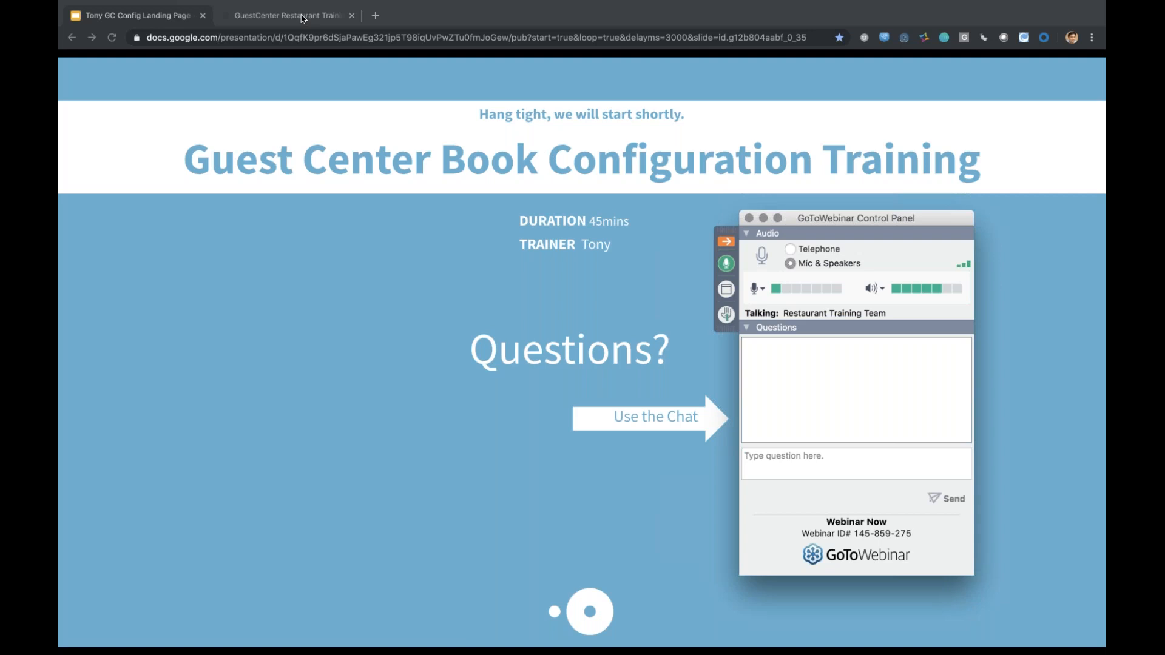
# - Switch to the GuestCenter Restaurant Training page and move it into its own browser window
pyautogui.click(301, 16)
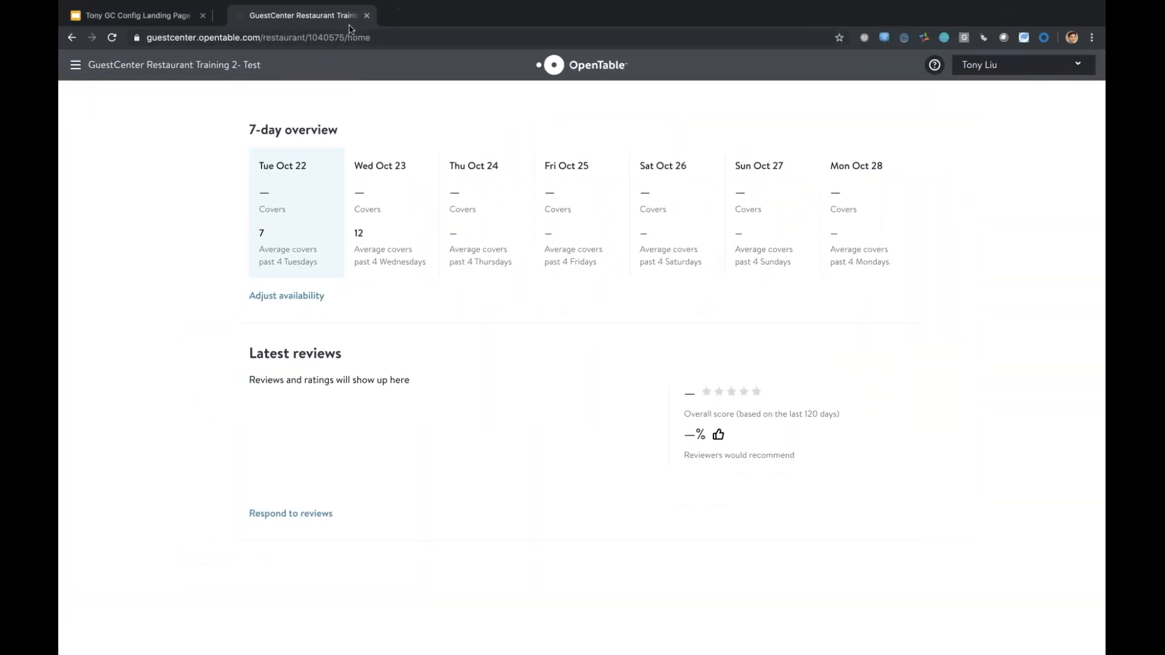
pyautogui.moveTo(310, 22); pyautogui.dragTo(455, 169)
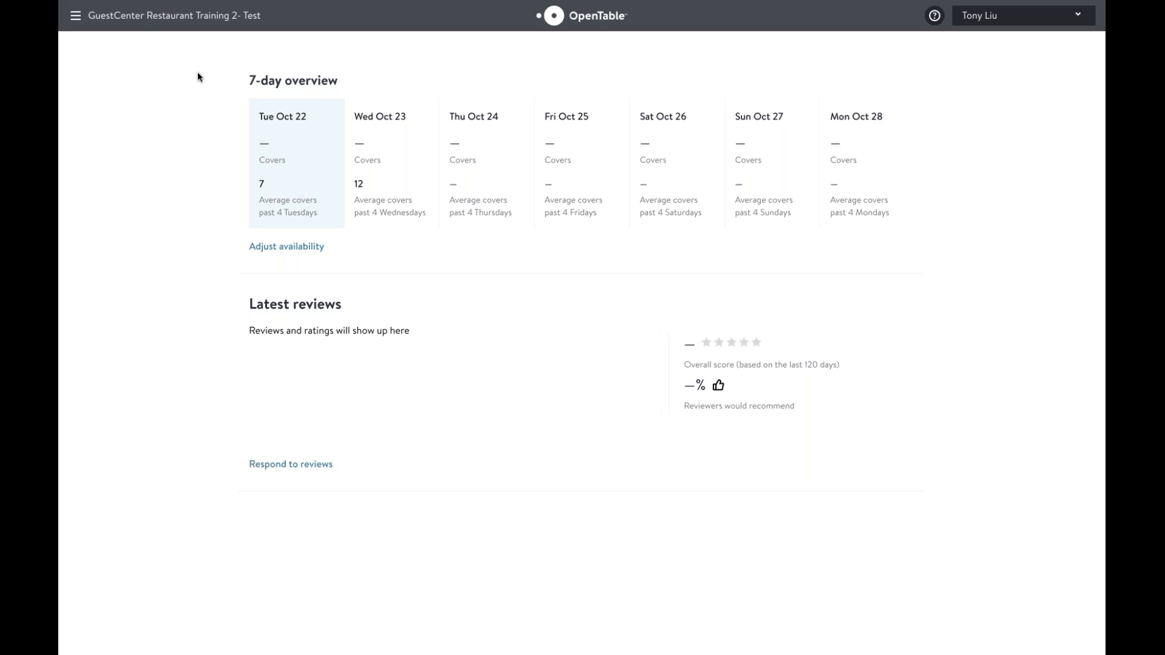
pyautogui.moveTo(225, 3)
pyautogui.click(92, 23)
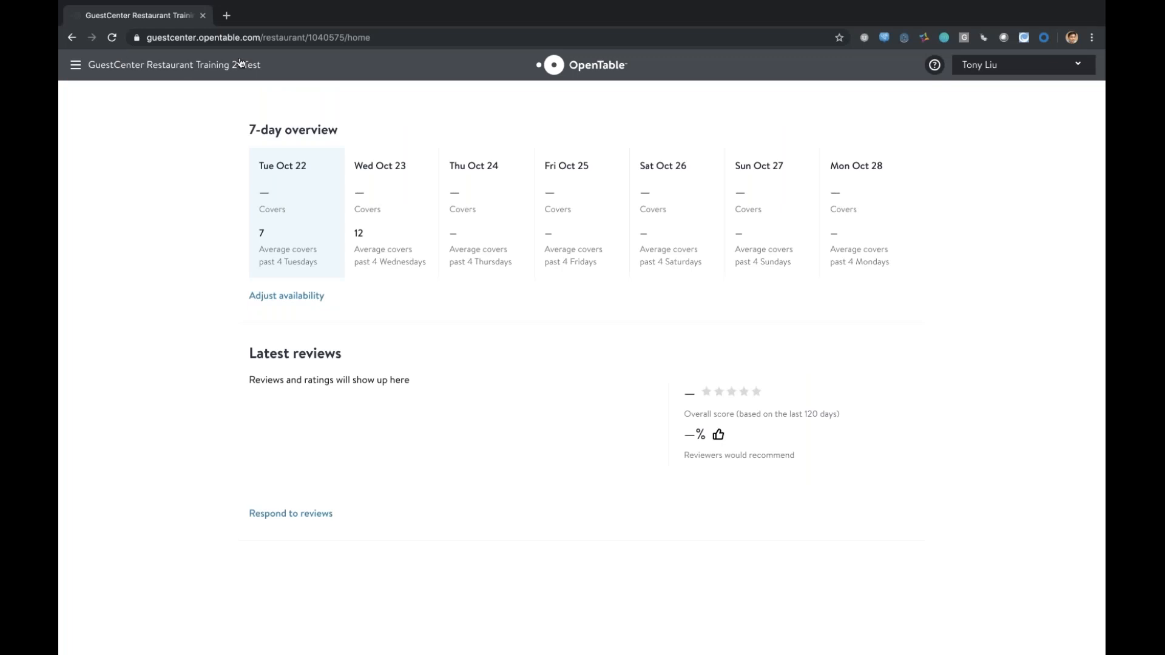
pyautogui.click(215, 36)
pyautogui.click(261, 37)
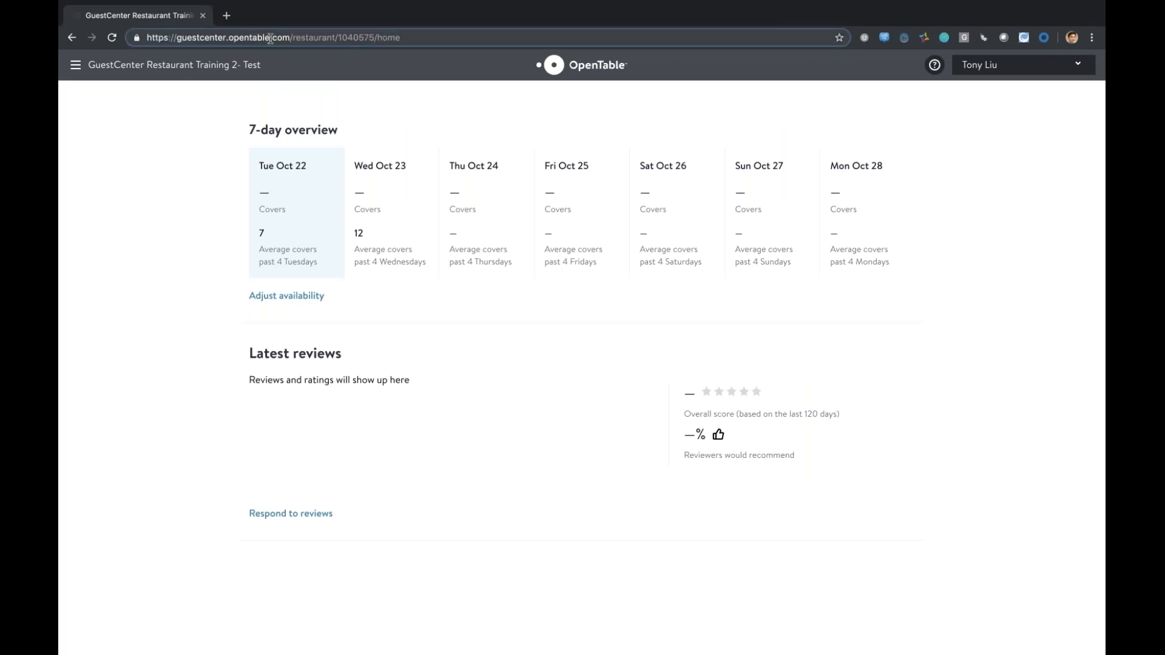
pyautogui.moveTo(290, 37); pyautogui.dragTo(143, 33)
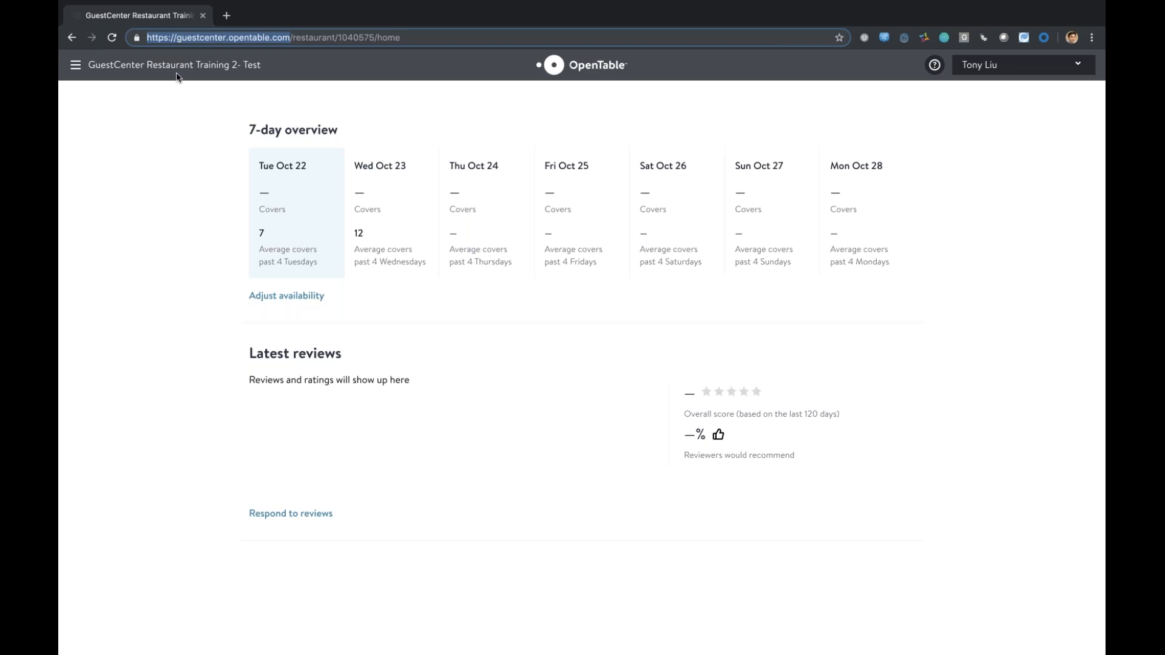
pyautogui.click(238, 83)
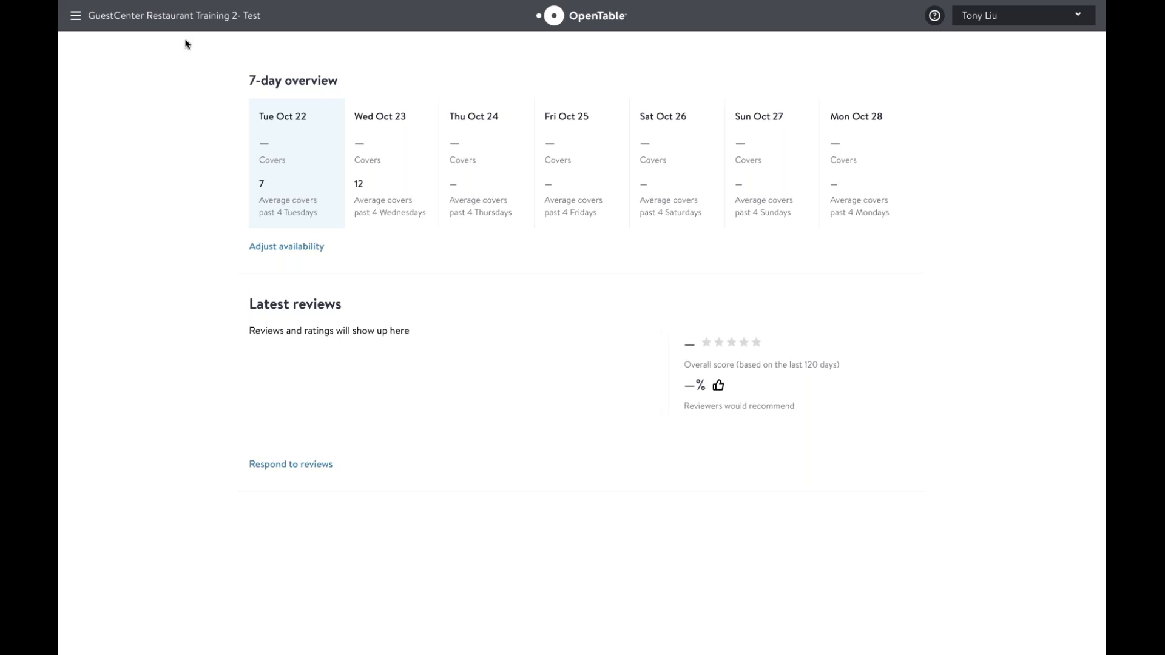
# - Go to Front of House and show the notes for the Tuesday, October 22 Lunch shift
pyautogui.click(76, 17)
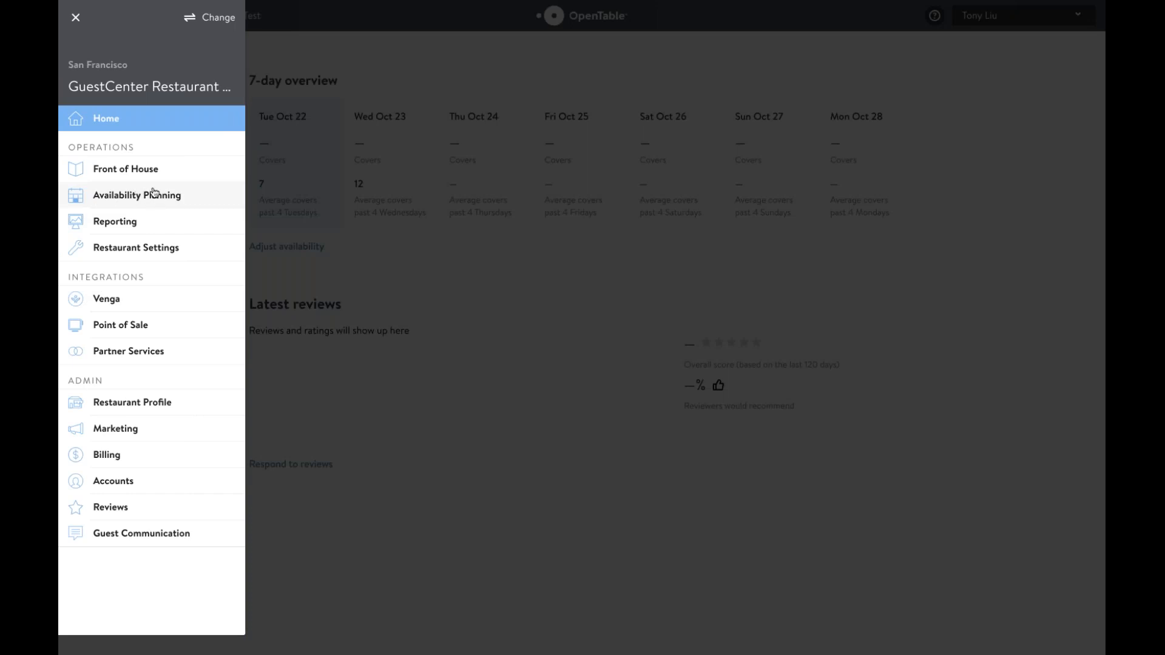
pyautogui.click(125, 176)
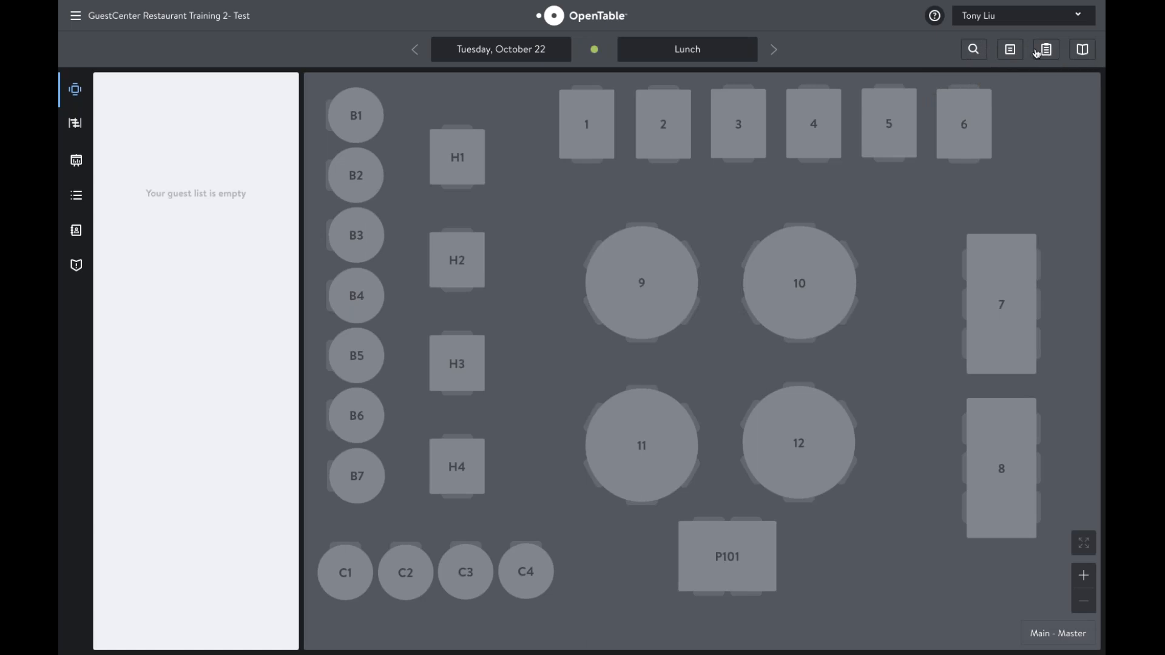
pyautogui.click(1010, 54)
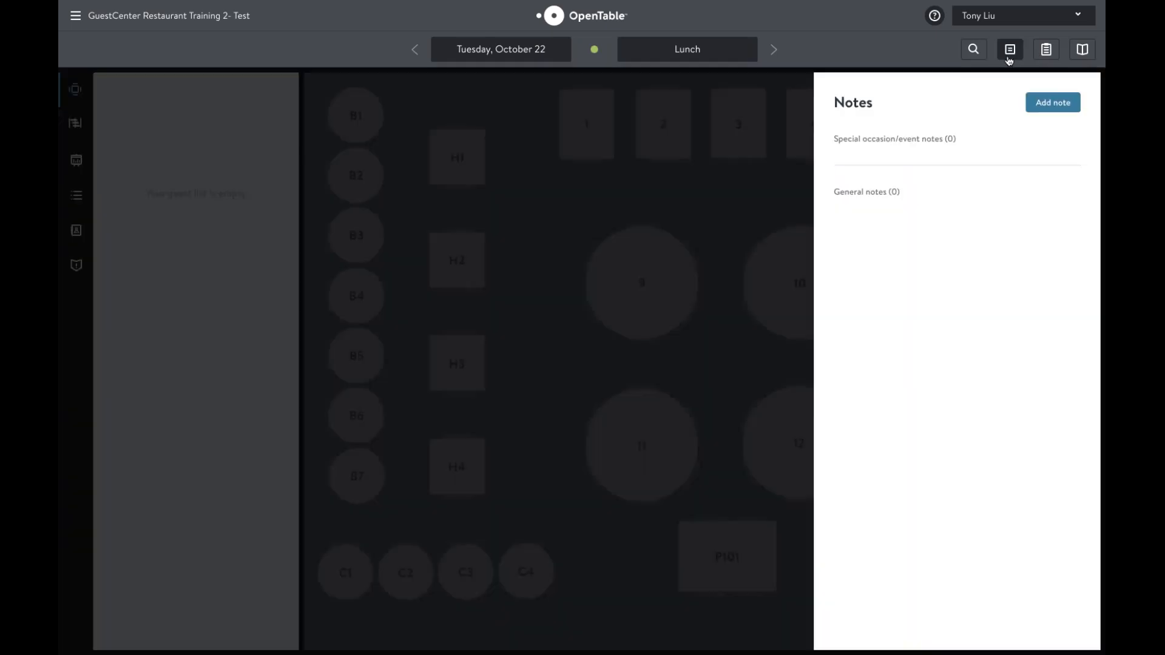
# - Start a new General note for the shift with the title "To Do Items!"
pyautogui.click(1056, 104)
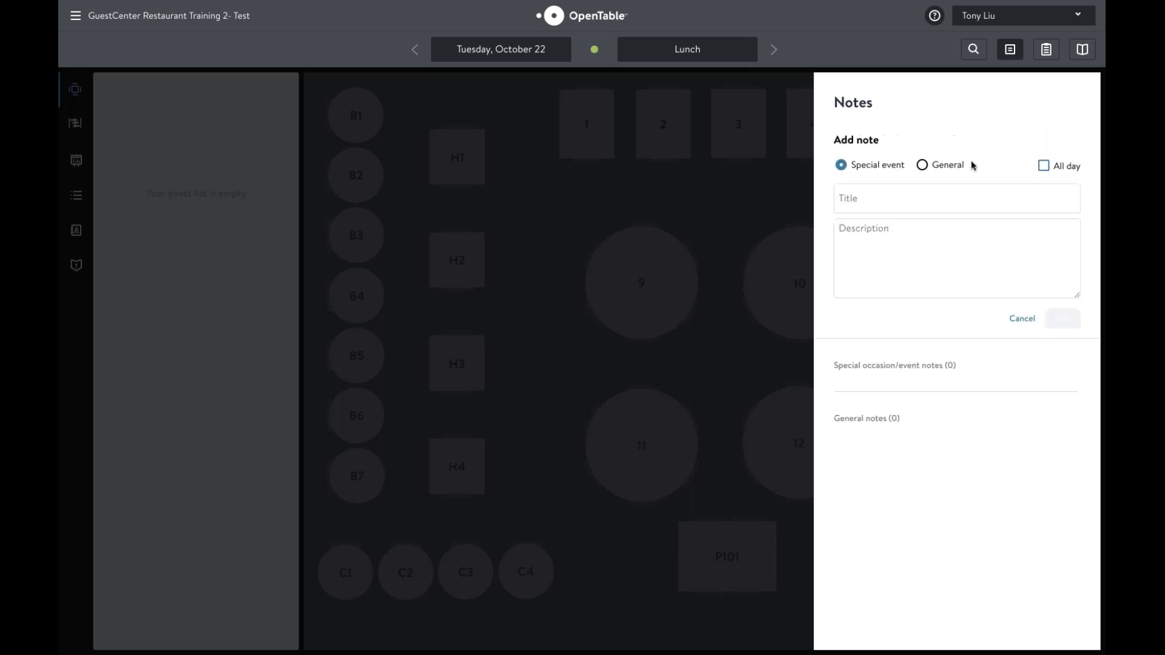
pyautogui.click(923, 167)
pyautogui.click(878, 199)
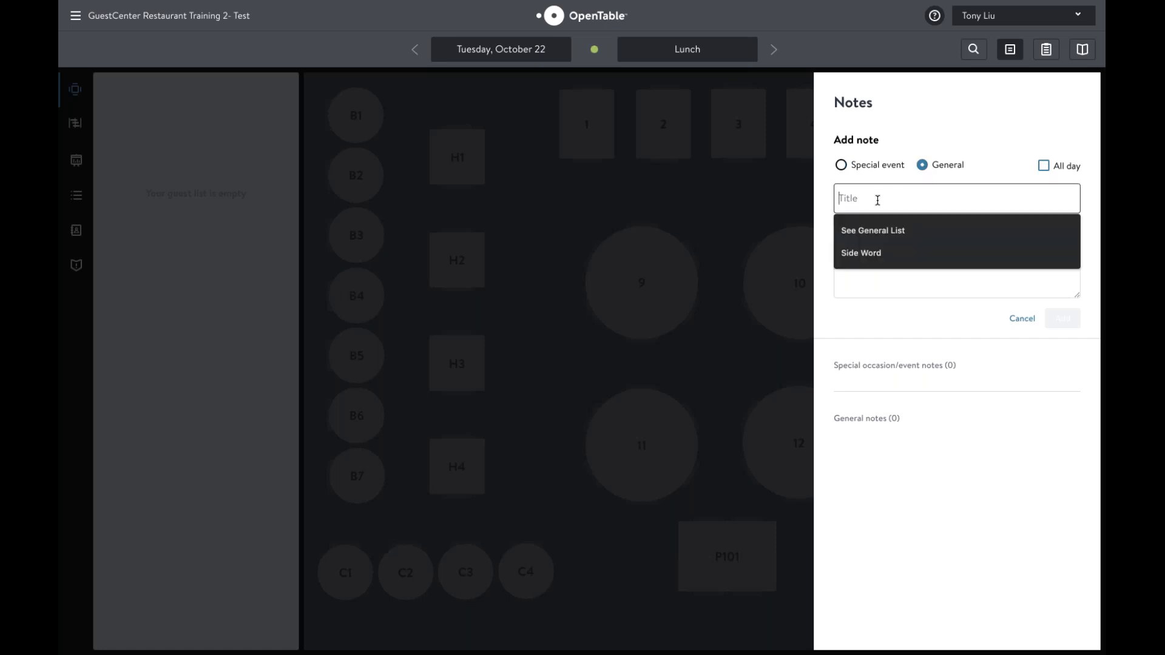
pyautogui.write('To Do ')
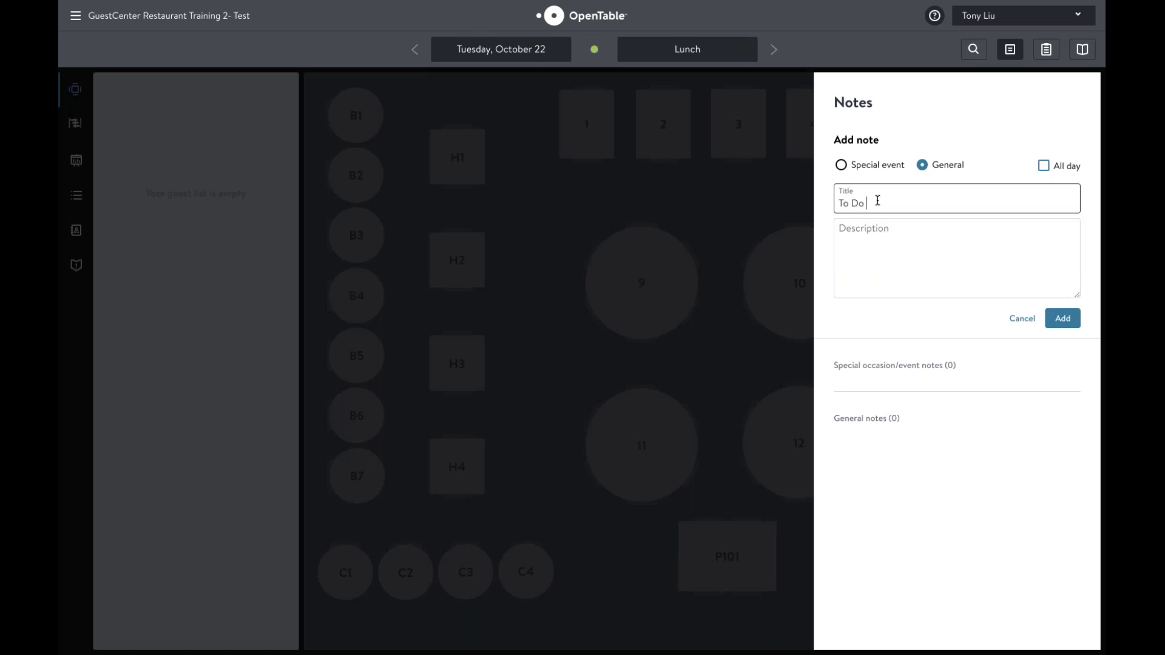
pyautogui.write('Items !~')
pyautogui.click(874, 229)
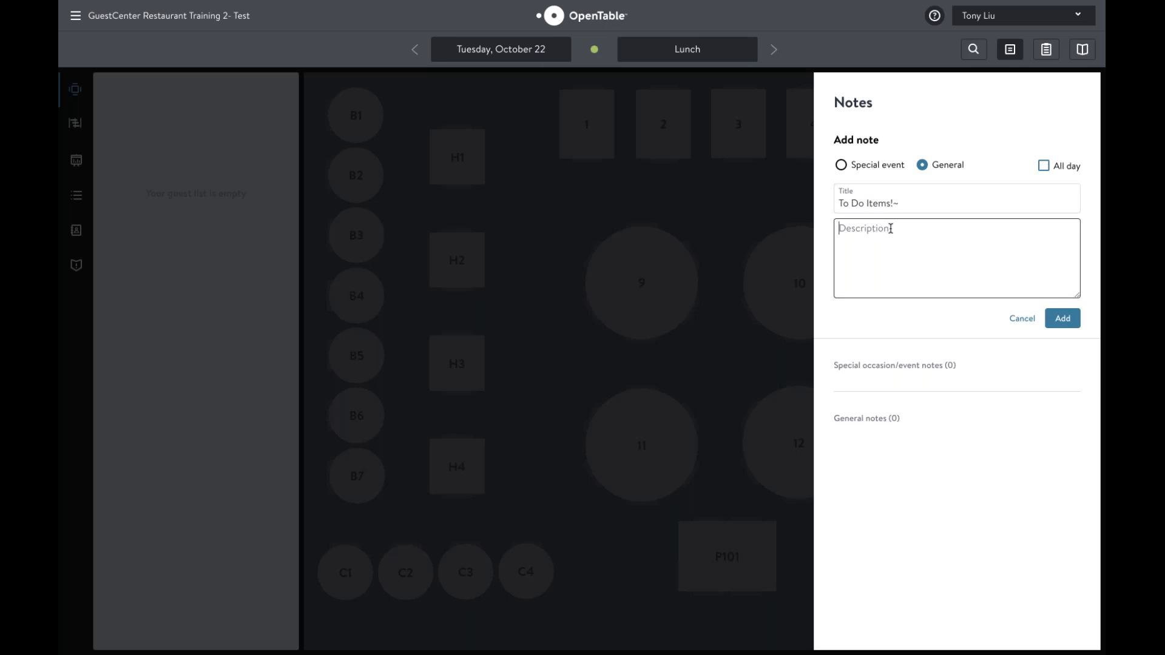
pyautogui.tripleClick(910, 208)
pyautogui.click(909, 208)
pyautogui.press('BackSpace')
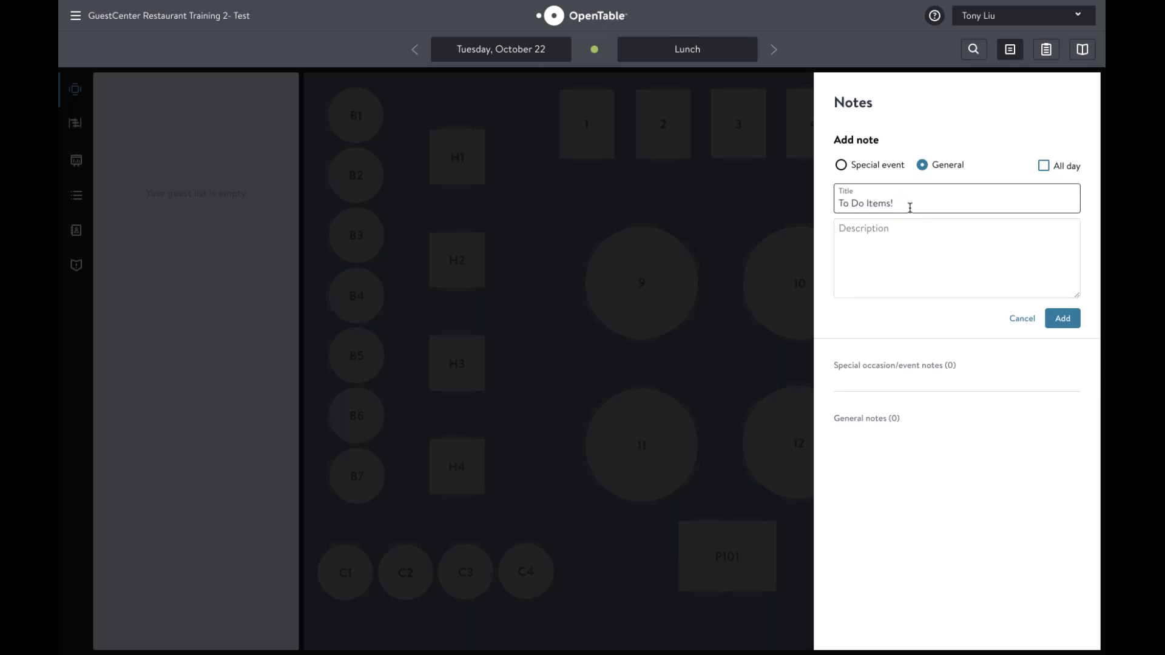
# - Enter the note's description as three separate lines: "Host:", "Server:" and "Busser:"
pyautogui.click(901, 232)
pyautogui.write('HOst:')
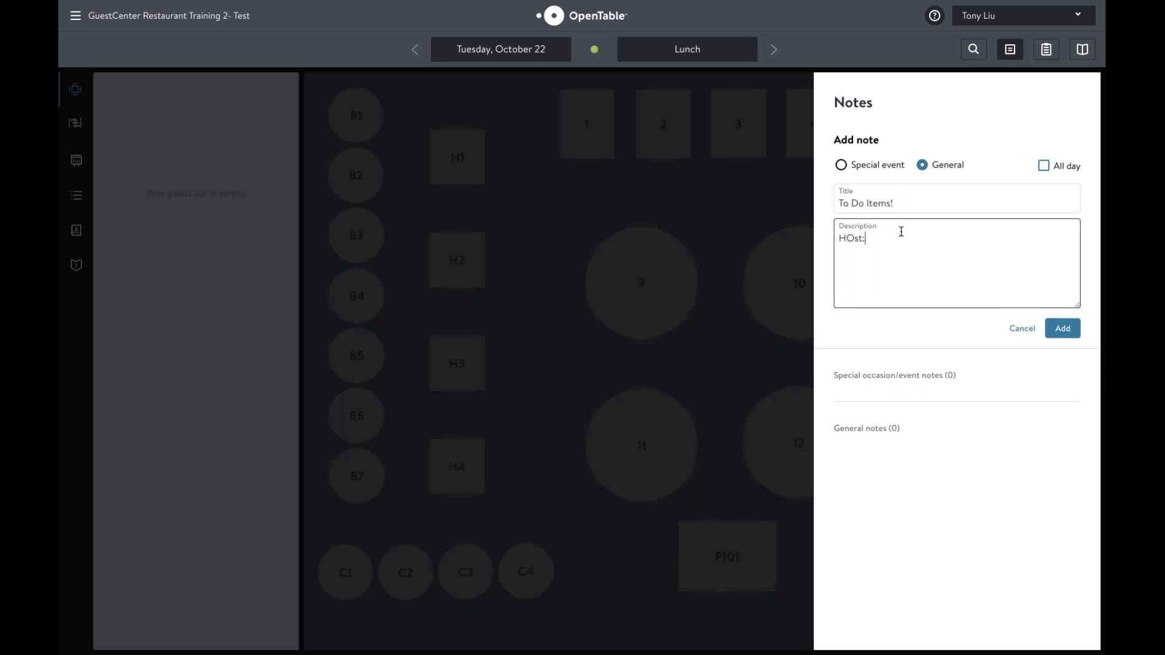
pyautogui.press('BackSpace')
pyautogui.press('BackSpace')
pyautogui.press('BackSpace')
pyautogui.write('ost:')
pyautogui.press('Return')
pyautogui.write('Server')
pyautogui.press('BackSpace')
pyautogui.press('BackSpace')
pyautogui.press('BackSpace')
pyautogui.write('rver:')
pyautogui.press('Return')
pyautogui.write('Busser:')
# - Add the note for the Lunch shift only, with the All day option turned off
pyautogui.click(1047, 172)
pyautogui.click(1047, 171)
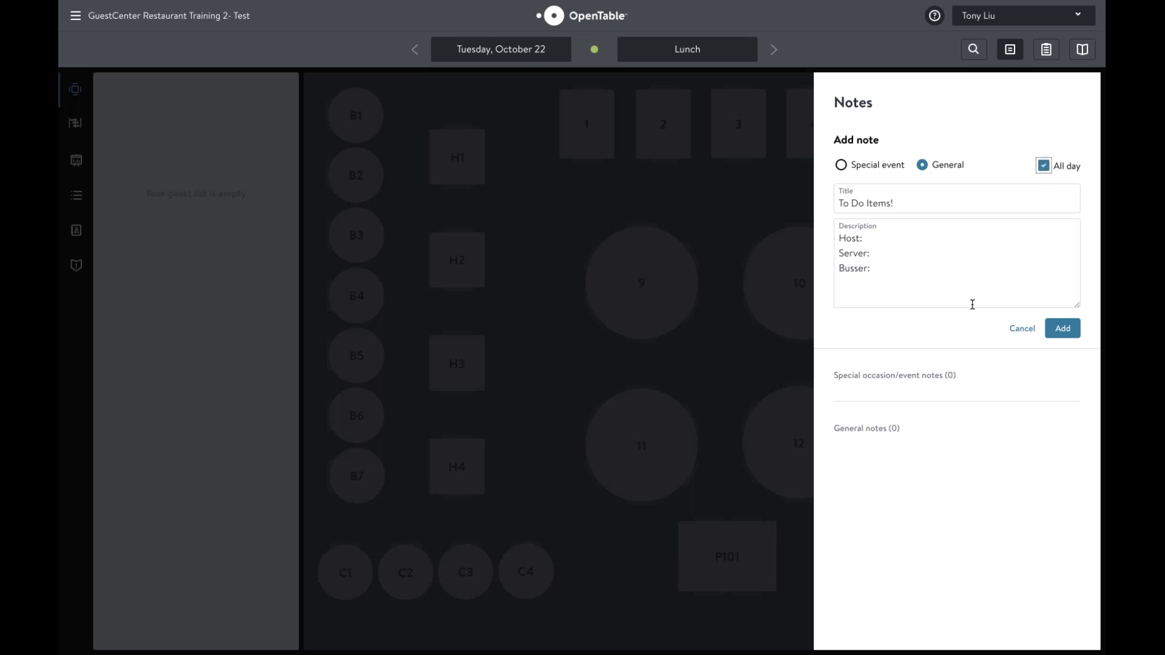
pyautogui.click(1044, 169)
pyautogui.click(1049, 335)
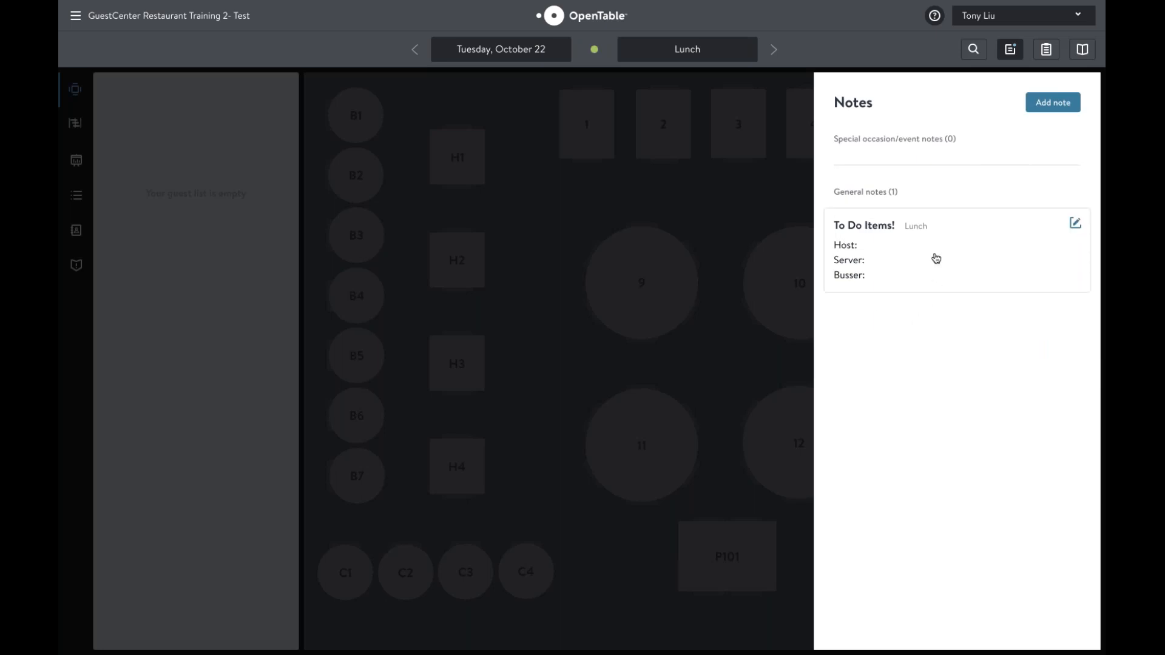
# - Delete the "To Do Items!" note from the general notes
pyautogui.click(1073, 224)
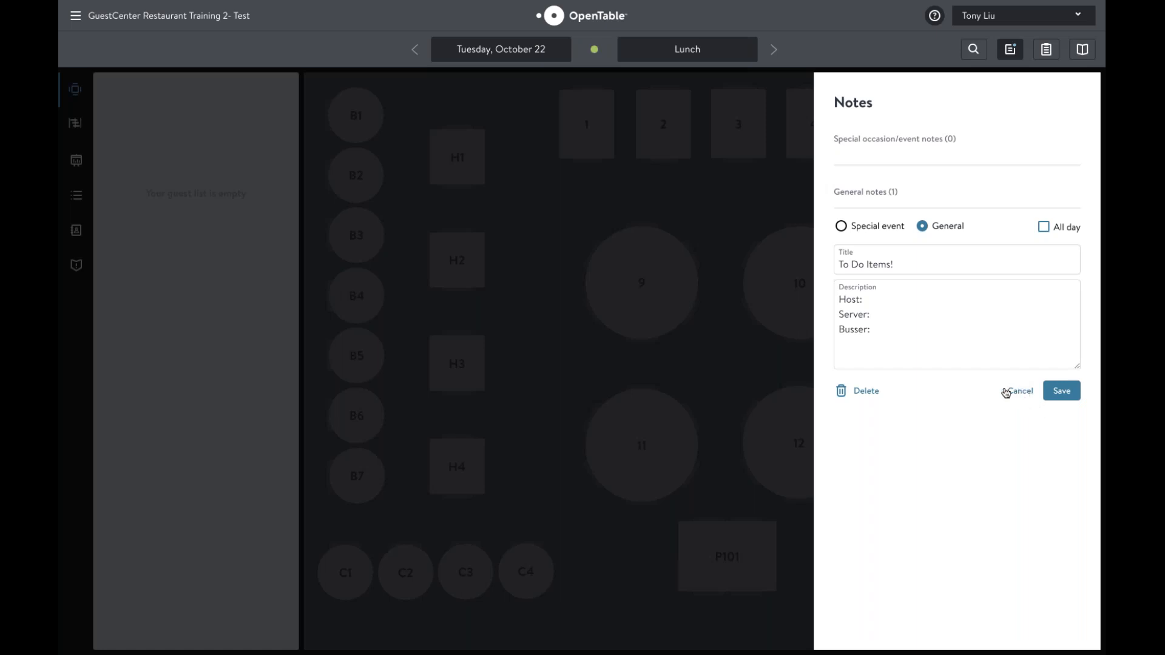
pyautogui.click(866, 393)
pyautogui.click(982, 325)
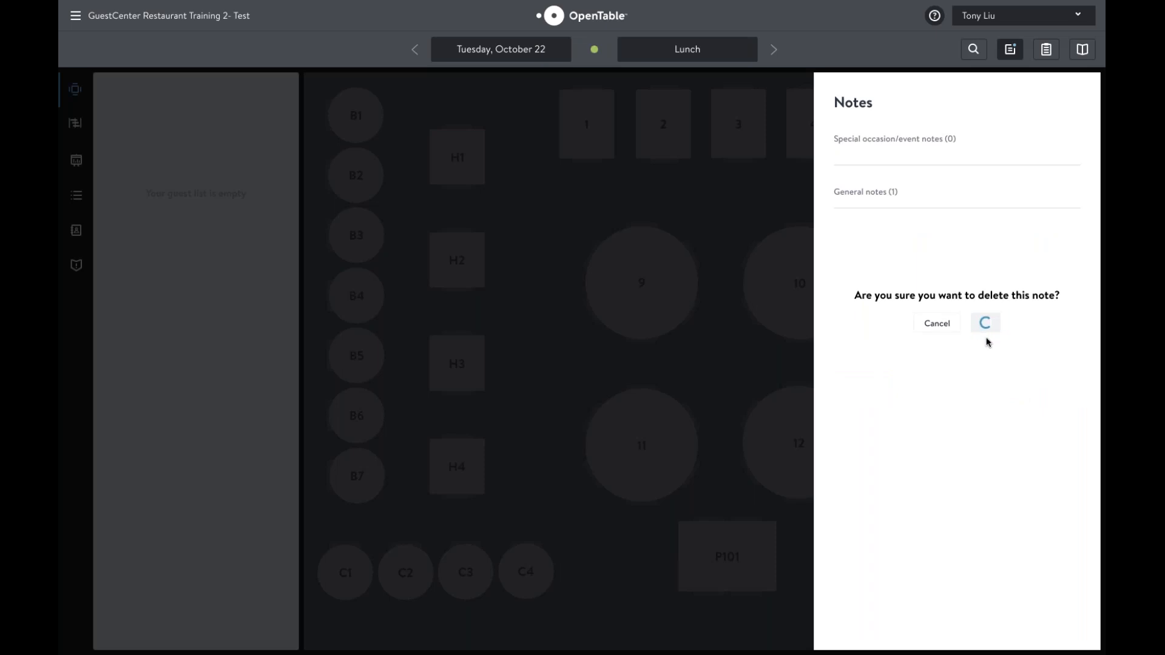
# - Search for a guest by last name, start a reservation for the first match, and close it without booking
pyautogui.click(974, 50)
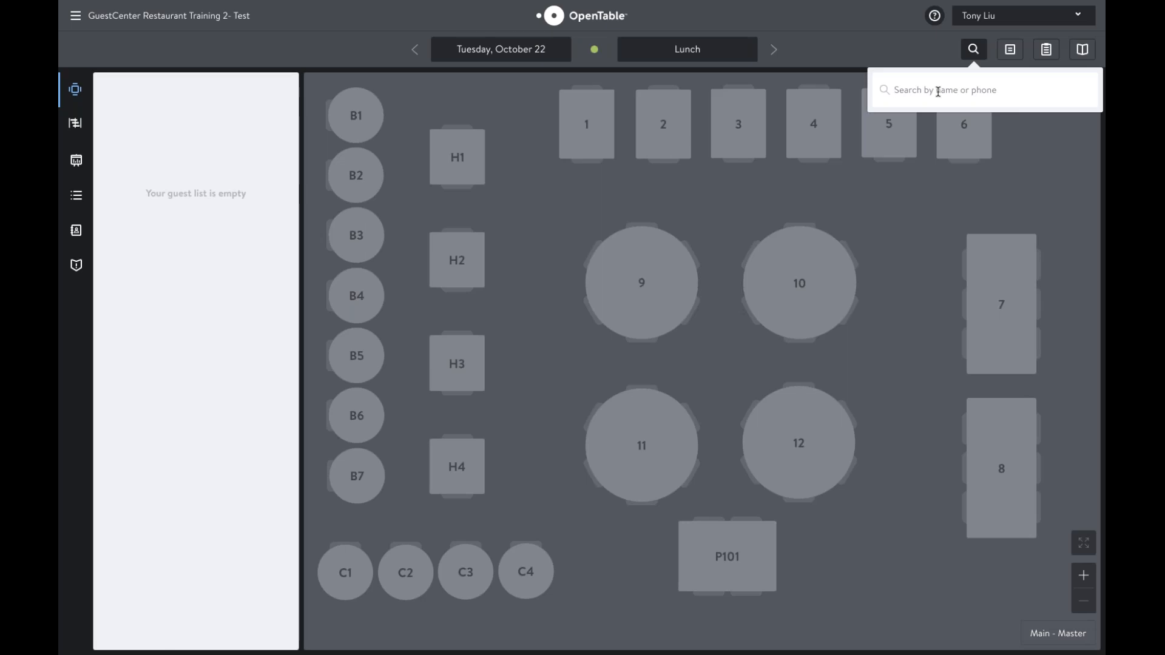
pyautogui.write('Smith')
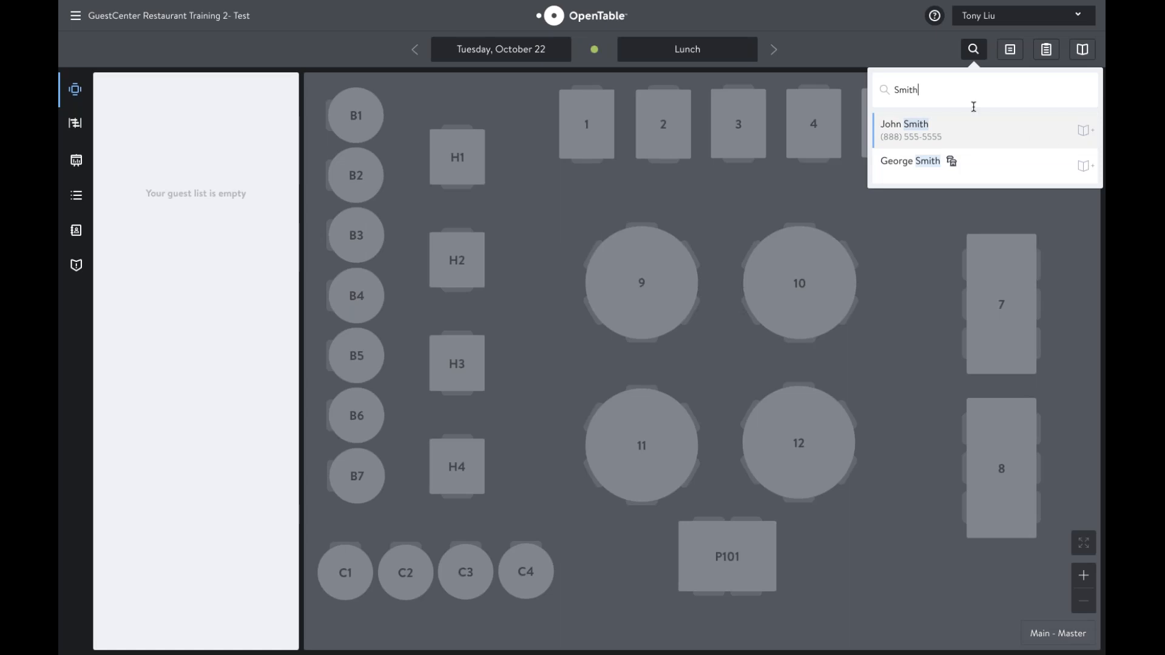
pyautogui.click(1086, 136)
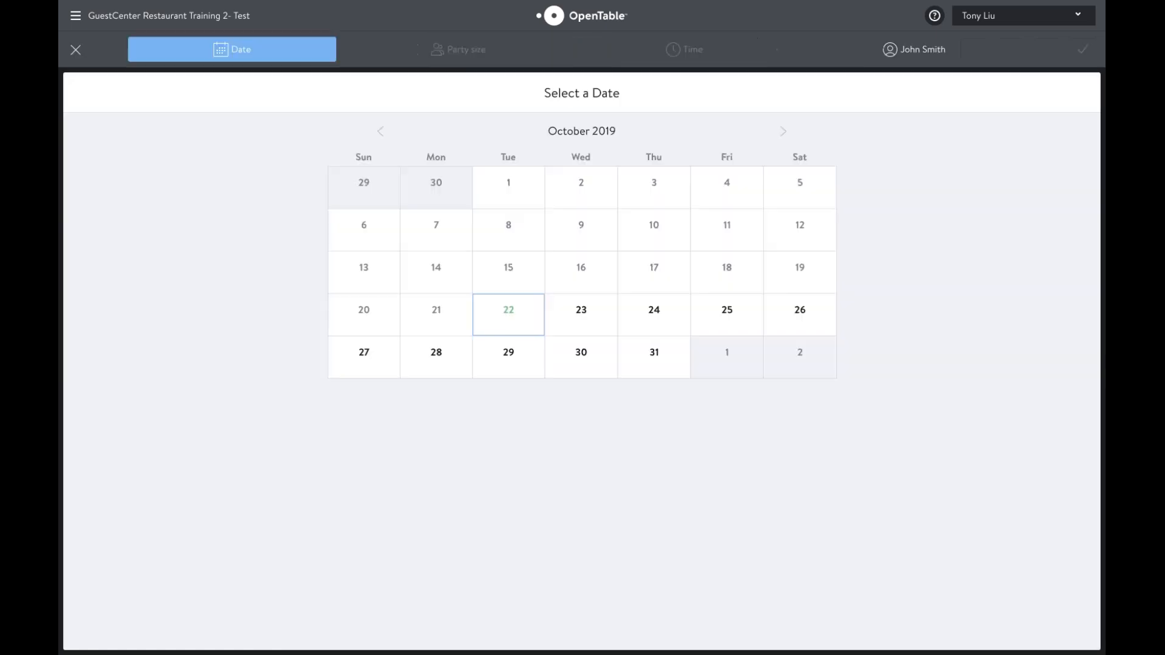
pyautogui.click(77, 50)
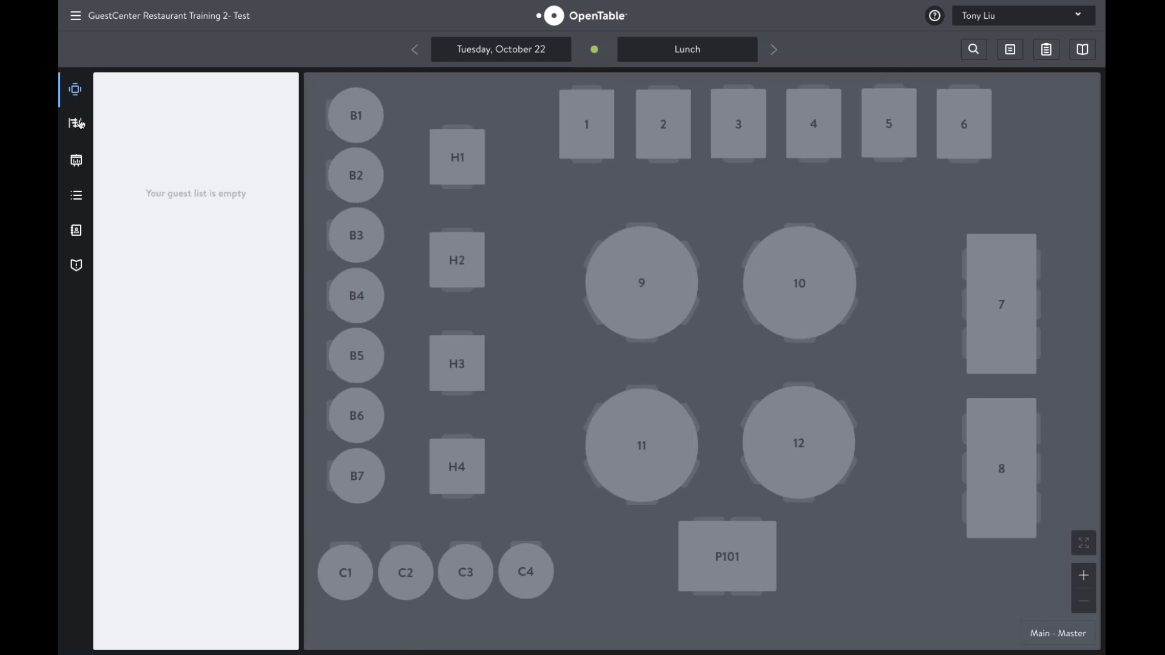
# - Examine the Lunch Shift Overview stats, including the trend comparison options and the Parties, Covers and Occupancy charts
pyautogui.click(77, 163)
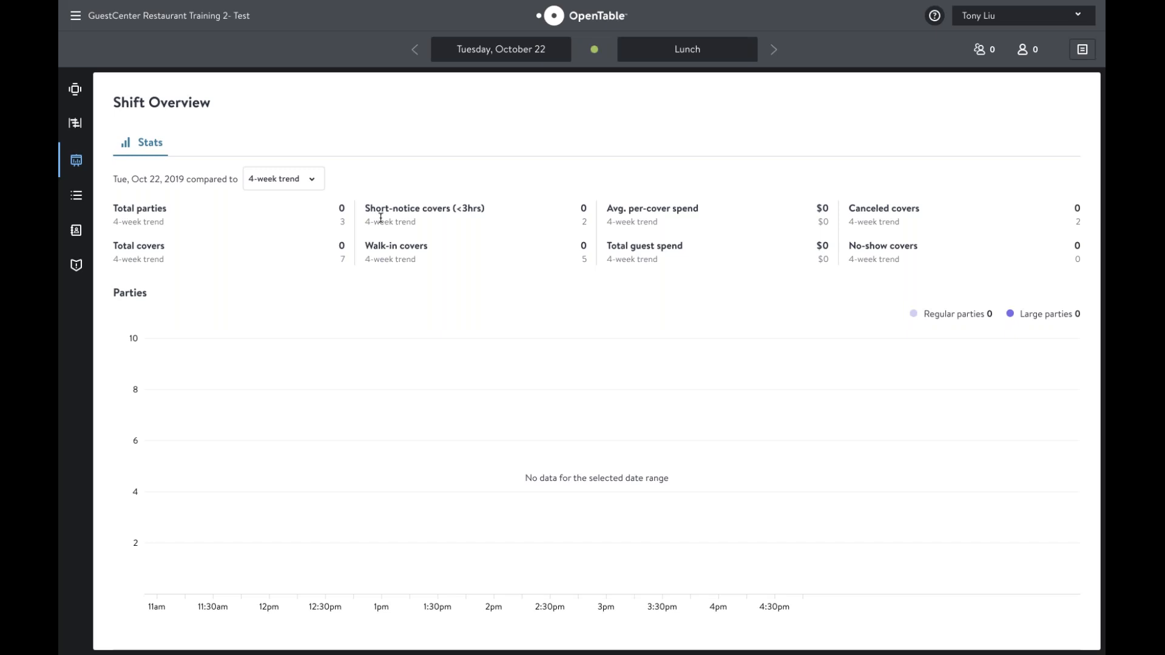
pyautogui.click(297, 185)
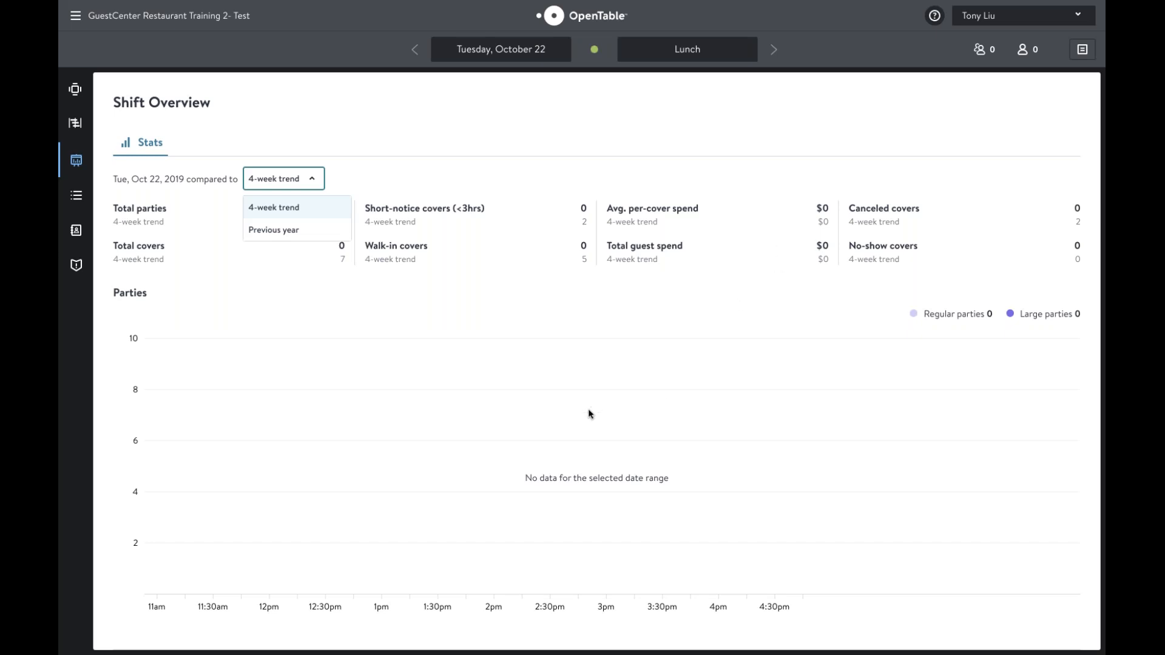
pyautogui.scroll(-2, 589, 413)
pyautogui.scroll(-3, 297, 478)
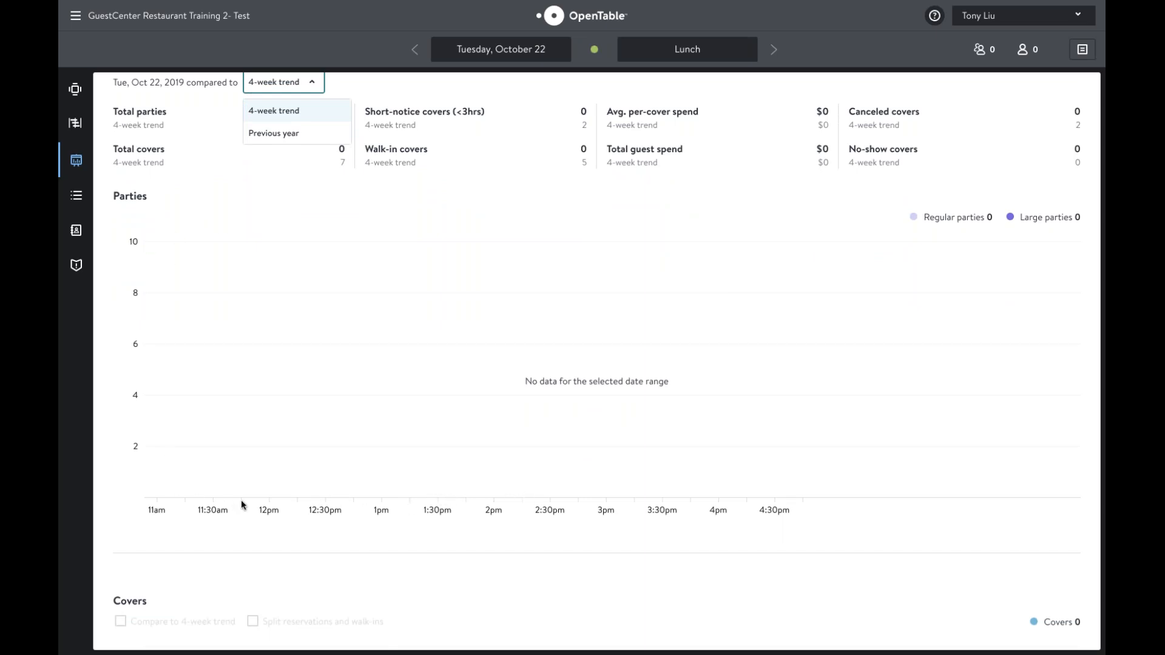
pyautogui.scroll(1, 261, 490)
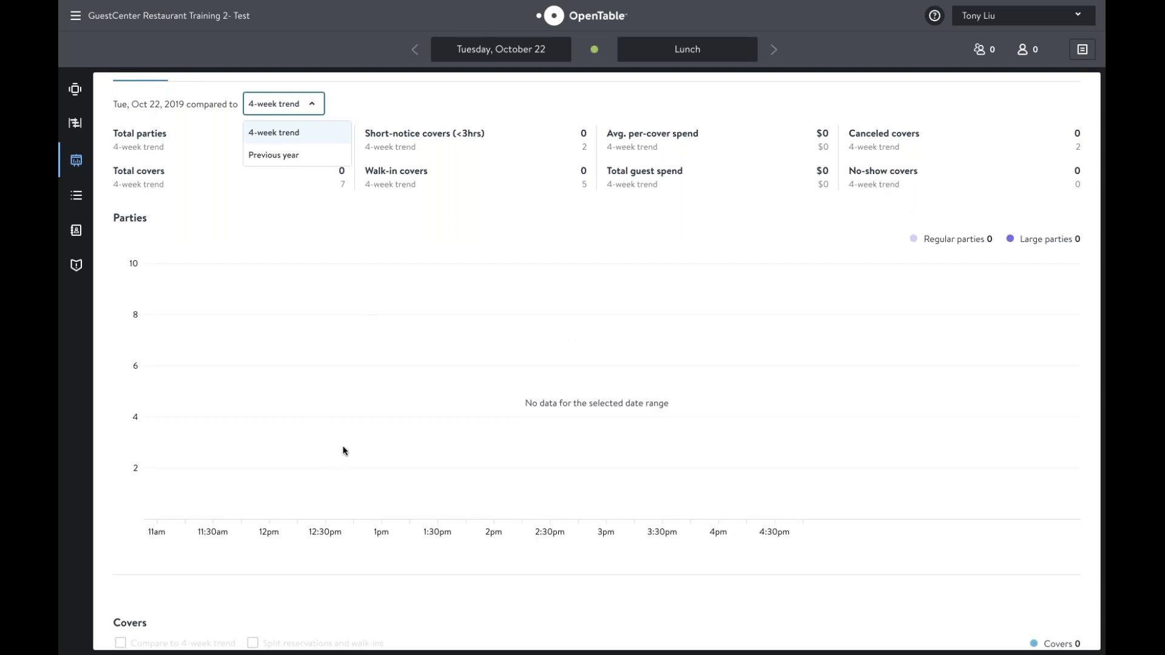
pyautogui.scroll(-1, 347, 441)
pyautogui.scroll(-6, 346, 441)
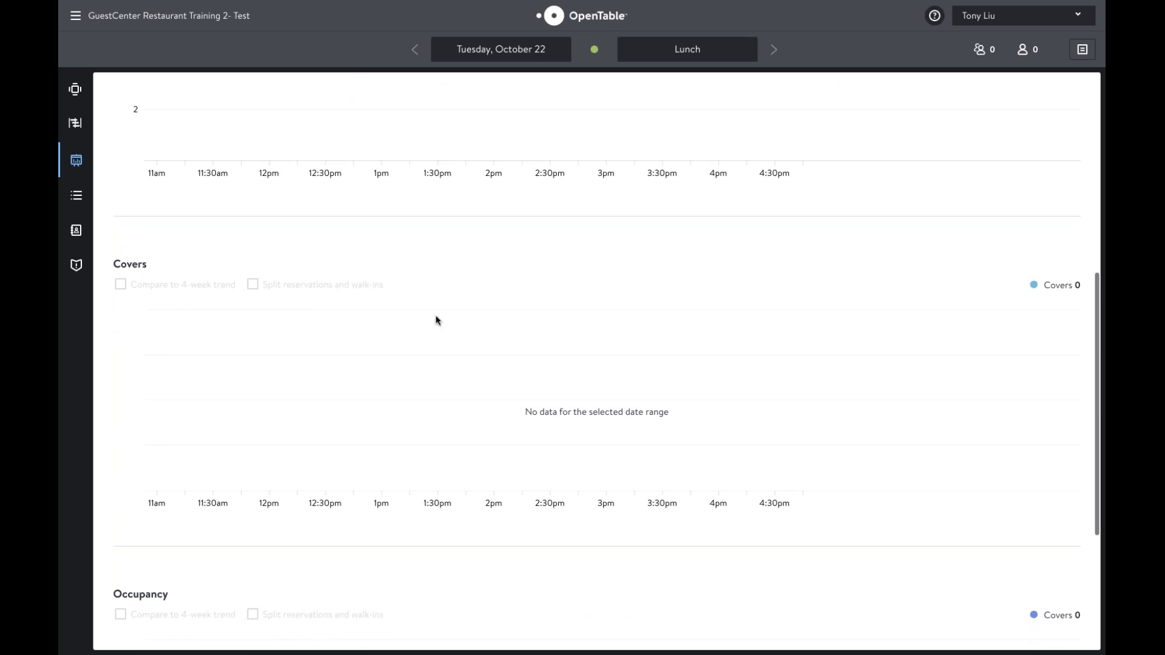
pyautogui.scroll(3, 569, 393)
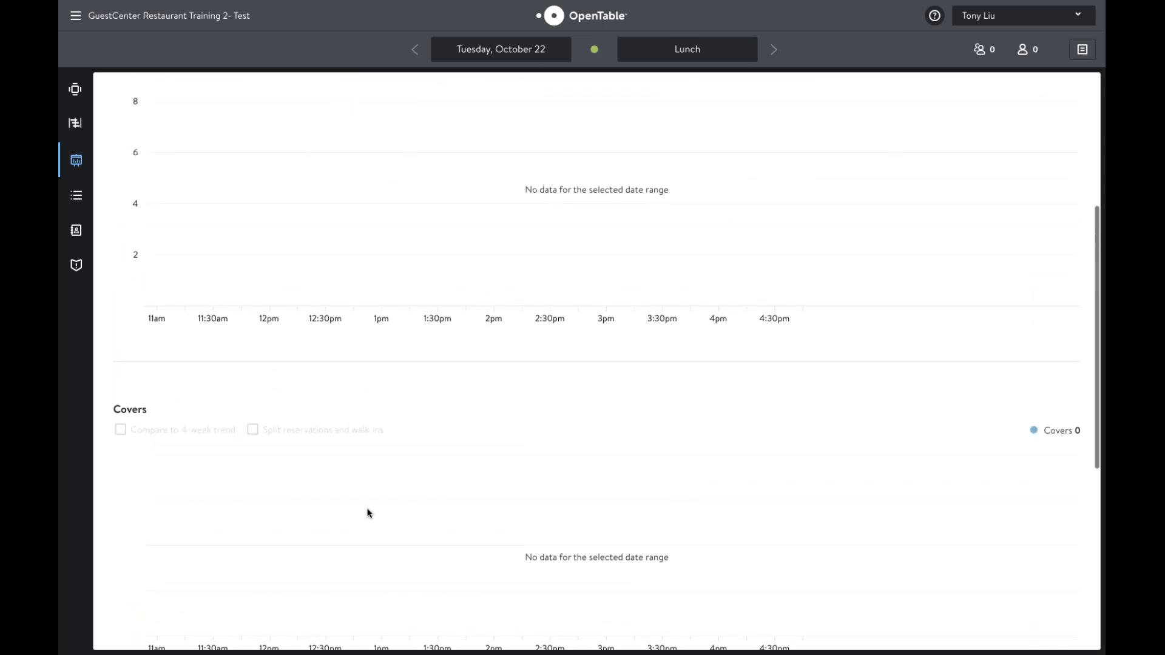
pyautogui.scroll(-1, 243, 525)
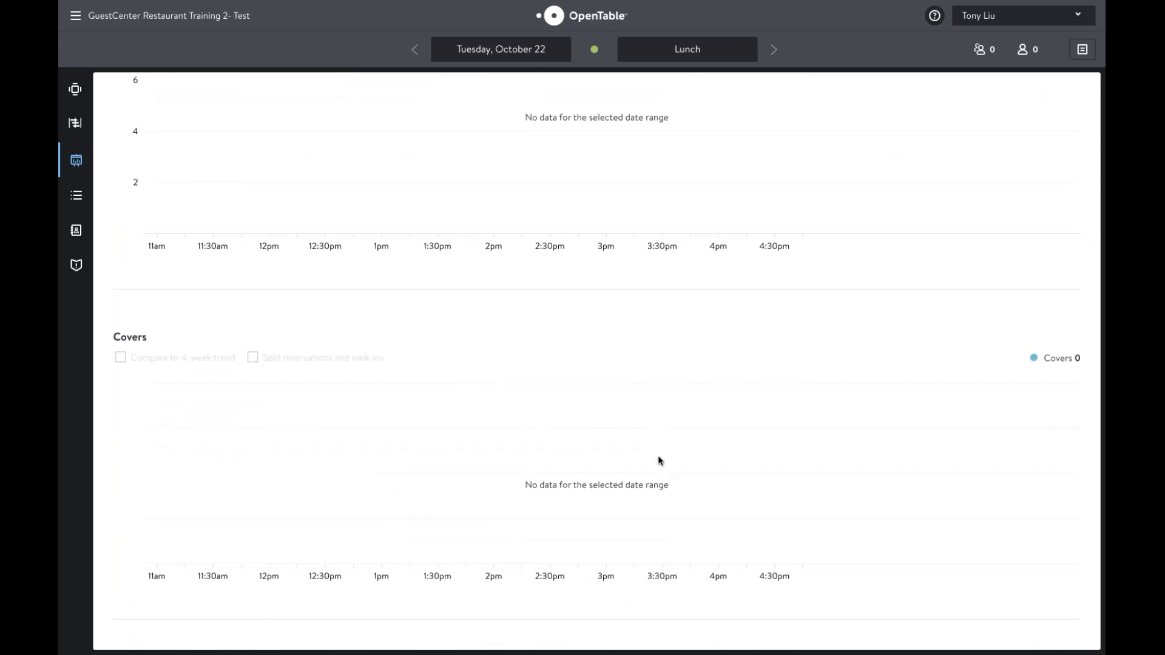
pyautogui.scroll(-4, 667, 447)
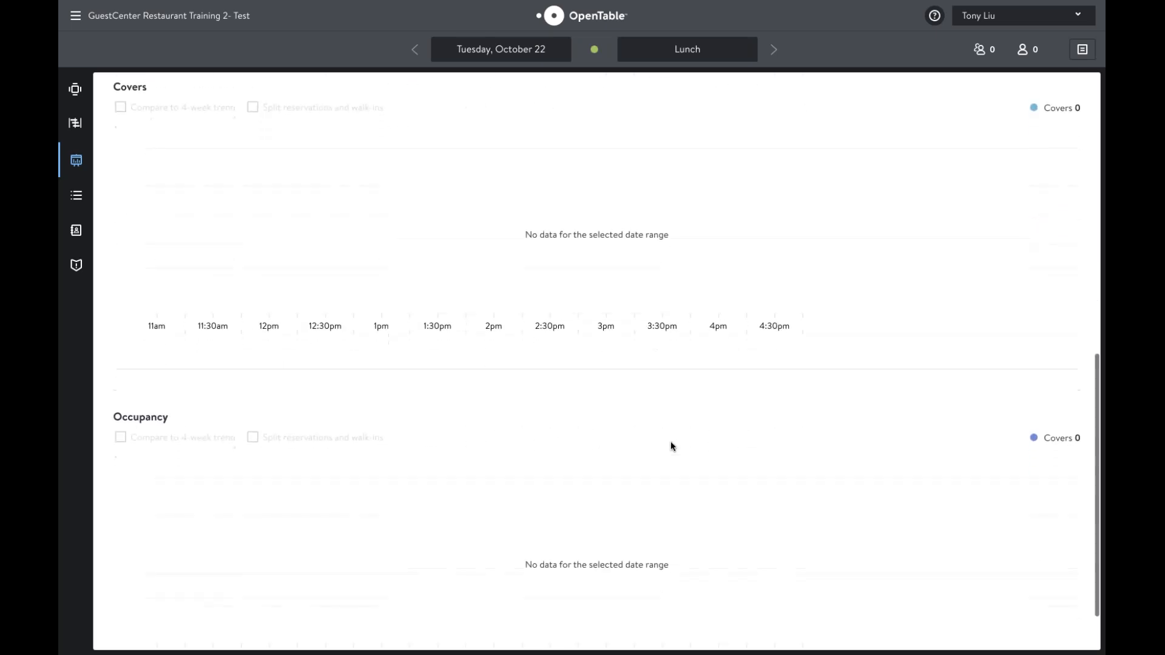
pyautogui.scroll(-2, 672, 445)
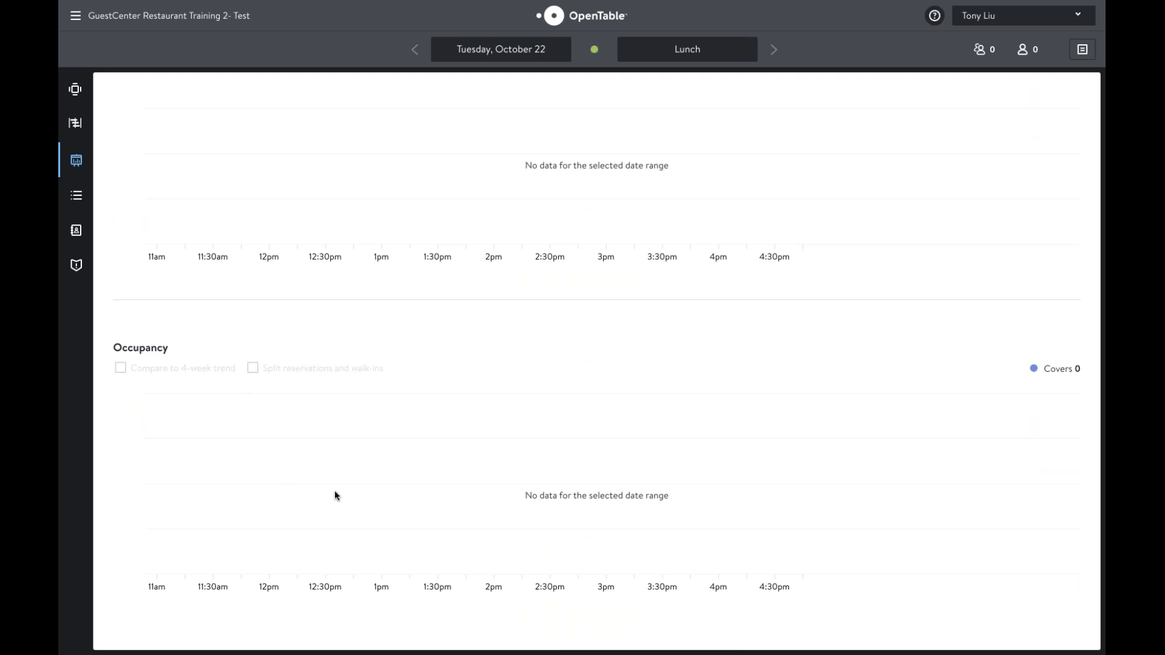
pyautogui.scroll(2, 339, 486)
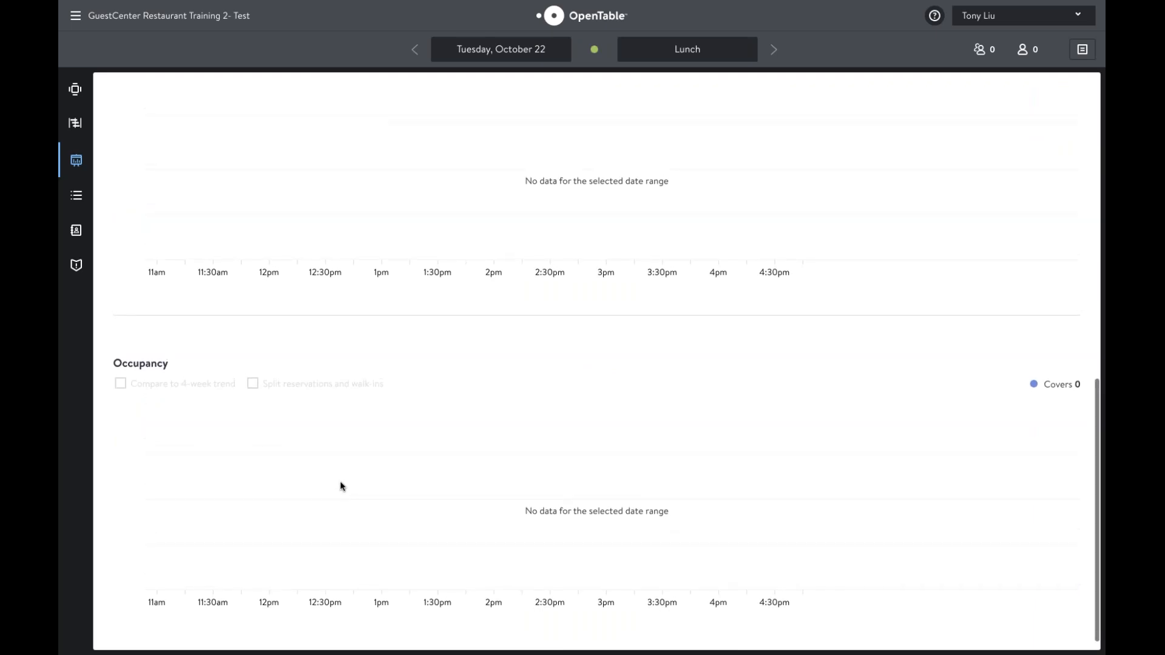
pyautogui.scroll(10, 386, 475)
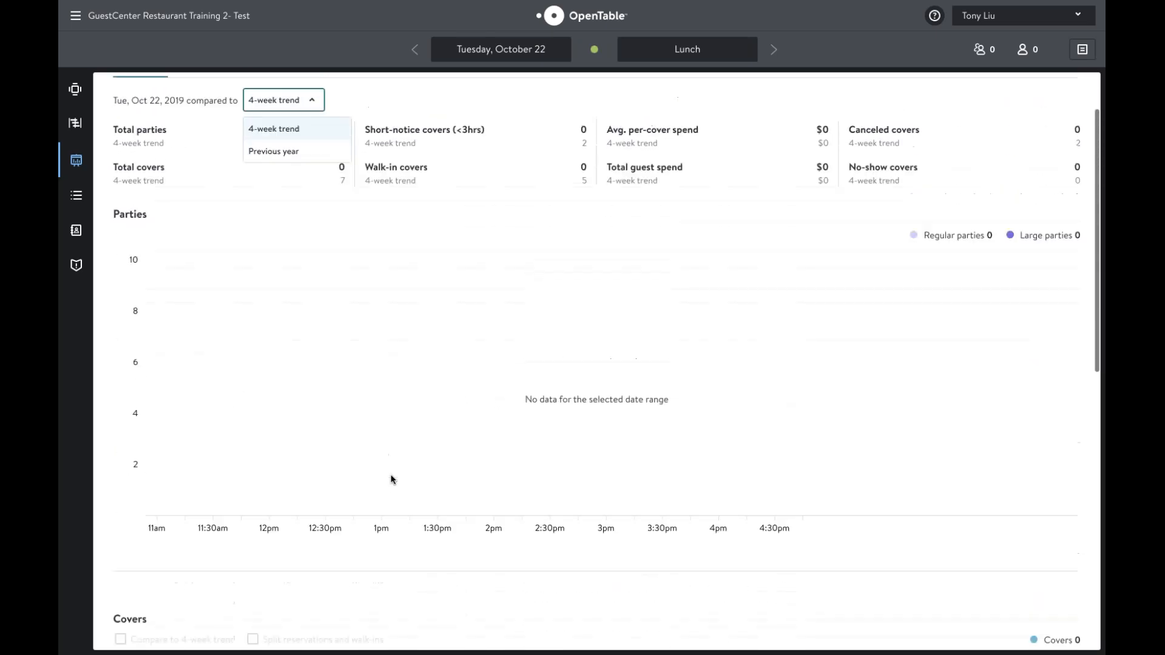
pyautogui.scroll(-11, 379, 461)
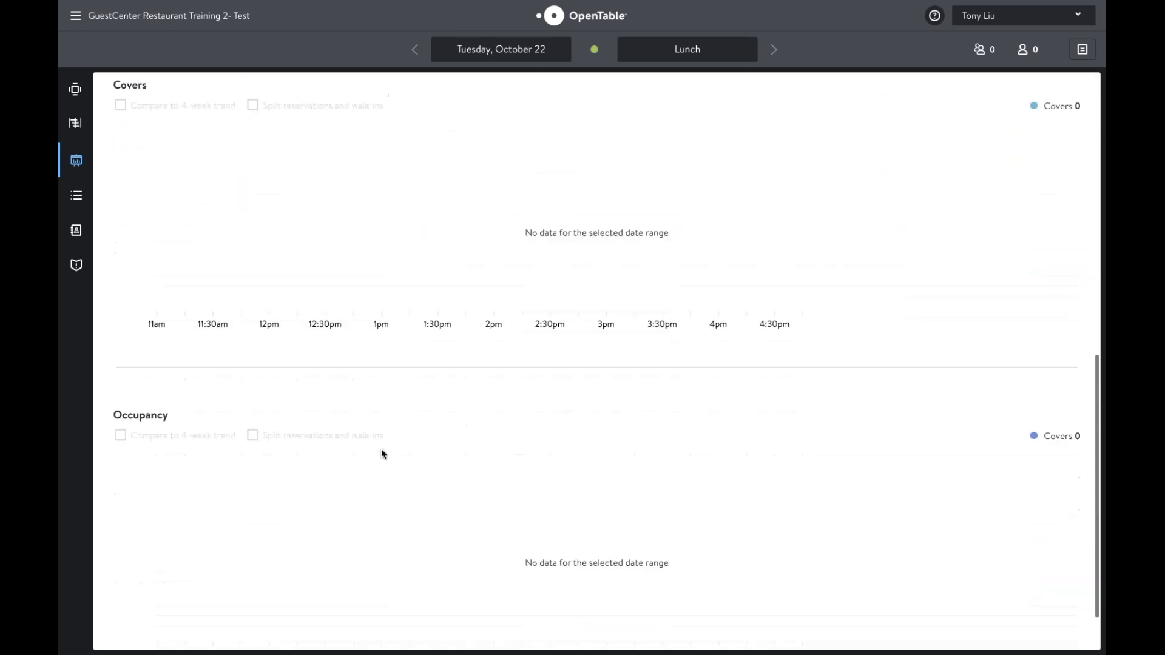
# - Review the Covers and Occupancy charts against the summary stats in the Shift Overview, and open the printable reservations list
pyautogui.scroll(8, 655, 443)
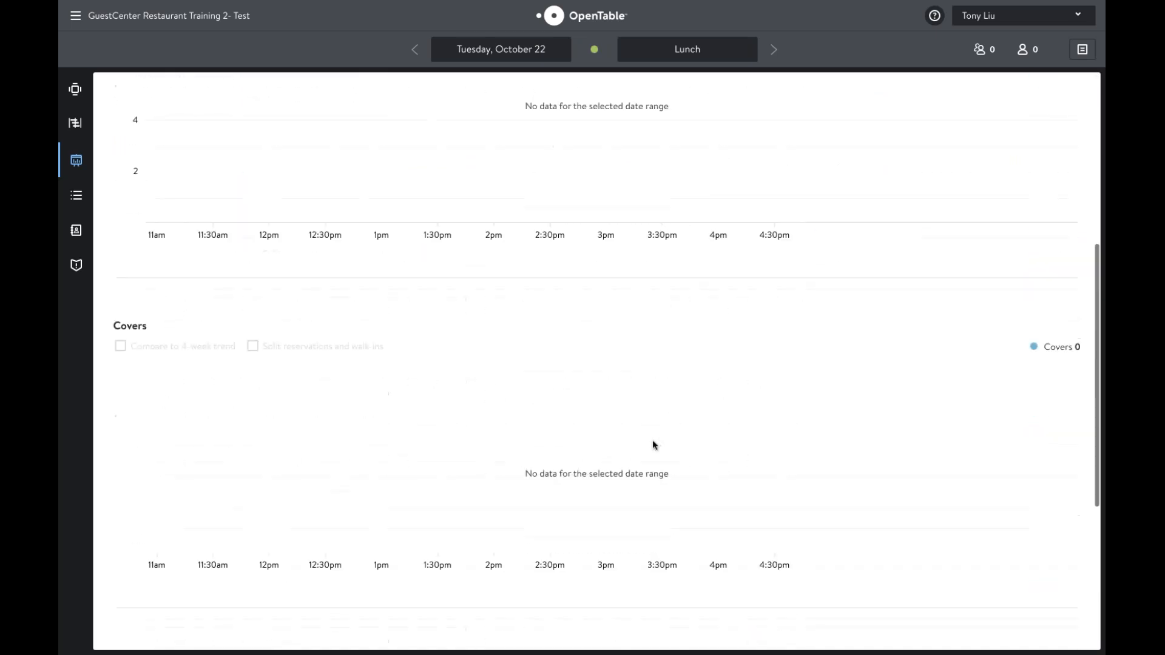
pyautogui.scroll(-5, 429, 379)
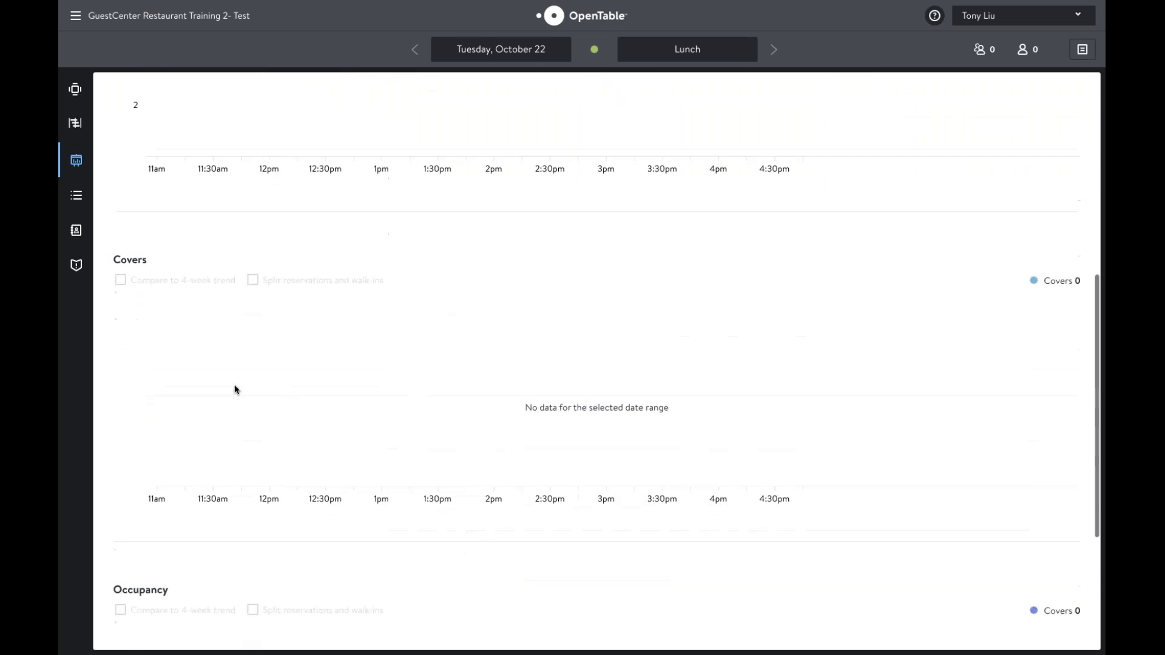
pyautogui.scroll(-4, 494, 406)
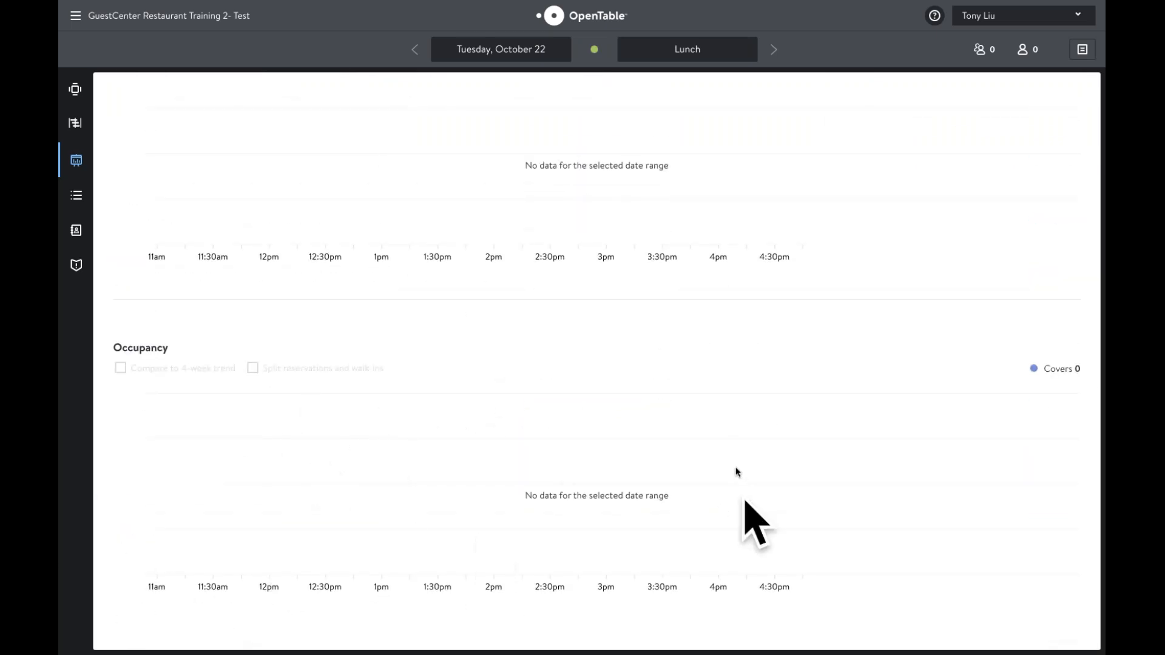
pyautogui.scroll(9, 357, 215)
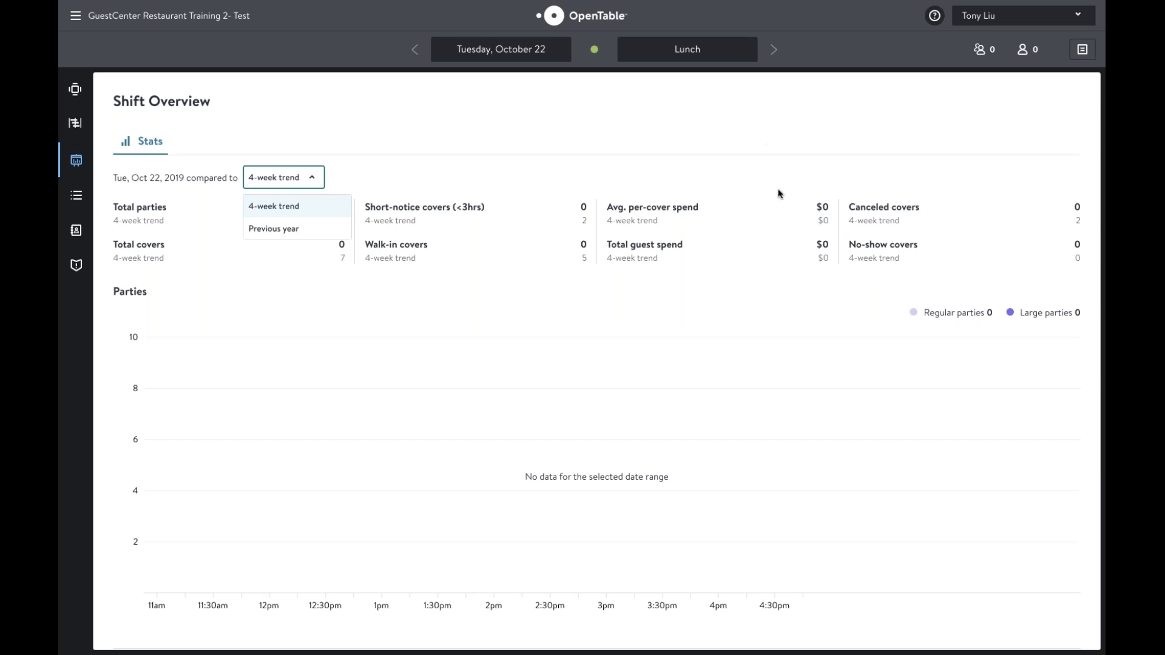
pyautogui.scroll(-2, 774, 190)
pyautogui.scroll(2, 775, 189)
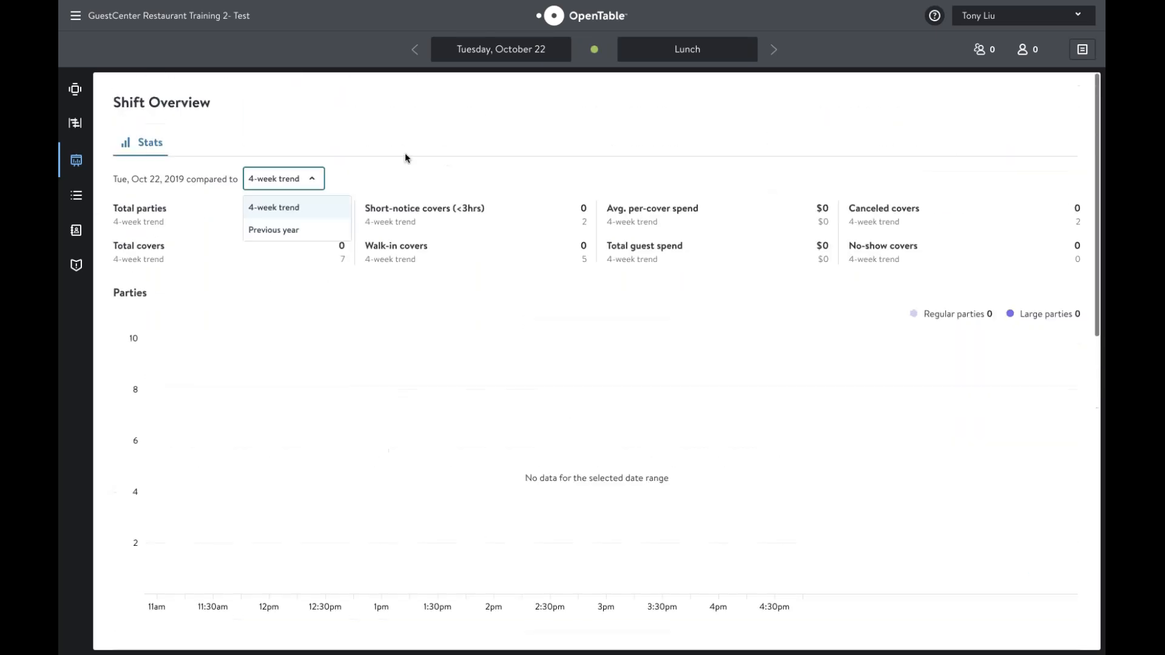
pyautogui.click(77, 197)
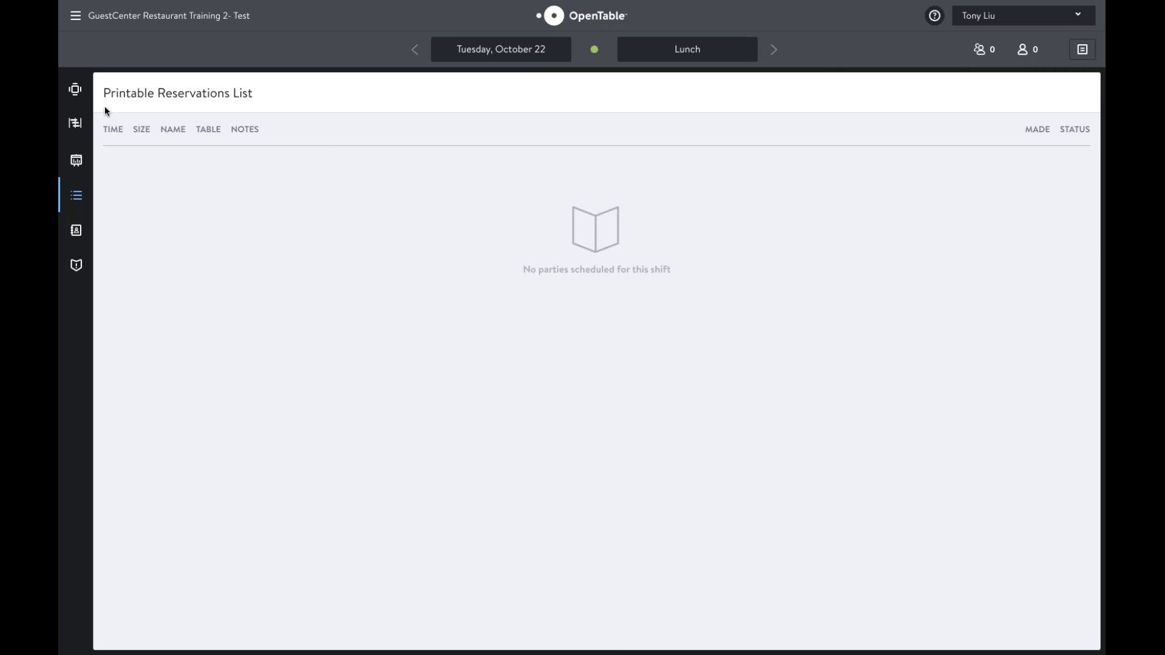
# - Book a 12:00 pm lunch reservation on October 22, 2019 for 2 guests under an existing guest, and view it in the printable reservations list
pyautogui.click(85, 91)
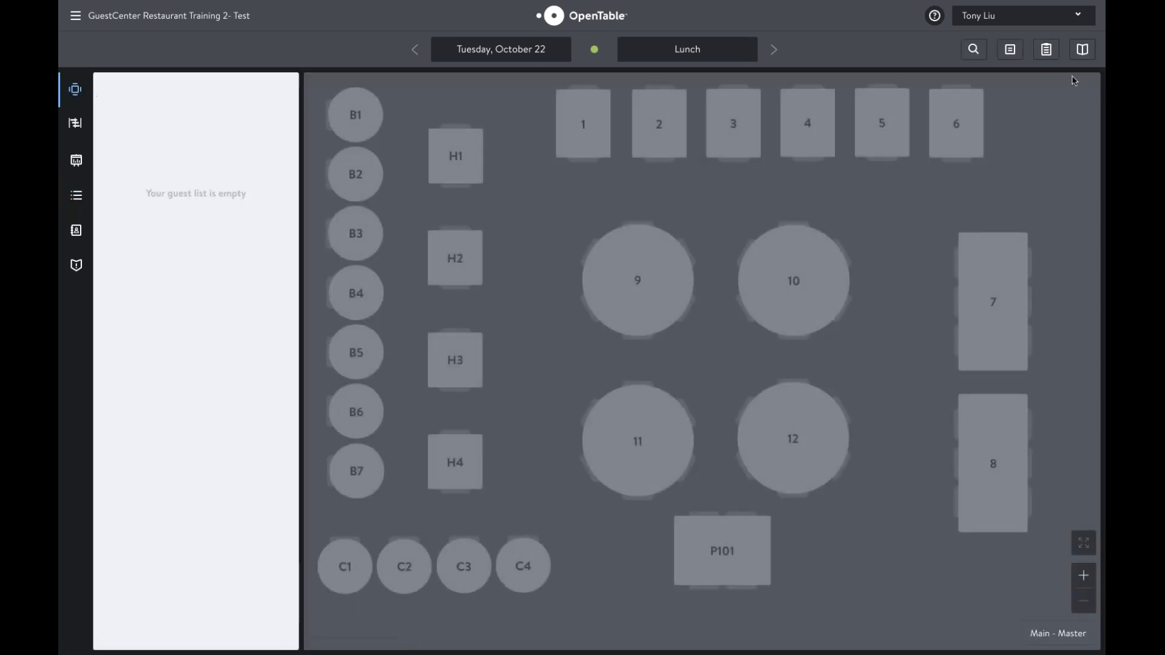
pyautogui.click(1082, 49)
pyautogui.click(527, 318)
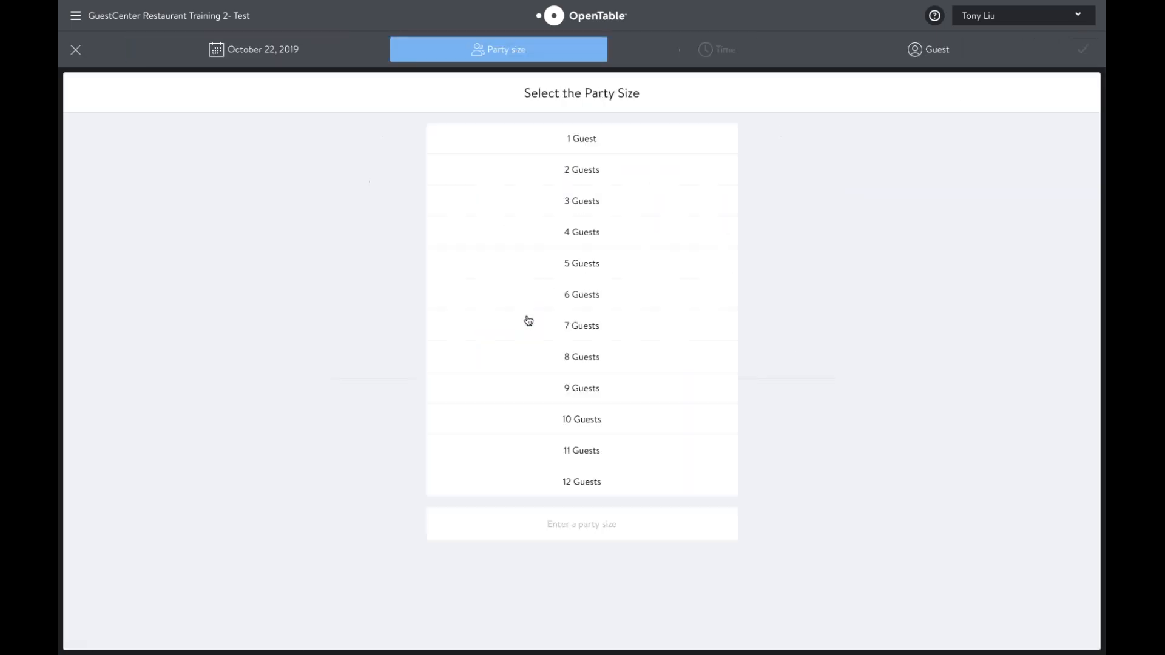
pyautogui.click(587, 169)
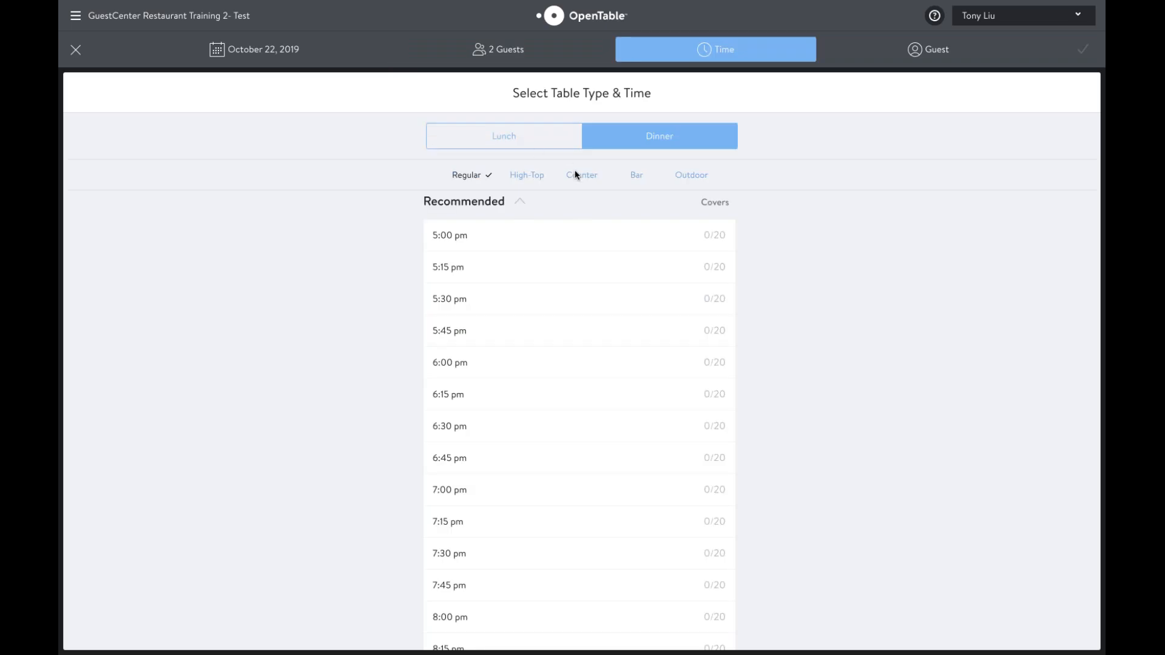
pyautogui.click(519, 147)
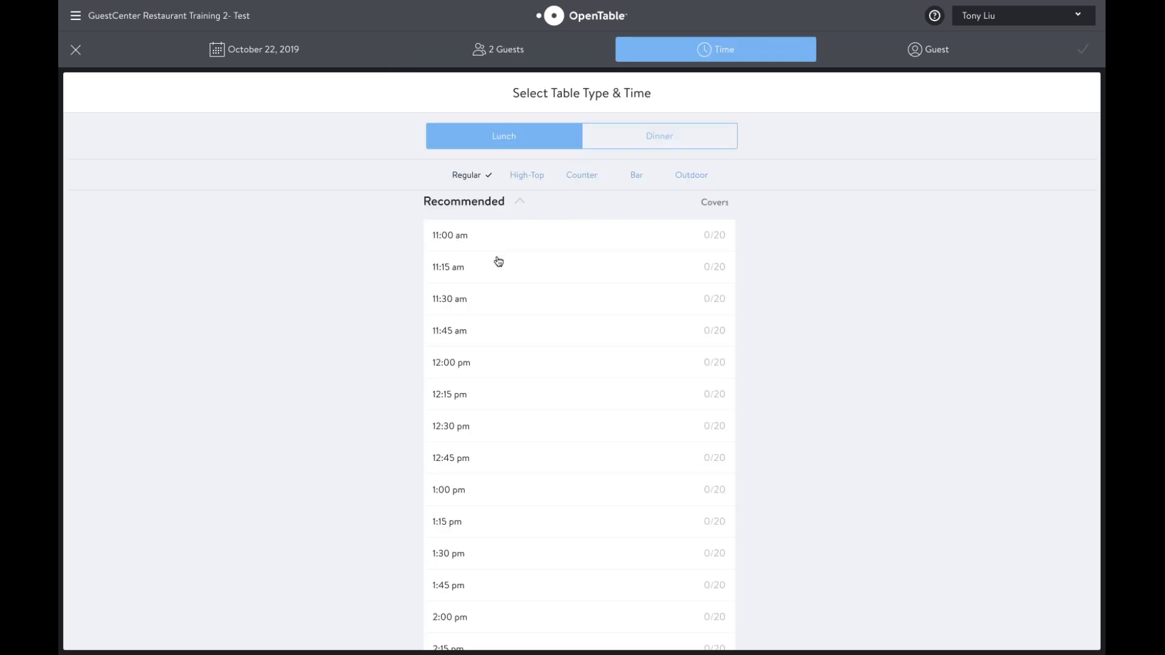
pyautogui.click(478, 363)
pyautogui.write('j')
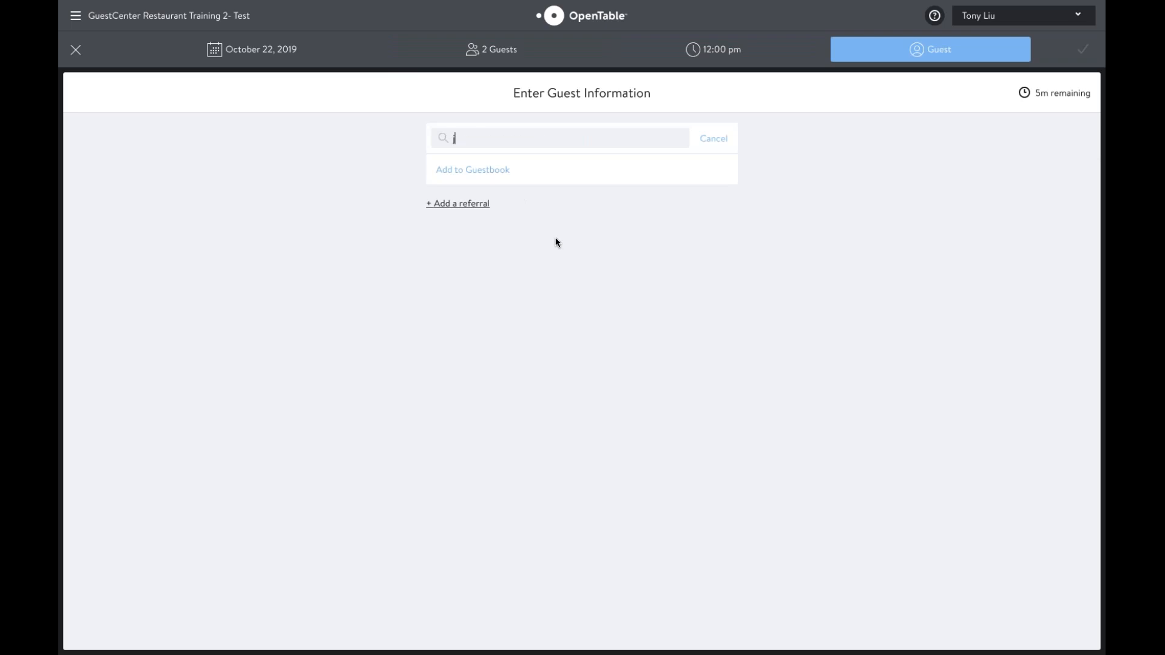
pyautogui.click(593, 203)
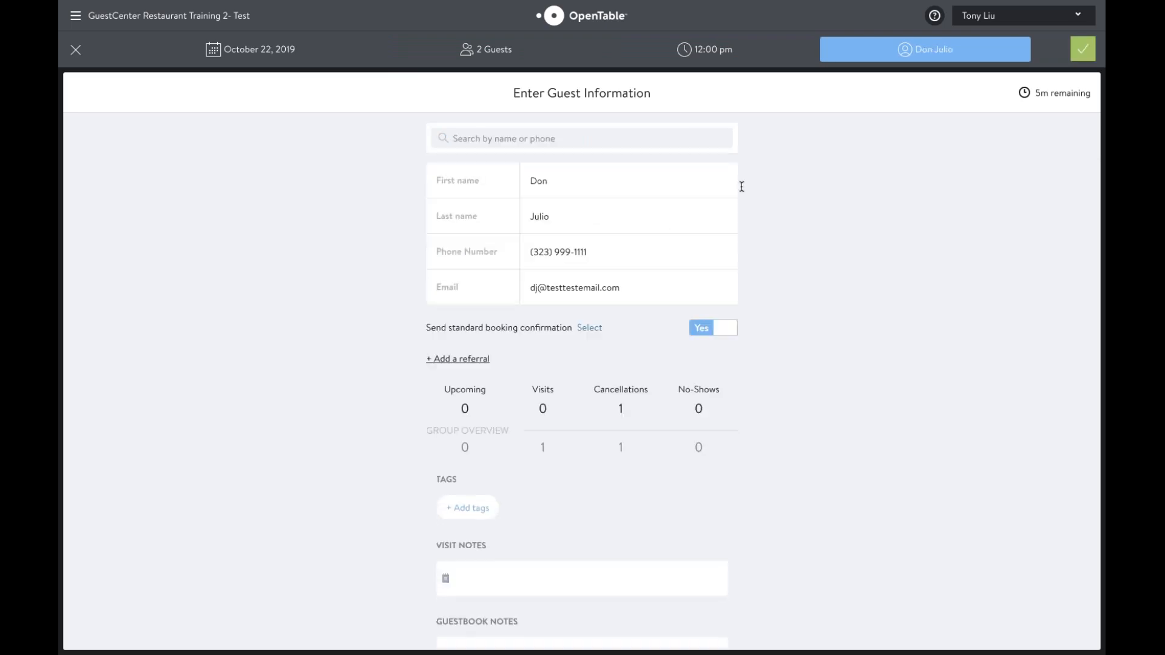
pyautogui.click(1082, 50)
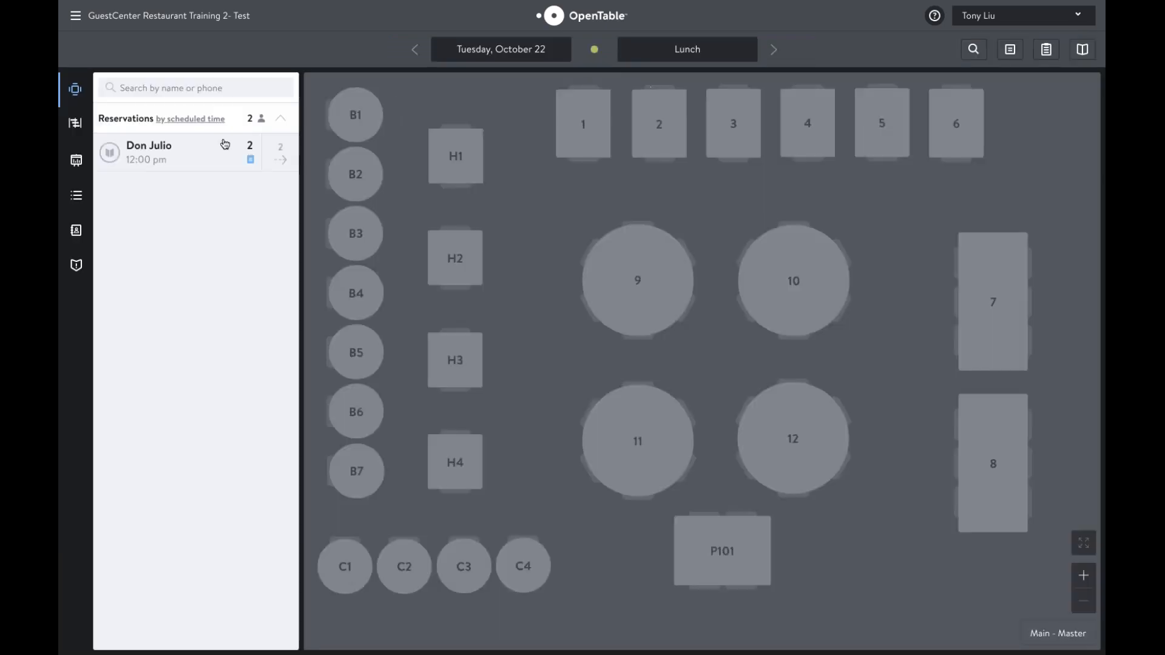
pyautogui.click(76, 195)
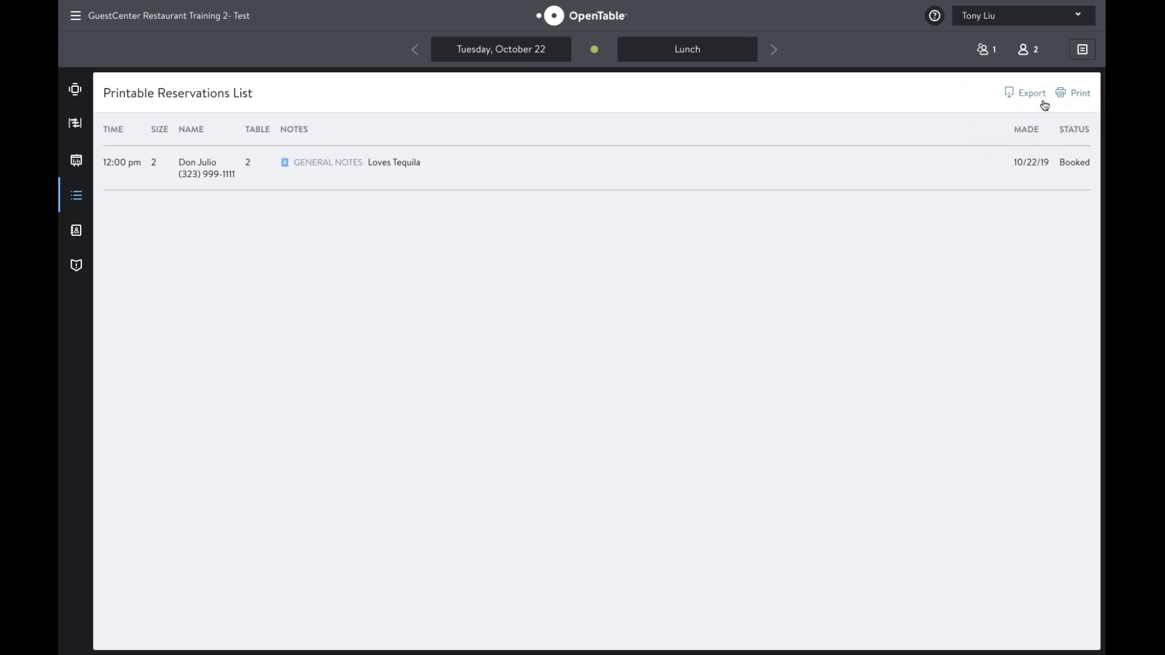
# - Look up the guest by full name in the Guestbook and review their guest summary, guestbook notes and visits
pyautogui.click(73, 236)
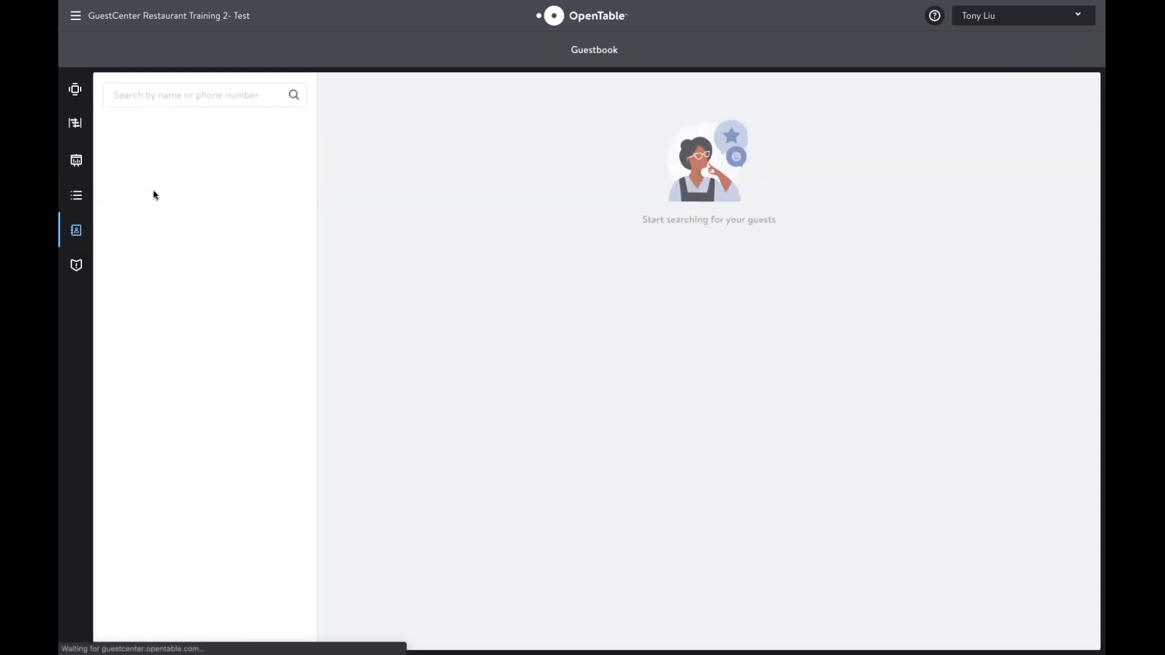
pyautogui.click(149, 96)
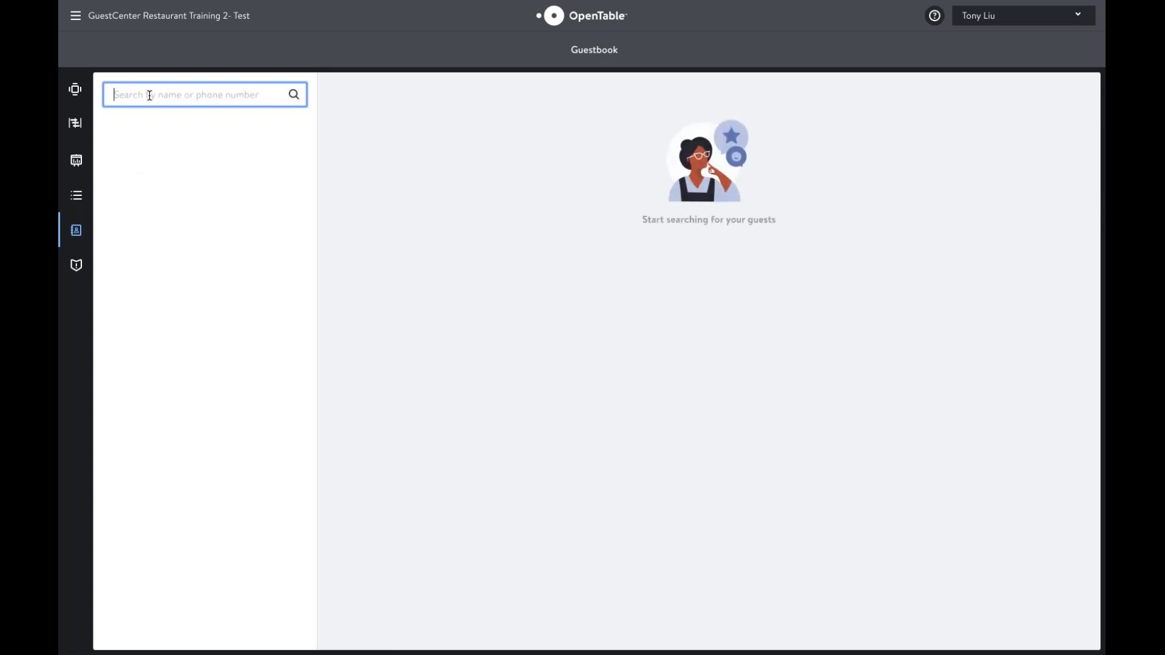
pyautogui.write('Don Julio')
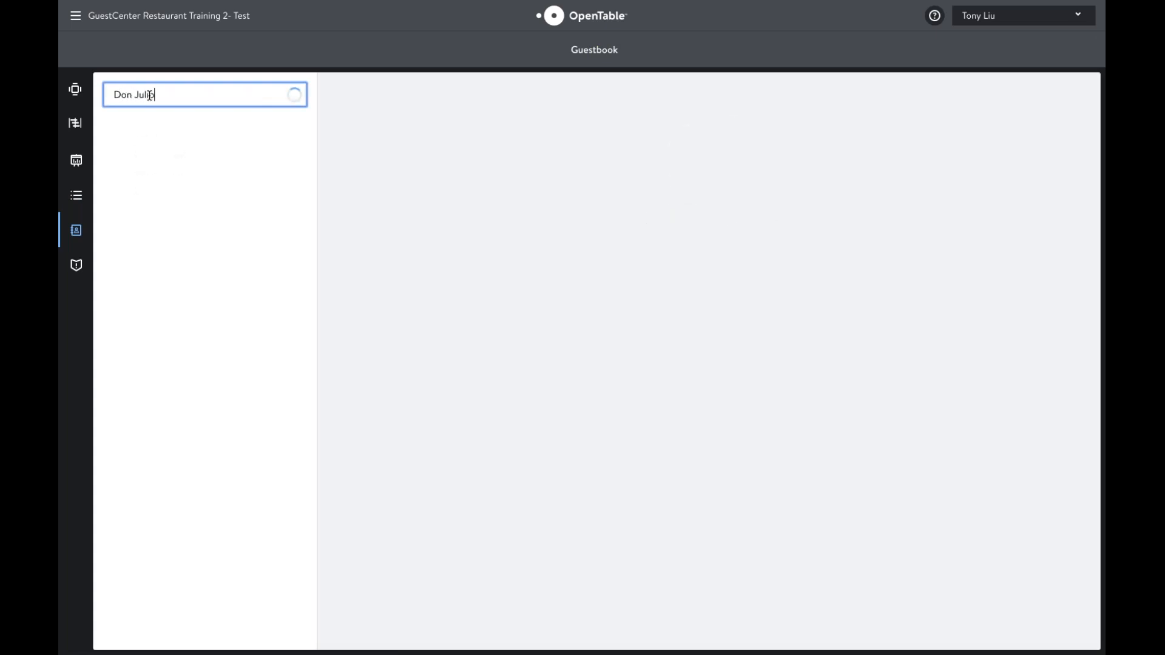
pyautogui.click(182, 151)
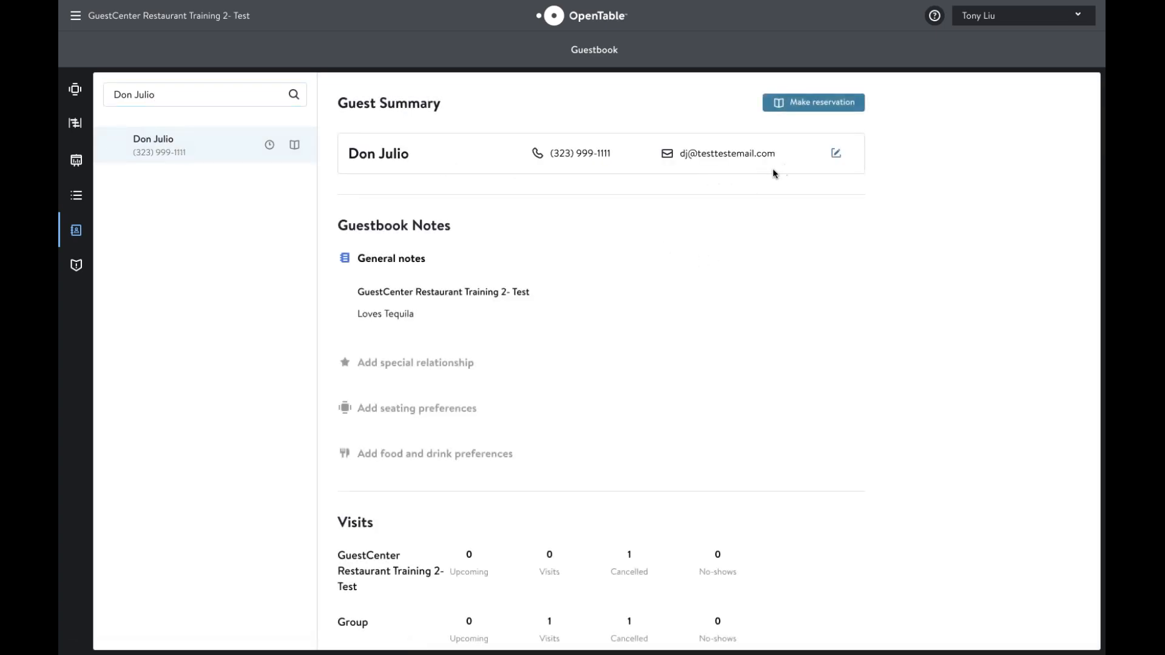
pyautogui.scroll(-1, 621, 334)
pyautogui.scroll(-2, 625, 331)
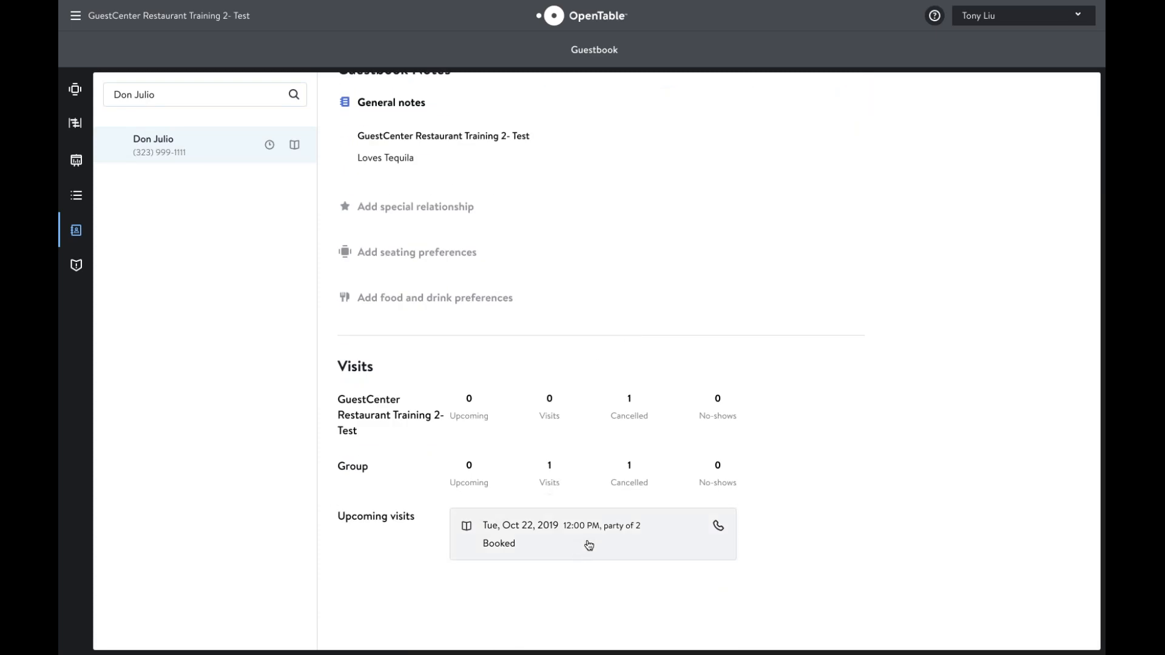
pyautogui.scroll(3, 663, 449)
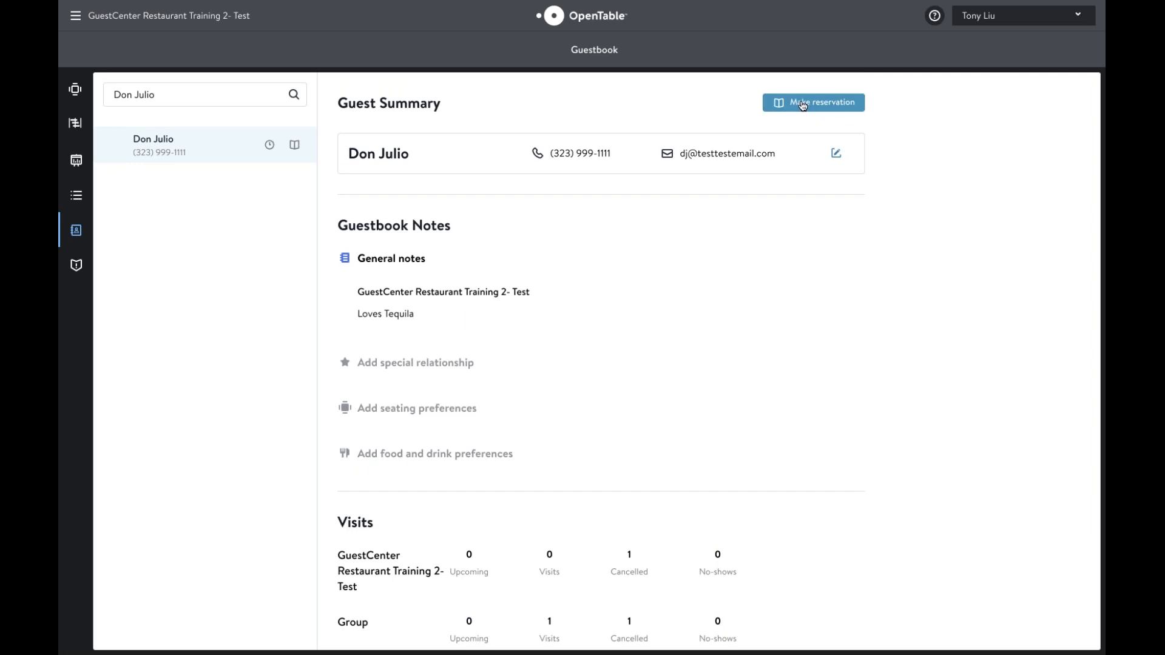
pyautogui.scroll(-1, 808, 267)
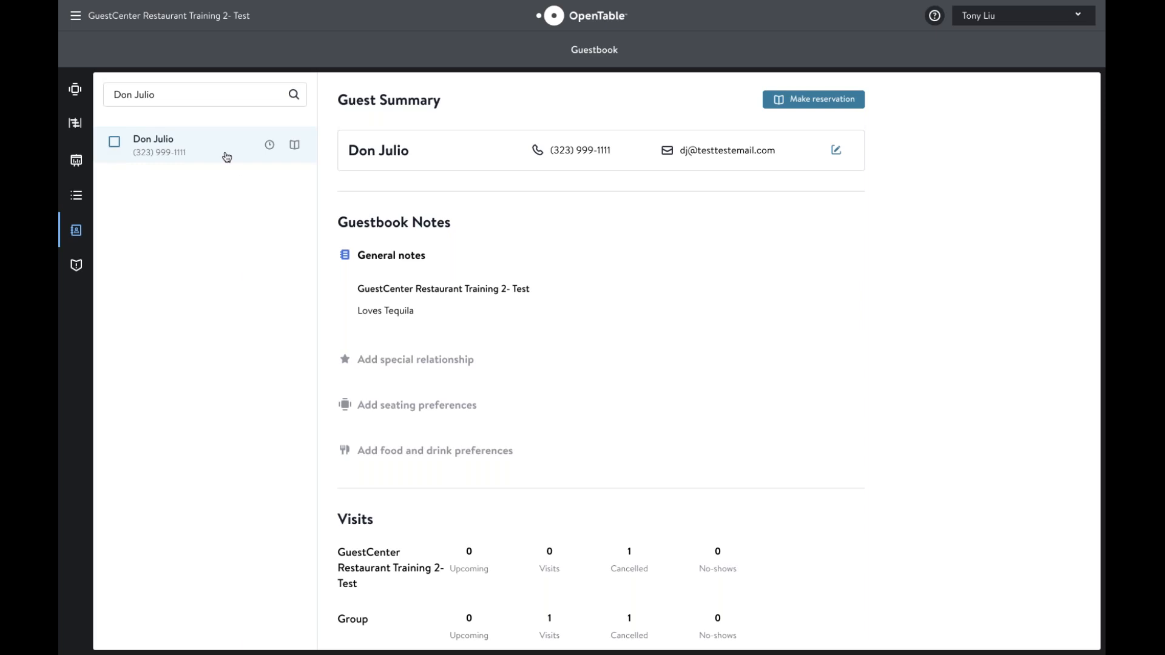
pyautogui.scroll(1, 226, 157)
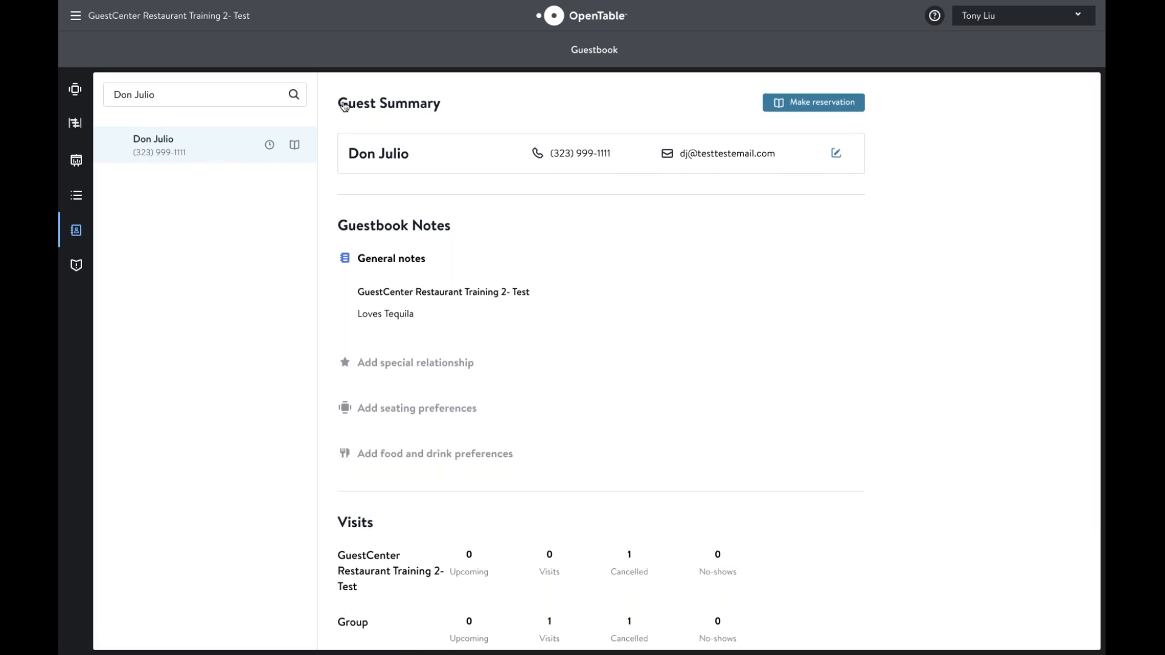
# - Search for the guest by name from the Front of House floor view, and open the details of their 12:00 pm reservation
pyautogui.click(76, 90)
pyautogui.click(974, 52)
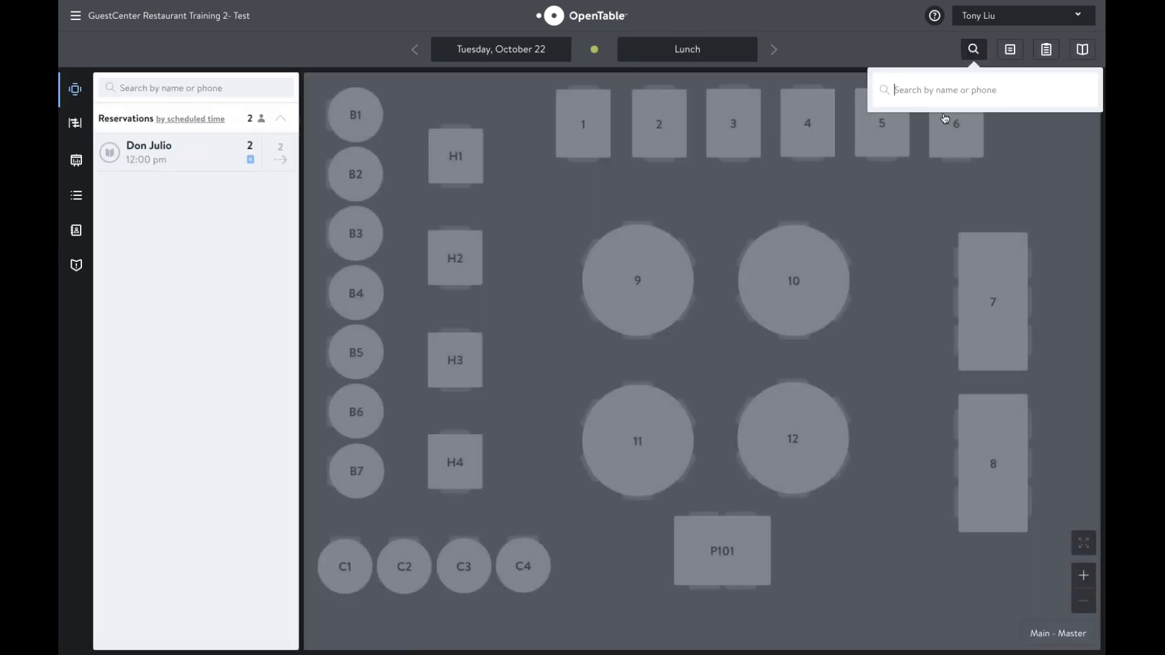
pyautogui.write('Don Juli')
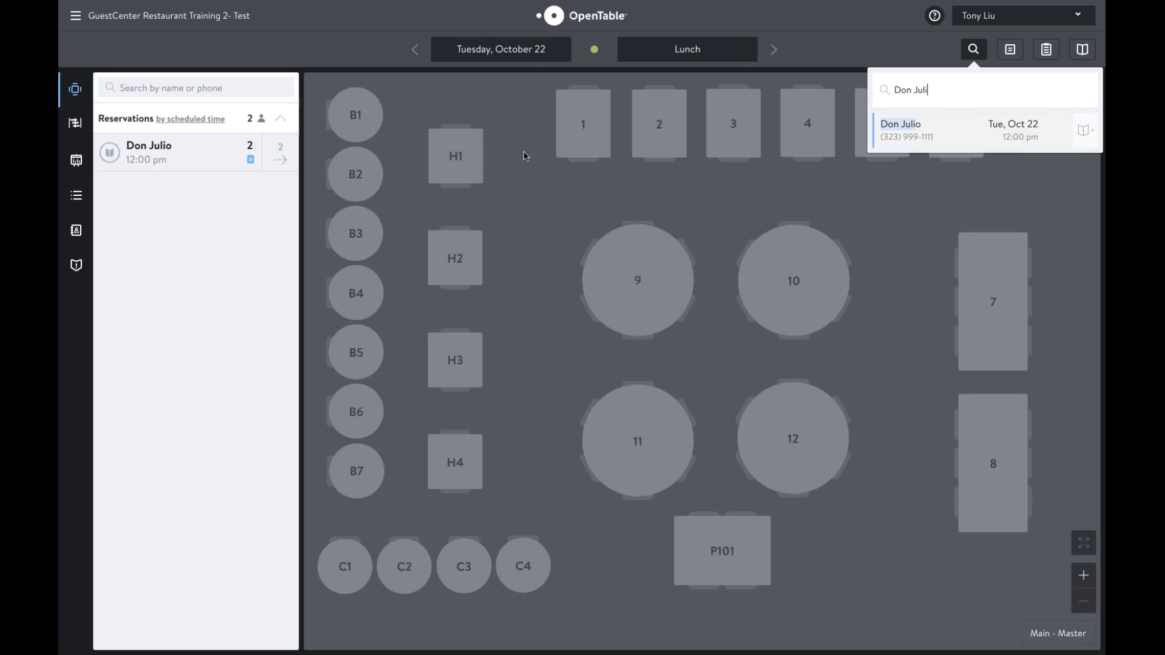
pyautogui.click(523, 124)
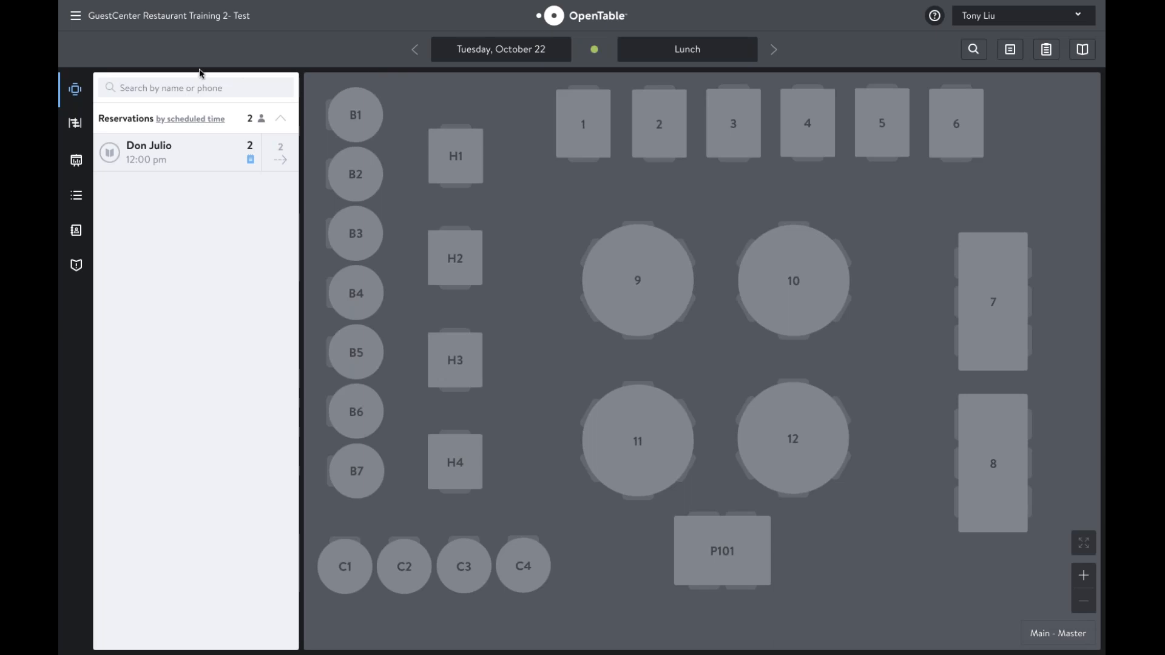
pyautogui.click(205, 158)
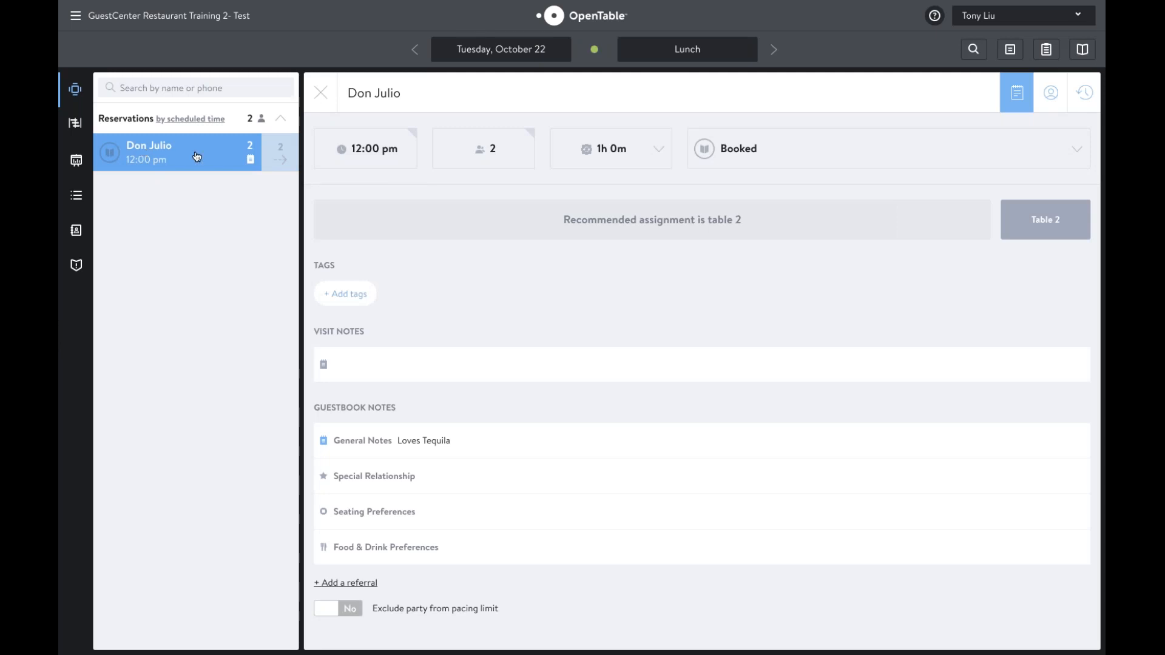
# - Go to Availability Planning and continue past the welcome page to the floor plan setup
pyautogui.click(77, 18)
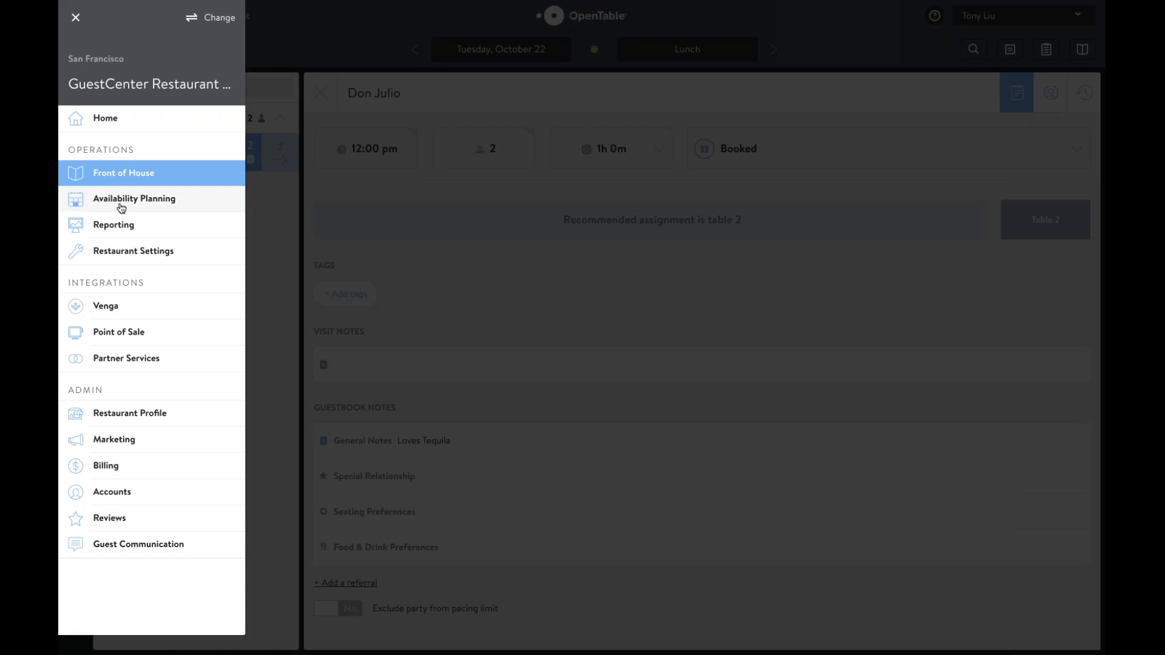
pyautogui.click(150, 205)
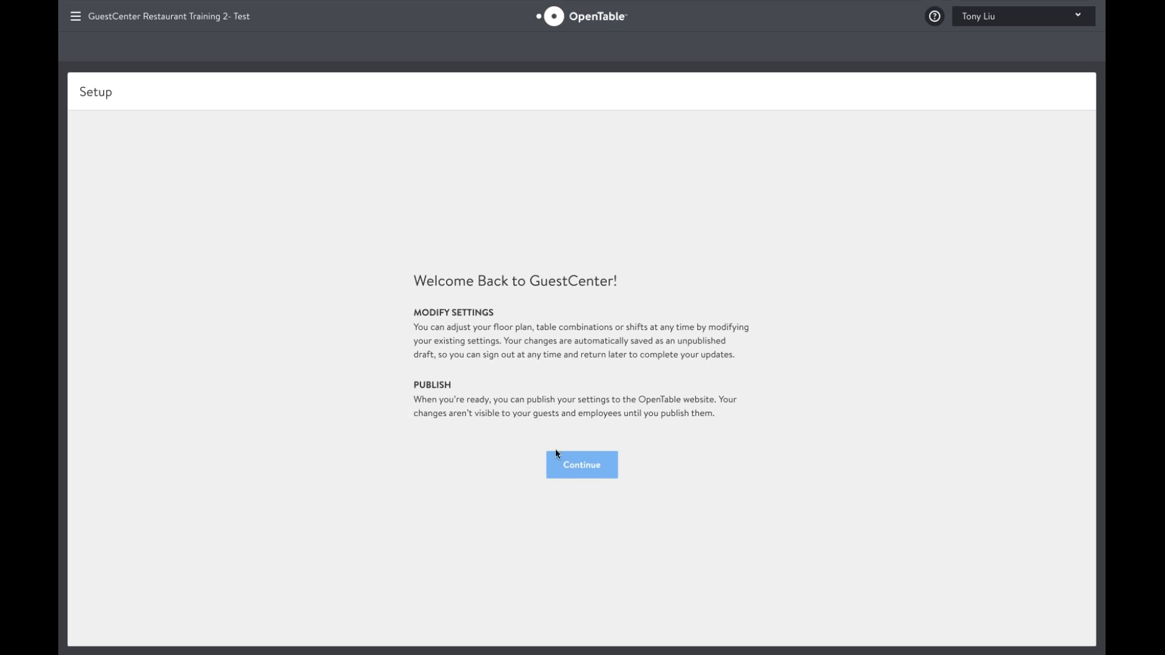
pyautogui.click(573, 465)
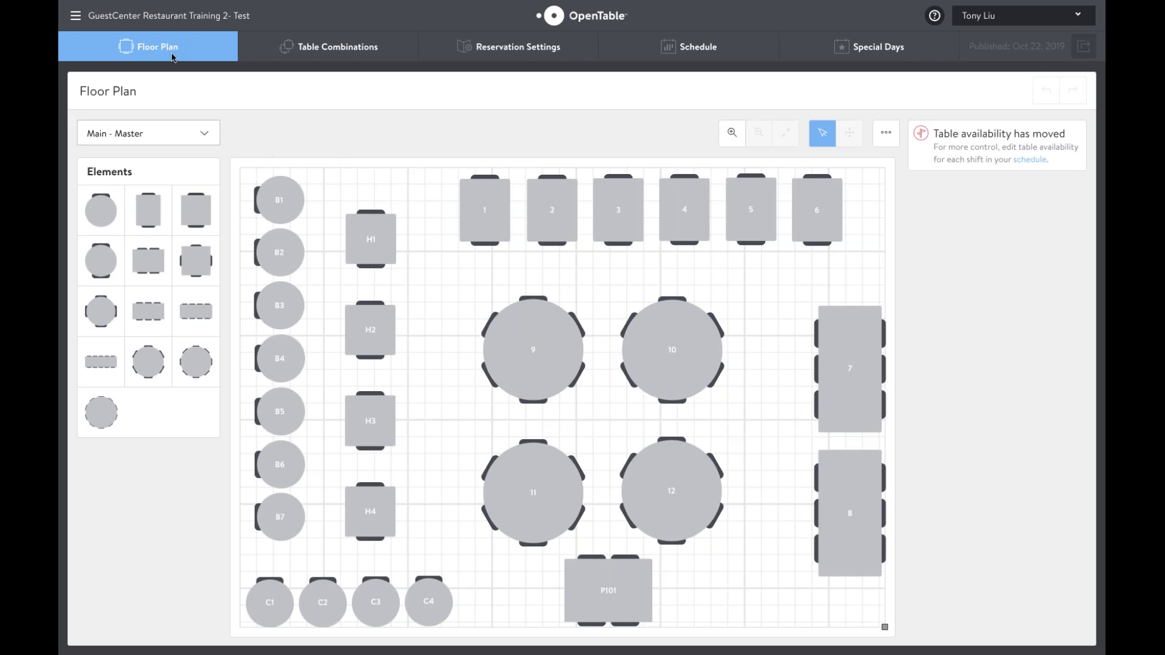
# - Switch the floor plan from Main - Master to Patio to view its table layout
pyautogui.click(204, 134)
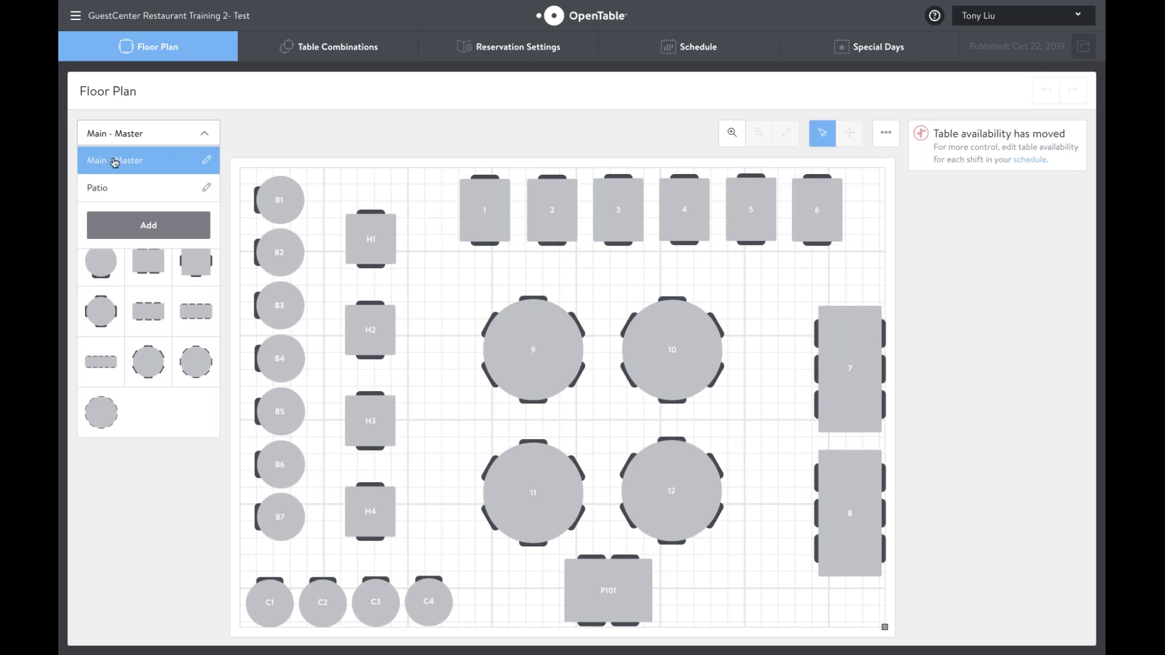
pyautogui.click(112, 189)
pyautogui.click(138, 143)
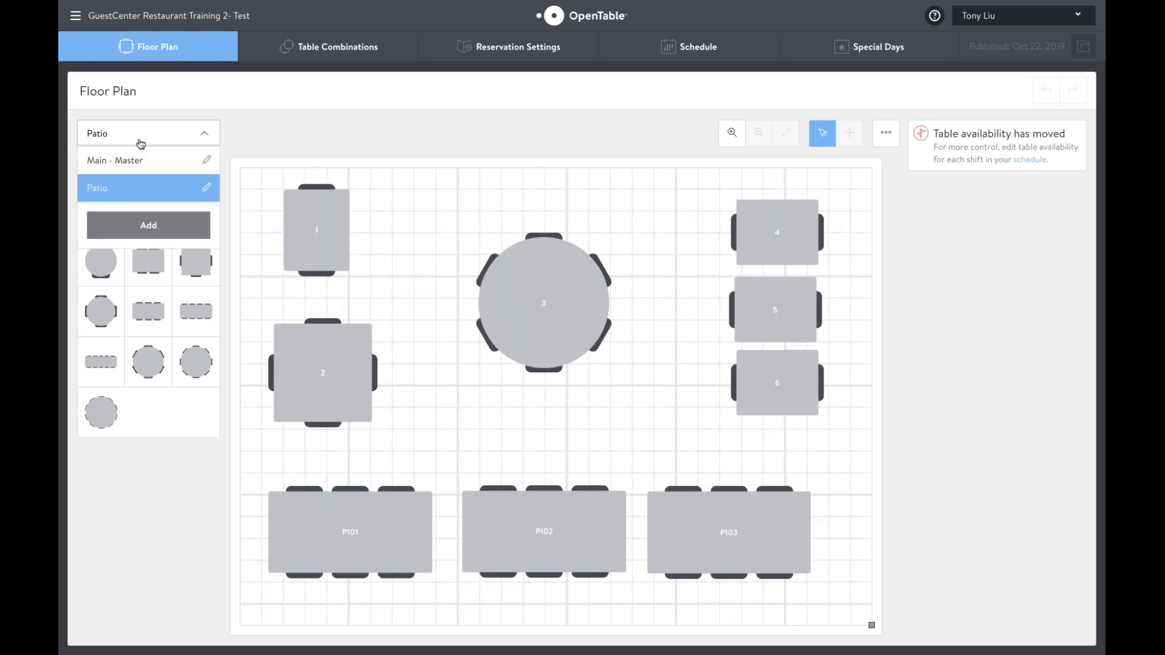
pyautogui.click(201, 134)
pyautogui.click(201, 135)
# - Add a new floor plan room named "Private Dining Room"
pyautogui.click(146, 227)
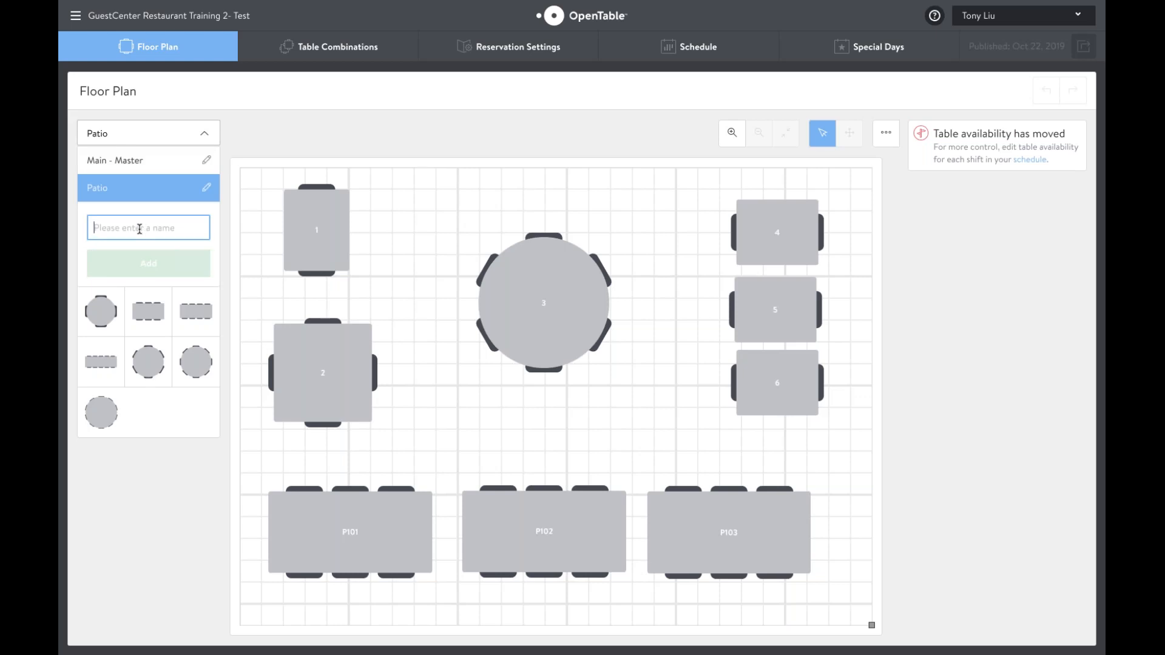
pyautogui.write('Private Di')
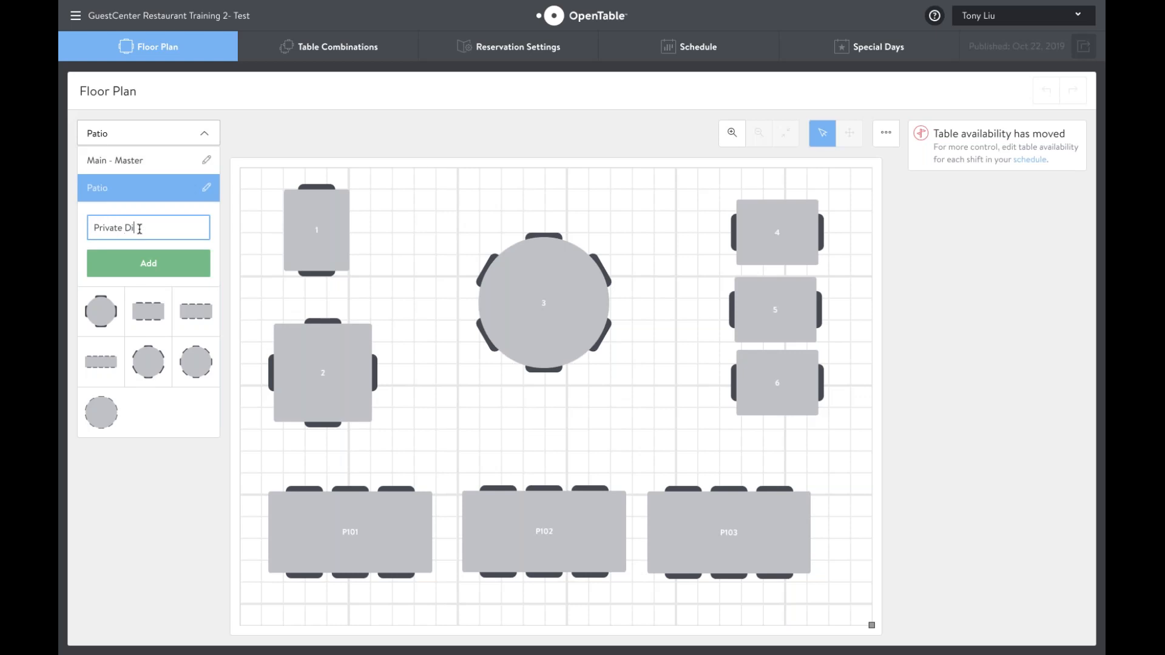
pyautogui.write('ning Room')
pyautogui.press('BackSpace')
pyautogui.write('m')
pyautogui.click(131, 260)
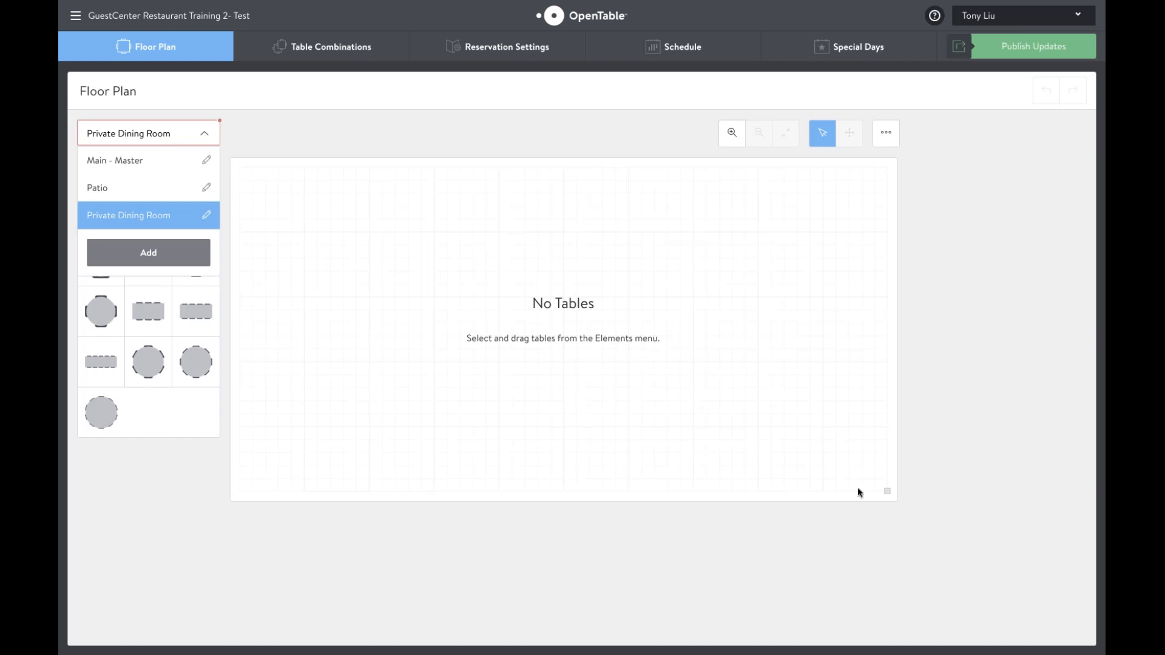
# - Extend the Private Dining Room's empty floor plan grid downward to make the room taller
pyautogui.moveTo(910, 501); pyautogui.dragTo(930, 603)
pyautogui.moveTo(883, 480); pyautogui.dragTo(680, 471)
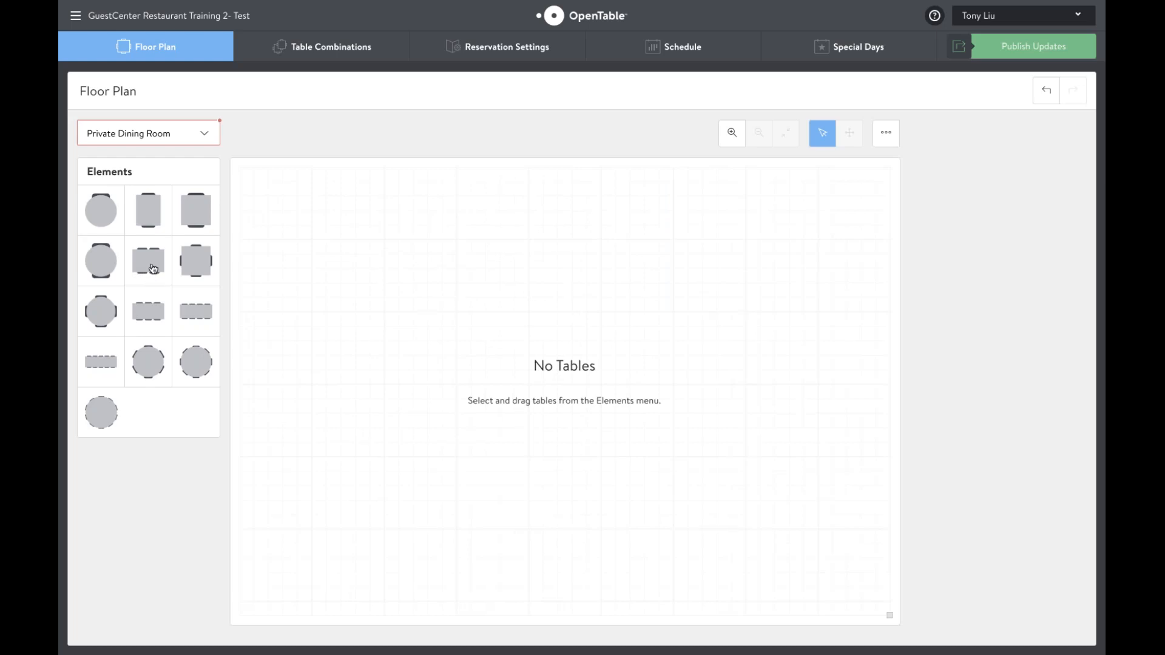
# - Add a four-seat rectangular table in the Private Dining Room's upper-left corner and name it PD1
pyautogui.moveTo(154, 269); pyautogui.dragTo(291, 215)
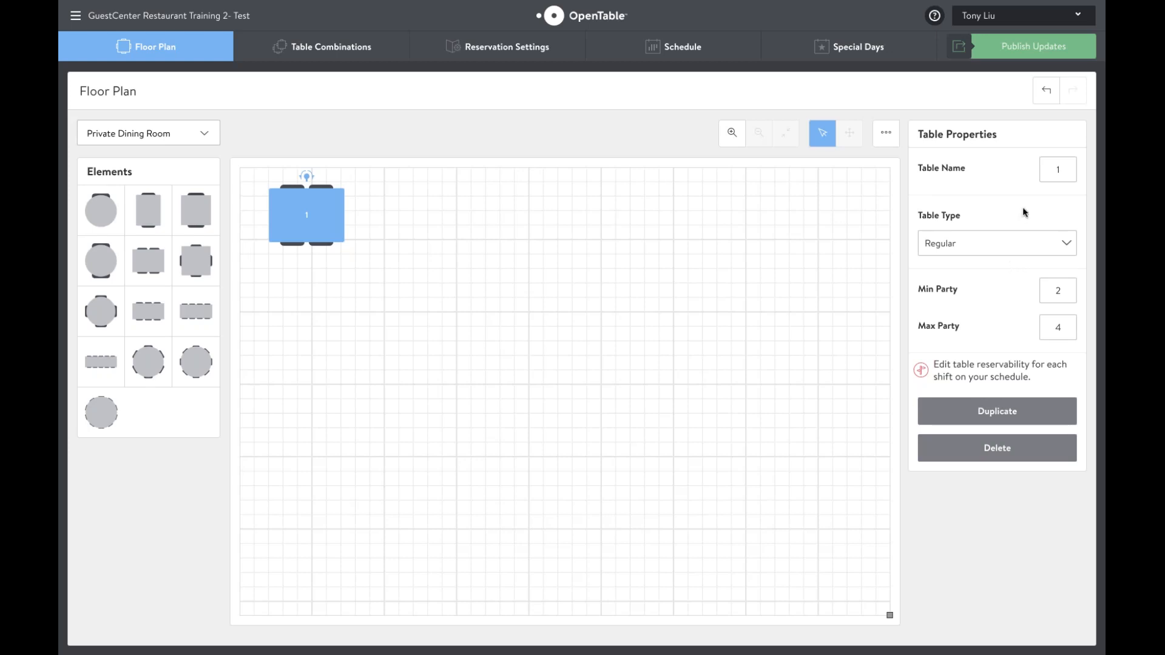
pyautogui.click(1049, 175)
pyautogui.press('BackSpace')
pyautogui.write('P')
pyautogui.press('BackSpace')
pyautogui.write('PD1')
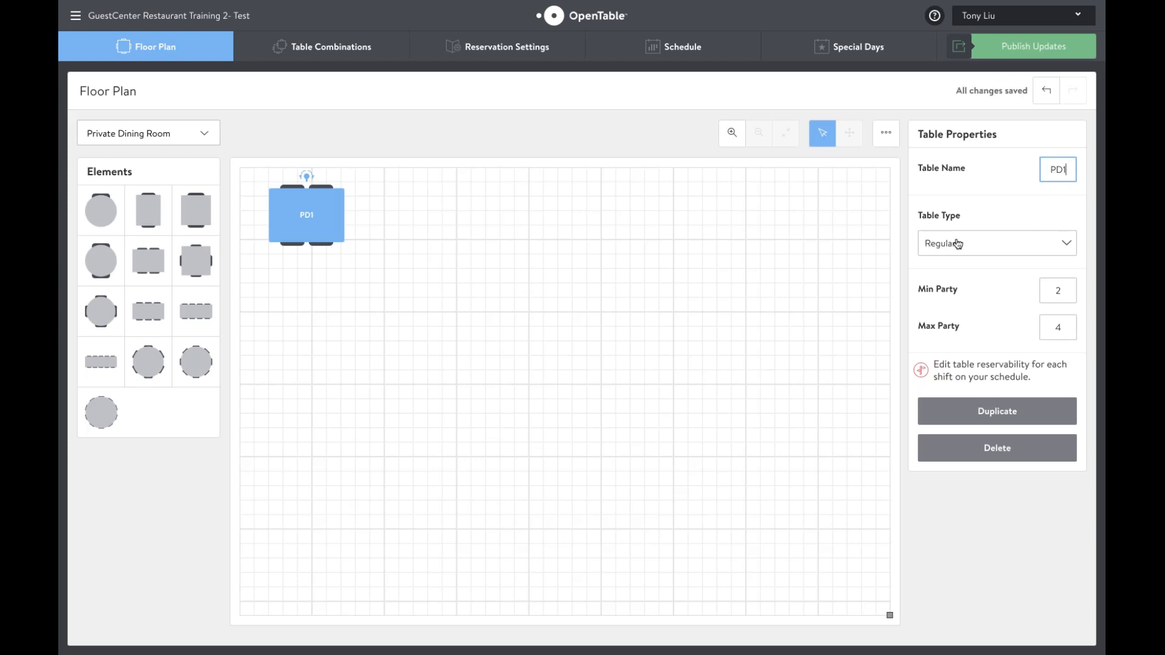
# - Review the available table types for table PD1, keeping it as Regular
pyautogui.click(959, 243)
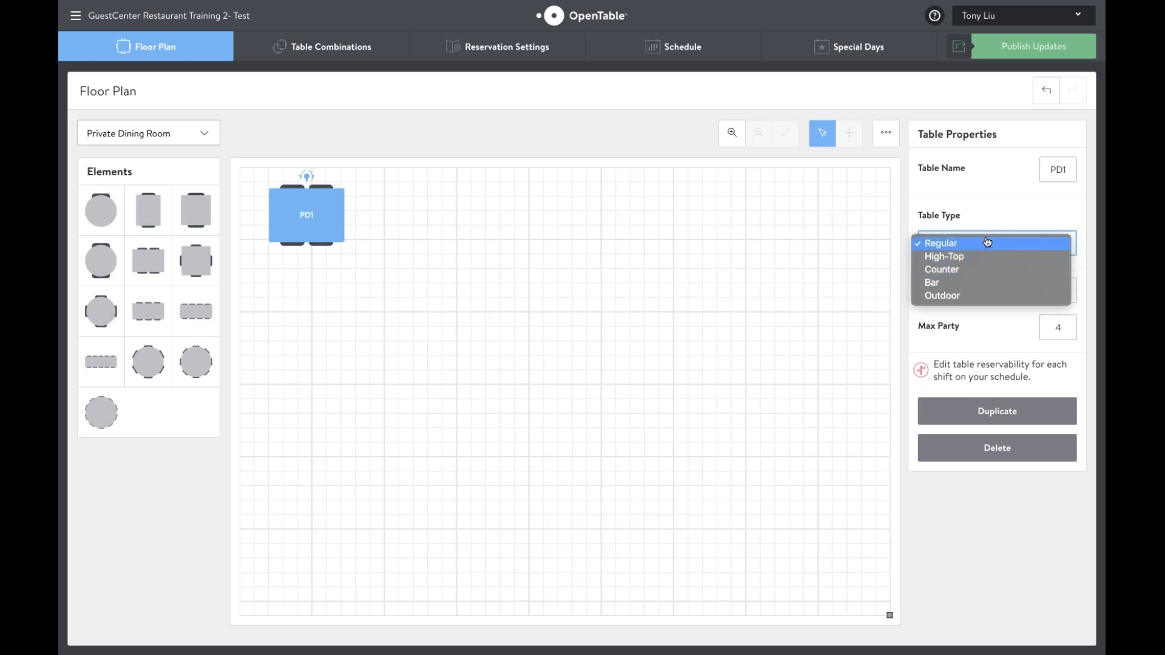
pyautogui.click(977, 218)
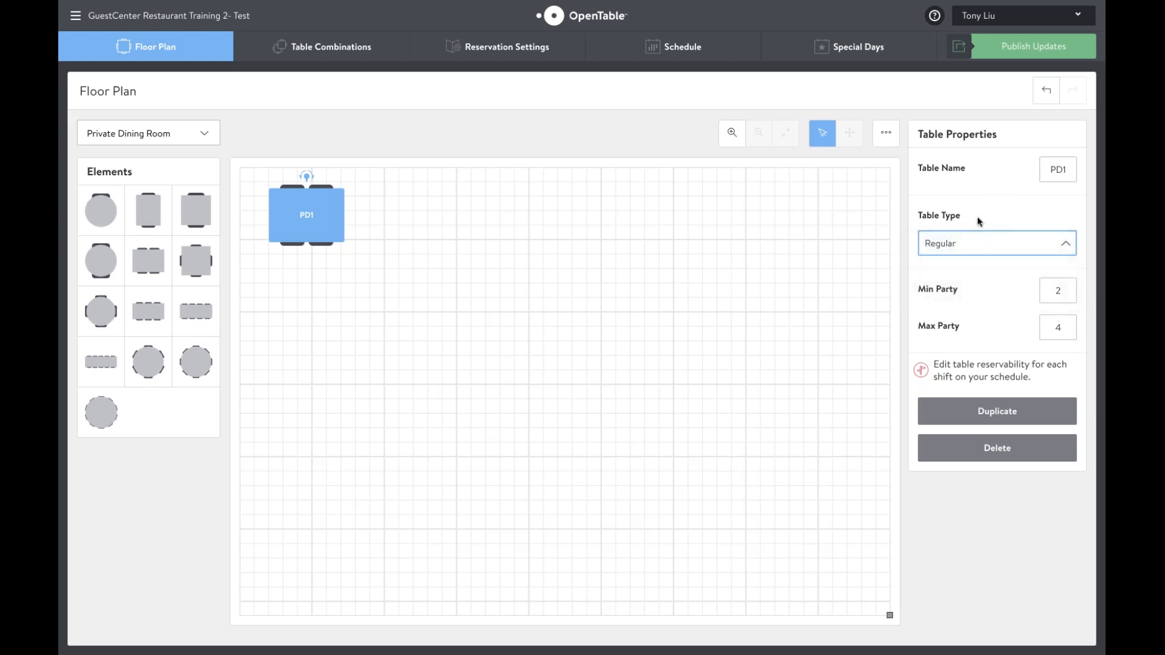
pyautogui.click(965, 242)
pyautogui.click(992, 217)
pyautogui.click(972, 246)
pyautogui.click(963, 246)
# - Set table PD1's minimum party to 3 and maximum party to 4
pyautogui.click(1060, 290)
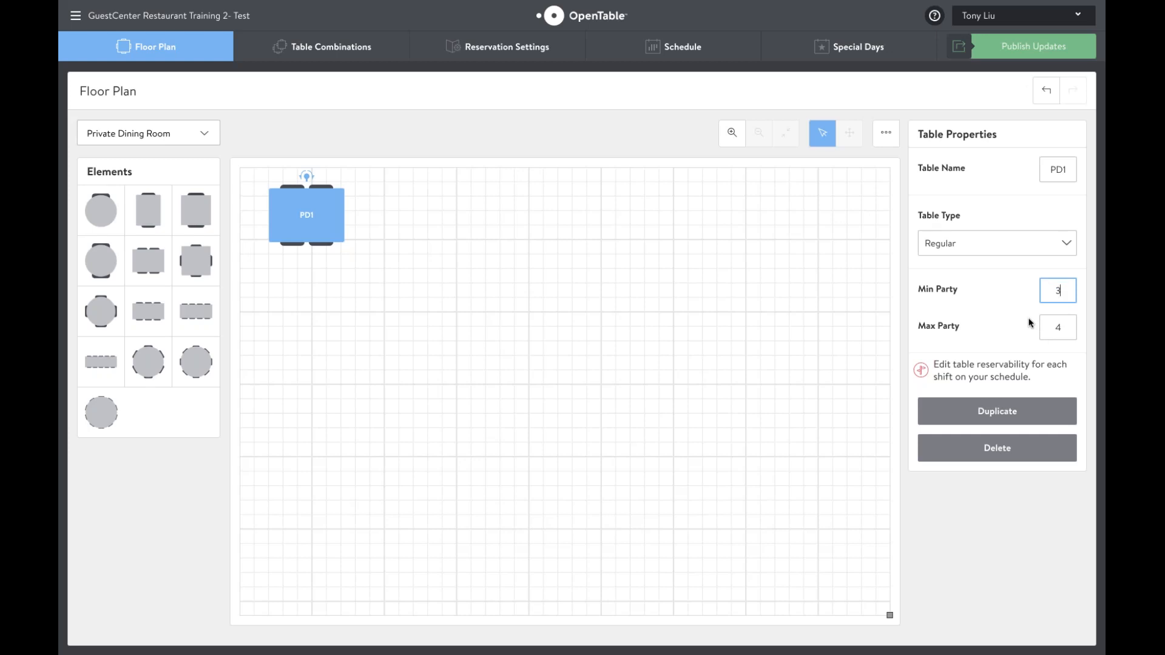
pyautogui.click(1054, 328)
pyautogui.write('5')
pyautogui.press('BackSpace')
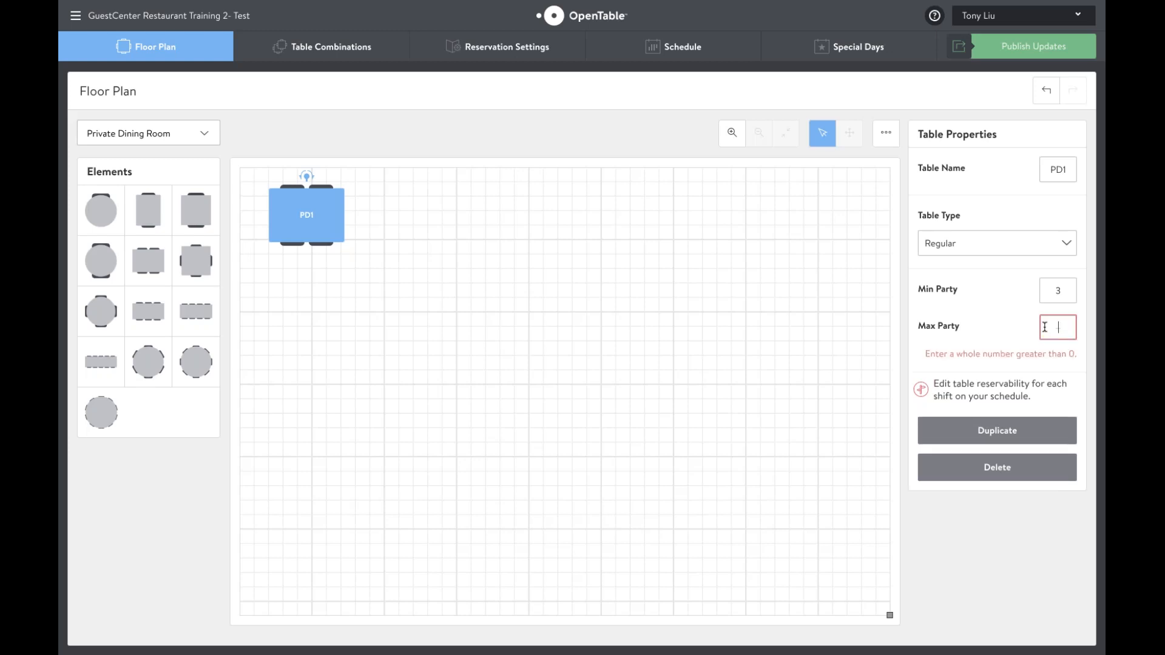
pyautogui.write('4')
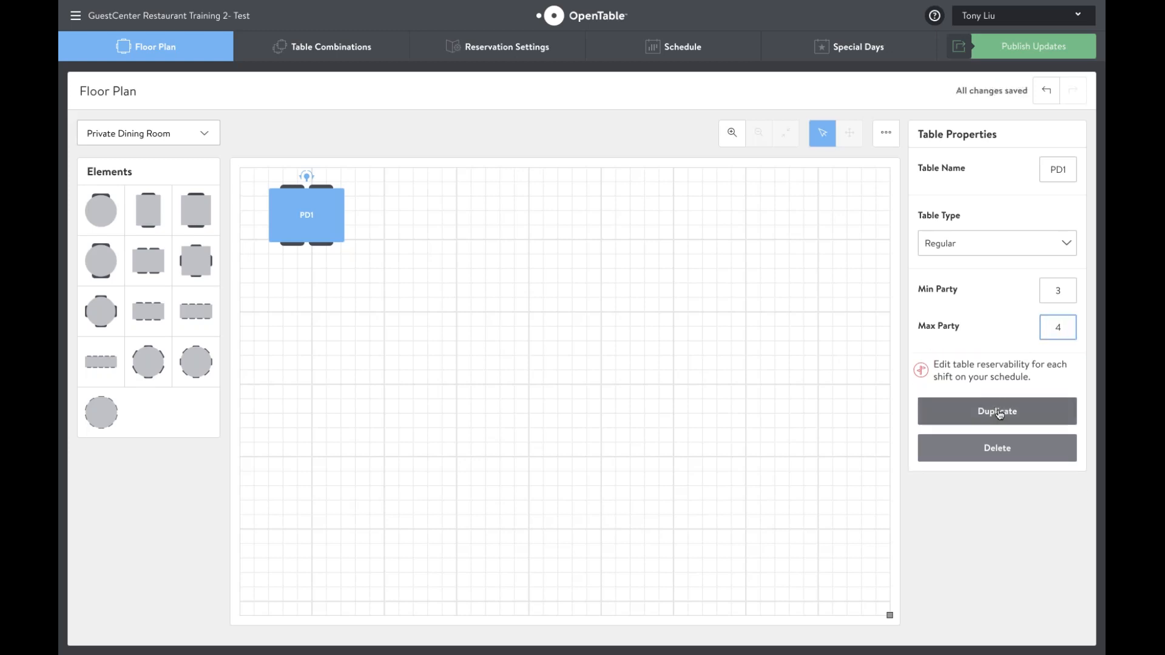
# - Duplicate table PD1 and its copies to form a single row of six tables, PD1 to PD6
pyautogui.click(998, 412)
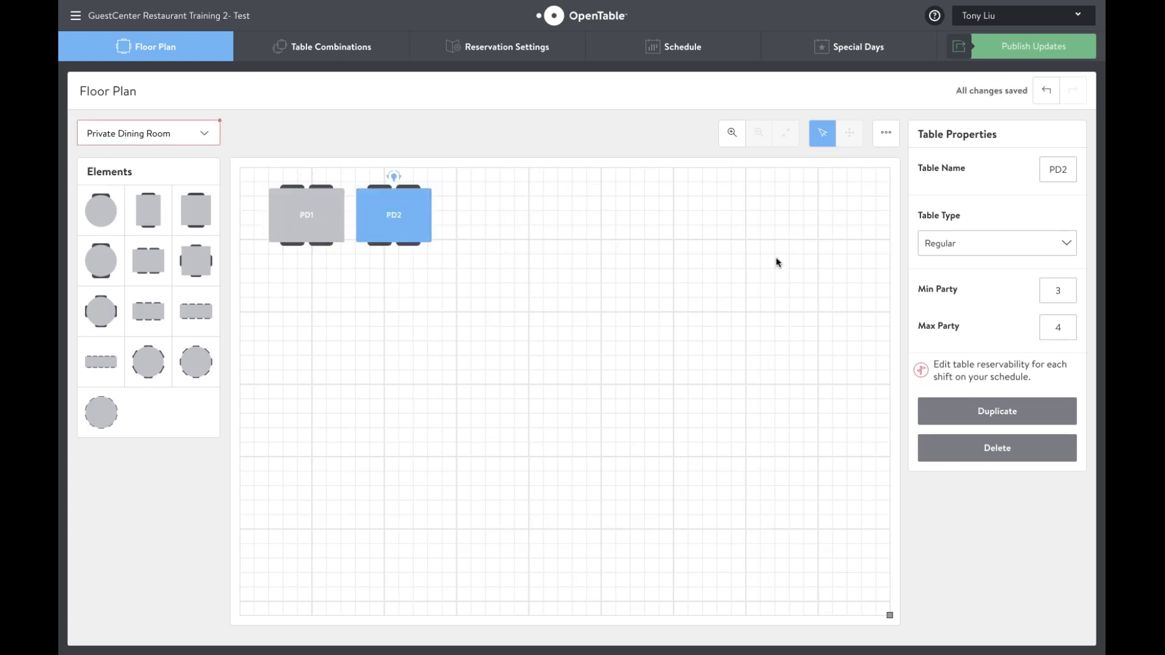
pyautogui.click(998, 412)
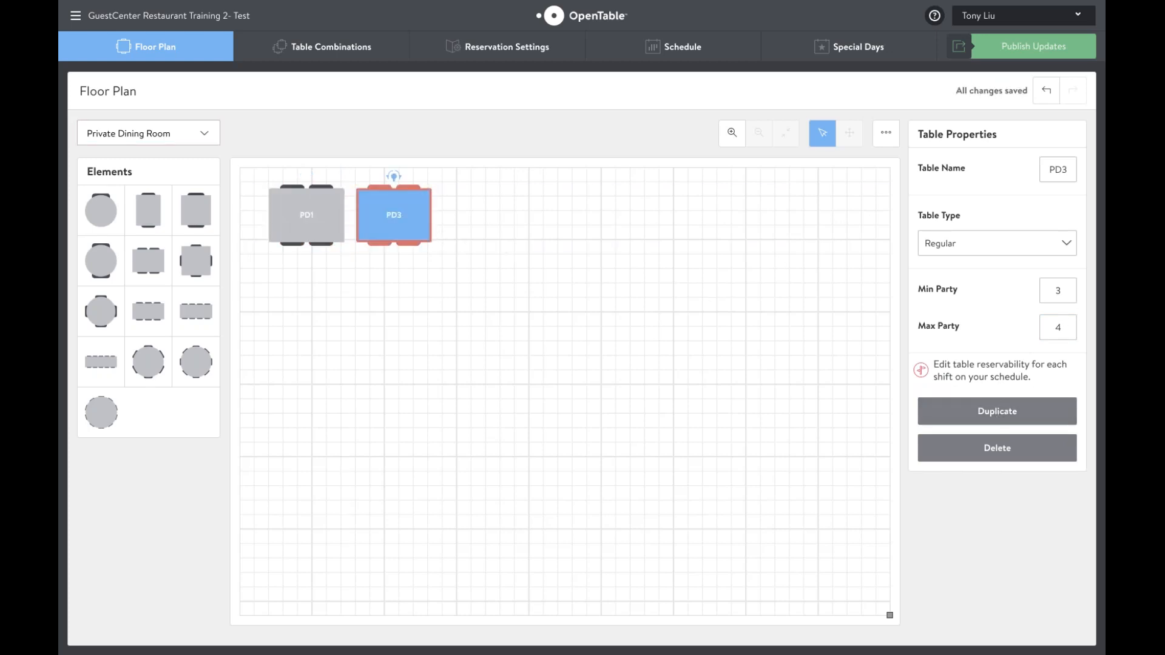
pyautogui.moveTo(419, 224); pyautogui.dragTo(553, 273)
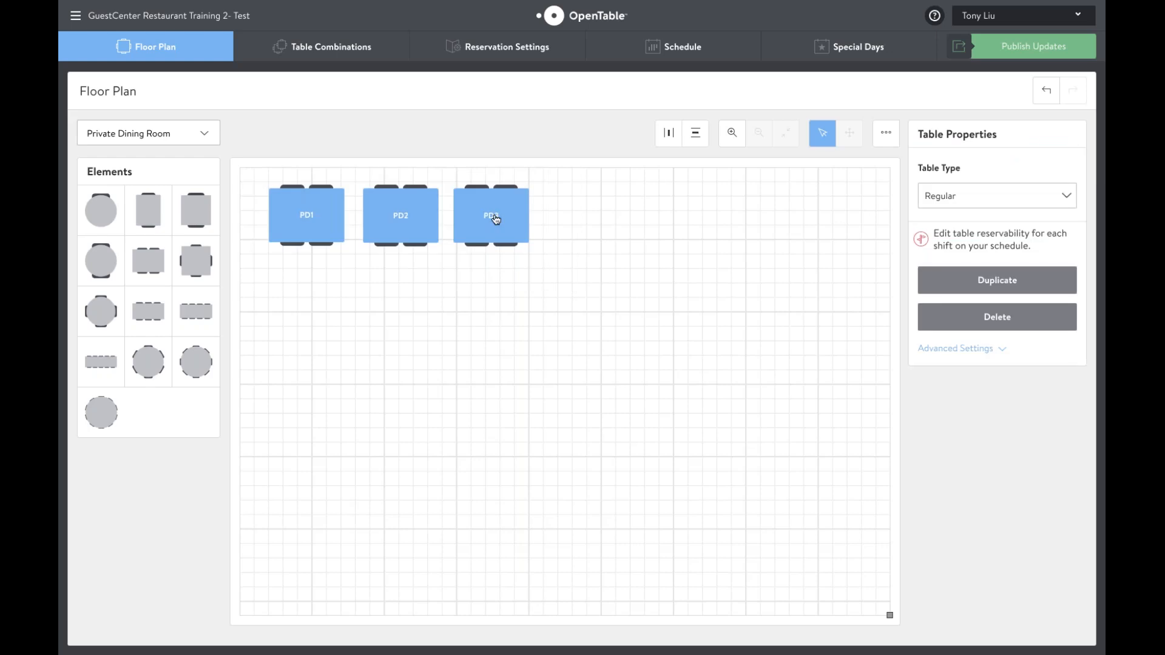
pyautogui.click(1012, 280)
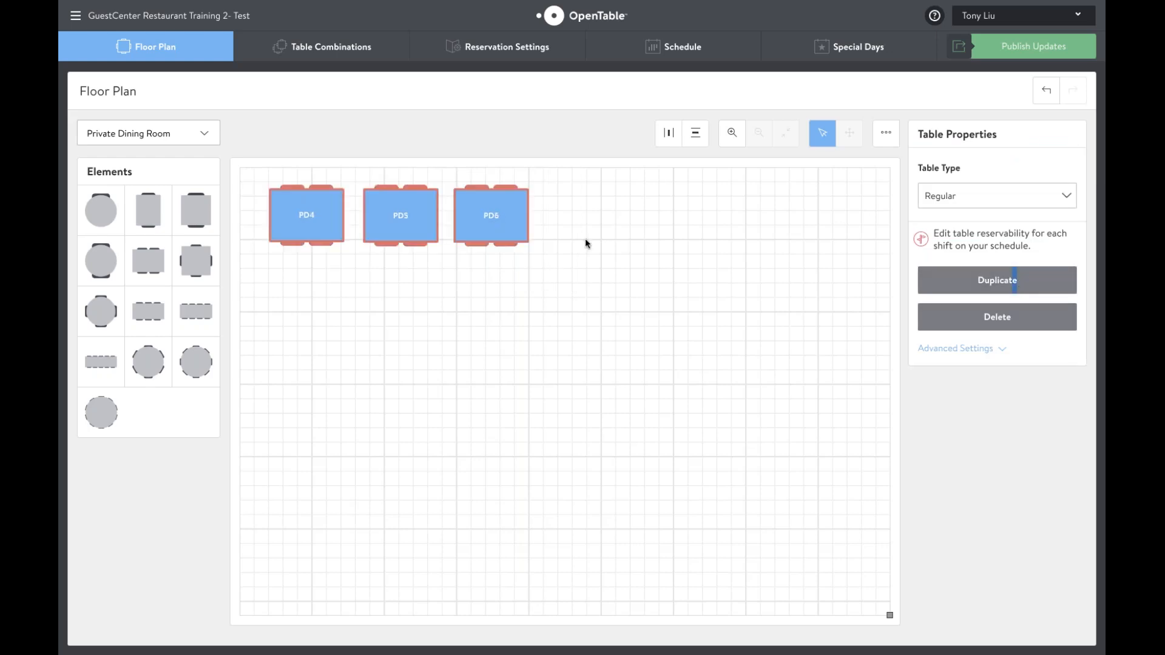
# - Try duplicating the whole row of six tables, and delete the overlapping copies
pyautogui.moveTo(791, 235); pyautogui.dragTo(266, 179)
pyautogui.click(924, 286)
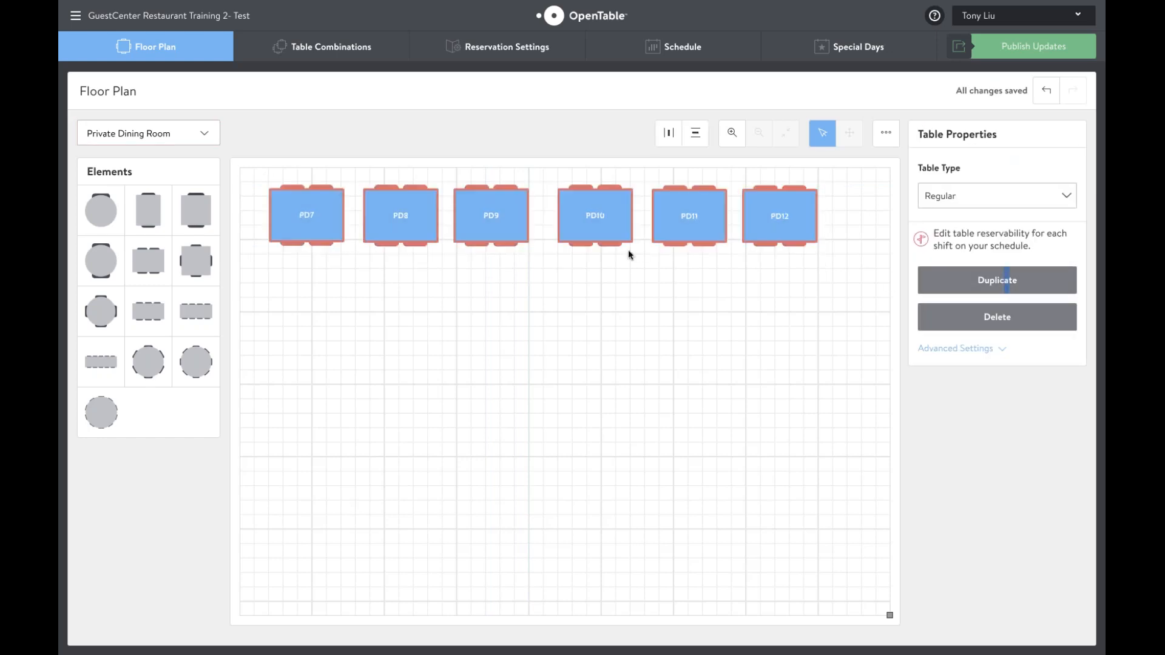
pyautogui.click(1036, 321)
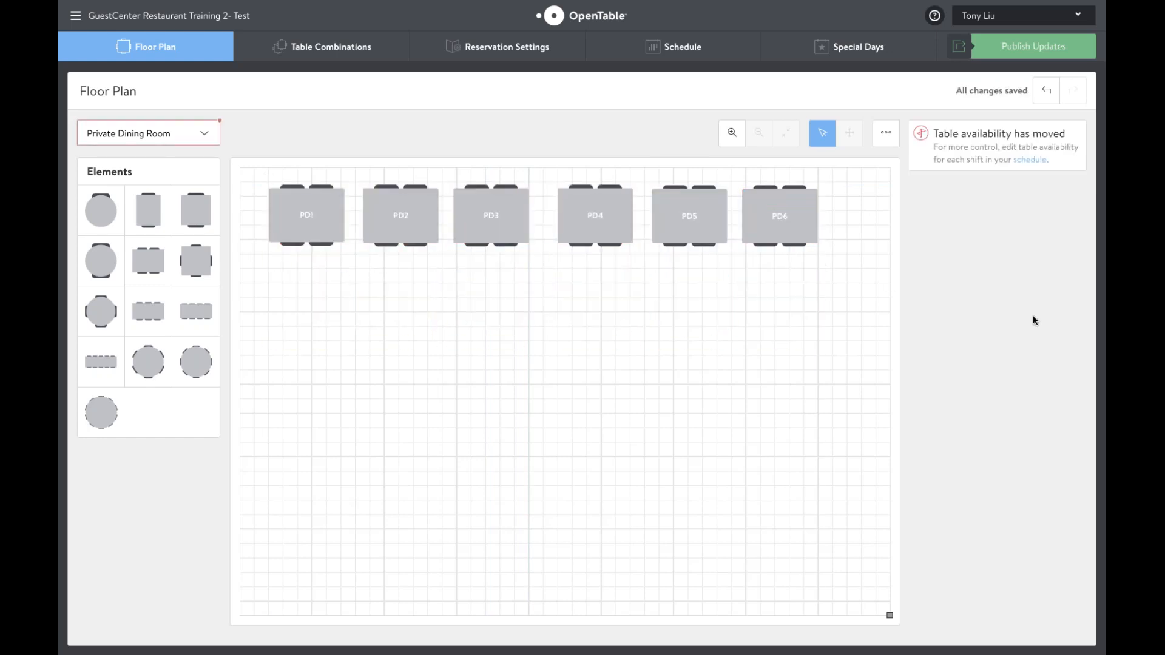
# - Place table PD6 diagonally near the room's upper-right corner, slightly below the row
pyautogui.click(794, 225)
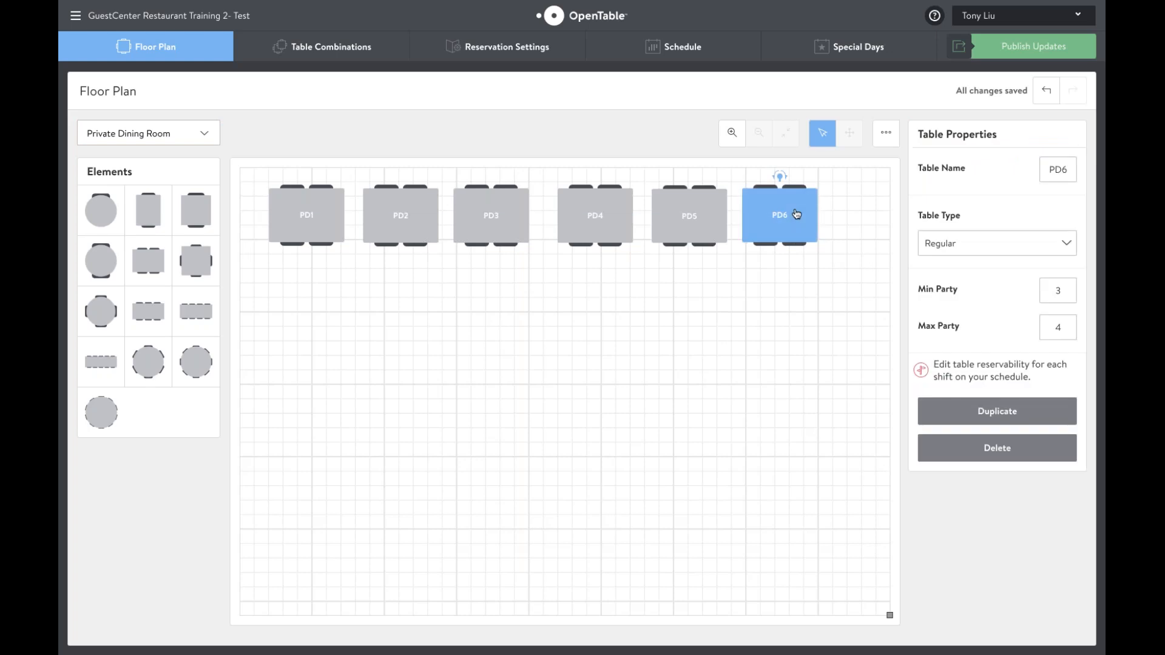
pyautogui.moveTo(782, 178); pyautogui.dragTo(817, 251)
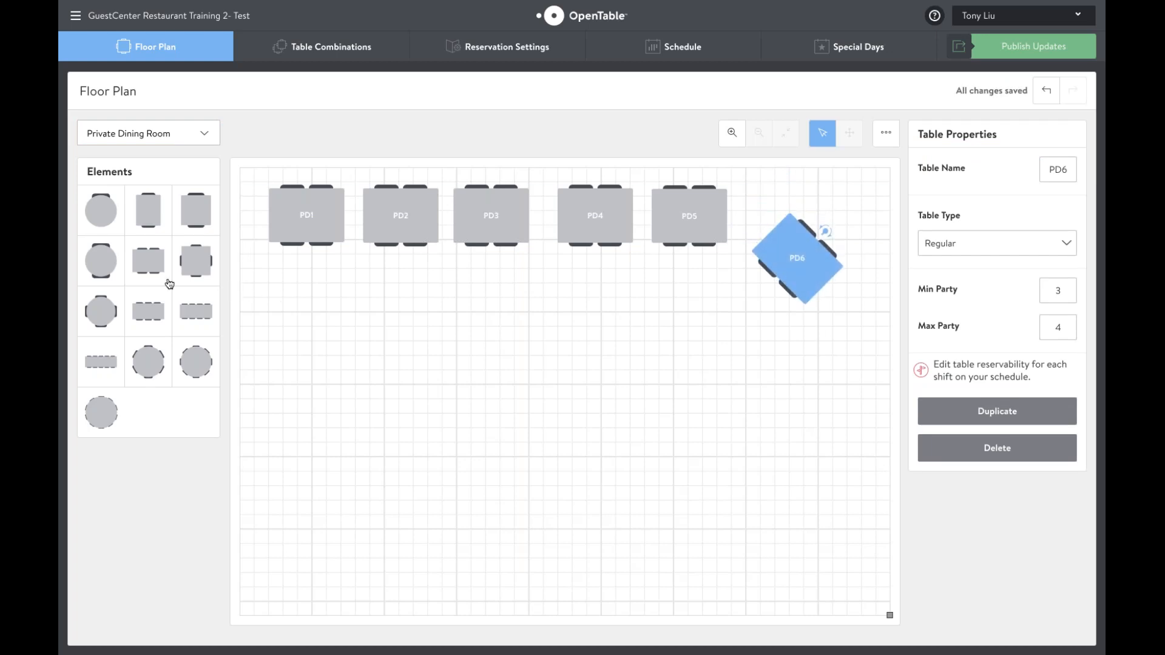
# - Add another four-seat rectangular table, stand it vertically along the room's right edge below PD6, and name it PD7
pyautogui.moveTo(151, 267); pyautogui.dragTo(619, 352)
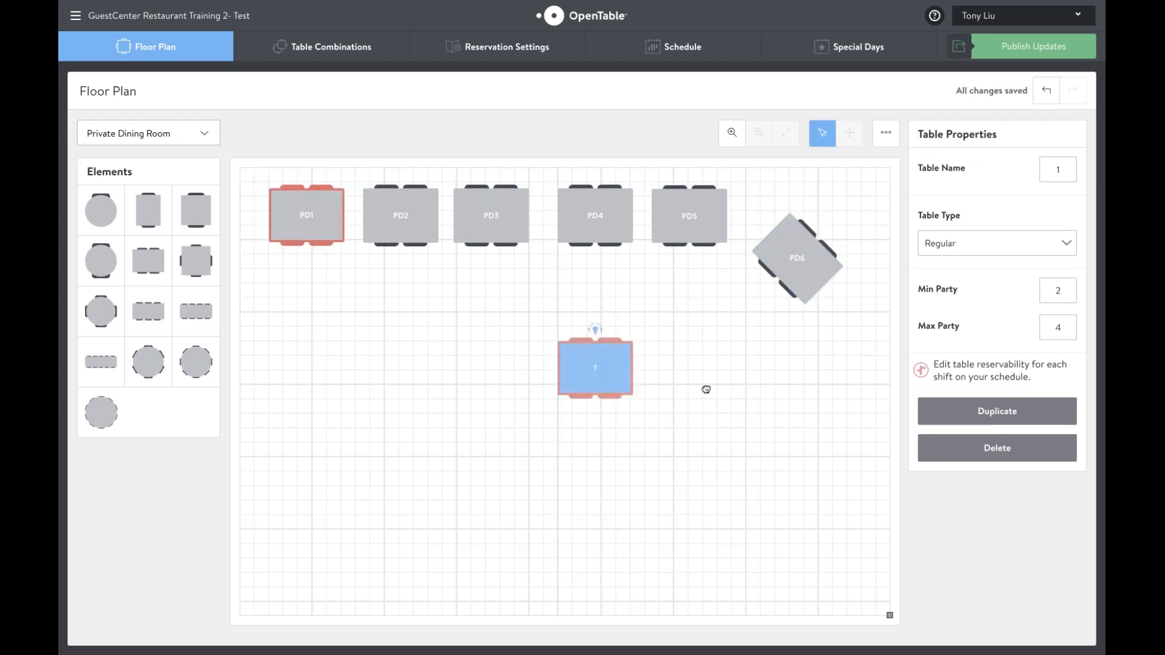
pyautogui.moveTo(706, 389); pyautogui.dragTo(749, 358)
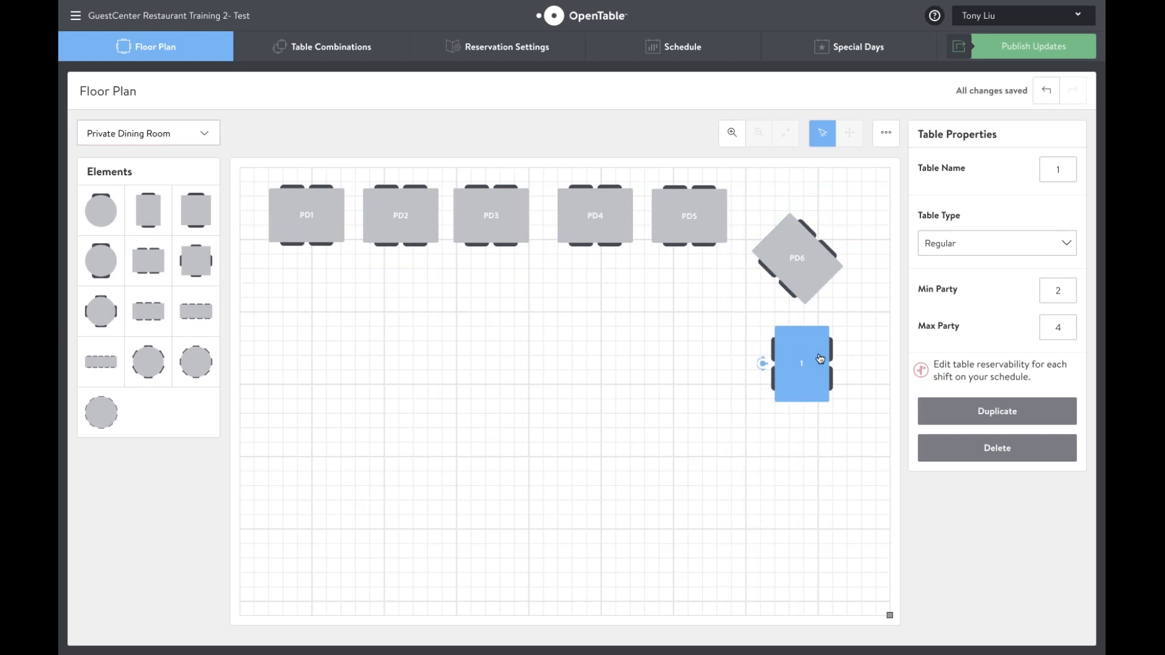
pyautogui.moveTo(820, 358); pyautogui.dragTo(863, 354)
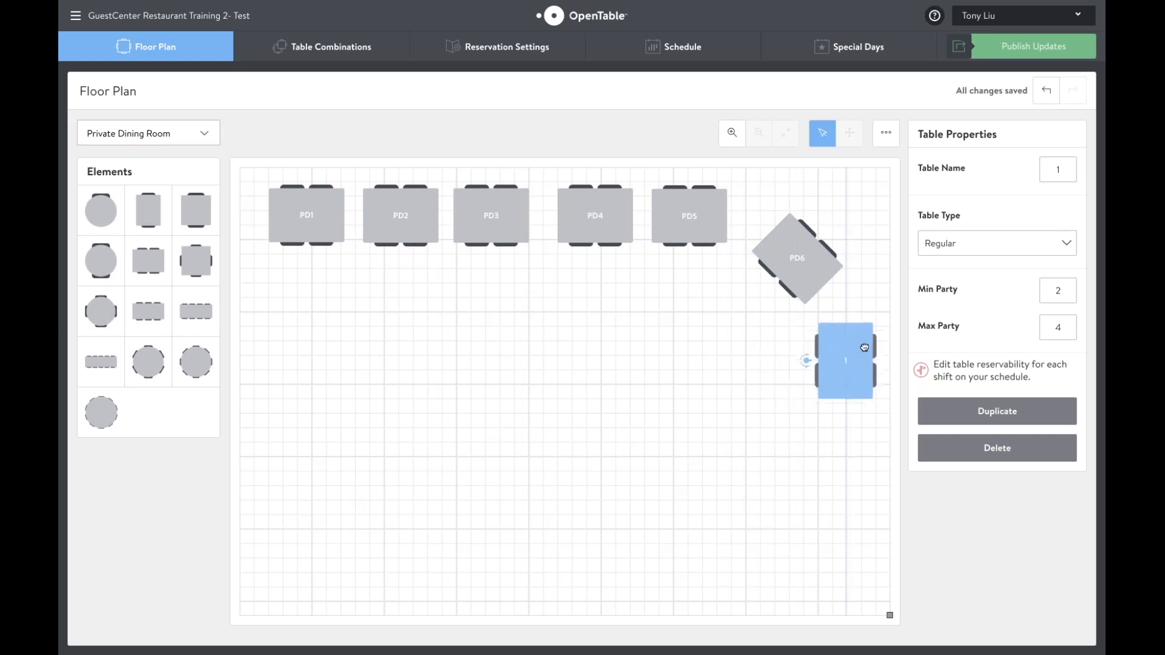
pyautogui.doubleClick(1061, 166)
pyautogui.write('PD7')
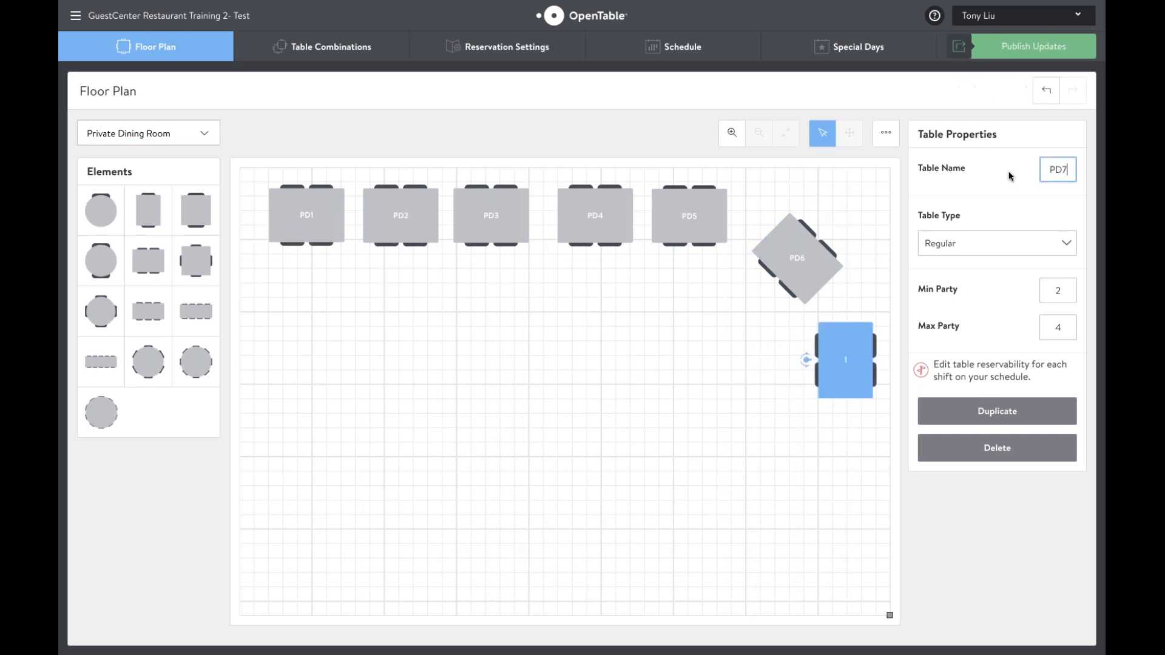
# - Duplicate table PD7 twice and line up PD8 and PD9 below it along the room's right edge
pyautogui.click(996, 411)
pyautogui.moveTo(840, 359); pyautogui.dragTo(850, 534)
pyautogui.click(996, 411)
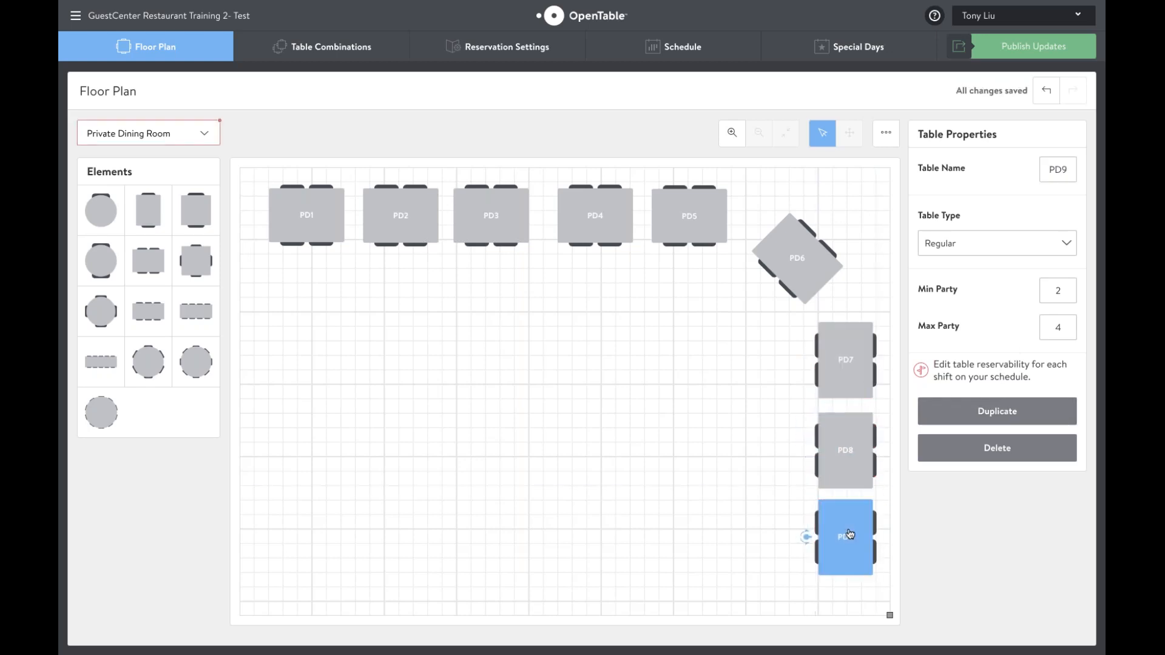
pyautogui.click(646, 437)
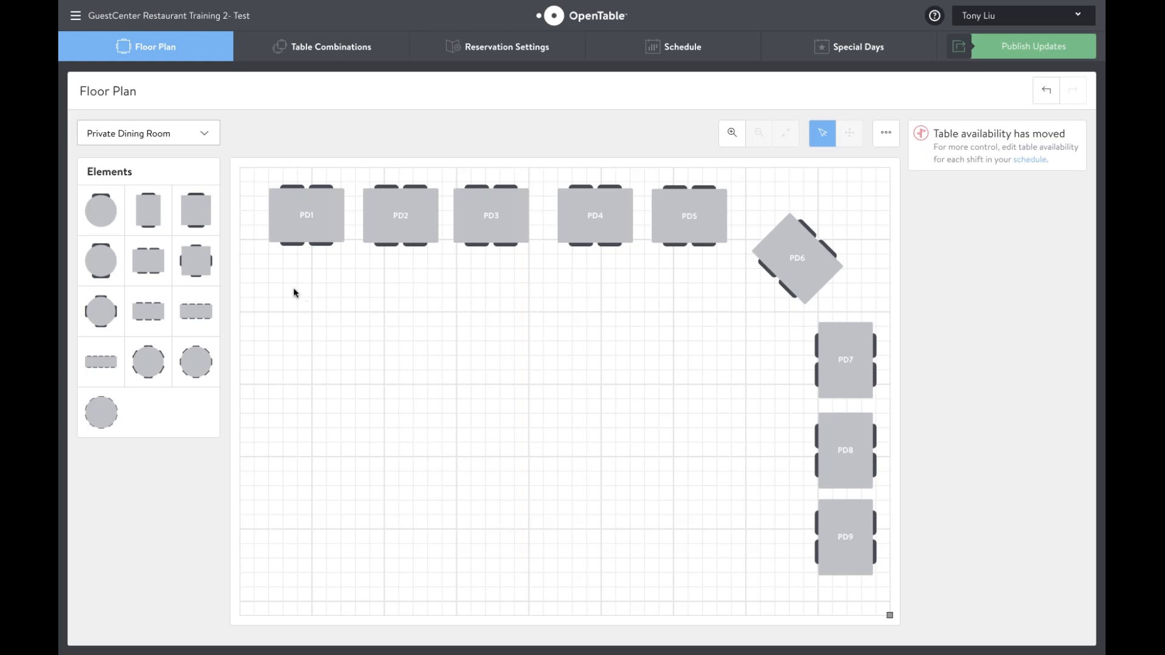
# - Switch to the Patio floor plan and check the table type of all its tables, plus table 3's properties
pyautogui.click(203, 134)
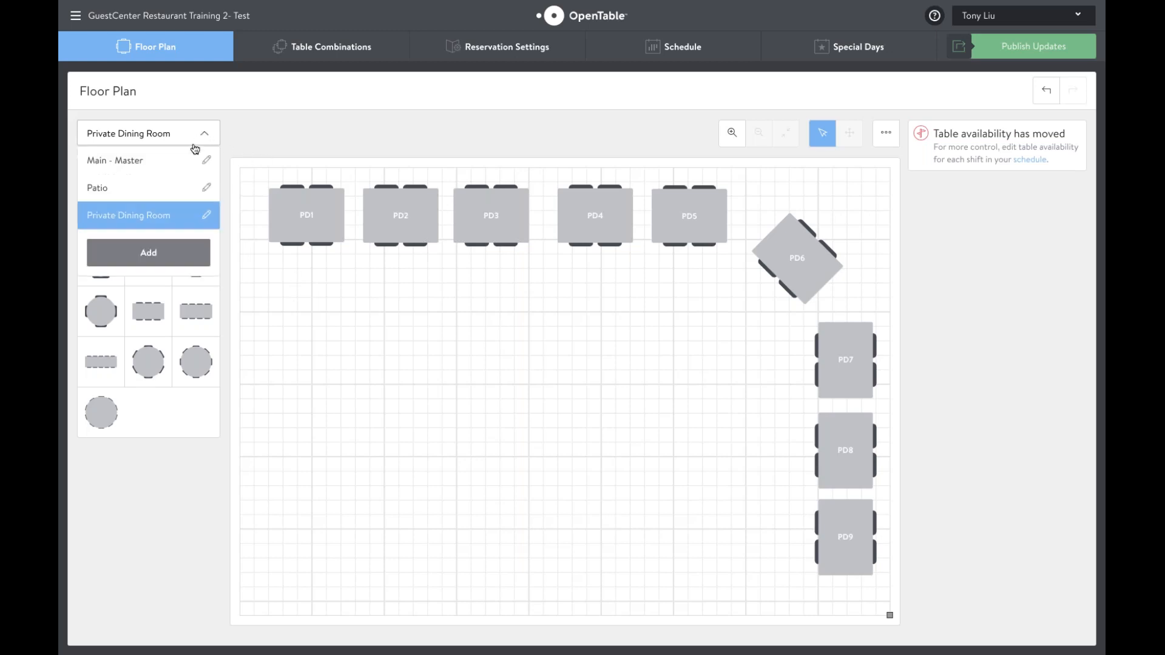
pyautogui.click(145, 189)
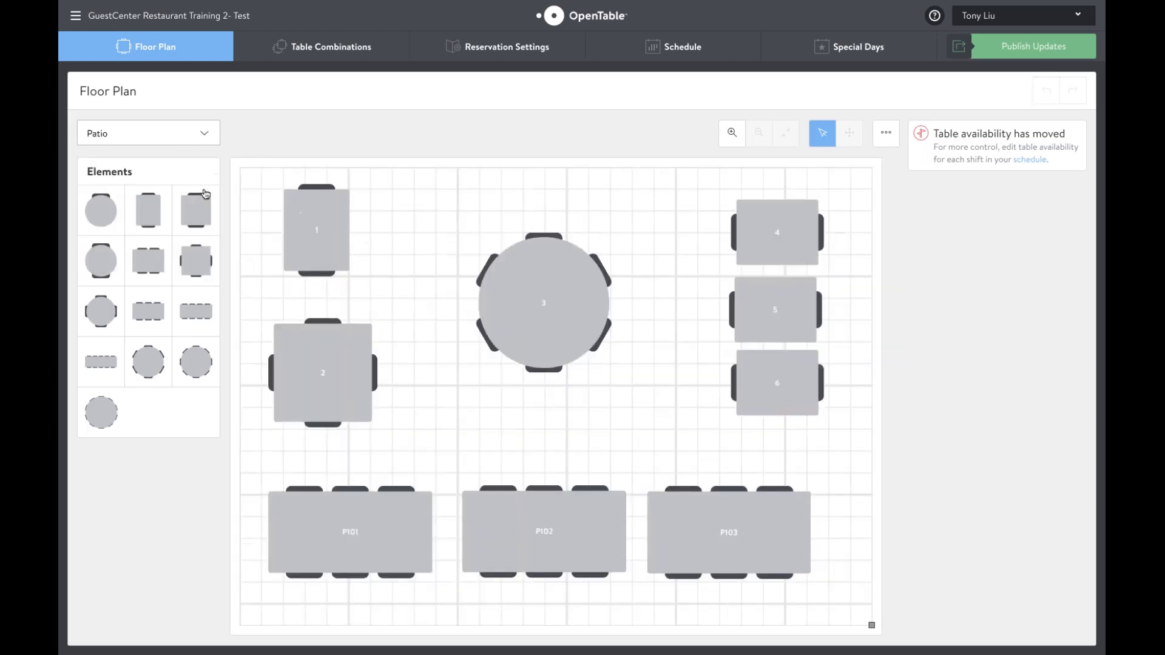
pyautogui.click(580, 281)
pyautogui.moveTo(262, 183); pyautogui.dragTo(837, 605)
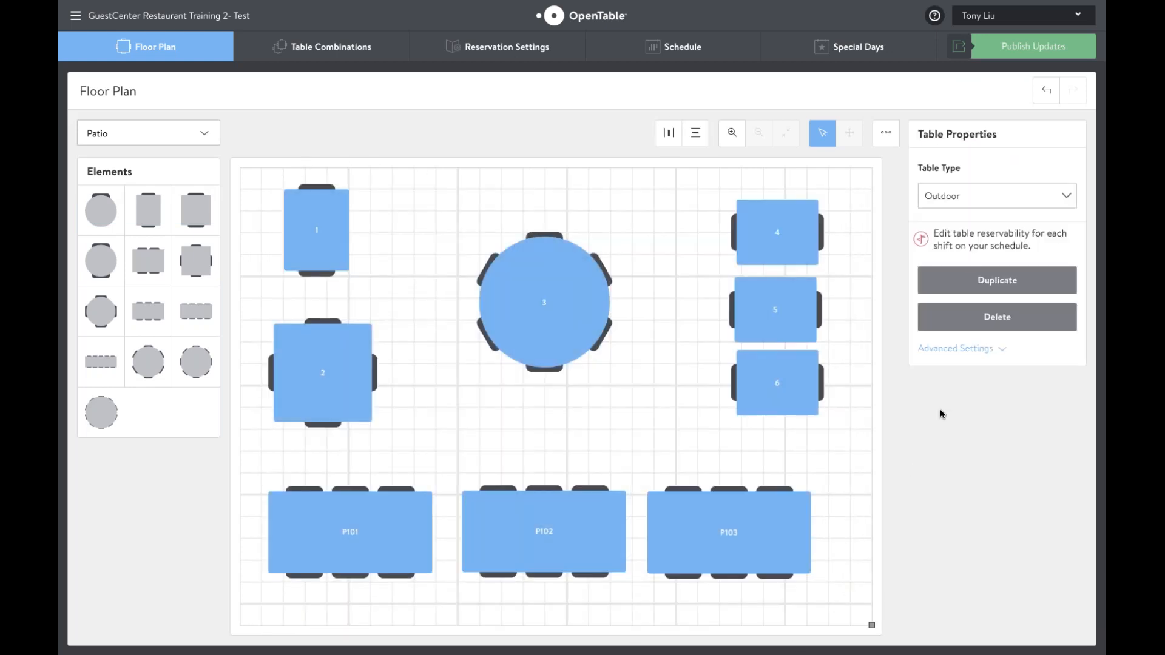
pyautogui.click(981, 201)
pyautogui.click(975, 196)
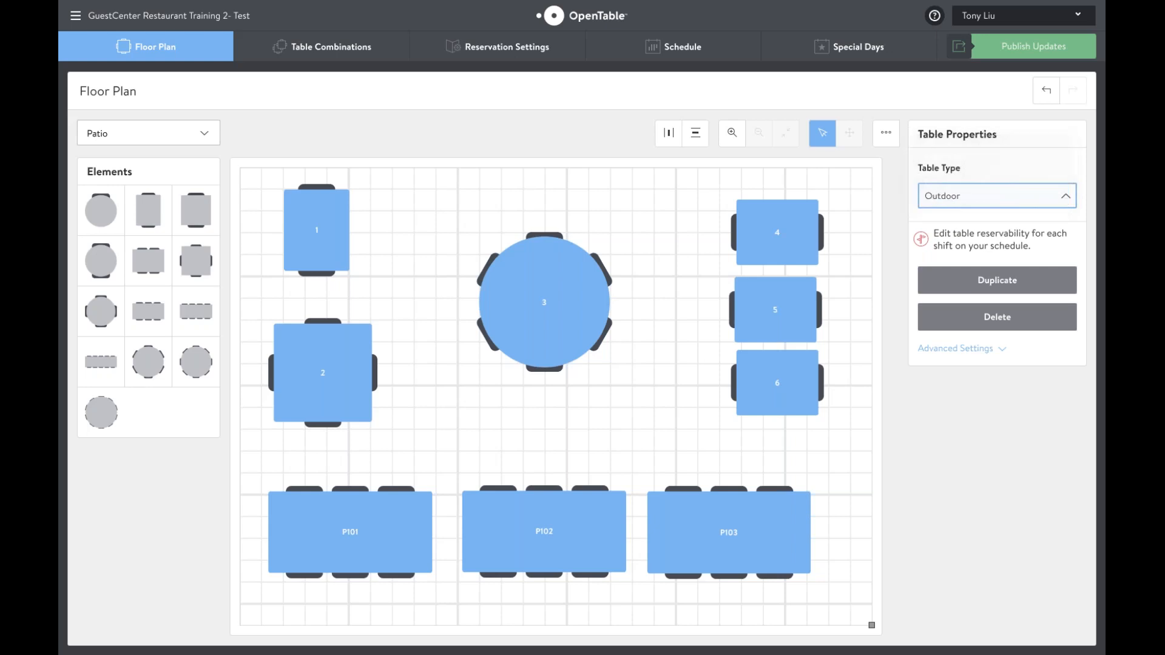
pyautogui.click(597, 165)
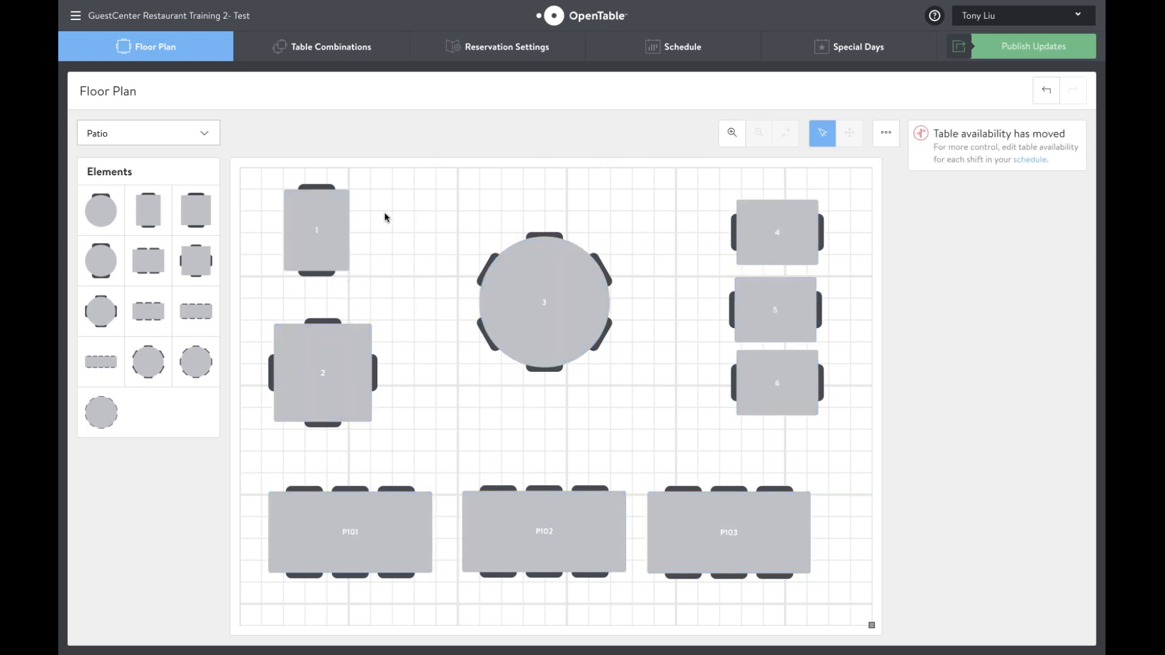
pyautogui.click(576, 314)
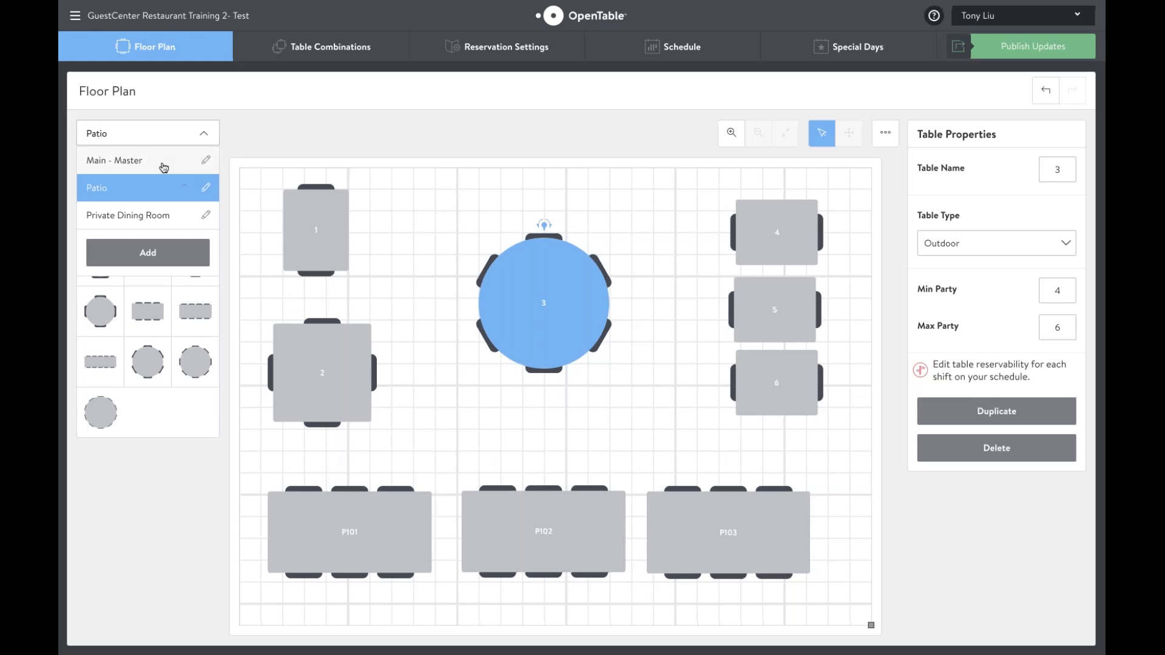
# - Copy the Main - Master floor plan to a new floor plan named "Main - Weekend"
pyautogui.click(186, 160)
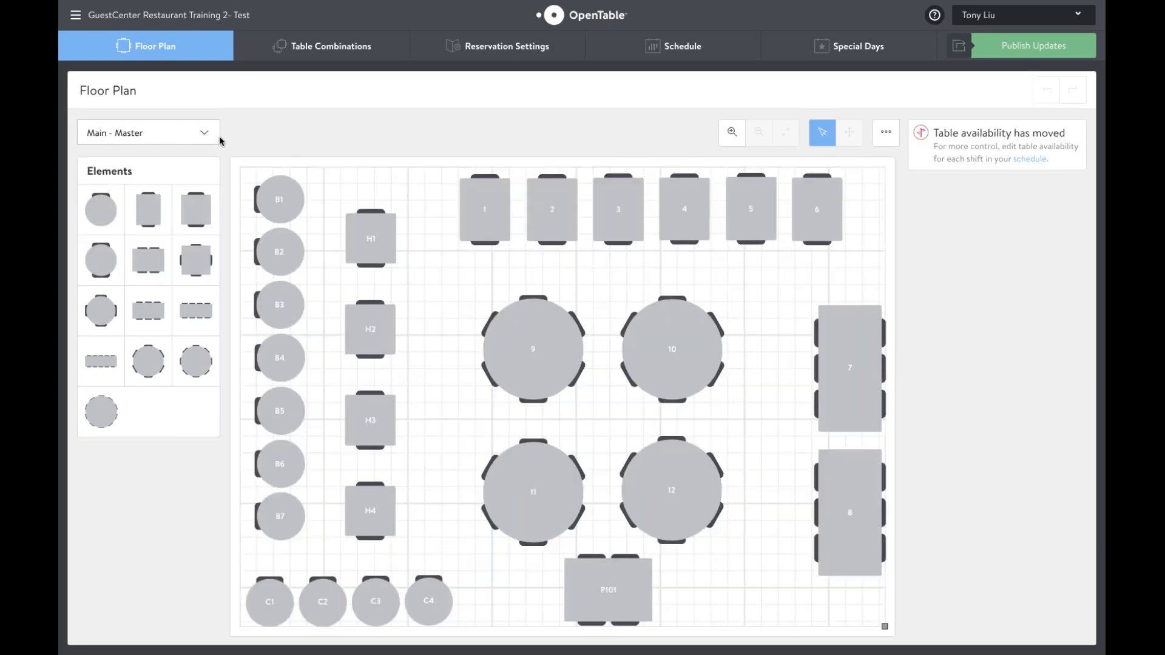
pyautogui.click(205, 139)
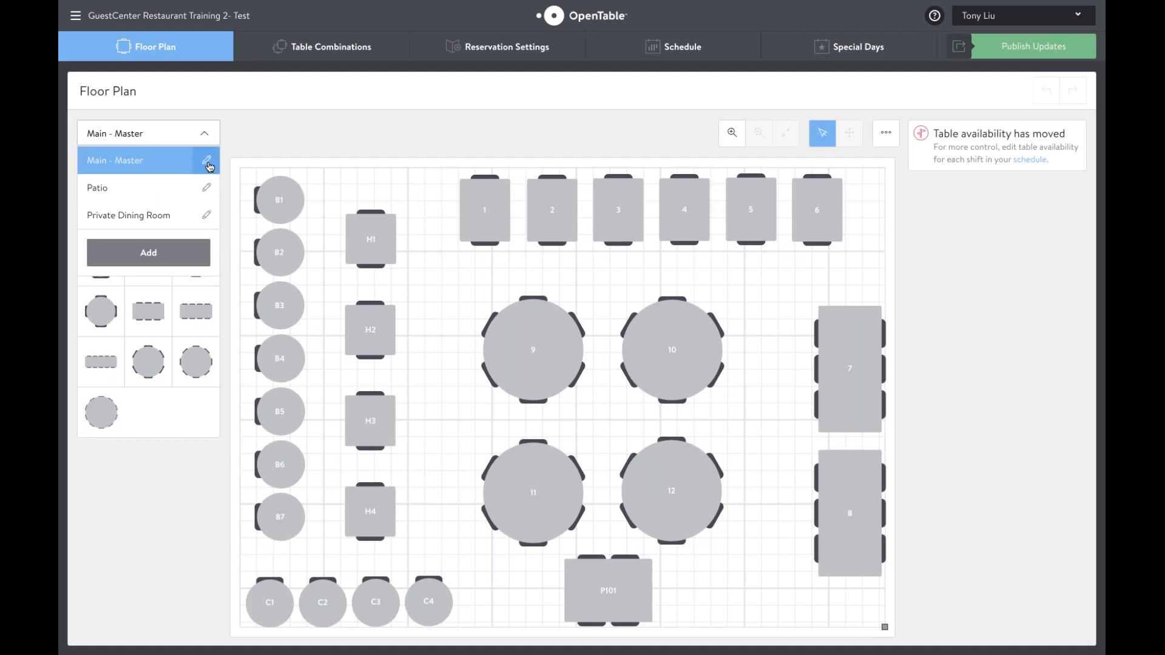
pyautogui.click(206, 161)
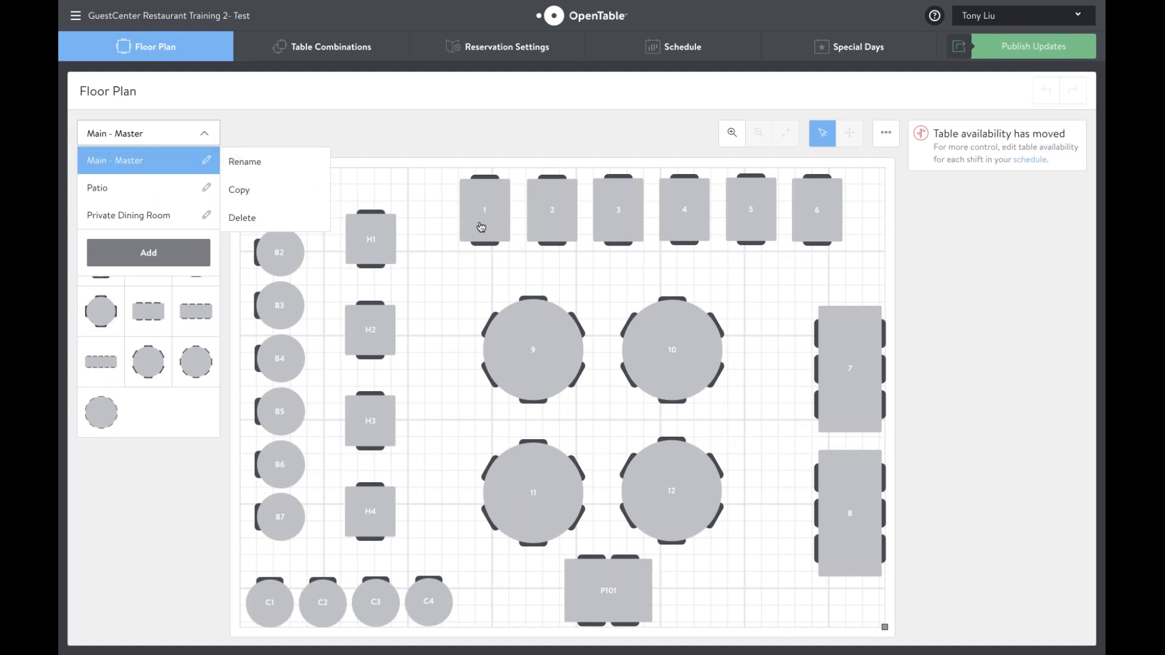
pyautogui.click(264, 192)
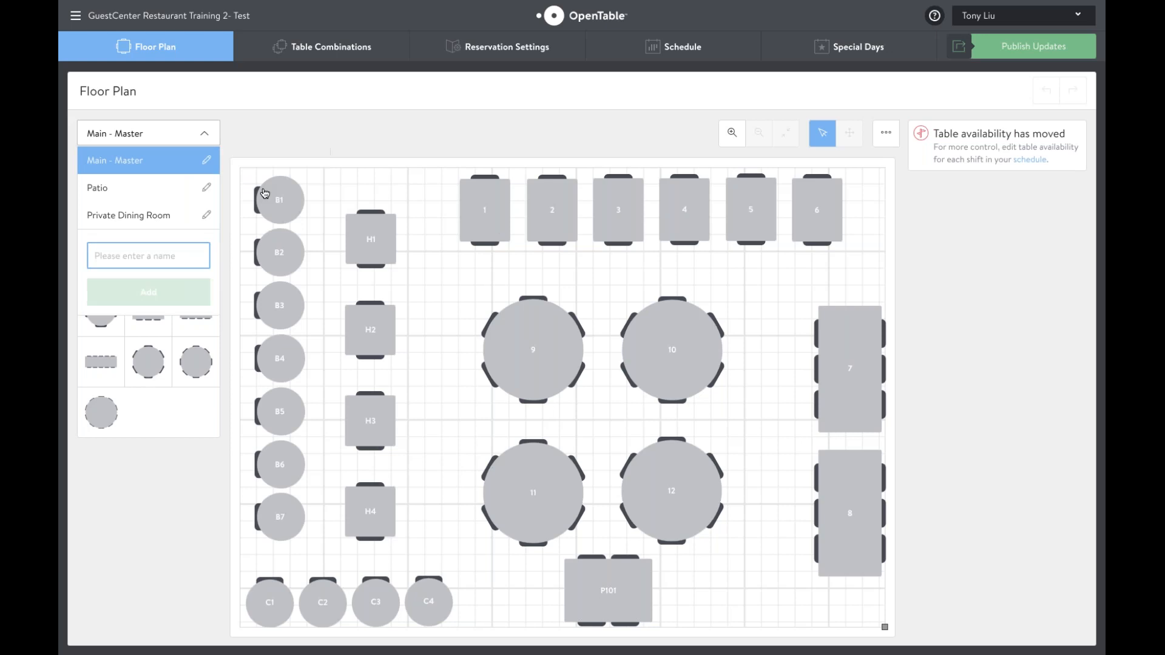
pyautogui.click(158, 257)
pyautogui.write('Main - Weekend')
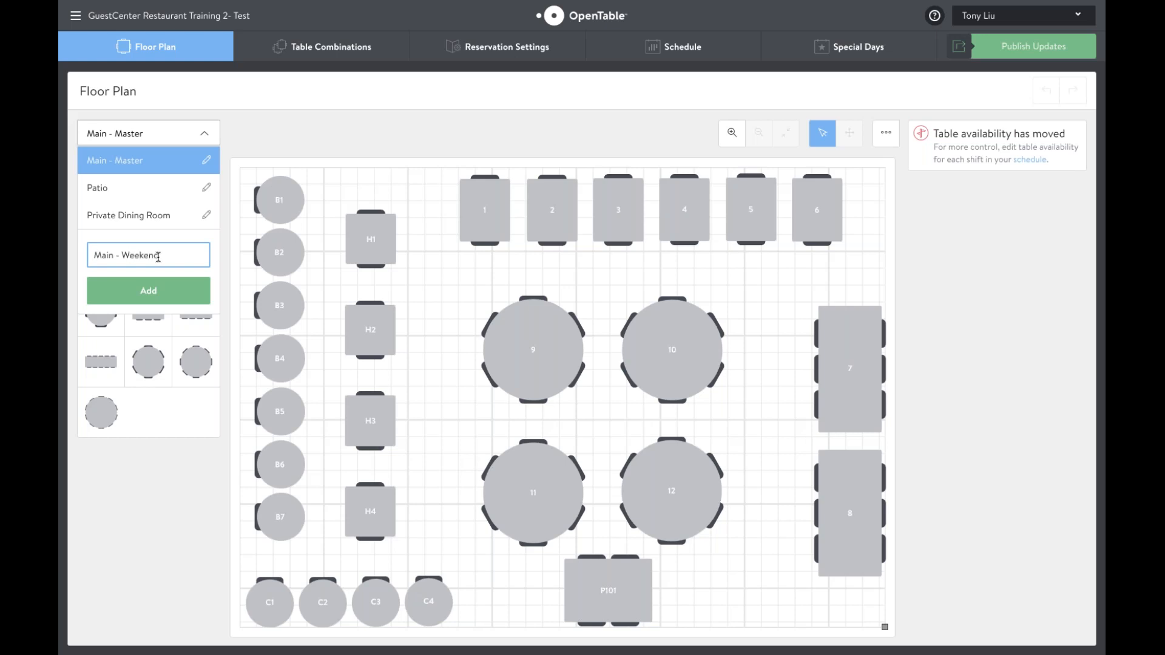
pyautogui.press('Return')
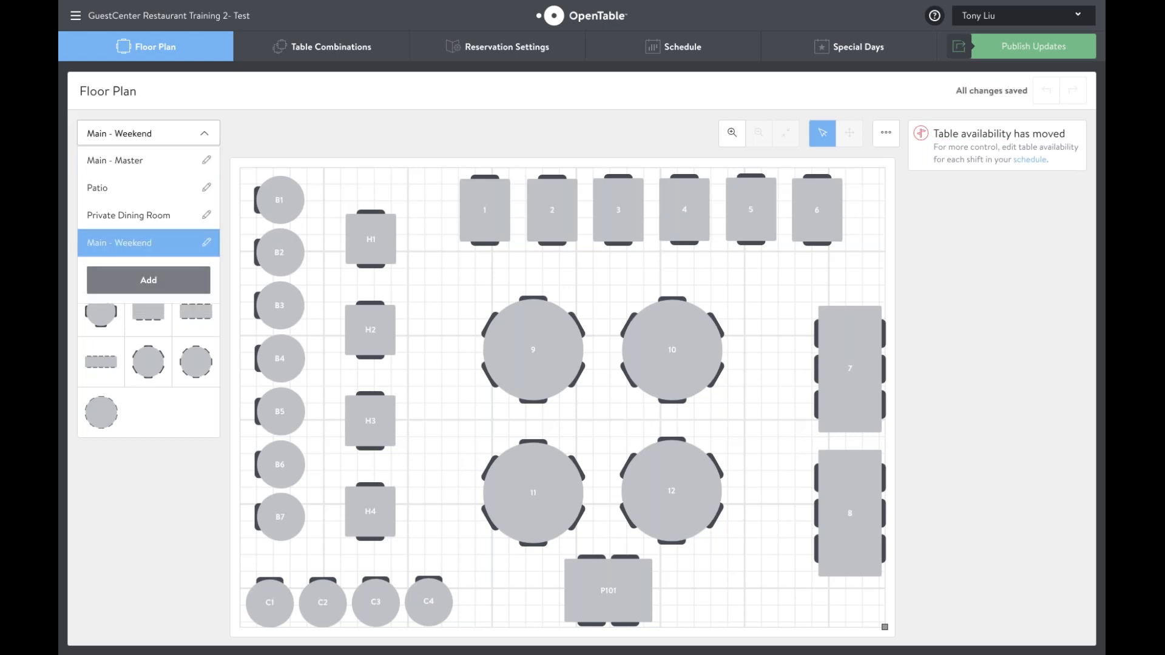
# - Open the Main - Weekend floor plan and display the list of floor plans
pyautogui.click(184, 255)
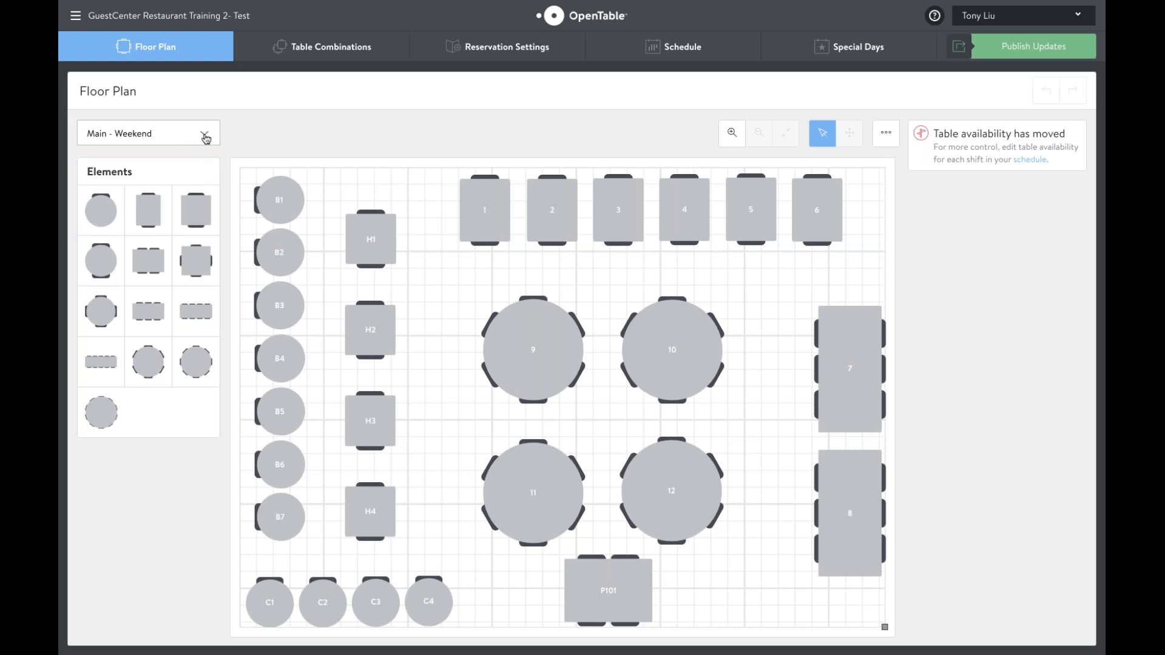
pyautogui.click(205, 136)
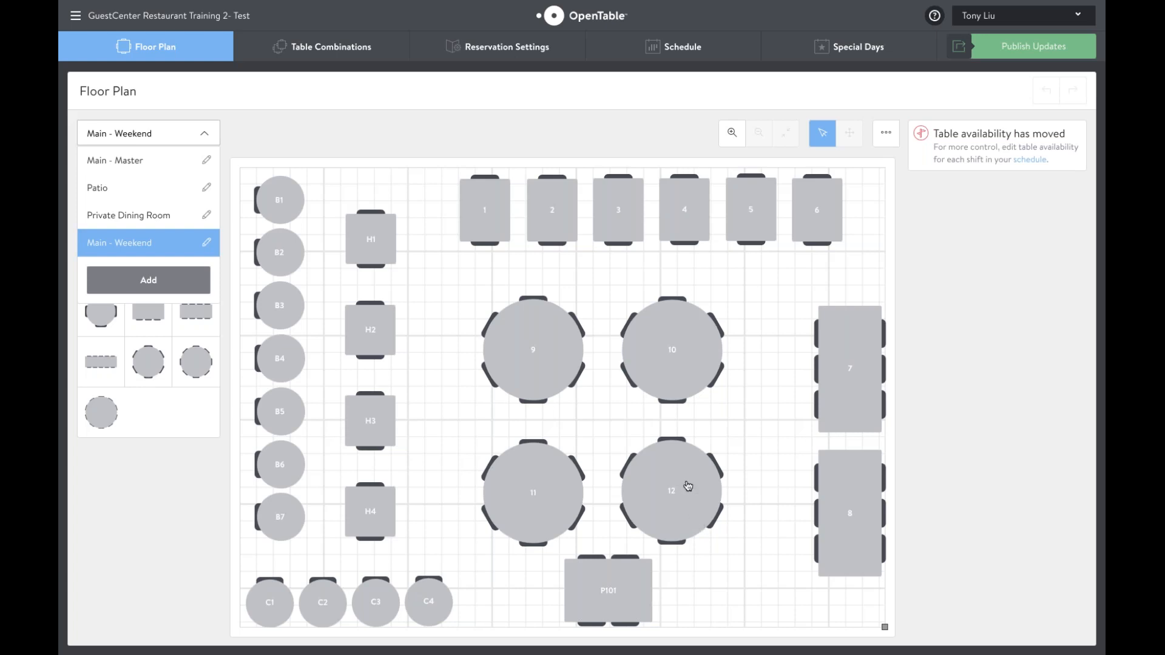
# - Delete the large round tables 9 to 12 and table P101 from the Main - Weekend floor plan
pyautogui.click(162, 249)
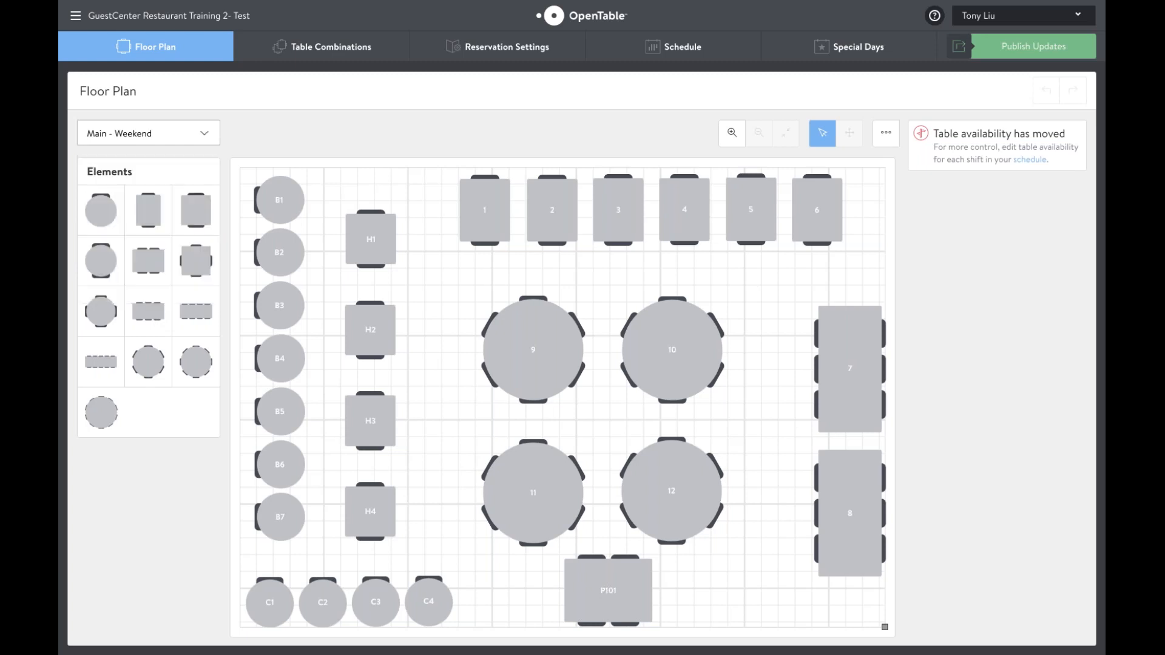
pyautogui.click(206, 134)
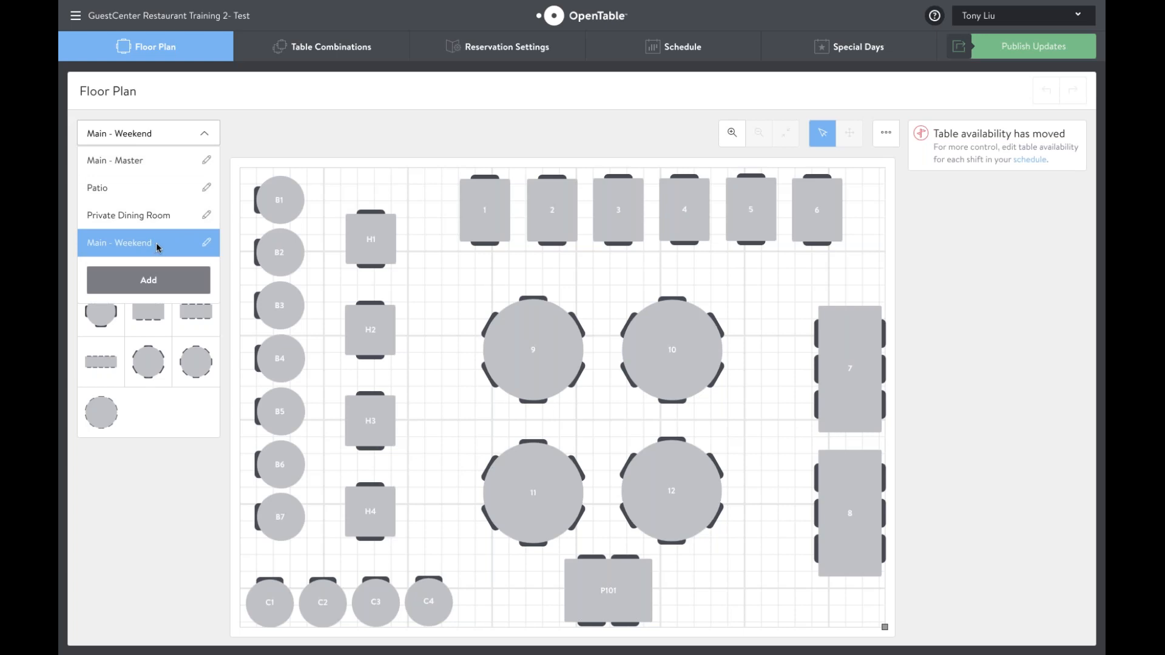
pyautogui.moveTo(455, 286); pyautogui.dragTo(739, 529)
pyautogui.click(1007, 319)
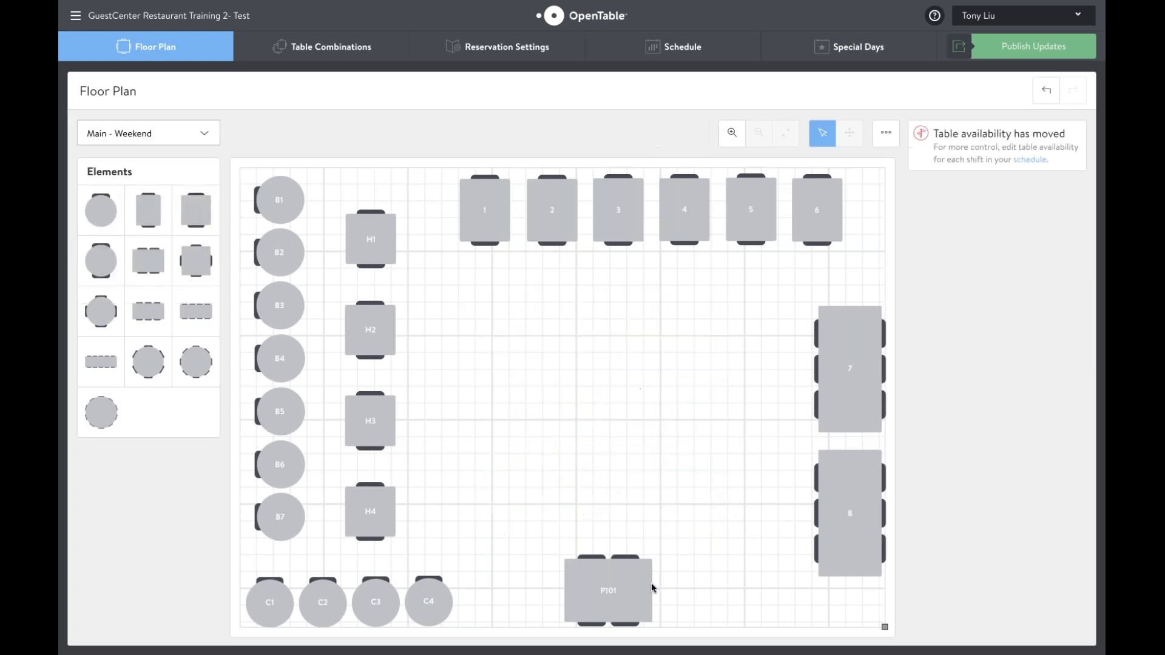
pyautogui.moveTo(550, 536); pyautogui.dragTo(652, 608)
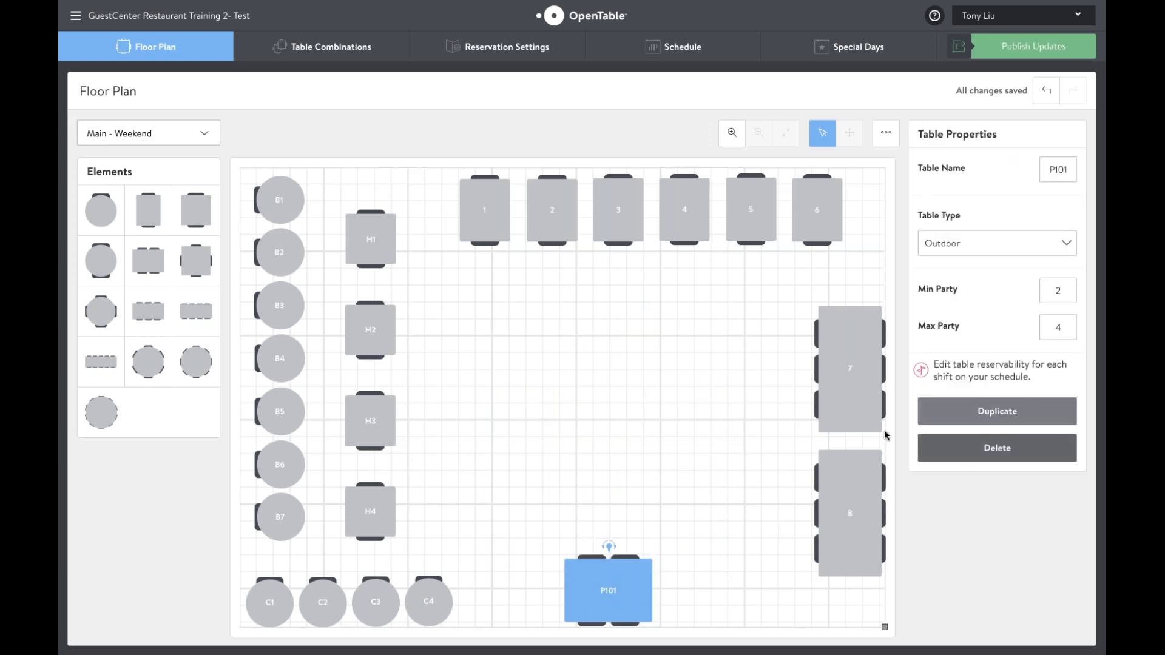
pyautogui.click(996, 445)
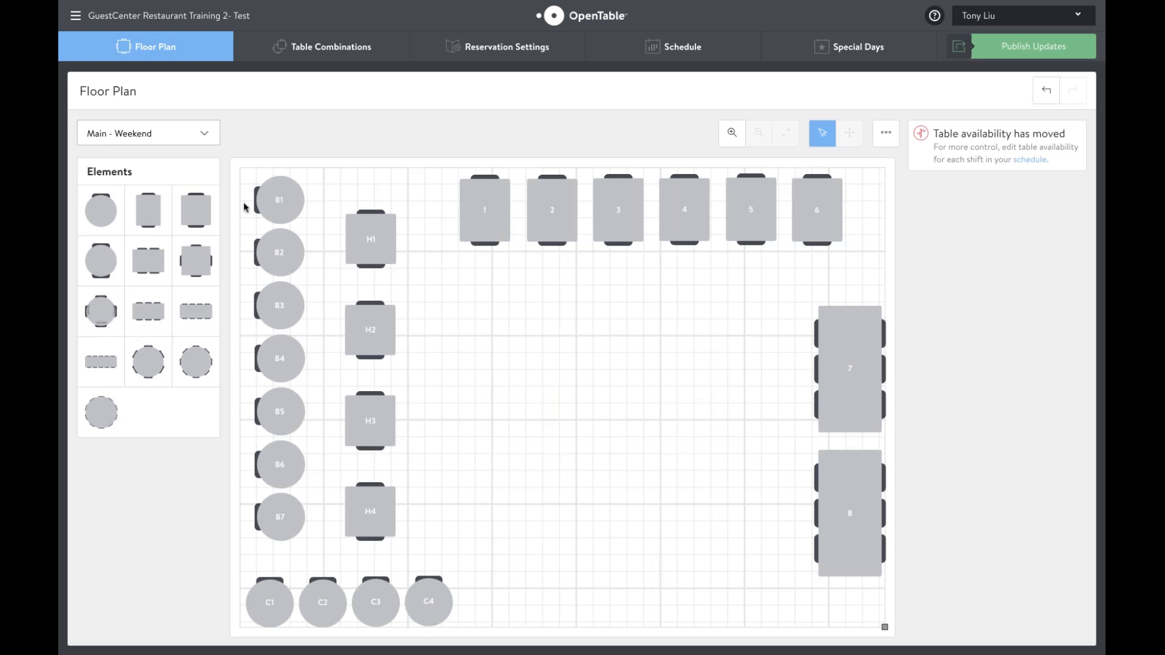
# - Add a four-seat round table in the cleared middle of the room, rotate it so its chairs sit diagonally, and duplicate it seven times
pyautogui.moveTo(111, 312); pyautogui.dragTo(493, 353)
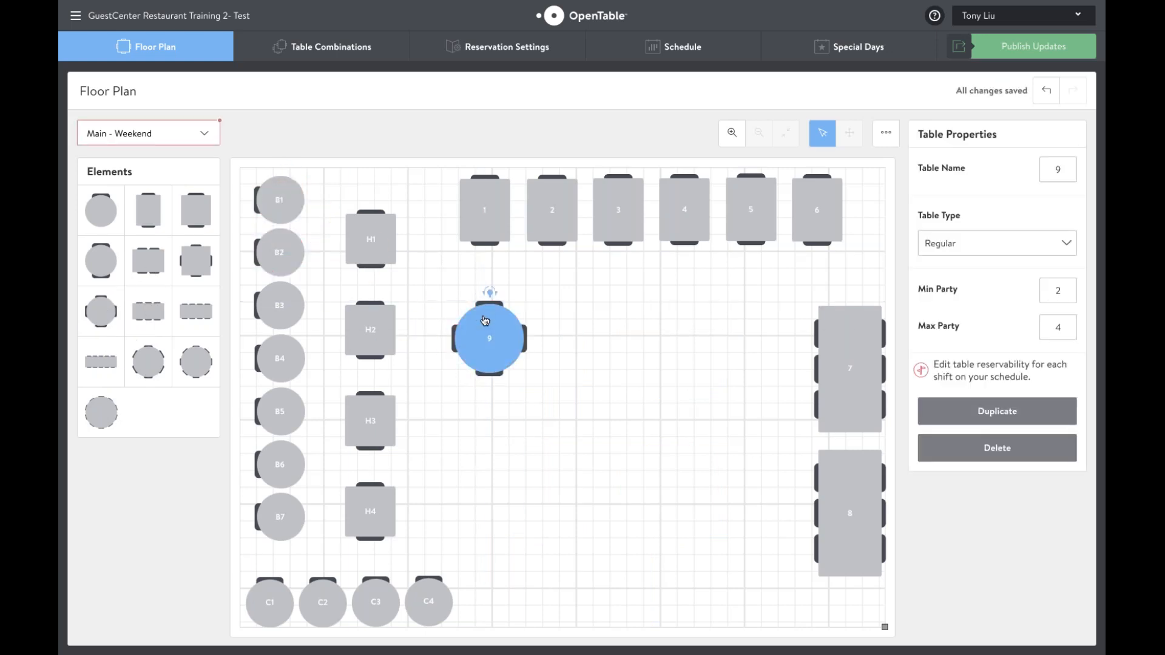
pyautogui.moveTo(489, 293); pyautogui.dragTo(739, 516)
pyautogui.click(981, 411)
pyautogui.click(980, 411)
pyautogui.click(979, 411)
pyautogui.click(971, 412)
pyautogui.click(939, 412)
pyautogui.click(947, 419)
pyautogui.click(971, 412)
# - Adjust the positions of round tables 11 to 14 so the group forms staggered rows of three, two and three
pyautogui.moveTo(702, 339); pyautogui.dragTo(709, 332)
pyautogui.moveTo(576, 432); pyautogui.dragTo(568, 426)
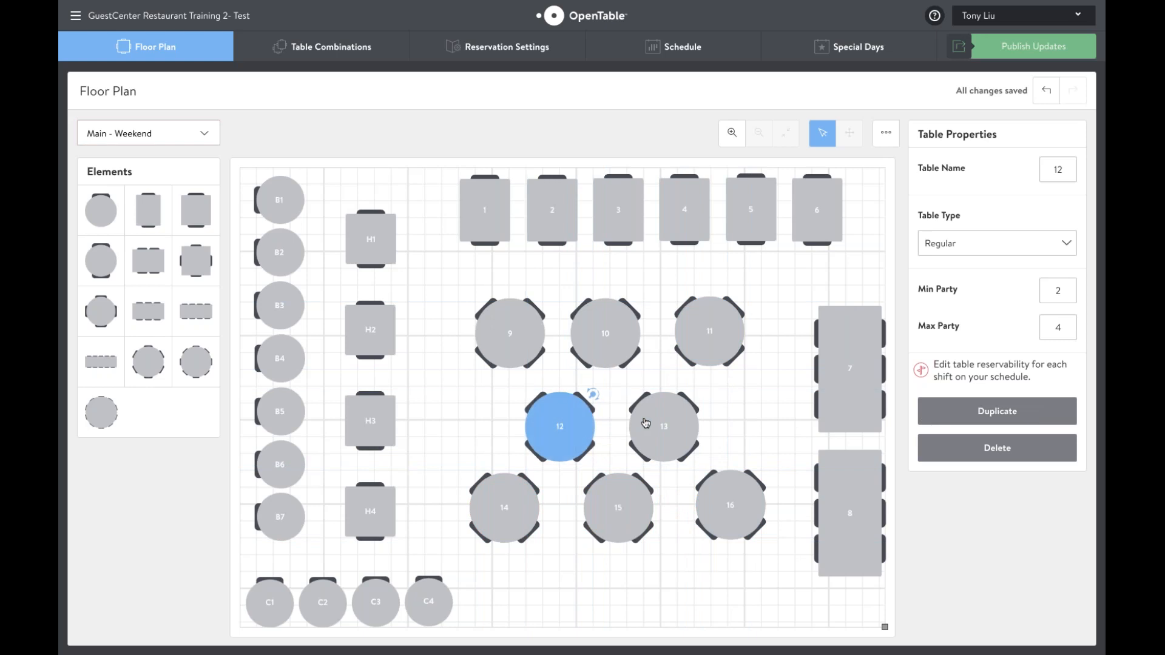
pyautogui.moveTo(647, 413); pyautogui.dragTo(643, 411)
pyautogui.moveTo(510, 499); pyautogui.dragTo(519, 492)
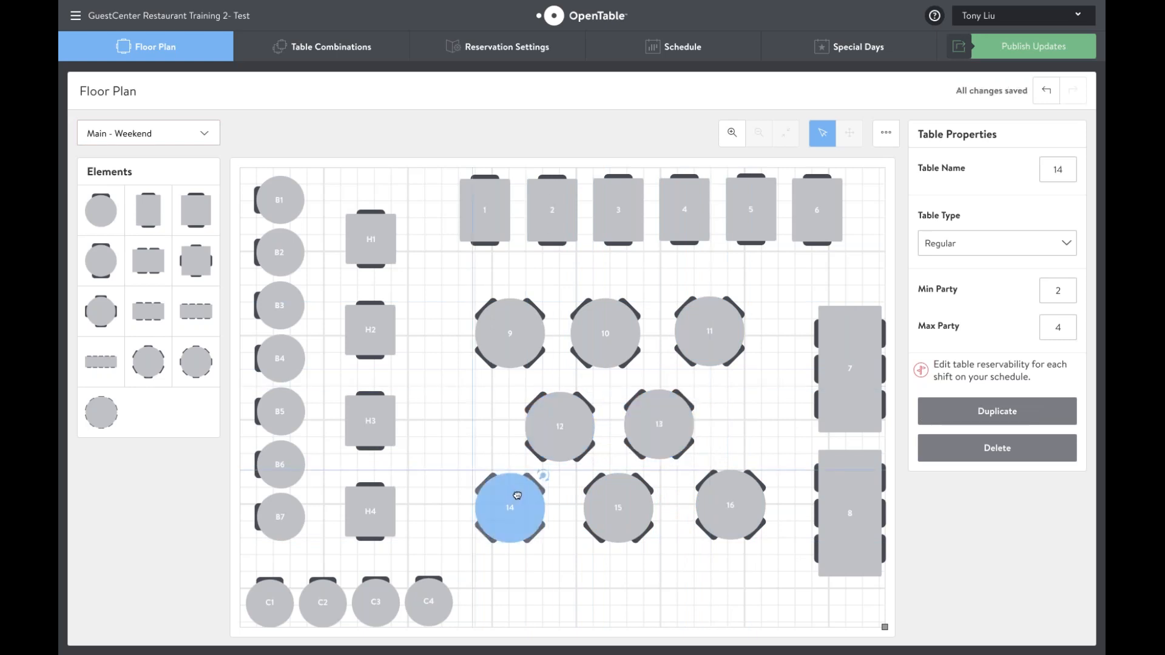
pyautogui.click(455, 390)
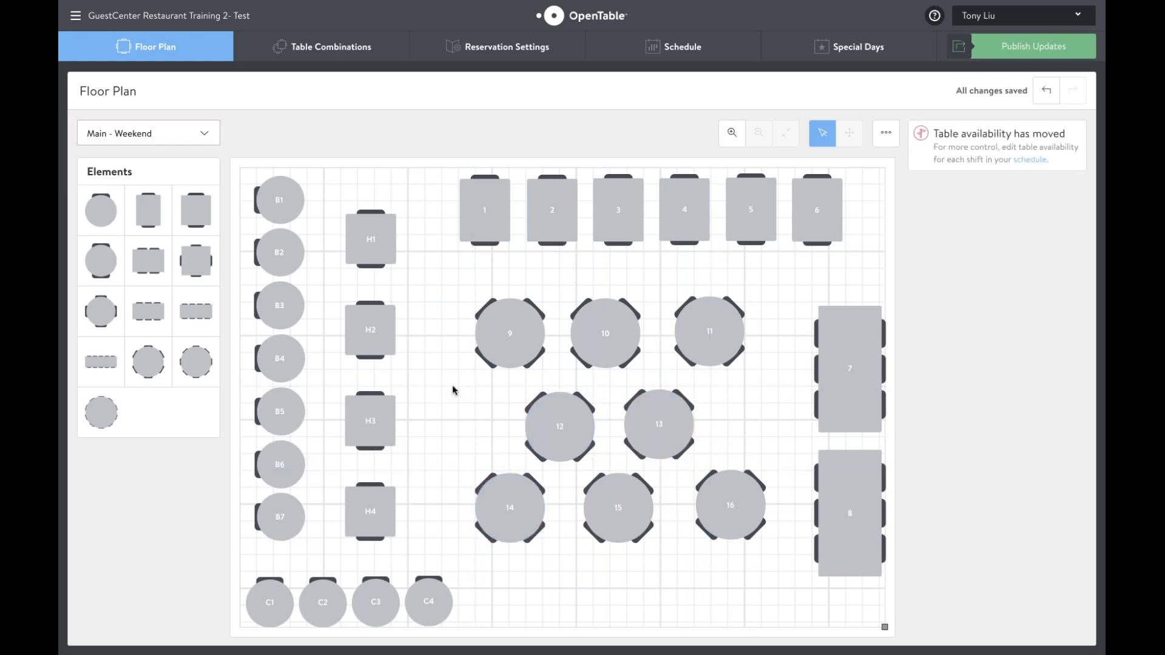
# - Rotate the whole floor plan a quarter turn counterclockwise and turn it back to its original orientation
pyautogui.click(885, 133)
pyautogui.click(801, 165)
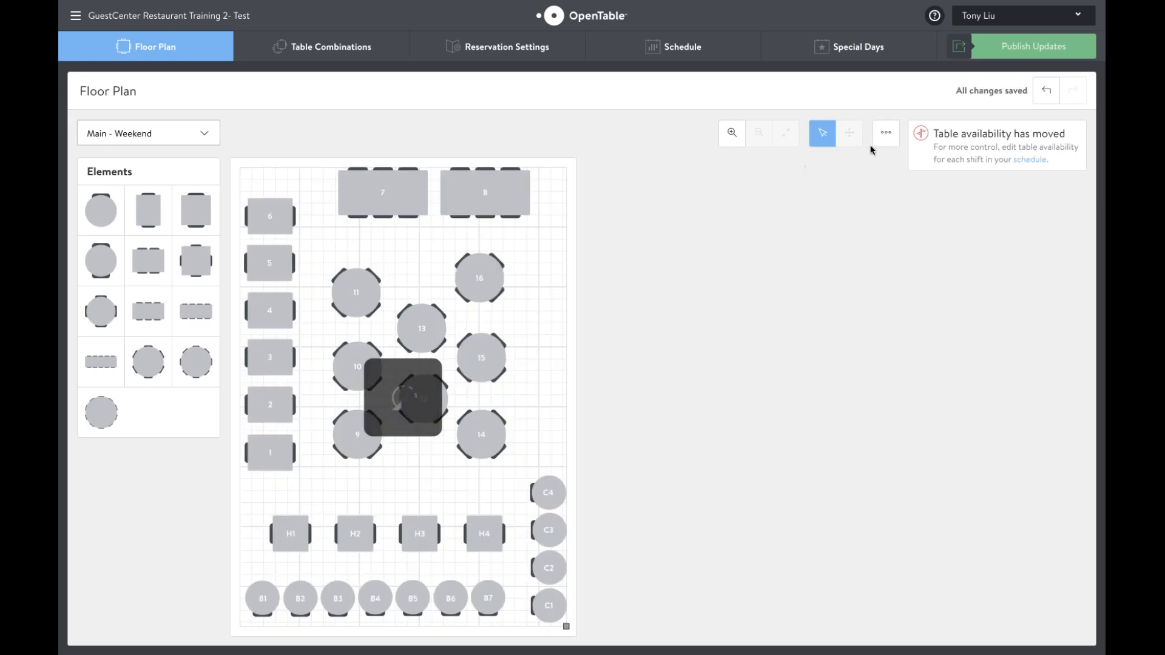
pyautogui.click(886, 132)
pyautogui.click(846, 194)
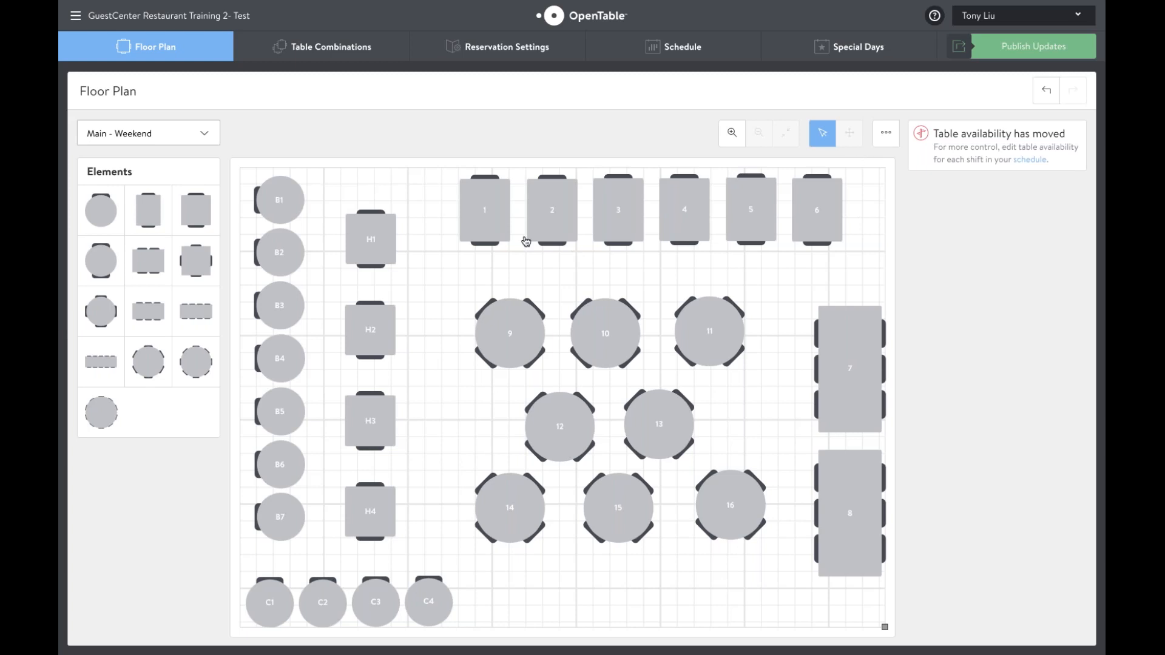
# - Move table 6 closer to the room's right edge and distribute tables 1 to 6 evenly in their horizontal row
pyautogui.moveTo(445, 195); pyautogui.dragTo(864, 217)
pyautogui.click(861, 231)
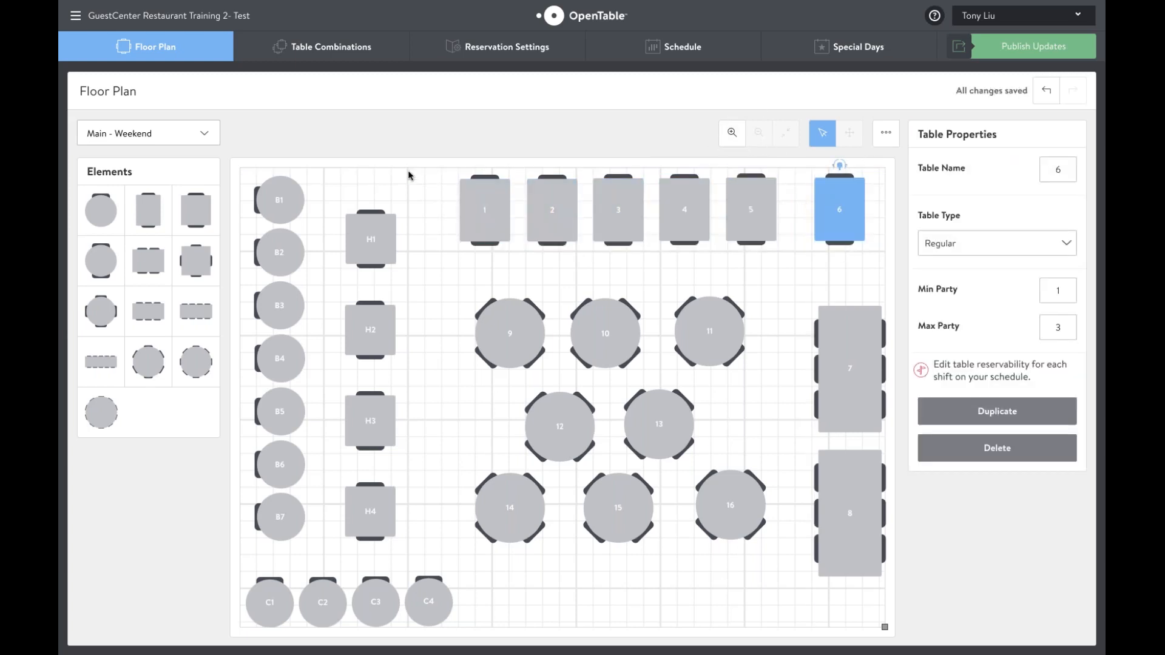
pyautogui.moveTo(424, 173); pyautogui.dragTo(865, 242)
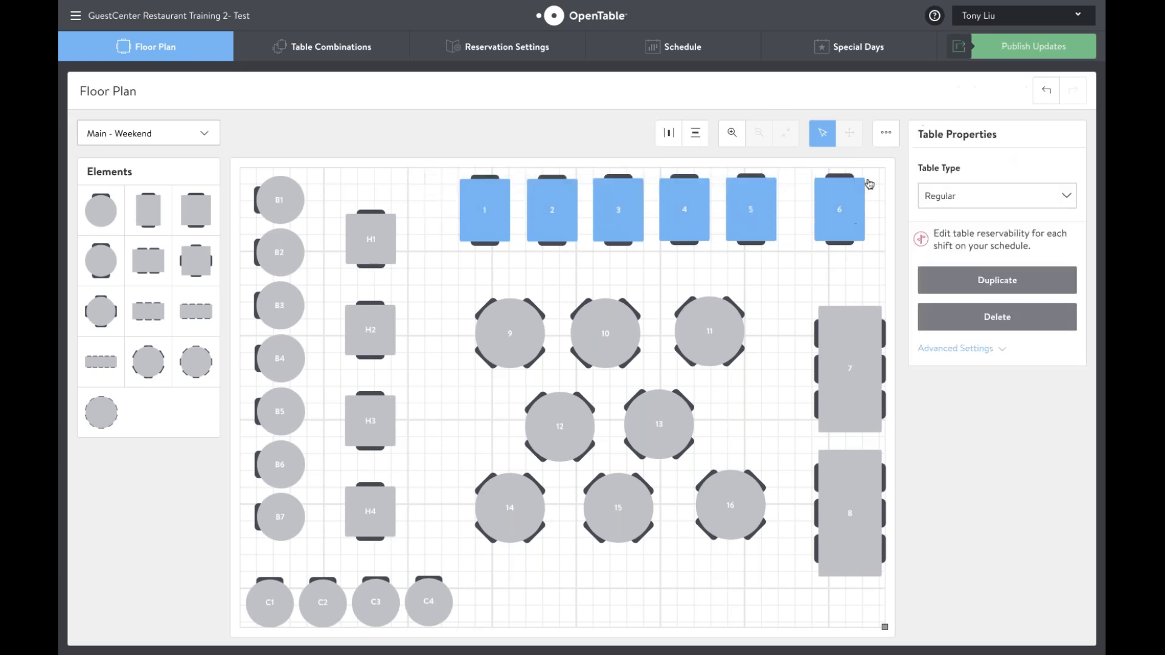
pyautogui.click(673, 138)
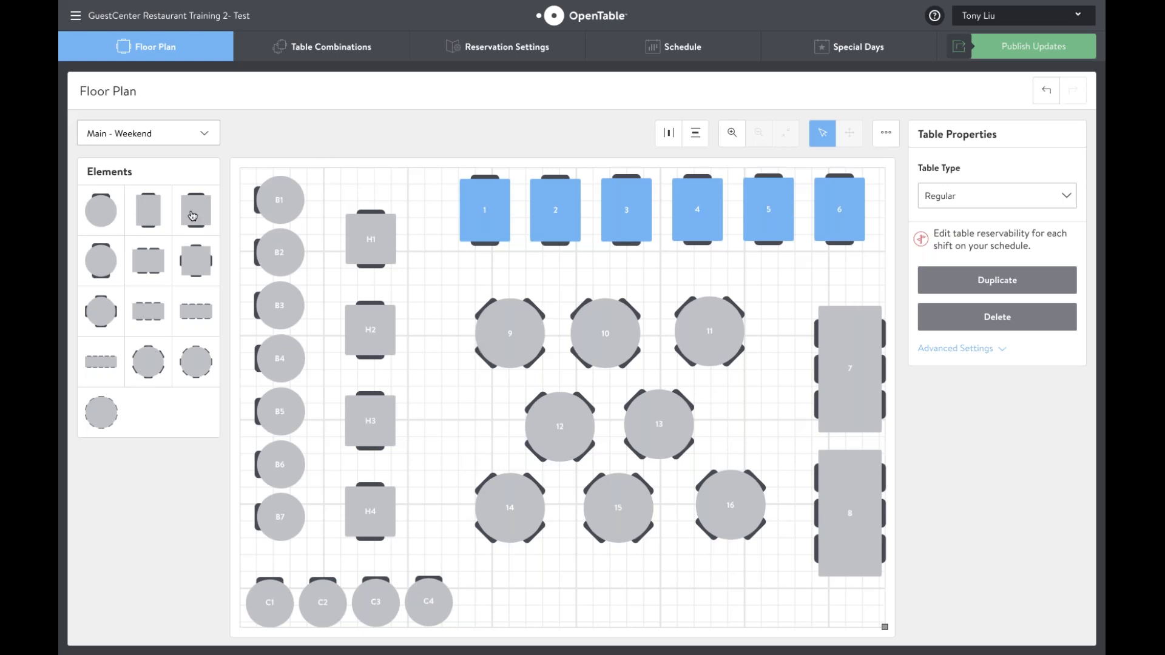
pyautogui.click(459, 142)
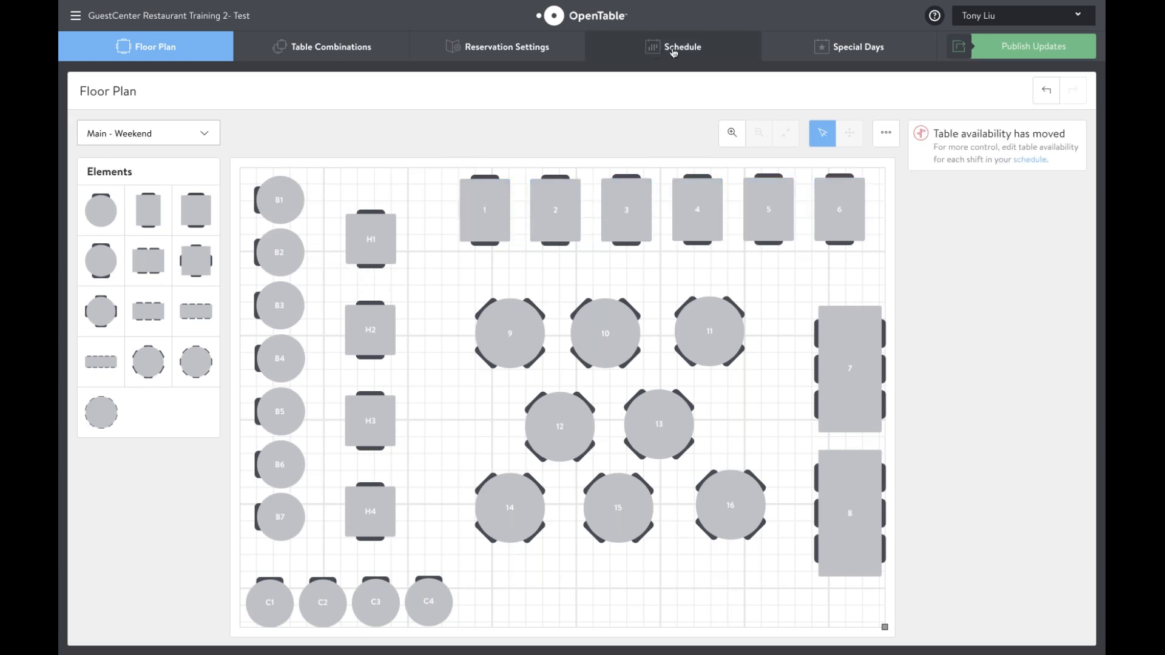
# - Open the table combinations for Main - Weekend and check which combinations include table 7
pyautogui.click(355, 57)
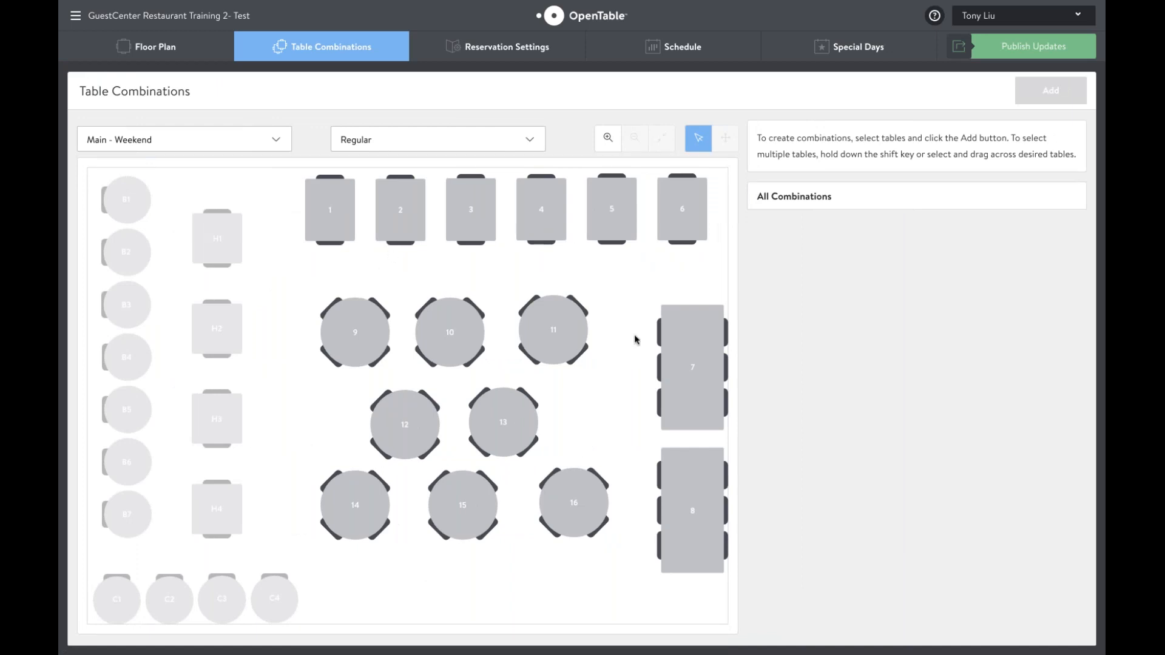
pyautogui.click(685, 342)
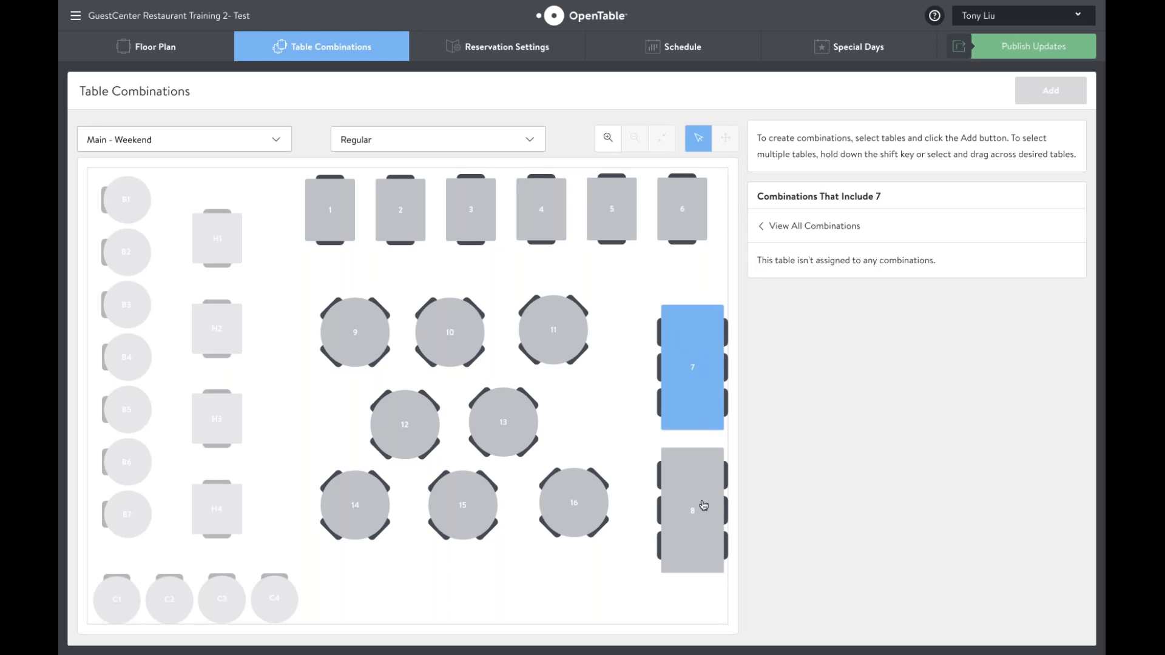
pyautogui.click(628, 405)
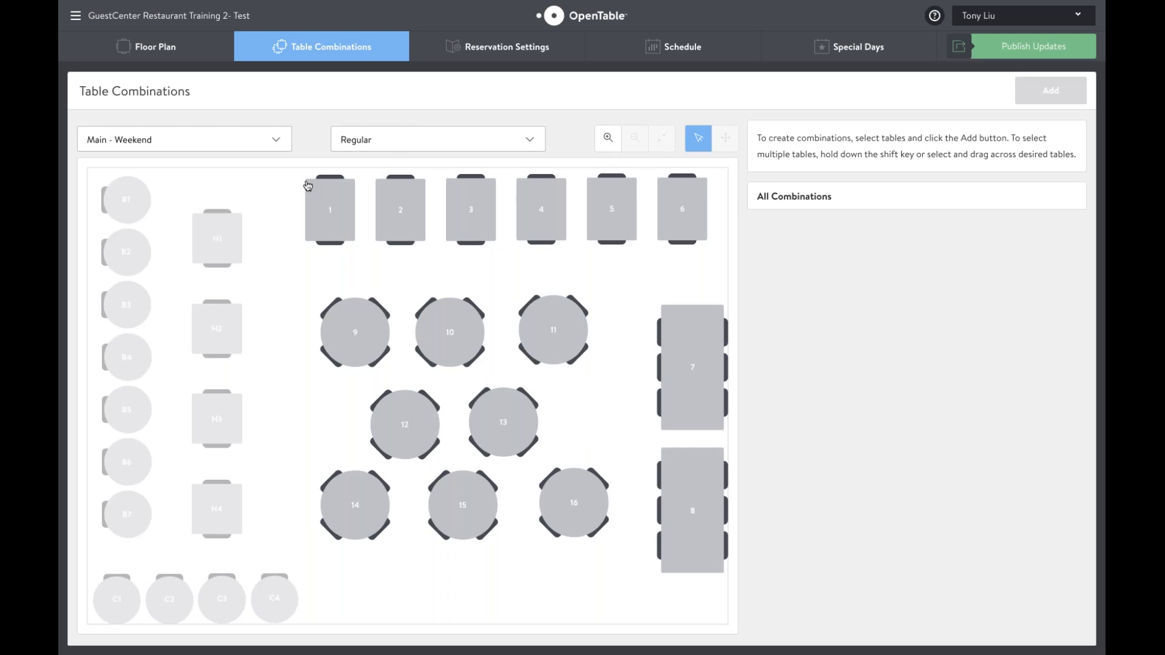
# - Select tables 1 to 6 in the upper row and add them as one table combination
pyautogui.moveTo(284, 179); pyautogui.dragTo(710, 253)
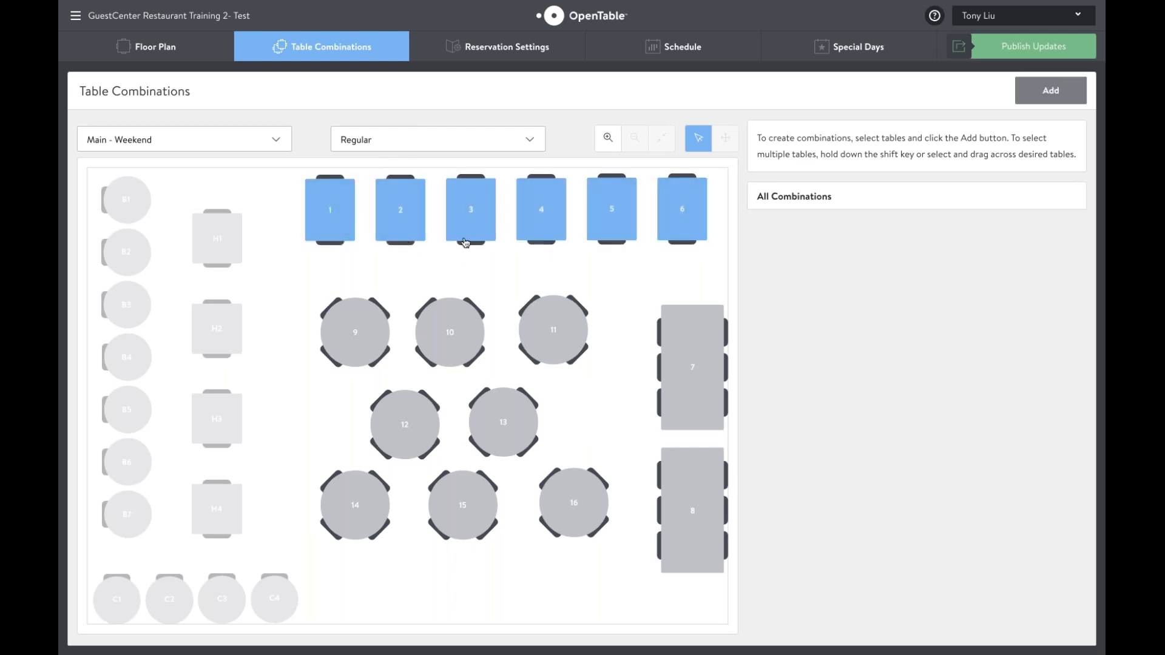
pyautogui.click(338, 213)
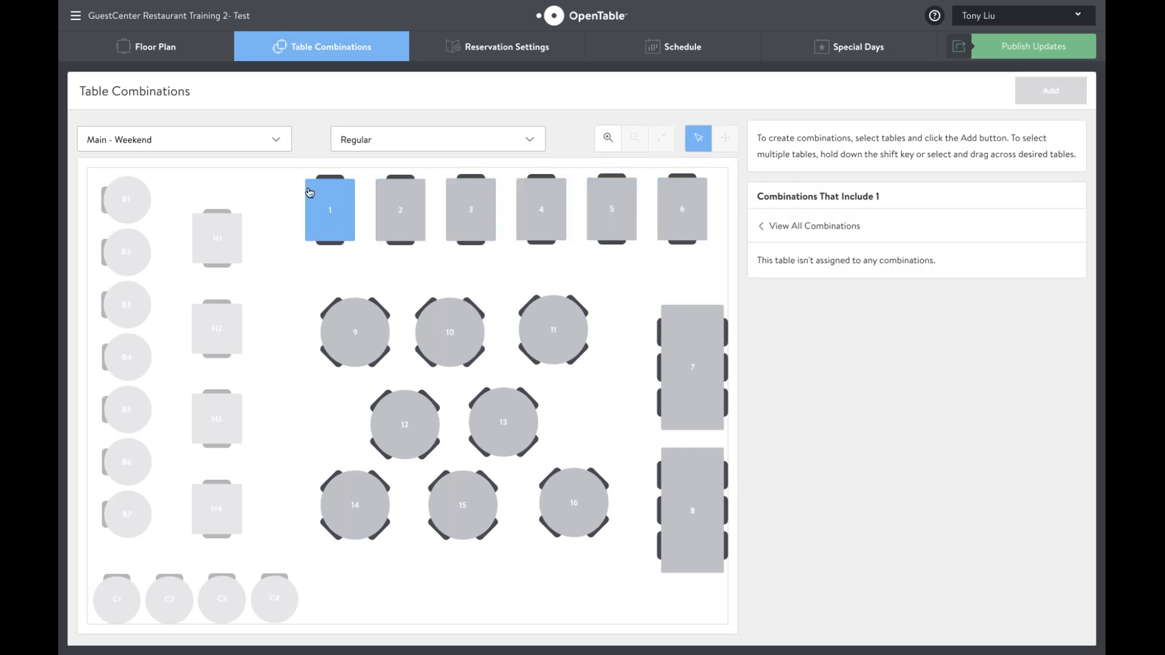
pyautogui.moveTo(278, 183); pyautogui.dragTo(713, 255)
pyautogui.click(351, 215)
pyautogui.keyDown('shift'); pyautogui.click(403, 213); pyautogui.keyUp('shift')
pyautogui.keyDown('shift'); pyautogui.click(474, 217); pyautogui.keyUp('shift')
pyautogui.keyDown('shift'); pyautogui.click(533, 217); pyautogui.keyUp('shift')
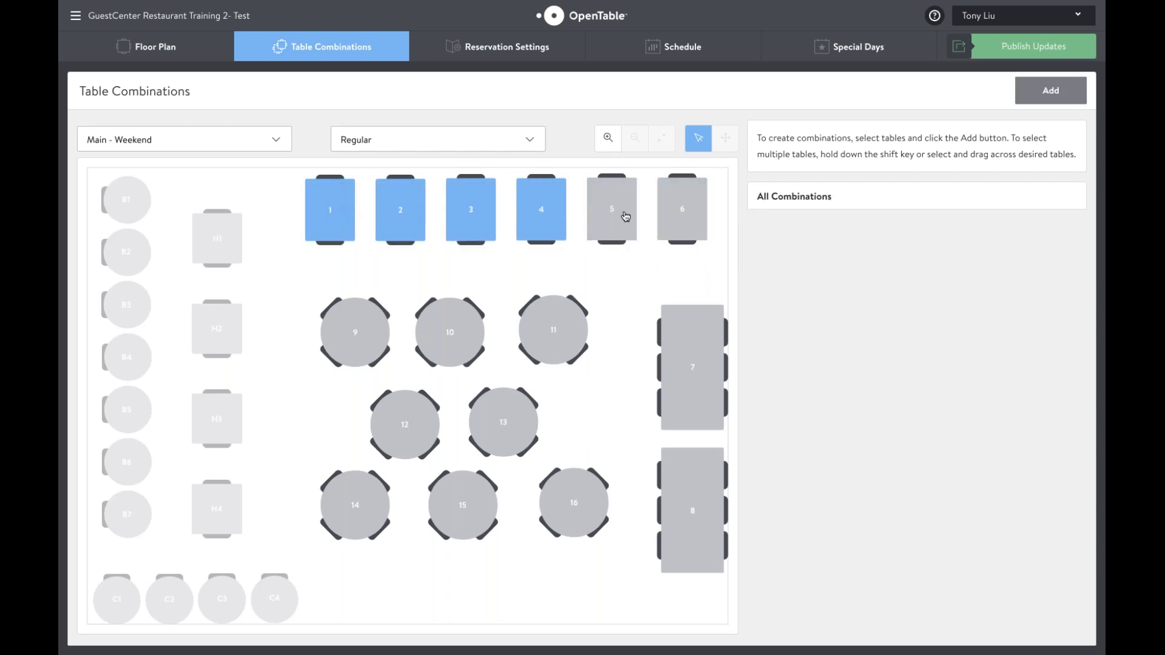
pyautogui.keyDown('shift'); pyautogui.click(625, 217); pyautogui.keyUp('shift')
pyautogui.keyDown('shift'); pyautogui.click(672, 218); pyautogui.keyUp('shift')
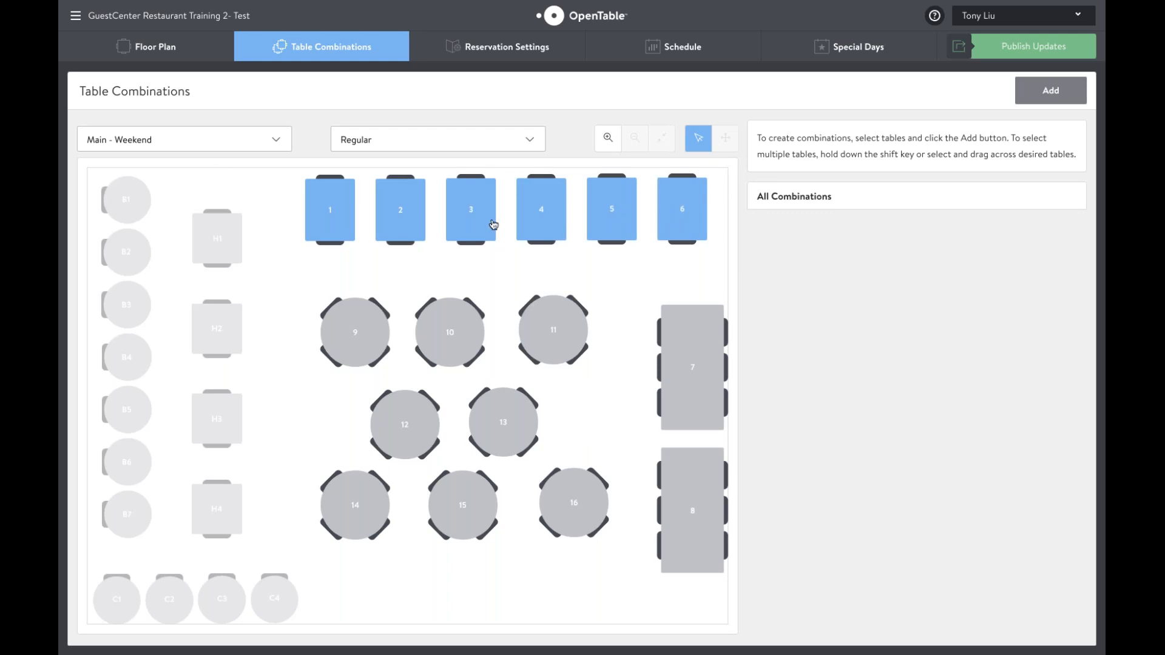
pyautogui.click(1049, 95)
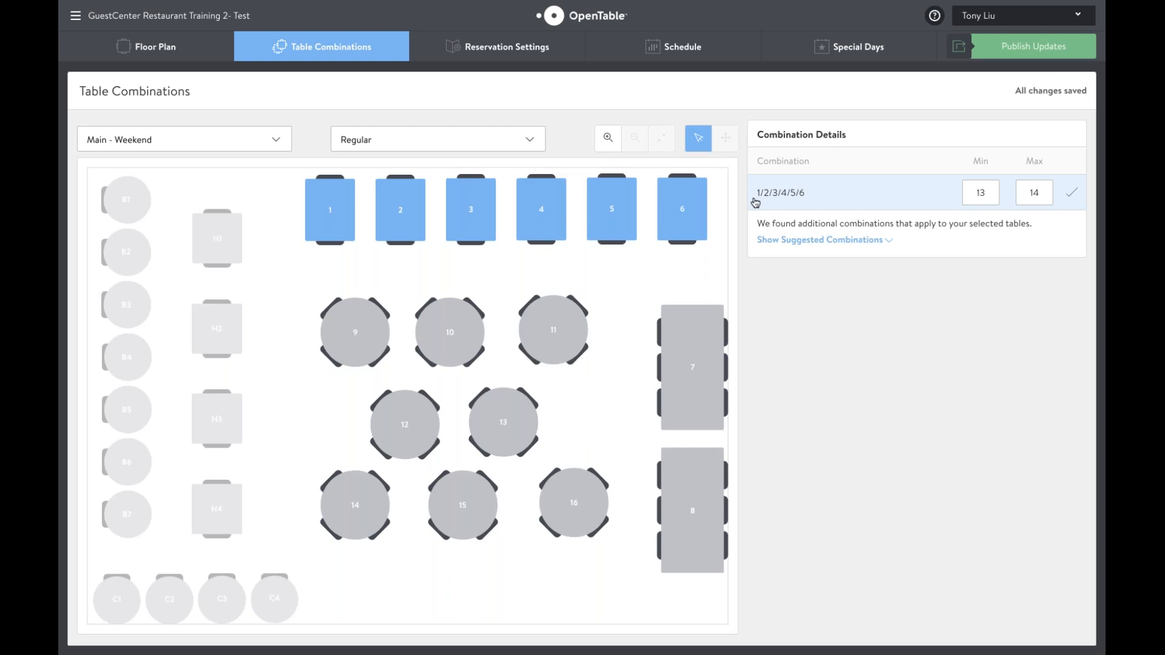
# - Set the maximum party size of combination 1/2/3/4/5/6 to 16 and look through its suggested combinations
pyautogui.click(987, 194)
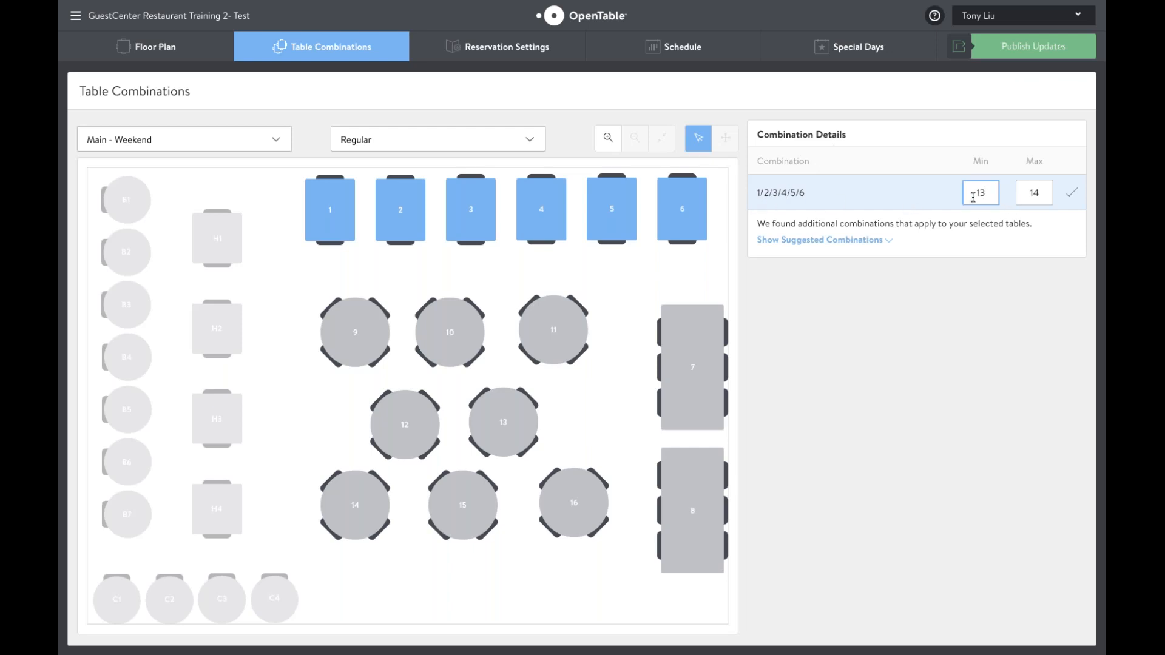
pyautogui.click(1040, 193)
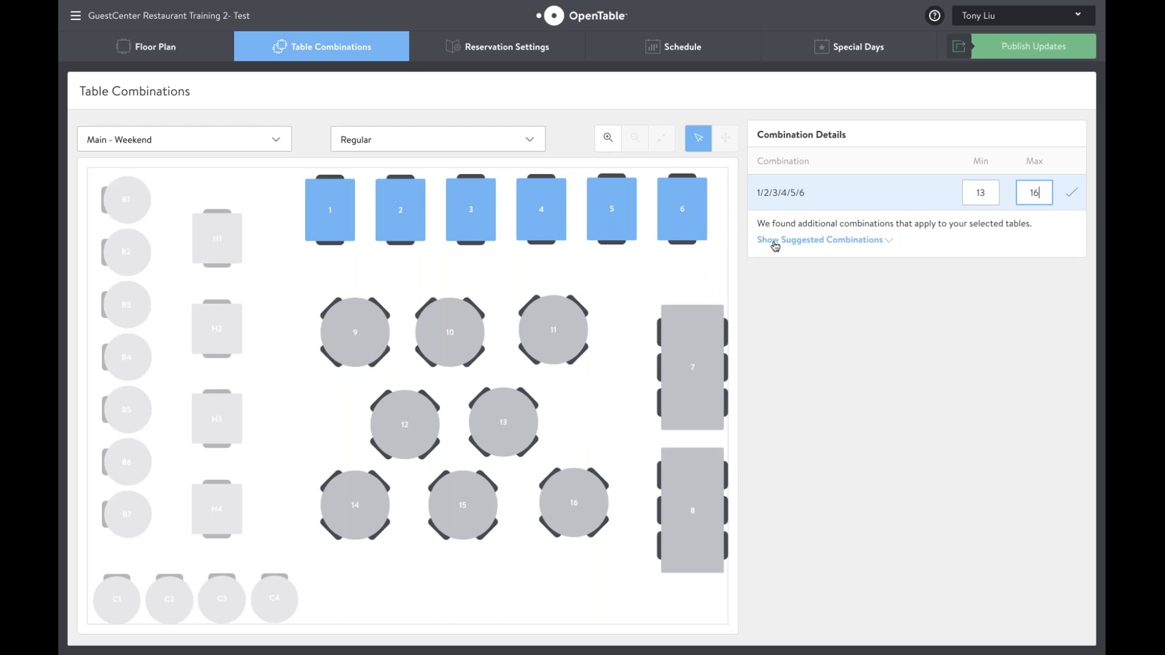
pyautogui.click(814, 246)
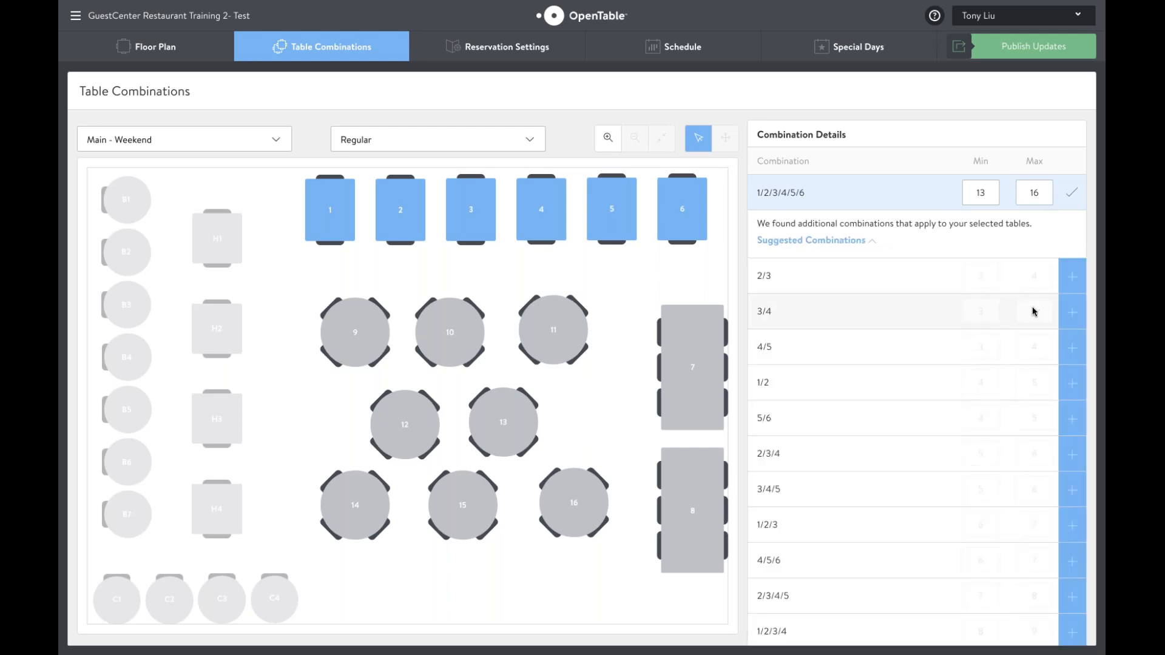
pyautogui.scroll(-2, 1034, 313)
pyautogui.scroll(2, 1034, 313)
pyautogui.scroll(-1, 1034, 313)
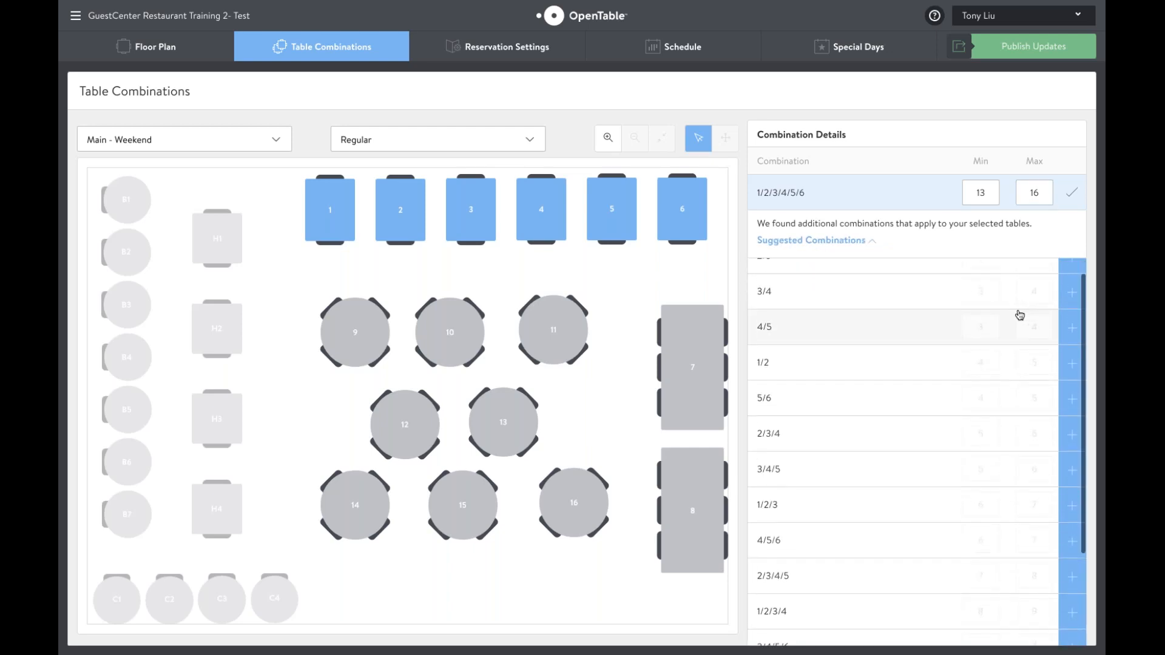
pyautogui.scroll(1, 1020, 314)
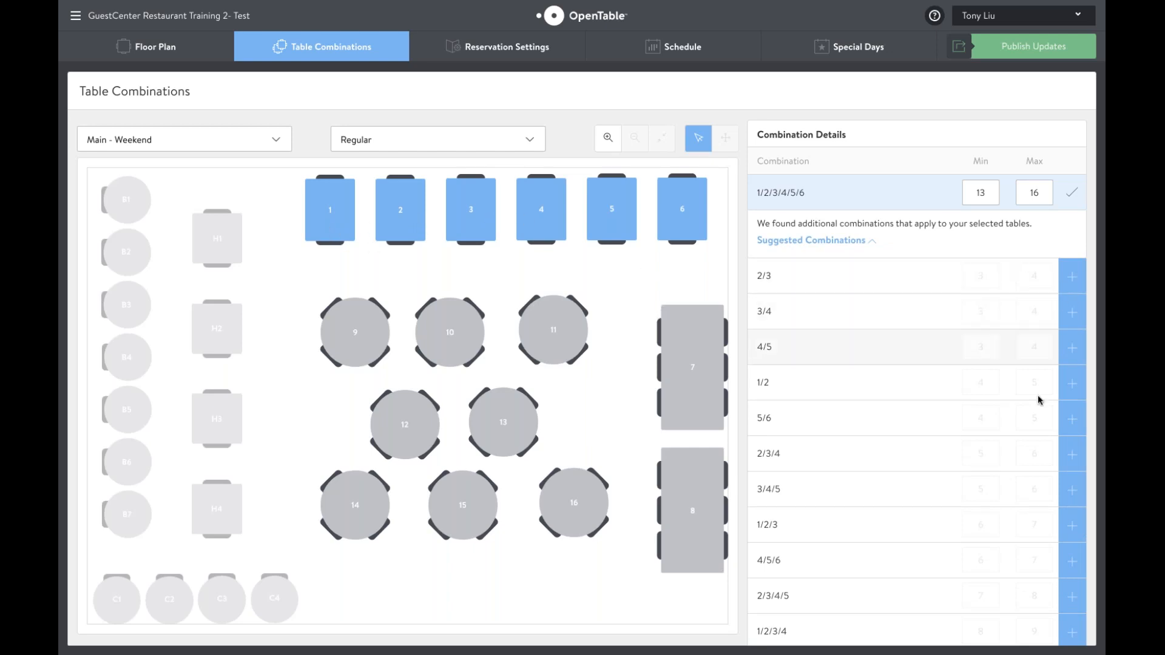
# - Add all suggested two-table and three-table combinations, from 2/3 through 4/5/6
pyautogui.click(1072, 284)
pyautogui.click(1071, 311)
pyautogui.click(1071, 346)
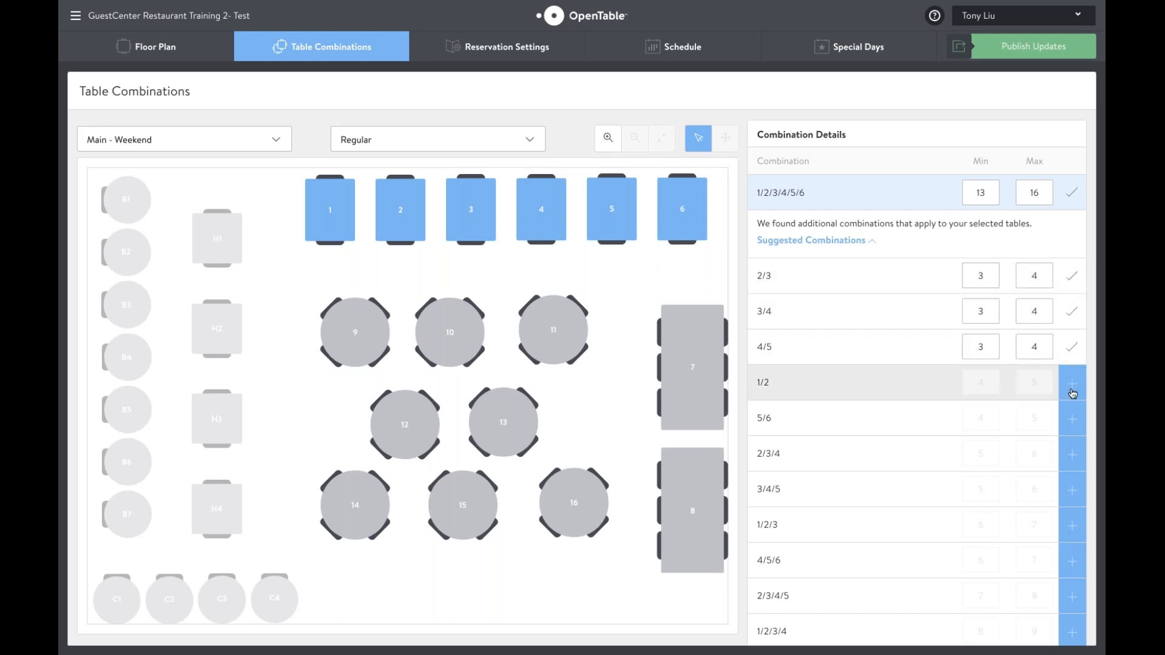
pyautogui.click(1072, 382)
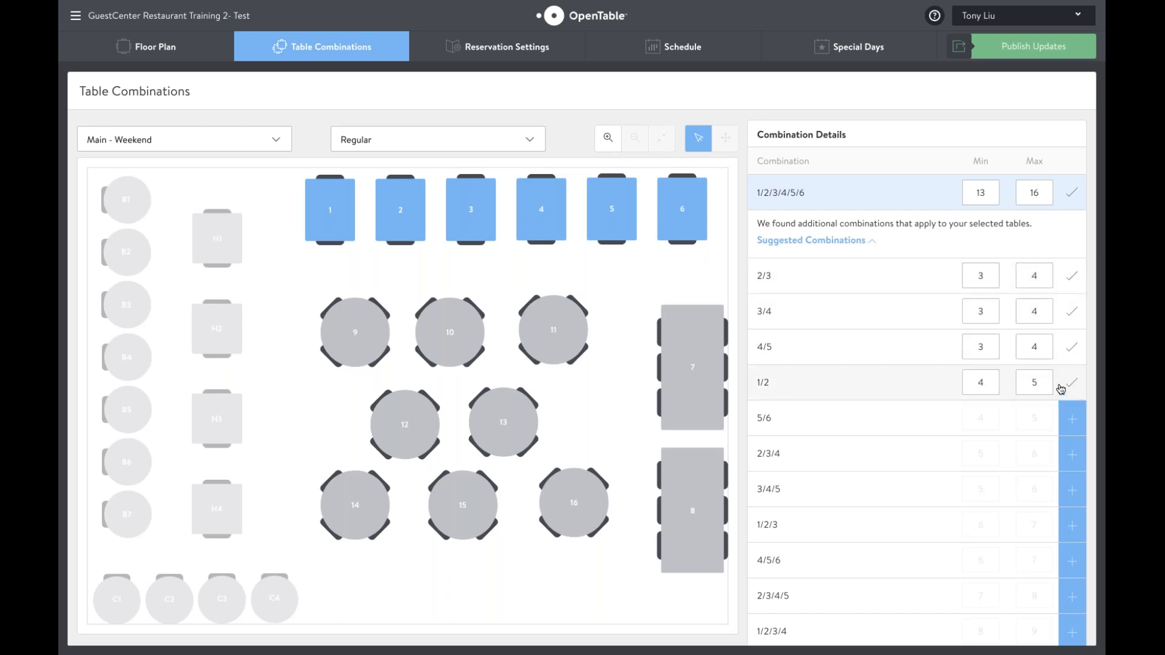
pyautogui.click(1072, 418)
pyautogui.click(1072, 454)
pyautogui.click(1072, 490)
pyautogui.click(1073, 525)
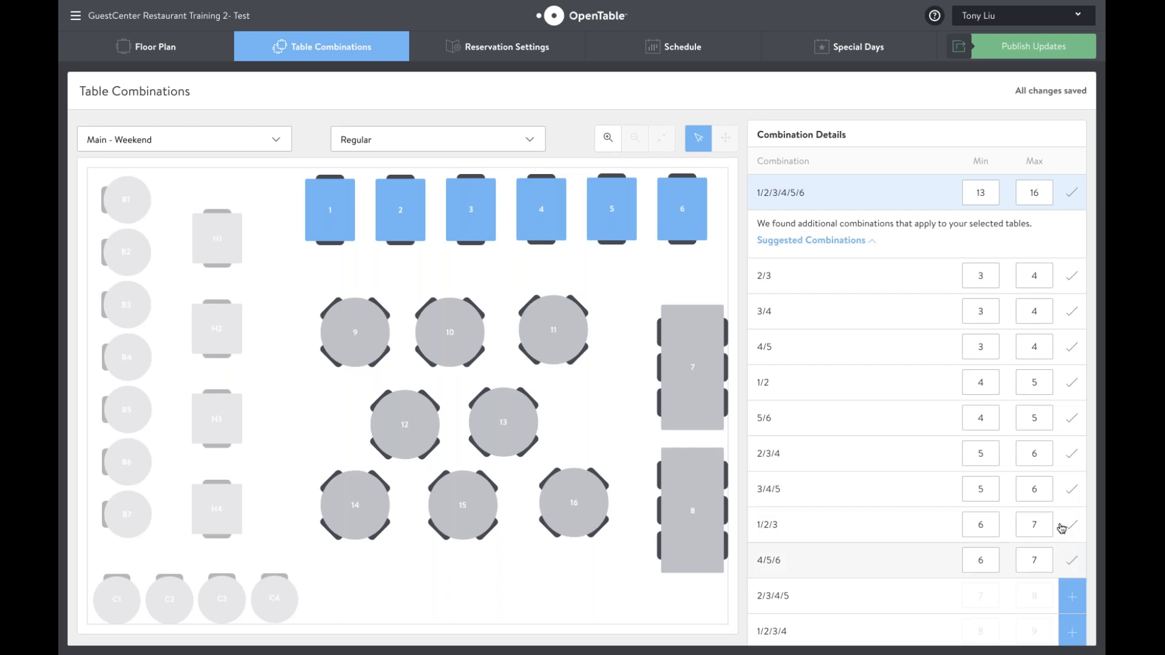
pyautogui.click(1072, 560)
# - Add the suggested four-table and five-table combinations 2/3/4/5, 1/2/3/4, 3/4/5/6, 2/3/4/5/6 and 1/2/3/4/5
pyautogui.scroll(-3, 1061, 516)
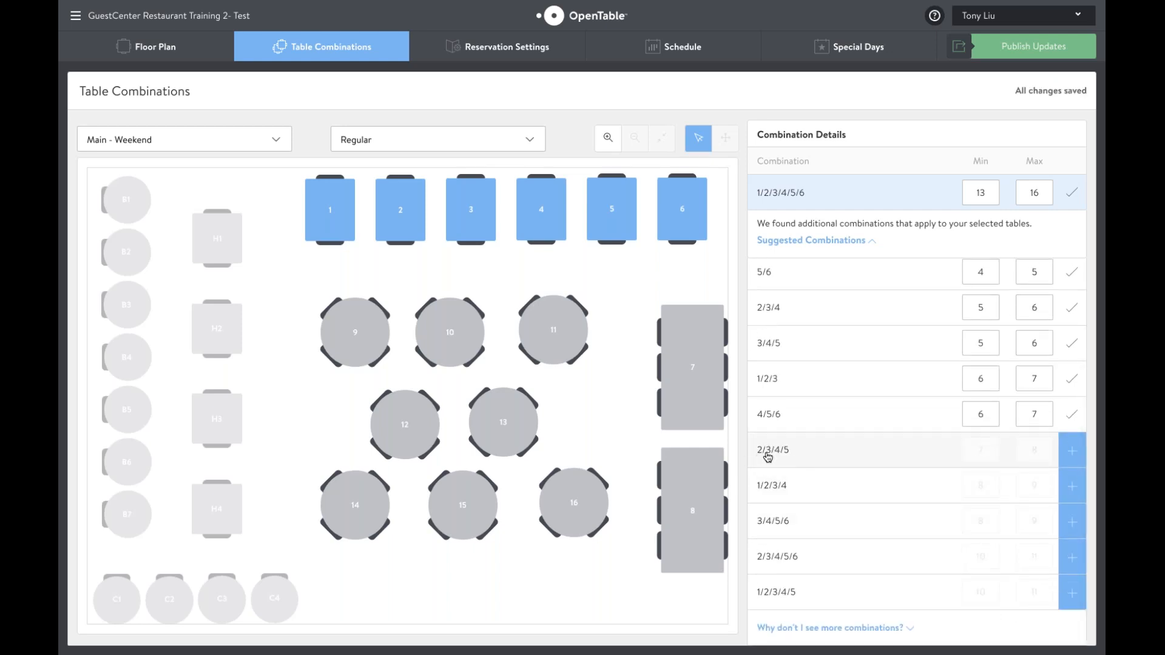
pyautogui.click(1069, 455)
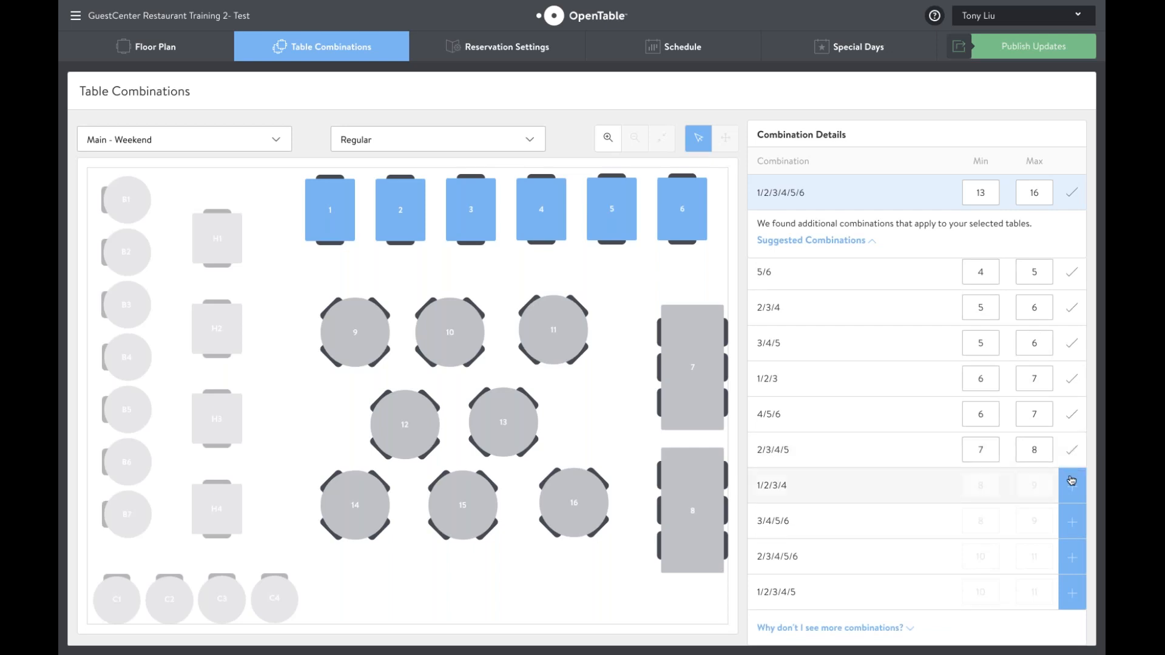
pyautogui.click(1069, 485)
pyautogui.click(1069, 521)
pyautogui.click(1069, 557)
pyautogui.click(1069, 596)
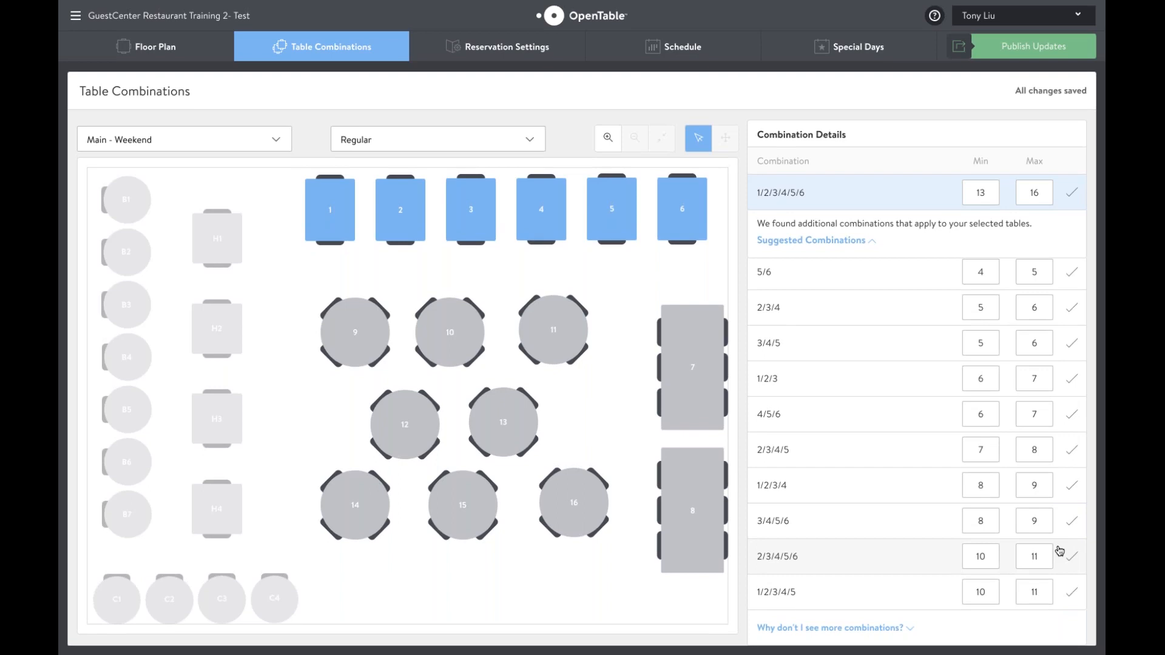
# - Set the maximum party size of combinations 2/3/4/5/6 and 1/2/3/4/5 to 12 and leave the combination details
pyautogui.click(1041, 584)
pyautogui.write('13')
pyautogui.click(1039, 558)
pyautogui.write('1')
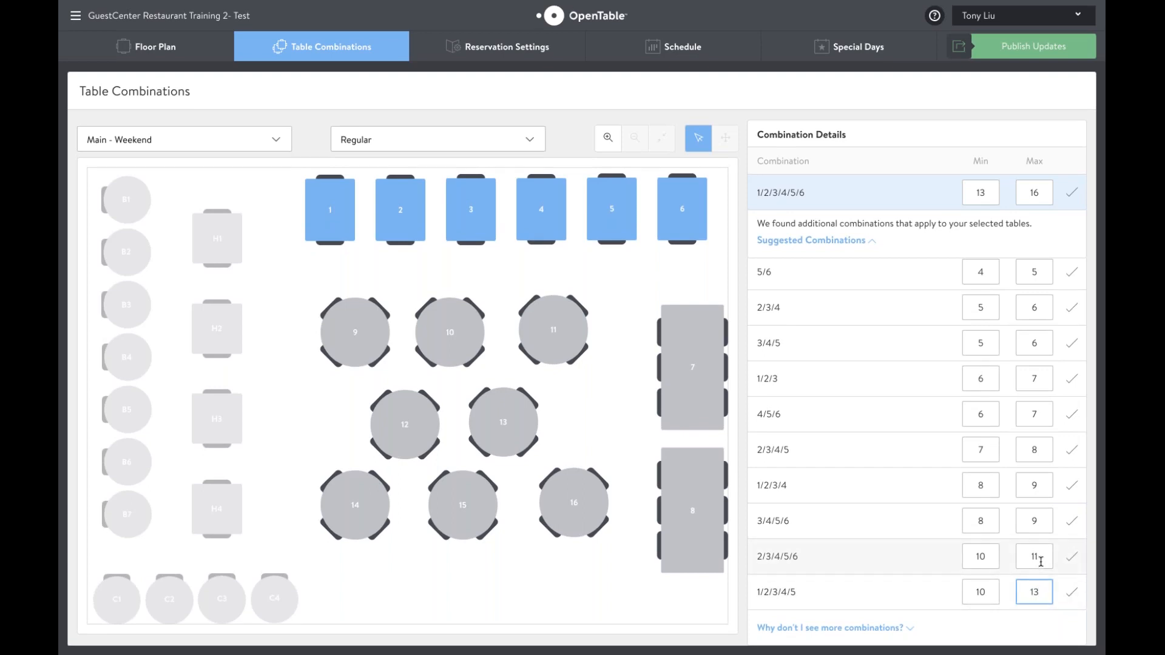
pyautogui.write('3')
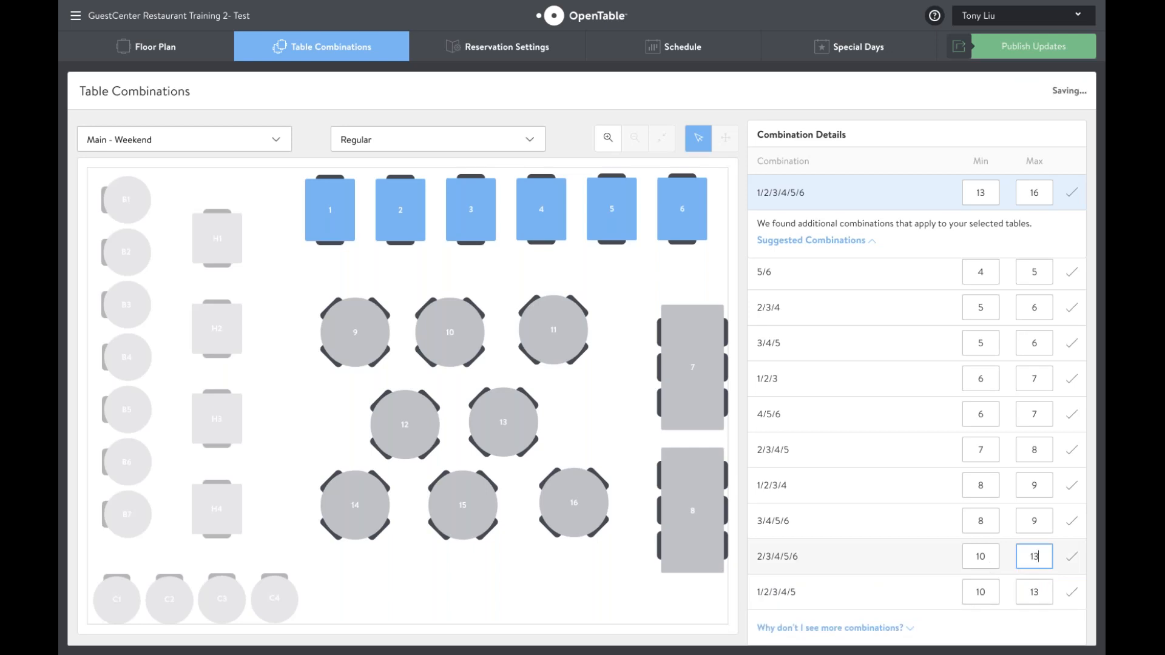
pyautogui.press('BackSpace')
pyautogui.write('2')
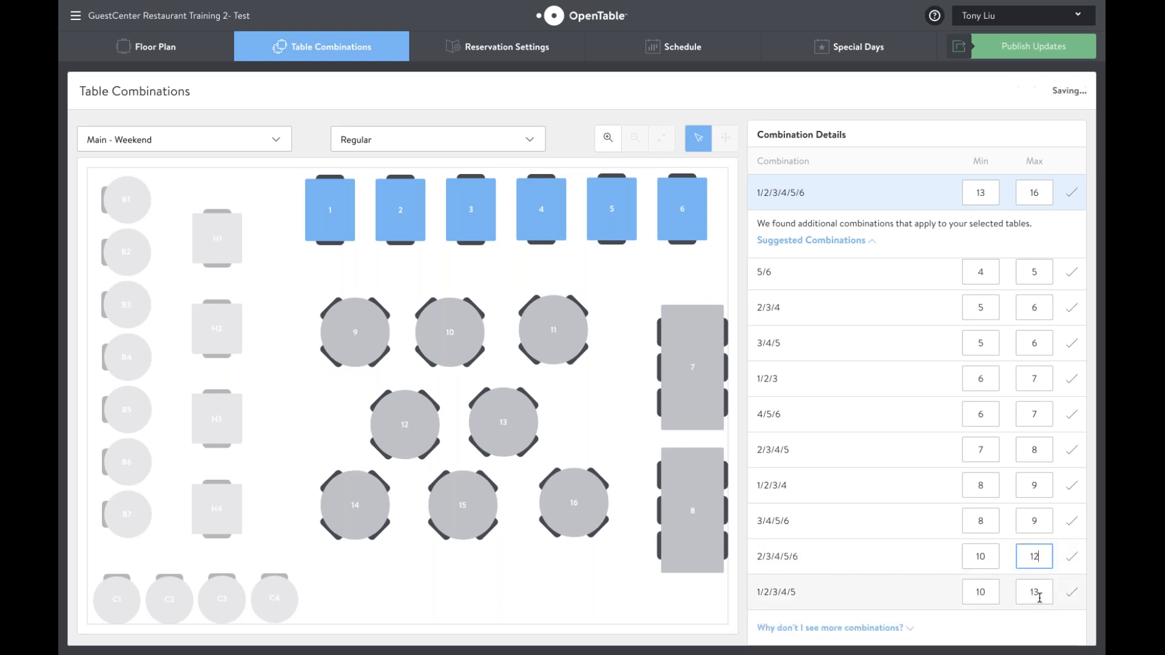
pyautogui.click(1037, 592)
pyautogui.press('BackSpace')
pyautogui.write('12')
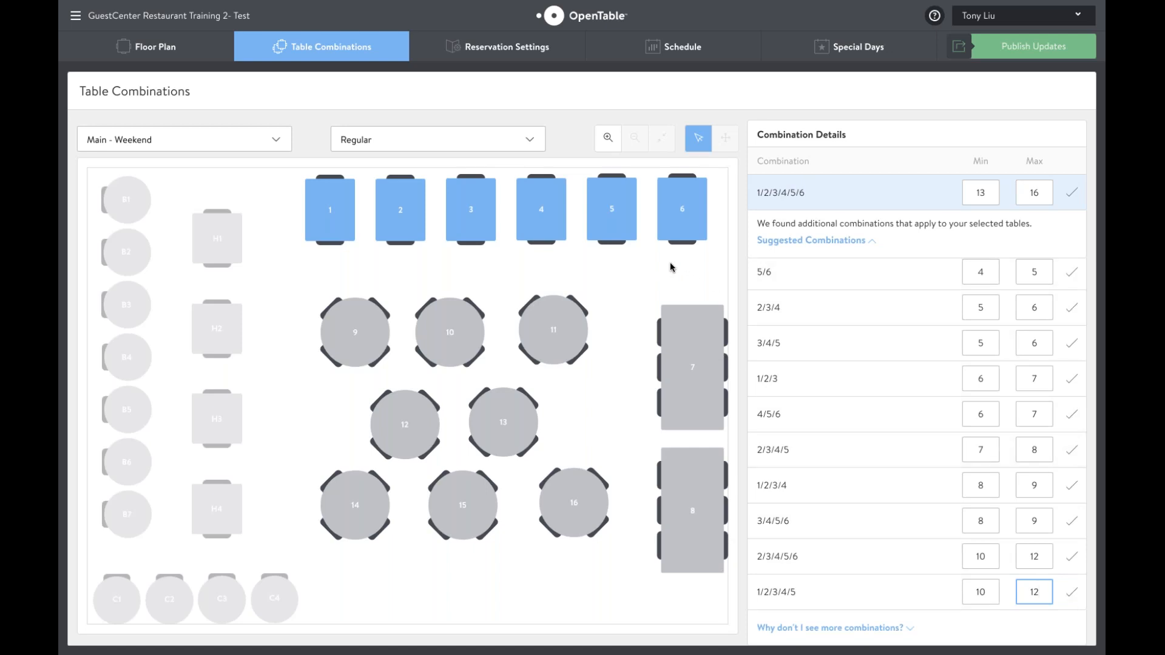
pyautogui.click(497, 266)
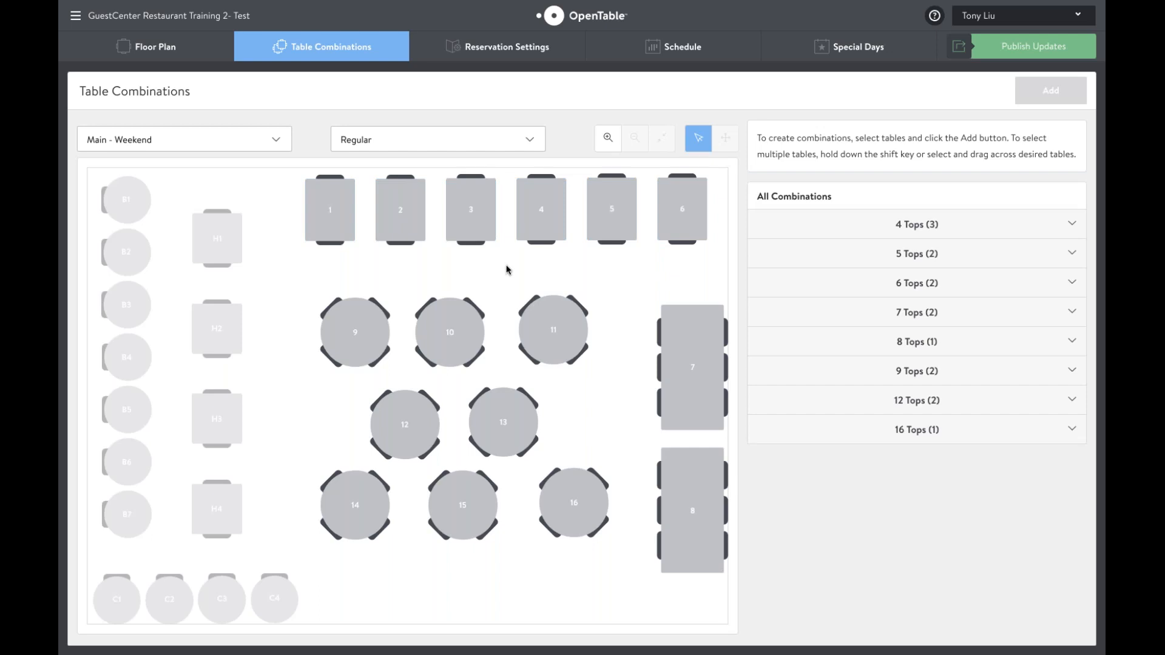
# - Check which combinations include table 7, and select tables 1 to 4 in the upper row
pyautogui.click(694, 357)
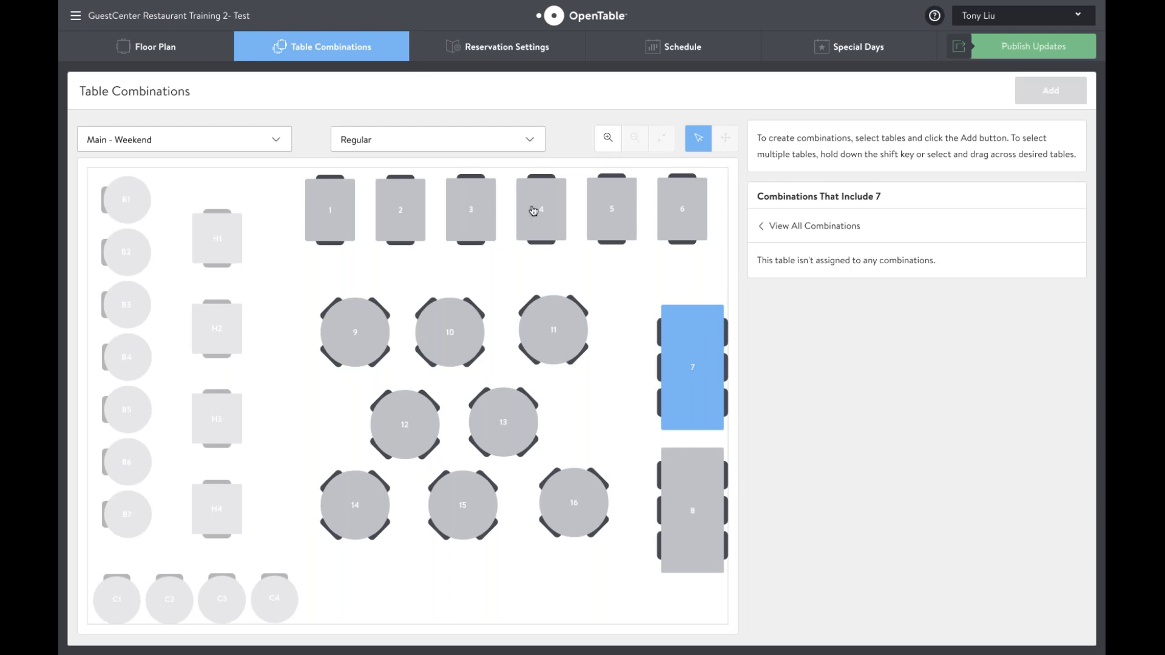
pyautogui.moveTo(566, 261); pyautogui.dragTo(311, 172)
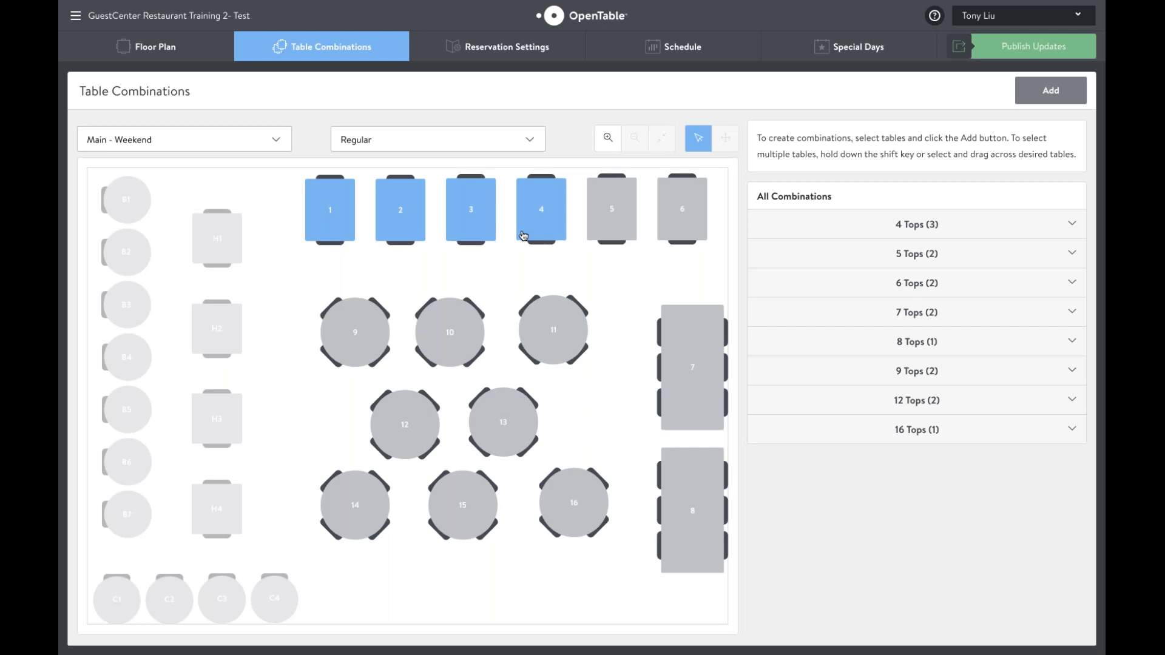
# - Switch to the Main - Master floor plan and add tables 7 and 8 as a table combination
pyautogui.click(263, 146)
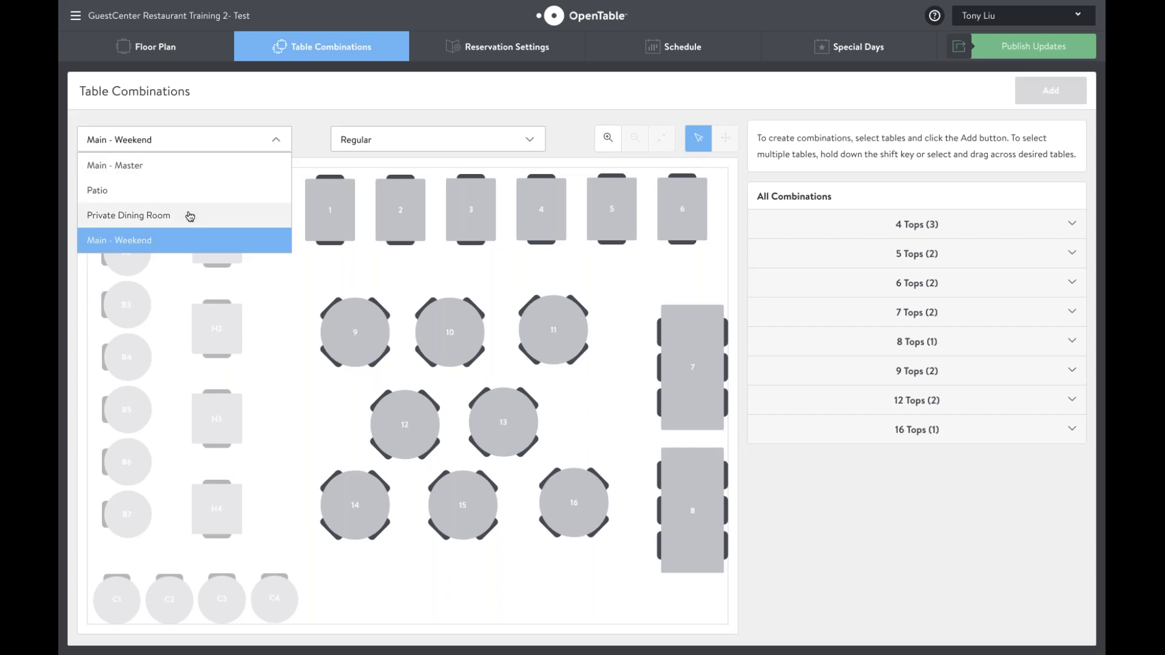
pyautogui.click(182, 167)
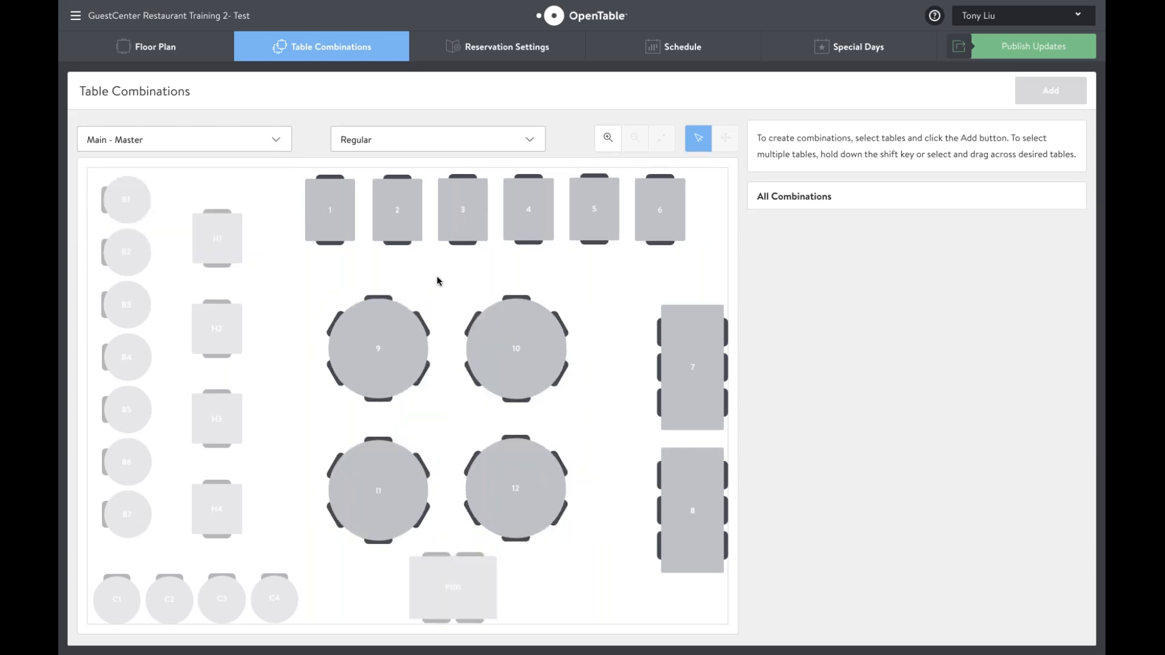
pyautogui.moveTo(645, 304); pyautogui.dragTo(680, 431)
pyautogui.moveTo(706, 478); pyautogui.dragTo(718, 522)
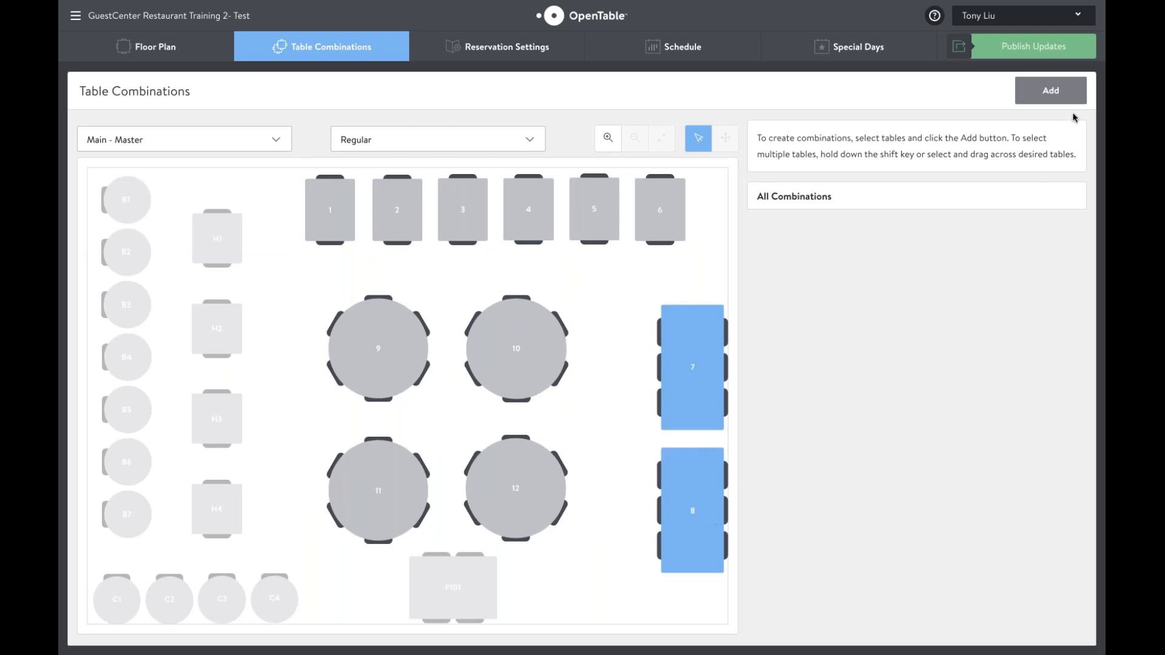
pyautogui.click(1051, 90)
# - Set combination 7/8 to a minimum party size of 14 and a maximum of 18
pyautogui.doubleClick(1036, 193)
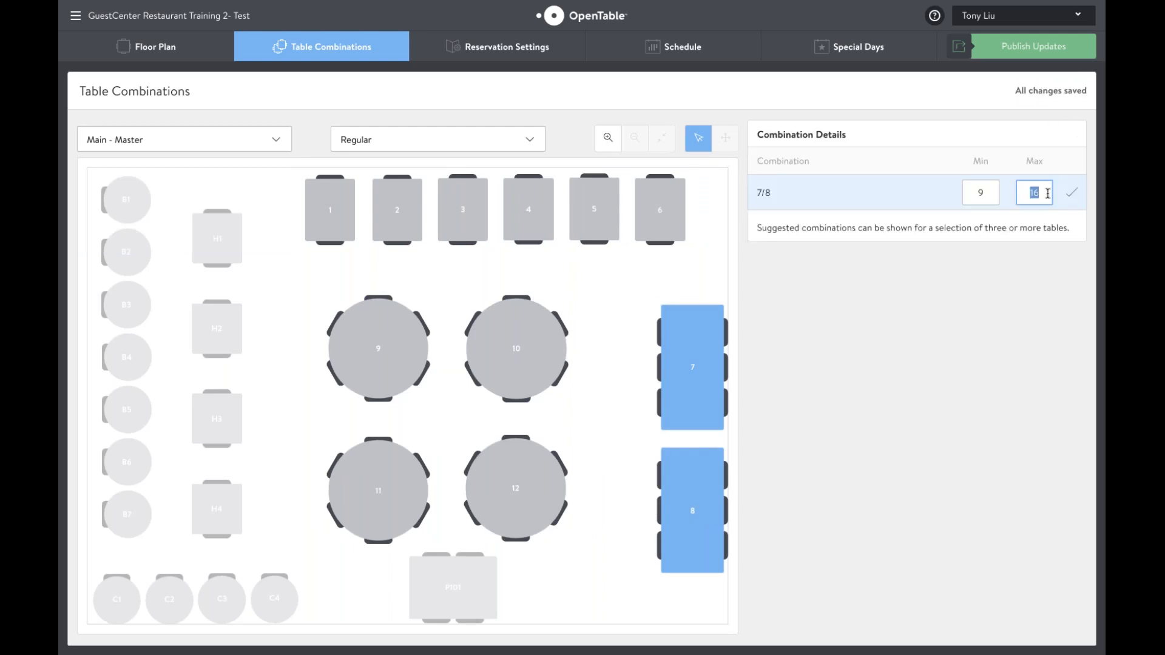
pyautogui.write('18')
pyautogui.doubleClick(993, 193)
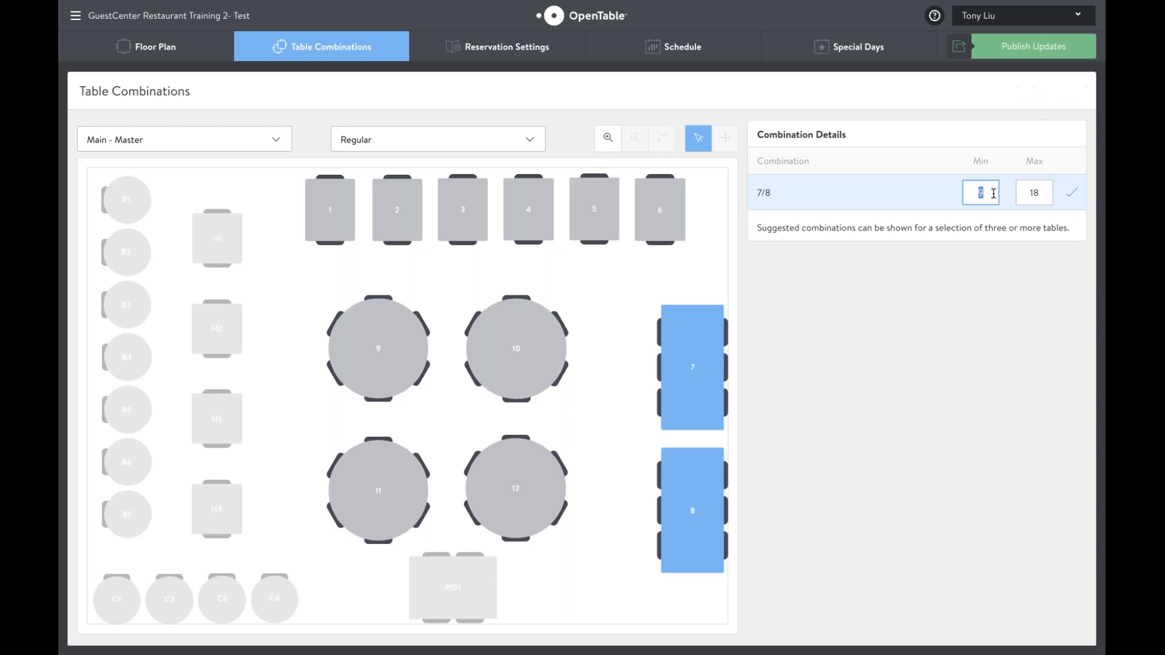
pyautogui.write('14')
pyautogui.click(943, 302)
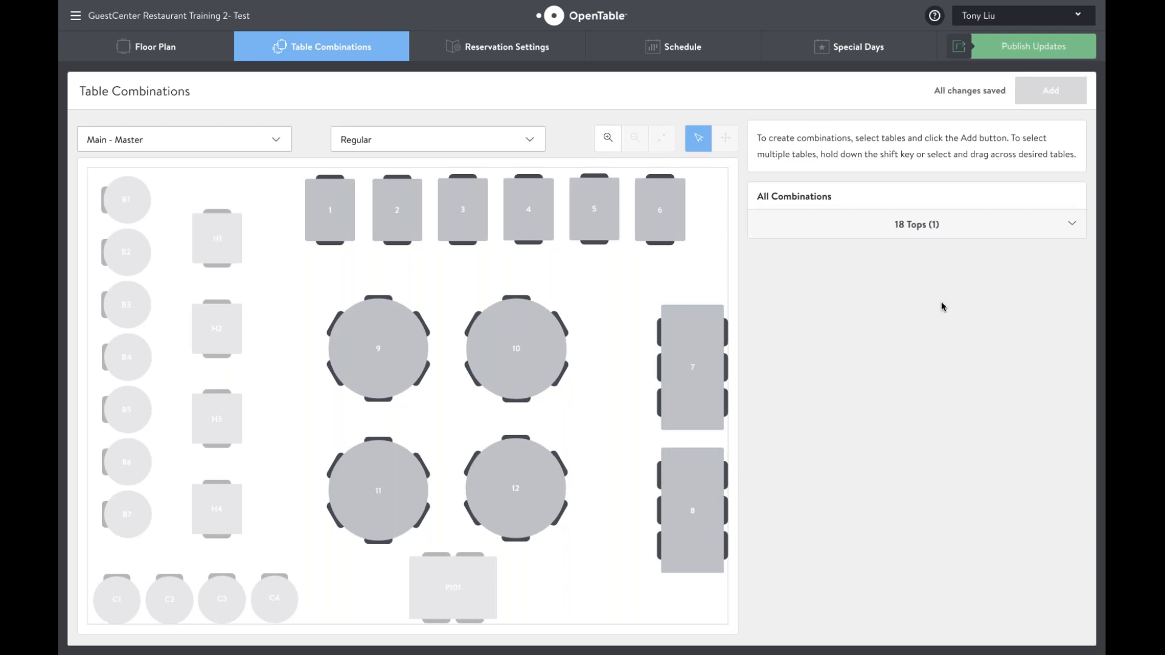
# - Expand the 18 Tops group and delete combination 7/8 from it
pyautogui.click(905, 227)
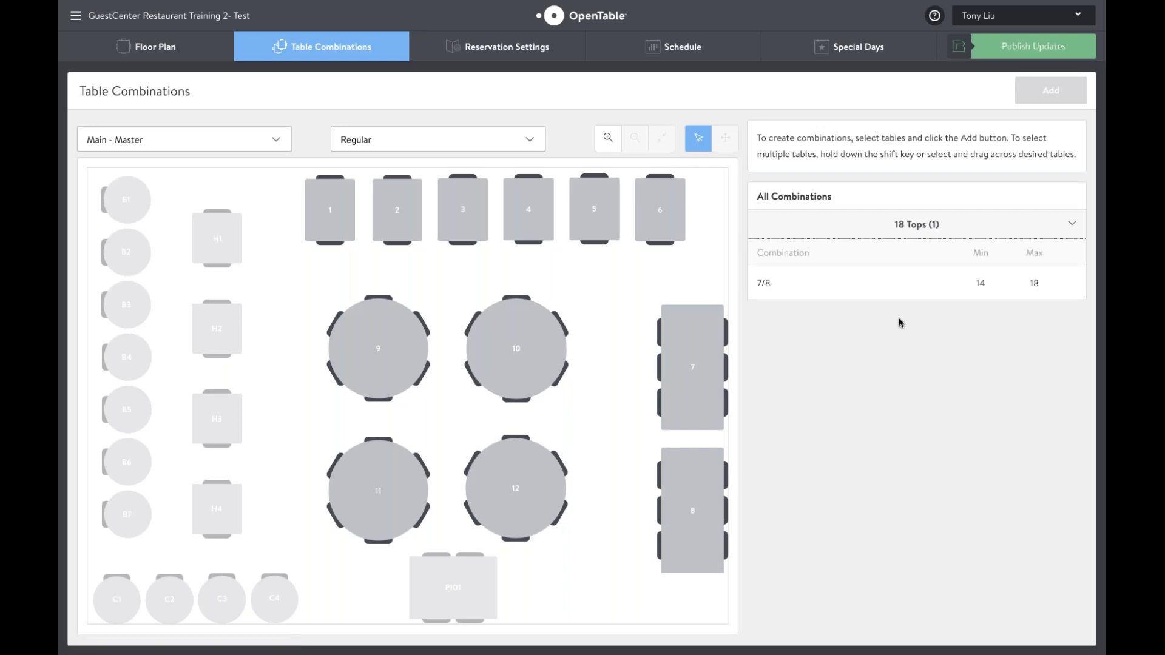
pyautogui.click(1069, 284)
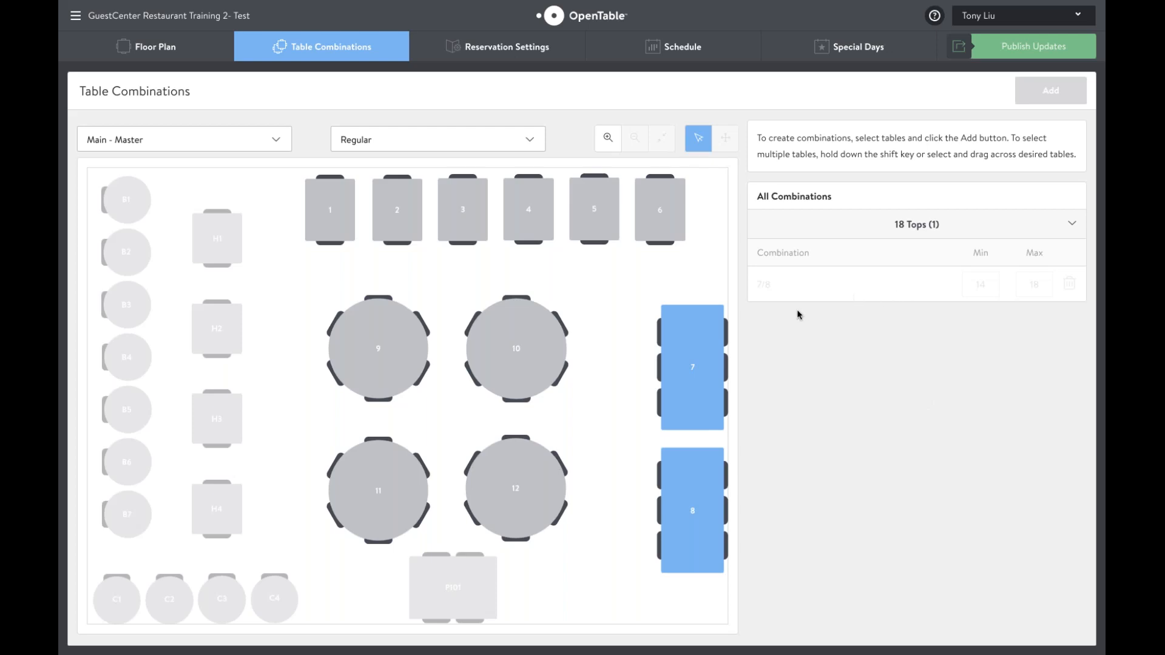
# - In Reservation Settings, try 10+ as the large-party size and set it back to 8+
pyautogui.click(523, 55)
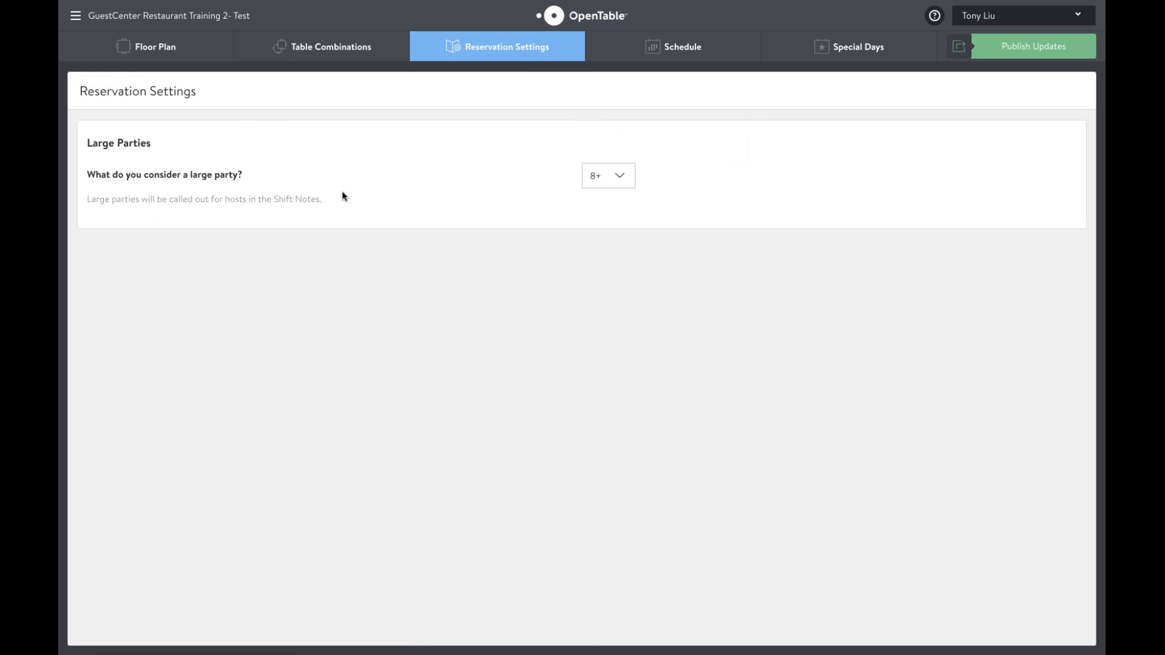
pyautogui.click(616, 183)
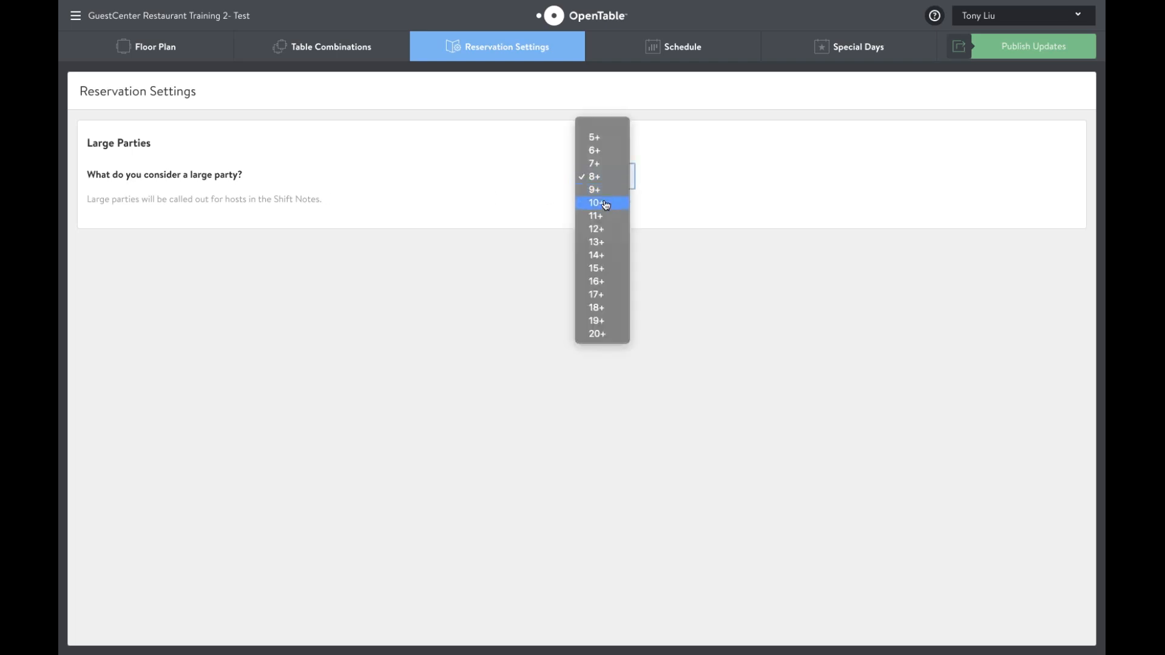
pyautogui.click(606, 203)
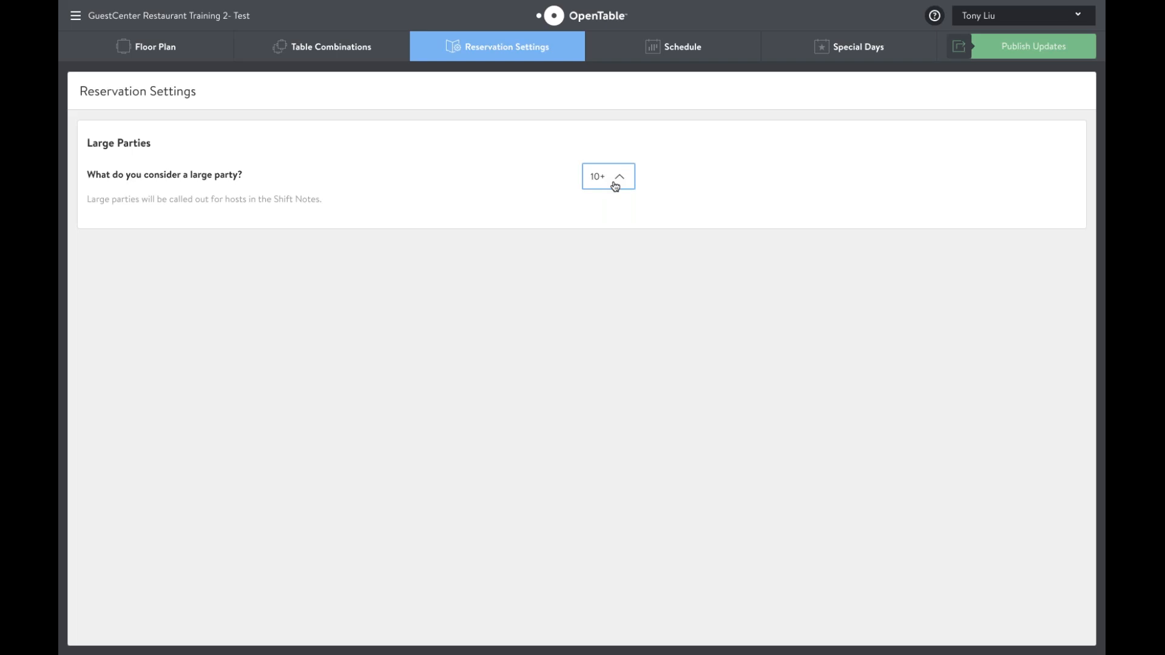
pyautogui.click(615, 186)
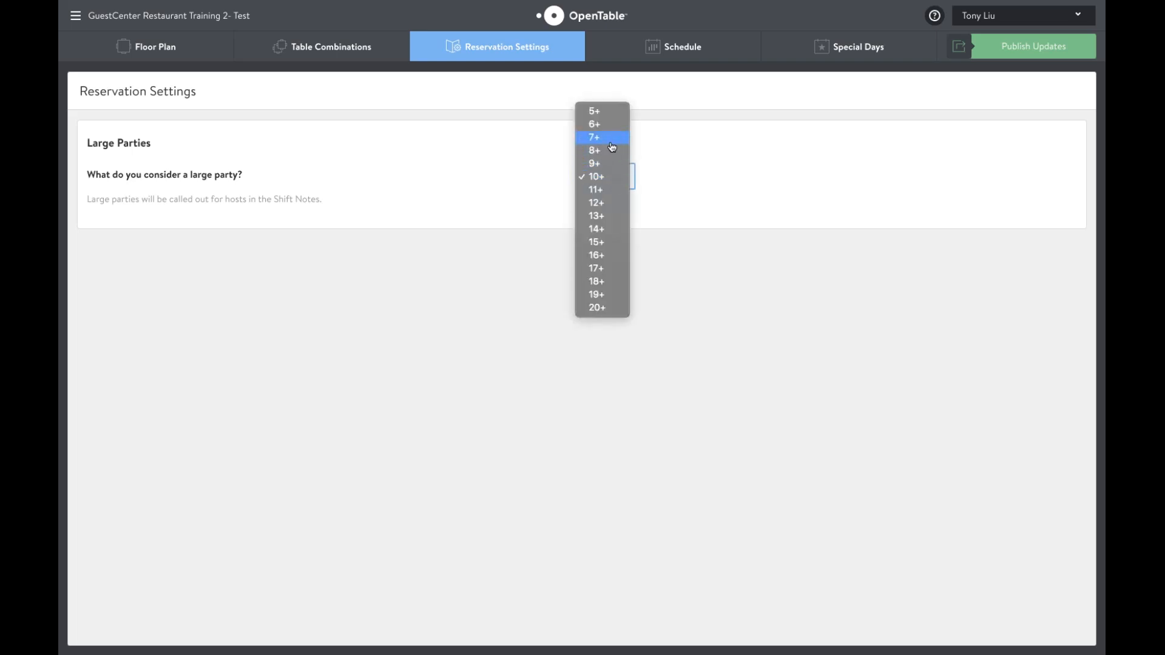
pyautogui.click(609, 157)
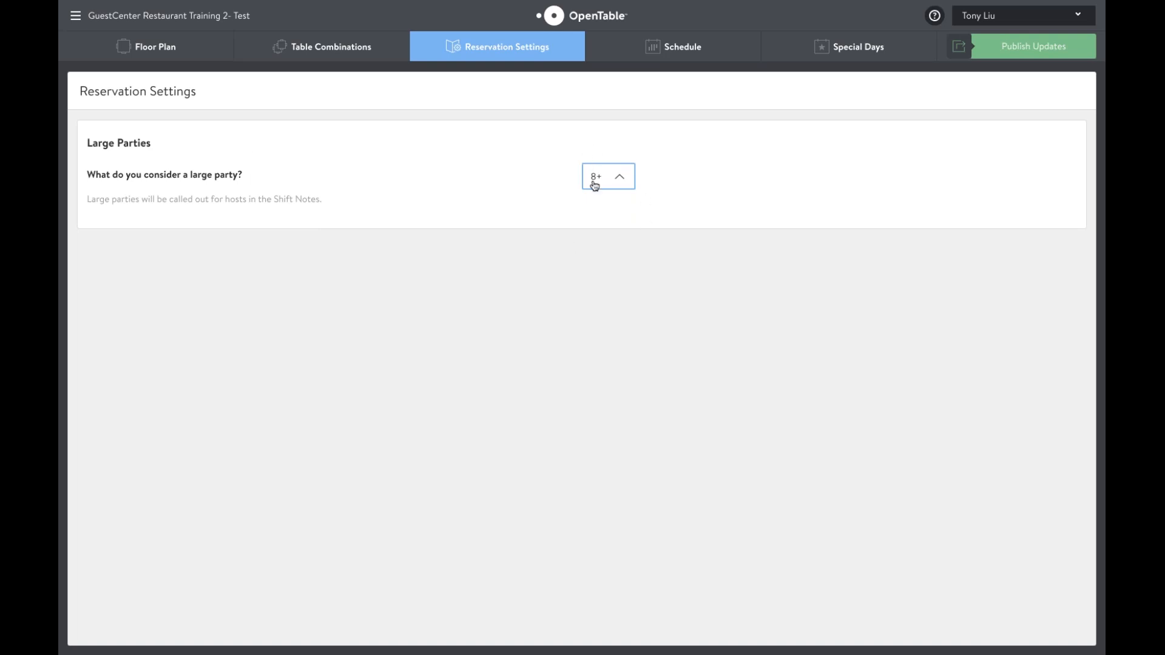
# - Open the normal weekly schedule and examine the Lunch shift and the Sunday-to-Thursday, Friday and Saturday Dinner shifts
pyautogui.click(679, 58)
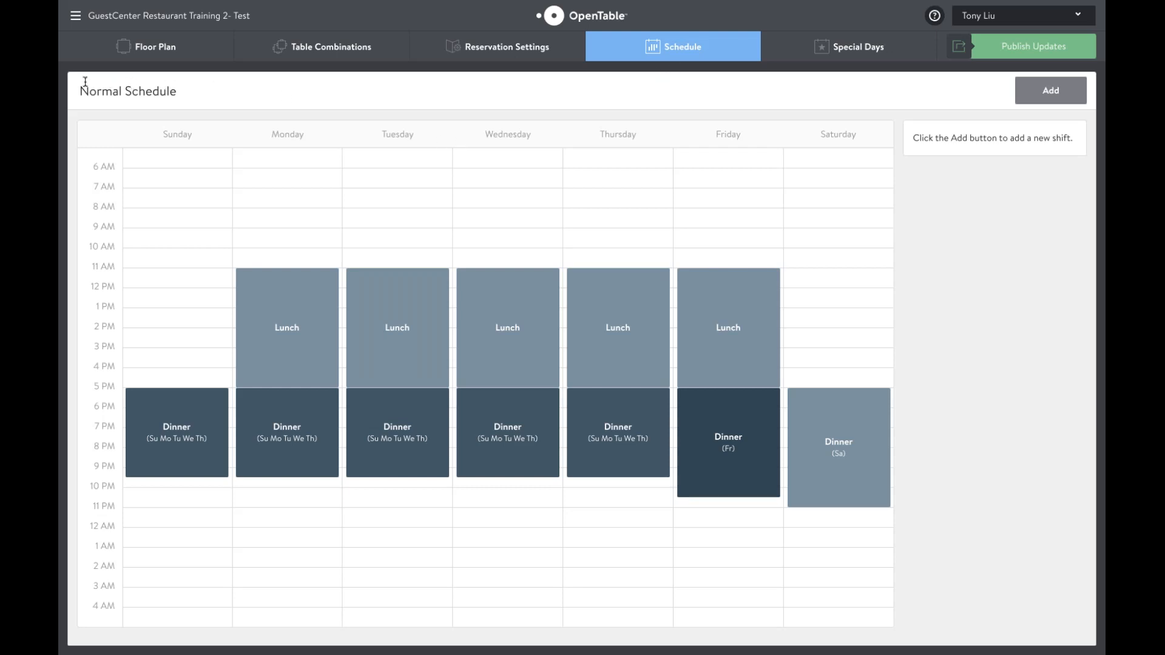
pyautogui.moveTo(83, 91); pyautogui.dragTo(166, 96)
pyautogui.click(178, 98)
pyautogui.moveTo(80, 91); pyautogui.dragTo(102, 91)
pyautogui.click(301, 105)
pyautogui.click(594, 323)
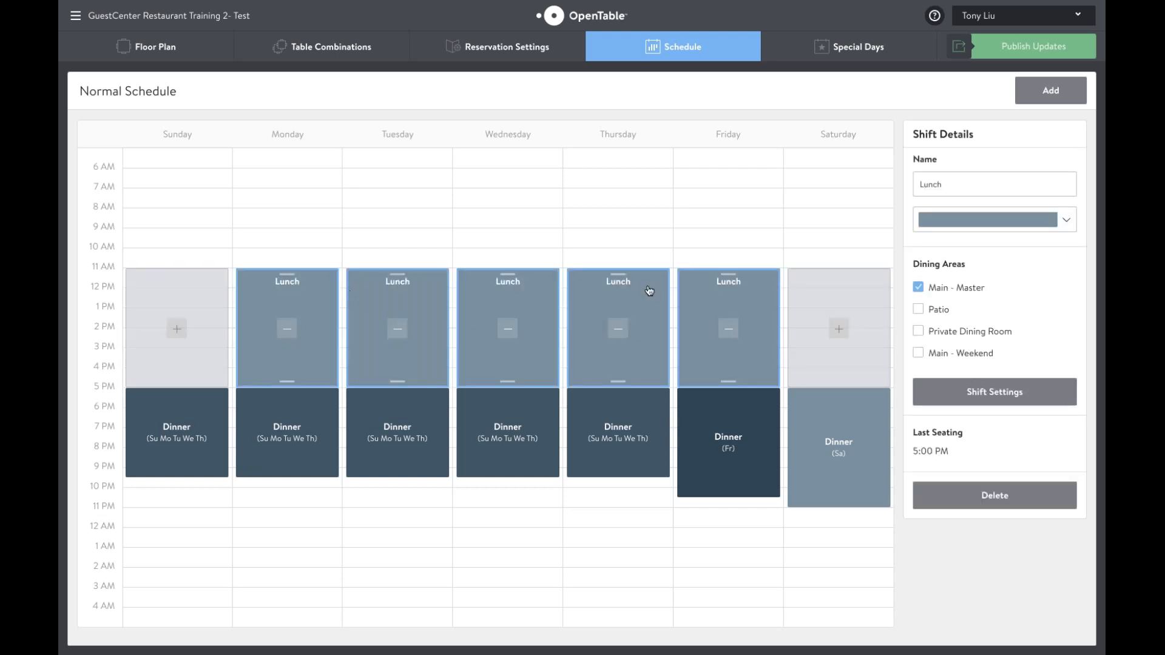
pyautogui.click(189, 447)
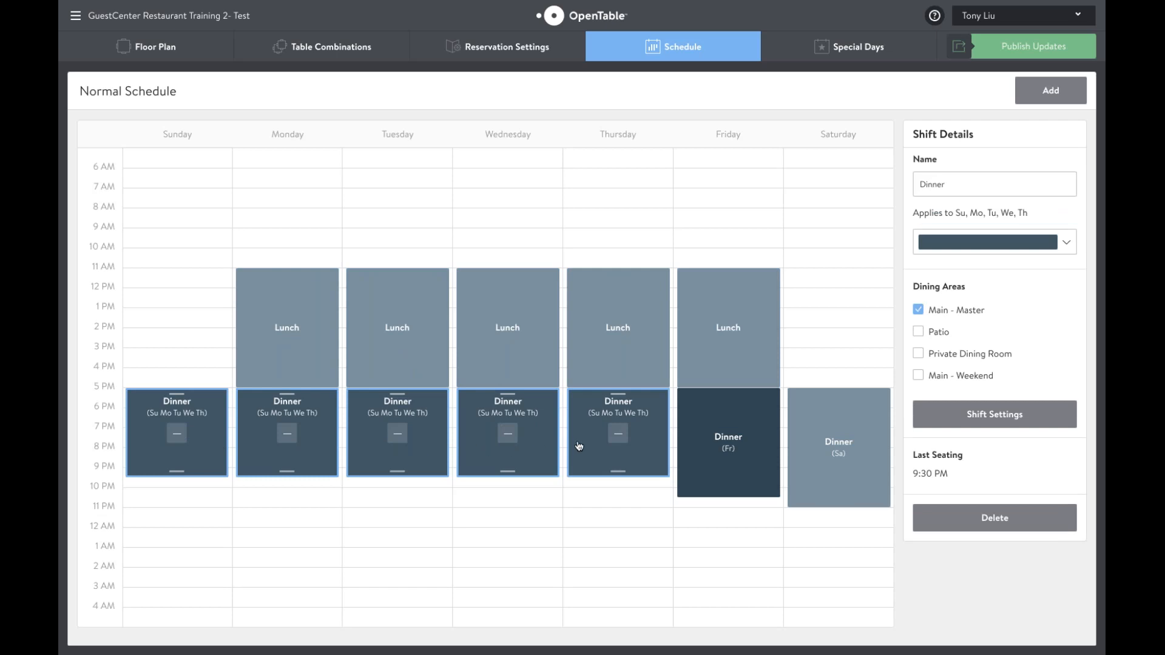
pyautogui.click(730, 428)
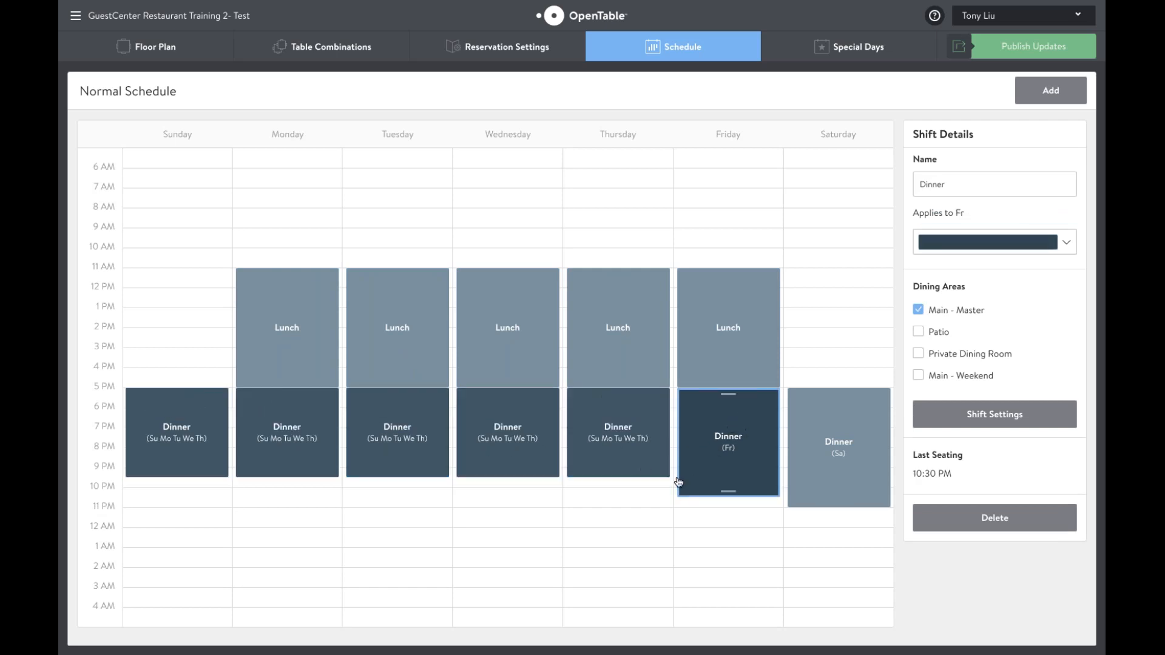
pyautogui.click(835, 465)
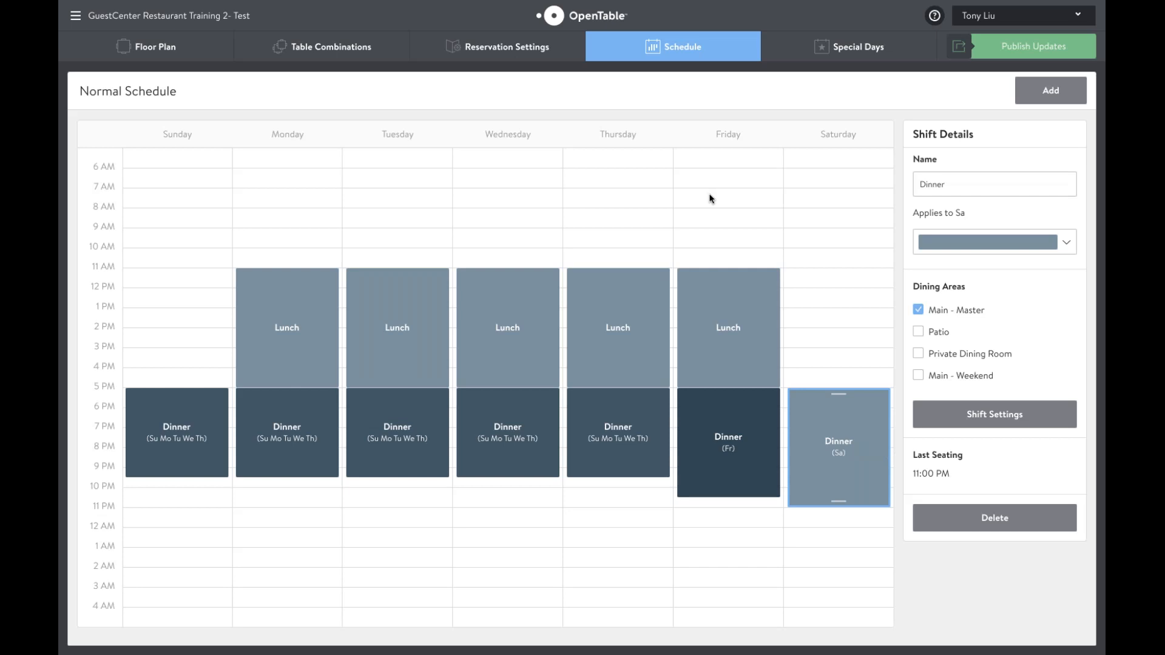
pyautogui.click(740, 231)
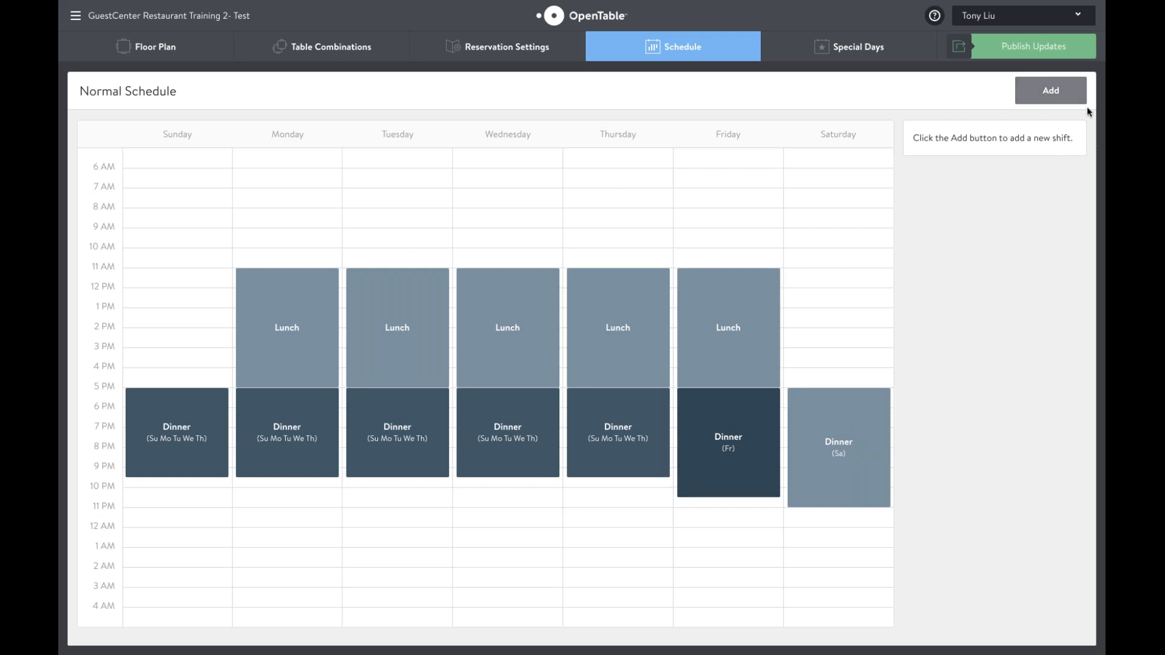
# - Add a new shift on Saturday and Sunday only, running from 9 AM to 5 PM
pyautogui.click(1045, 91)
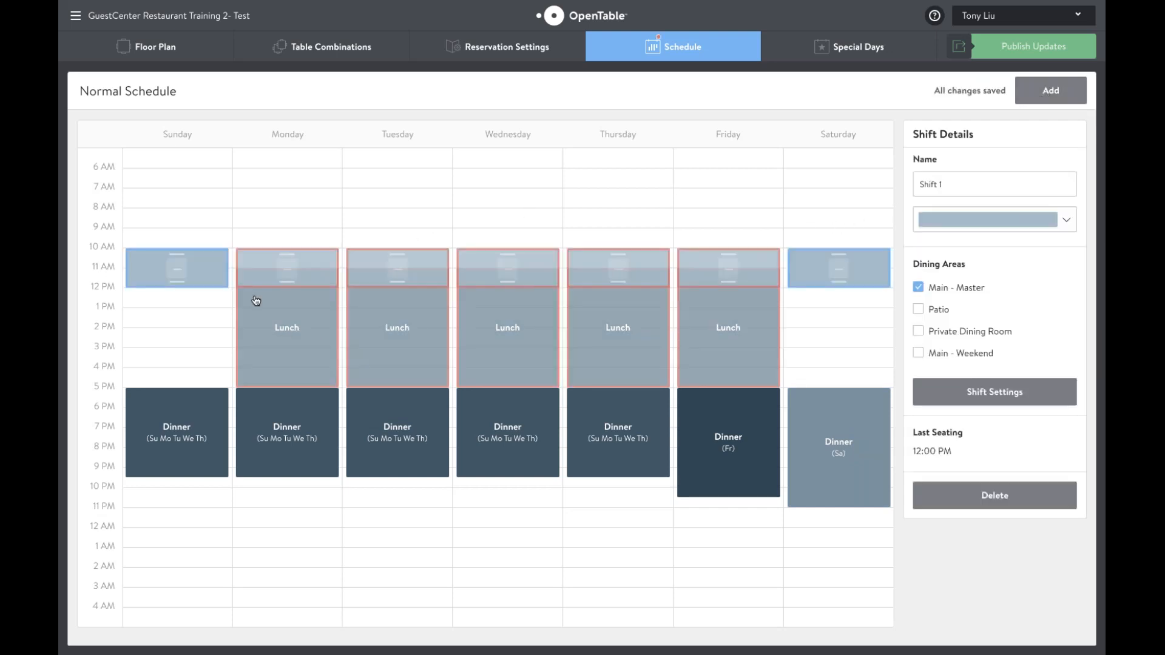
pyautogui.click(282, 271)
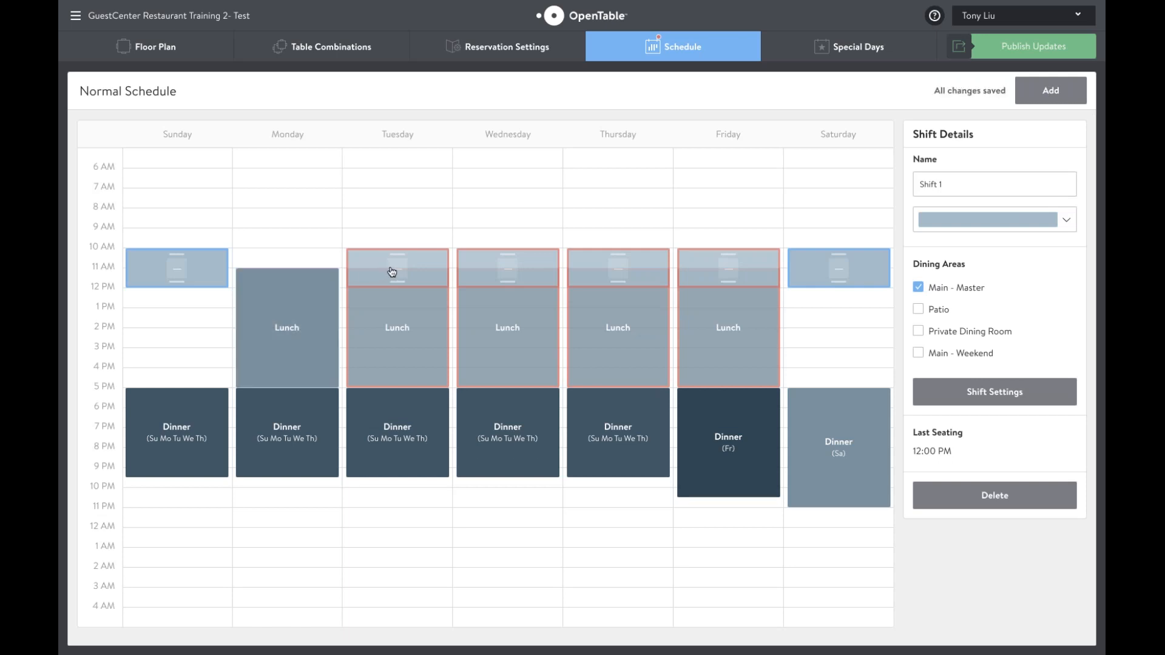
pyautogui.click(392, 271)
pyautogui.click(506, 271)
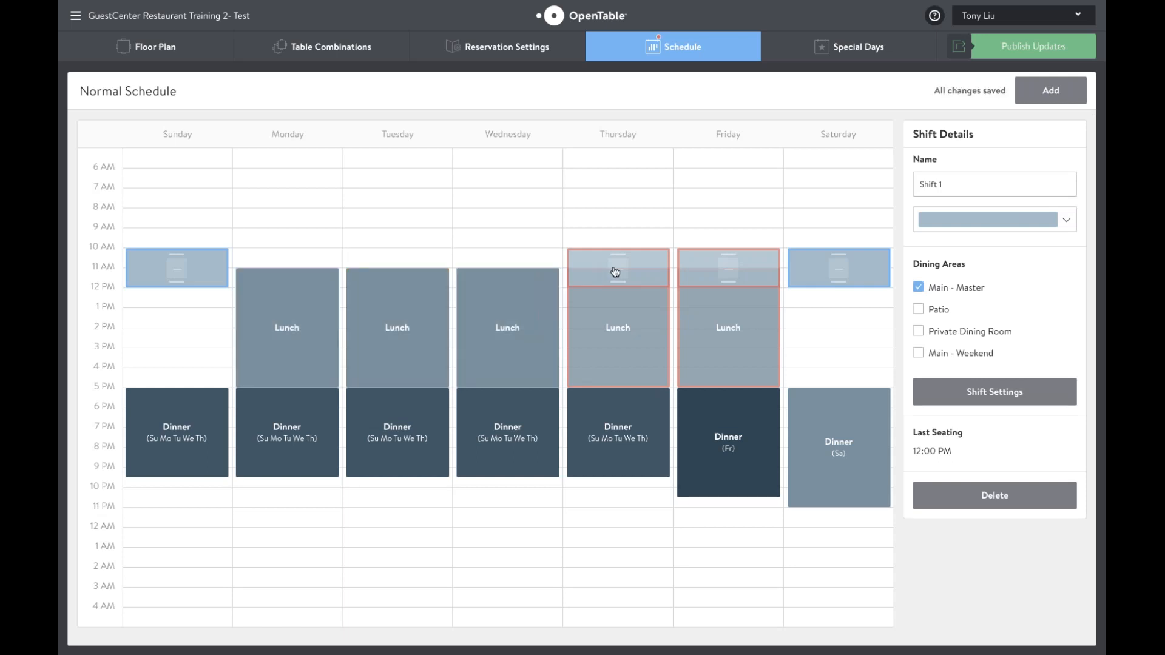
pyautogui.click(616, 271)
pyautogui.click(729, 271)
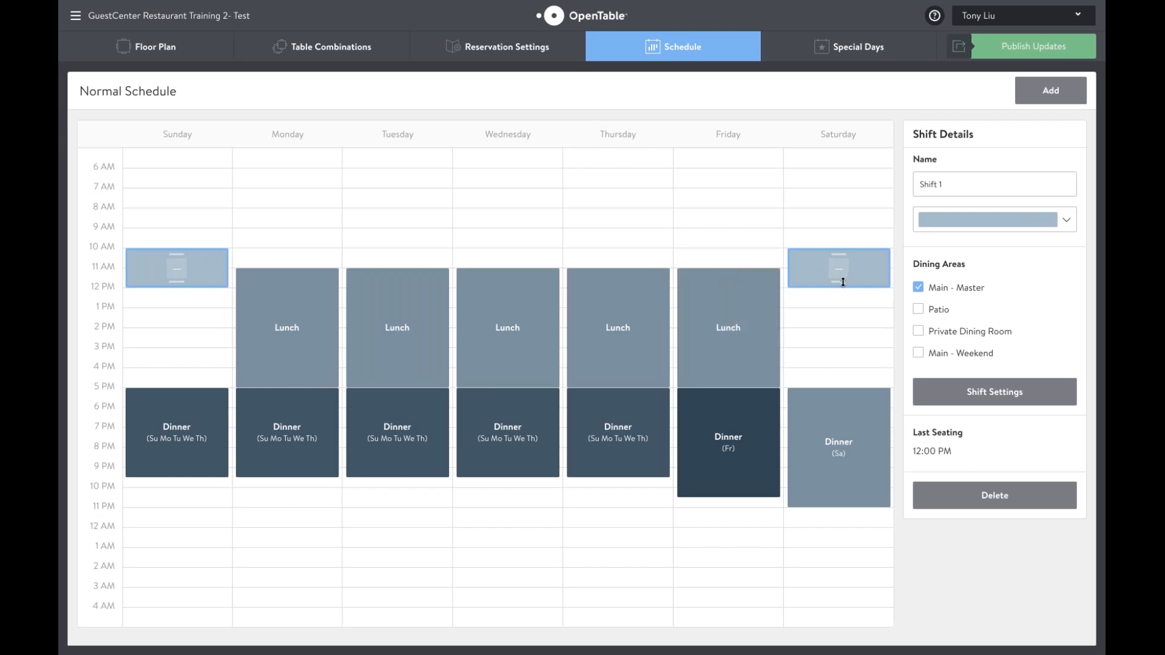
pyautogui.moveTo(842, 284); pyautogui.dragTo(836, 385)
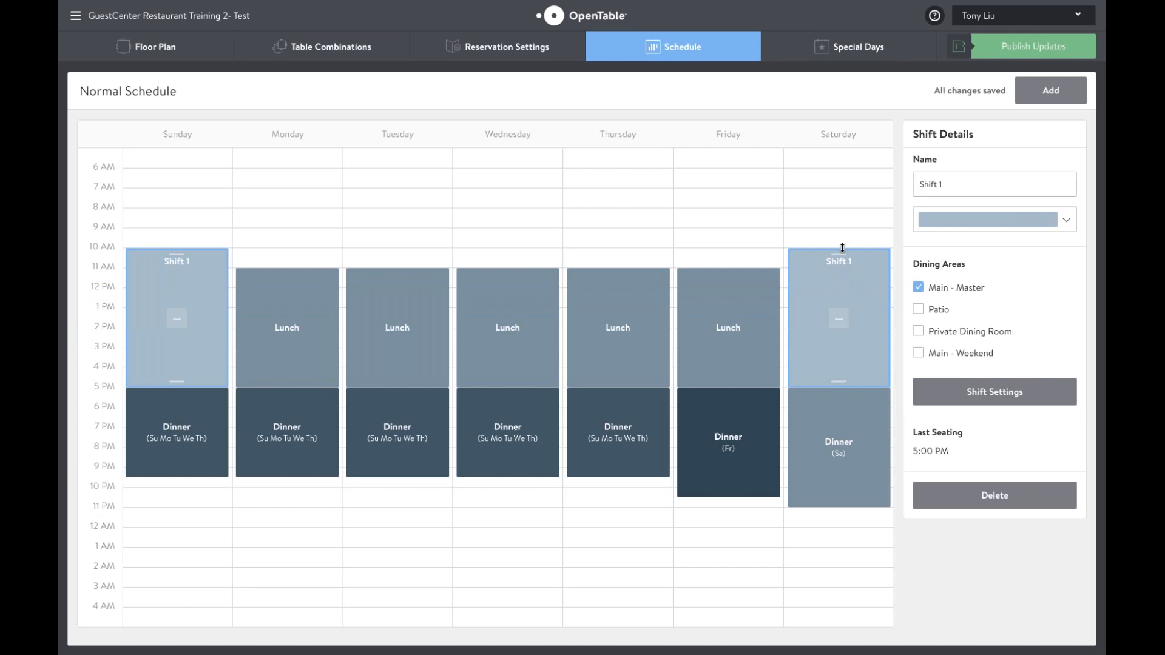
pyautogui.moveTo(839, 249); pyautogui.dragTo(839, 225)
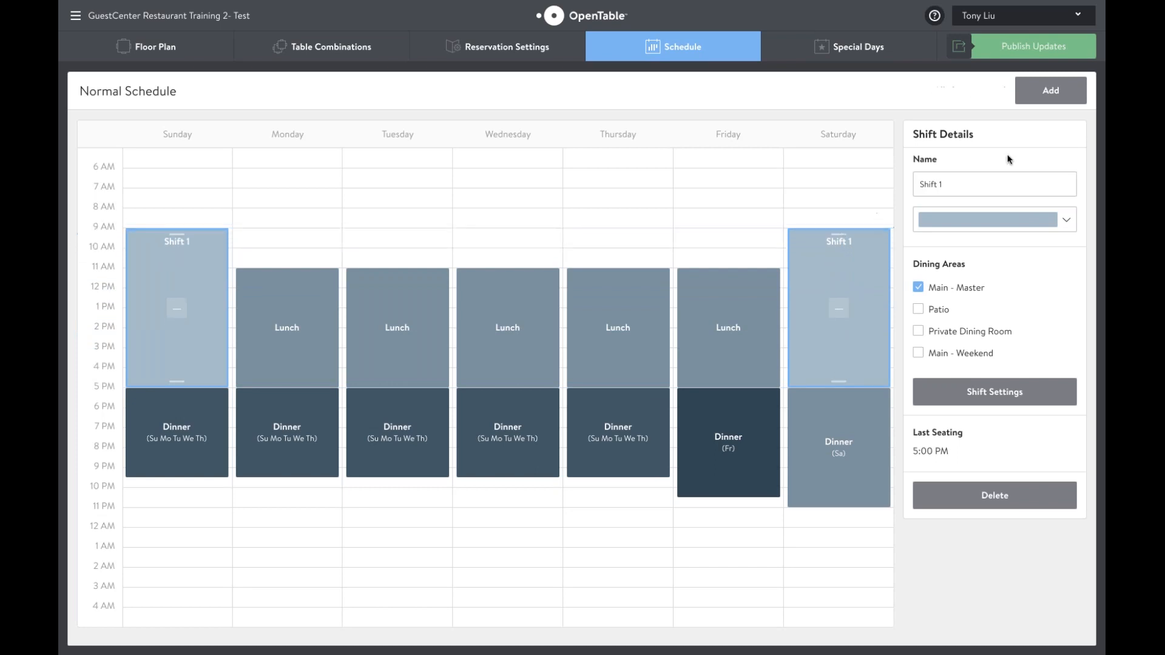
# - Rename the new Saturday and Sunday shift as Brunch
pyautogui.doubleClick(966, 187)
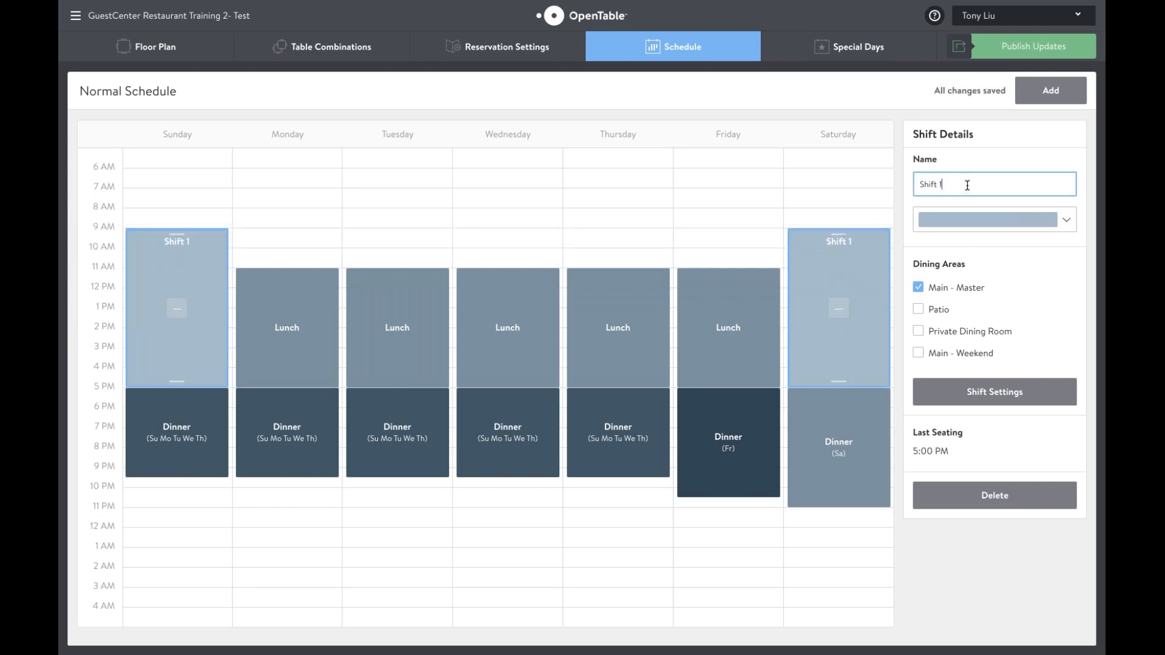
pyautogui.moveTo(958, 182); pyautogui.dragTo(891, 164)
pyautogui.click(890, 168)
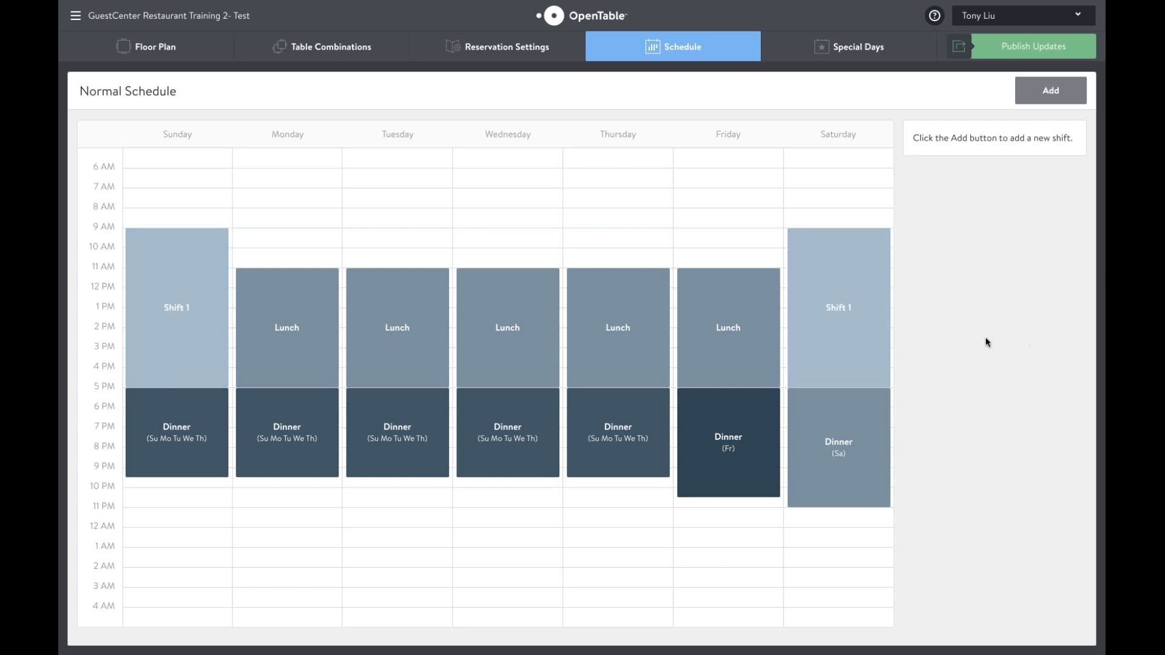
pyautogui.click(827, 322)
pyautogui.click(940, 186)
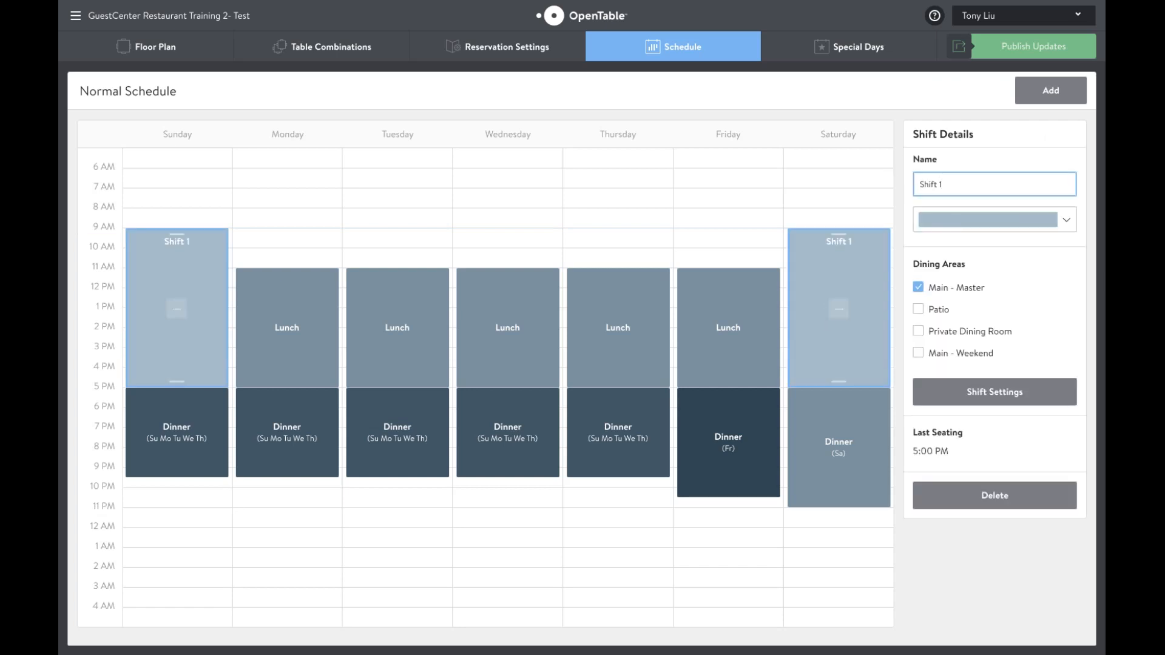
pyautogui.press('BackSpace')
pyautogui.press('BackSpace')
pyautogui.press('BackSpace')
pyautogui.write('B')
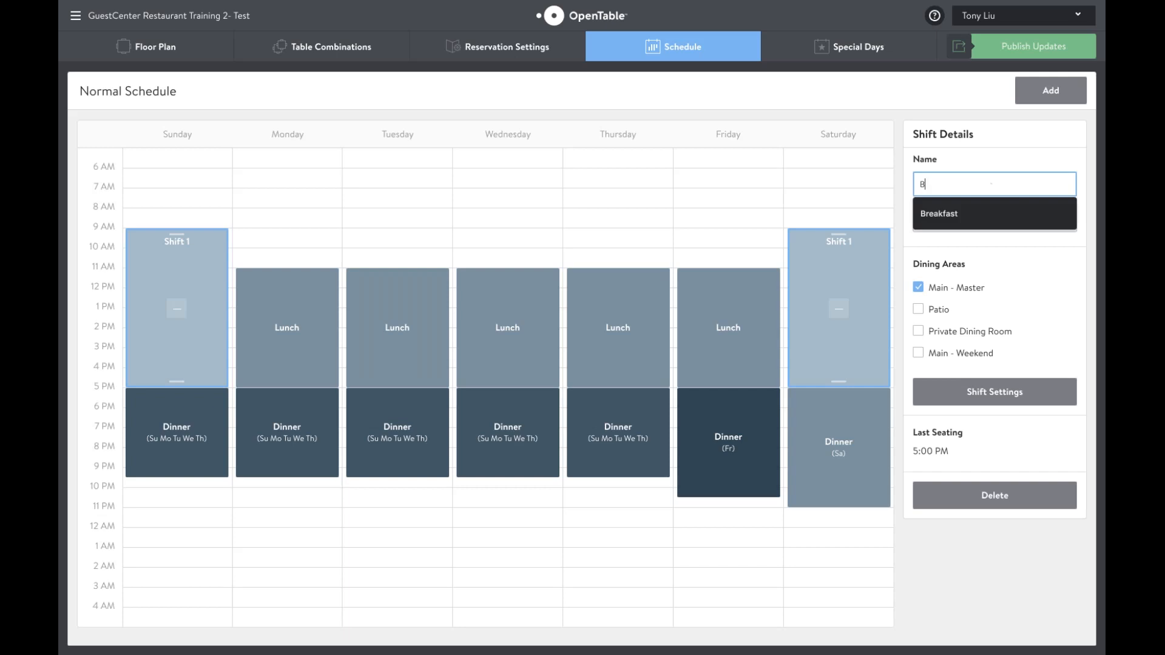
pyautogui.write('runcvh')
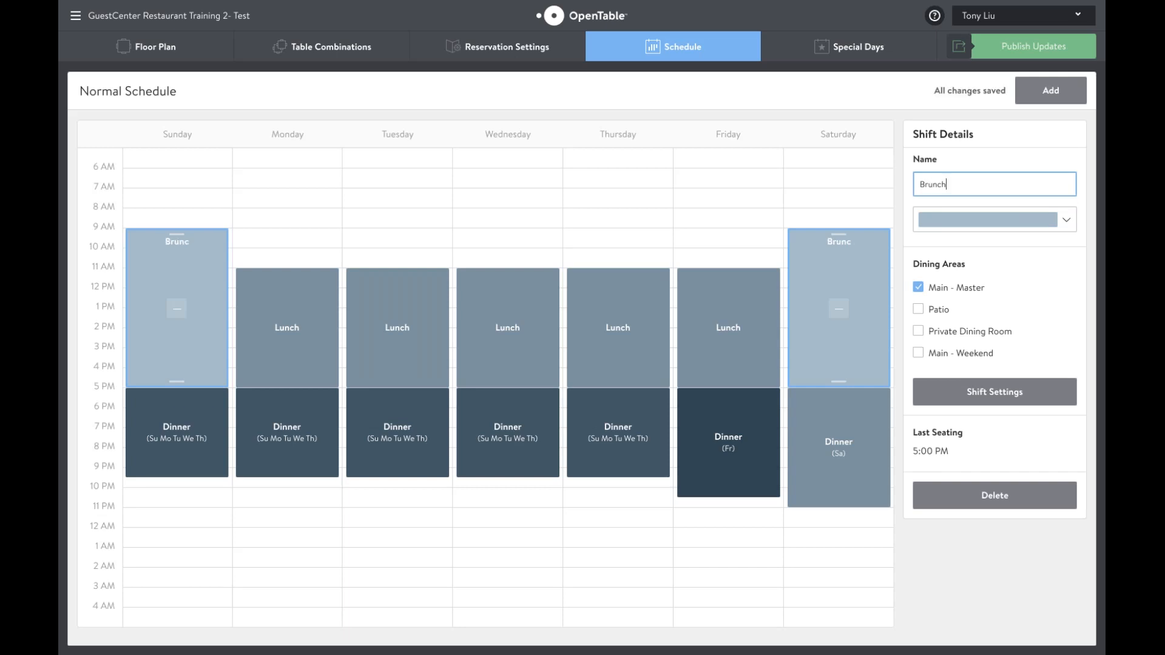
# - Change the Brunch shift's colour to the medium-dark slate blue, the fourth shade in the palette
pyautogui.click(963, 230)
pyautogui.click(957, 276)
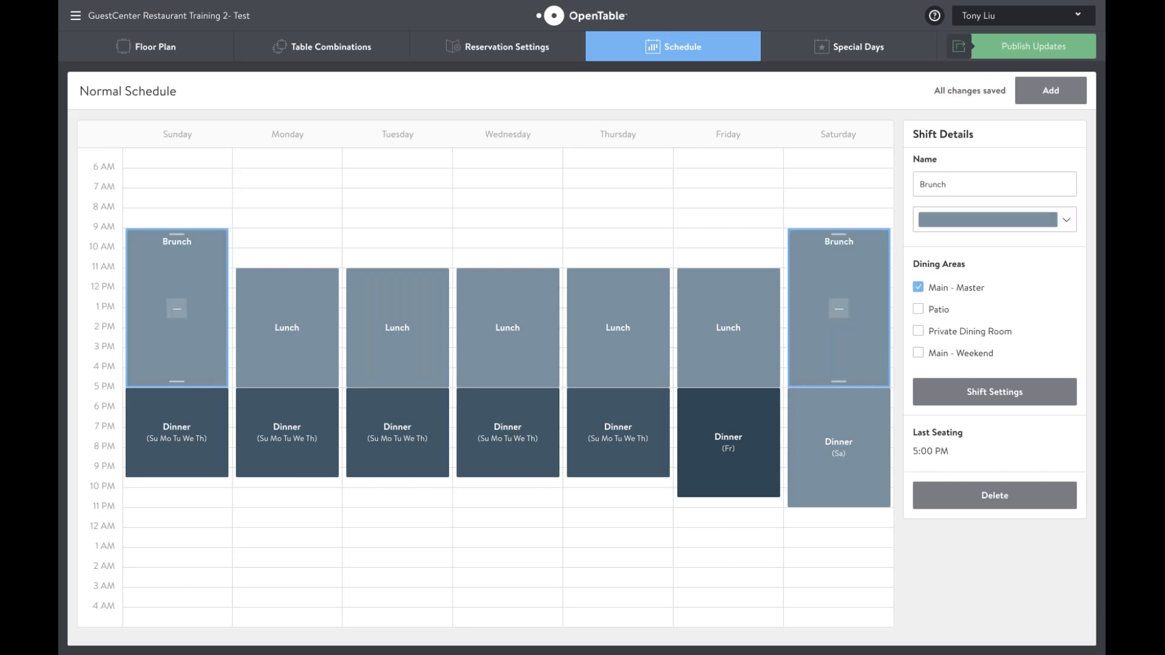
pyautogui.click(955, 228)
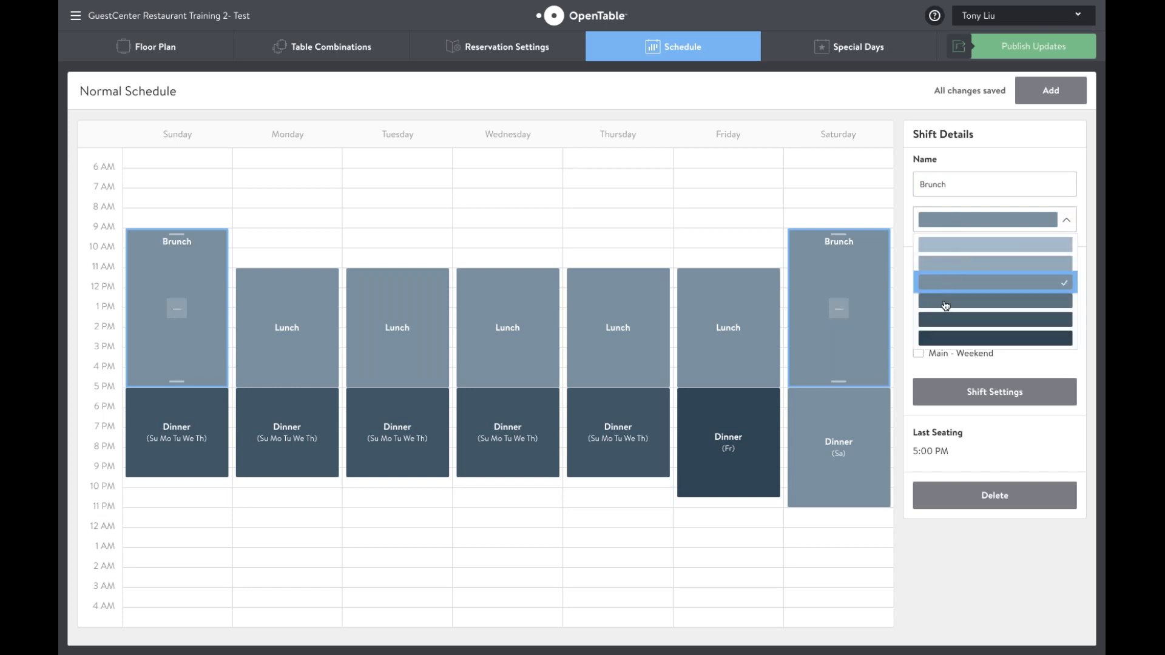
pyautogui.click(945, 302)
pyautogui.click(677, 206)
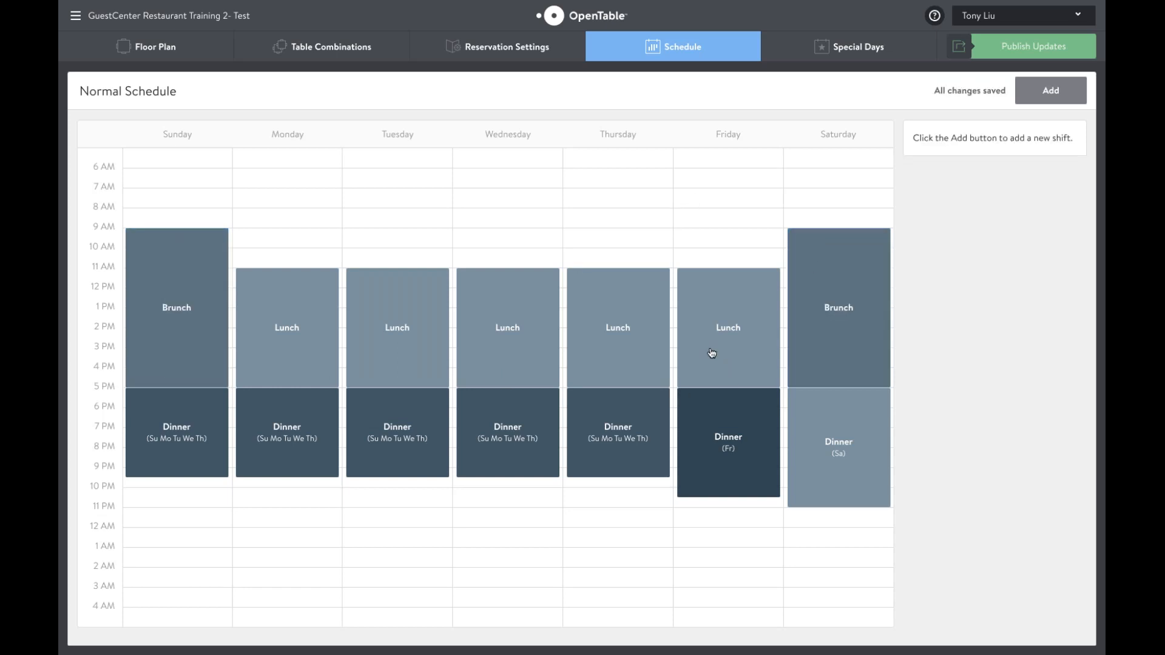
# - Assign the Brunch shift to the Main - Weekend dining area instead of Main - Master
pyautogui.click(847, 296)
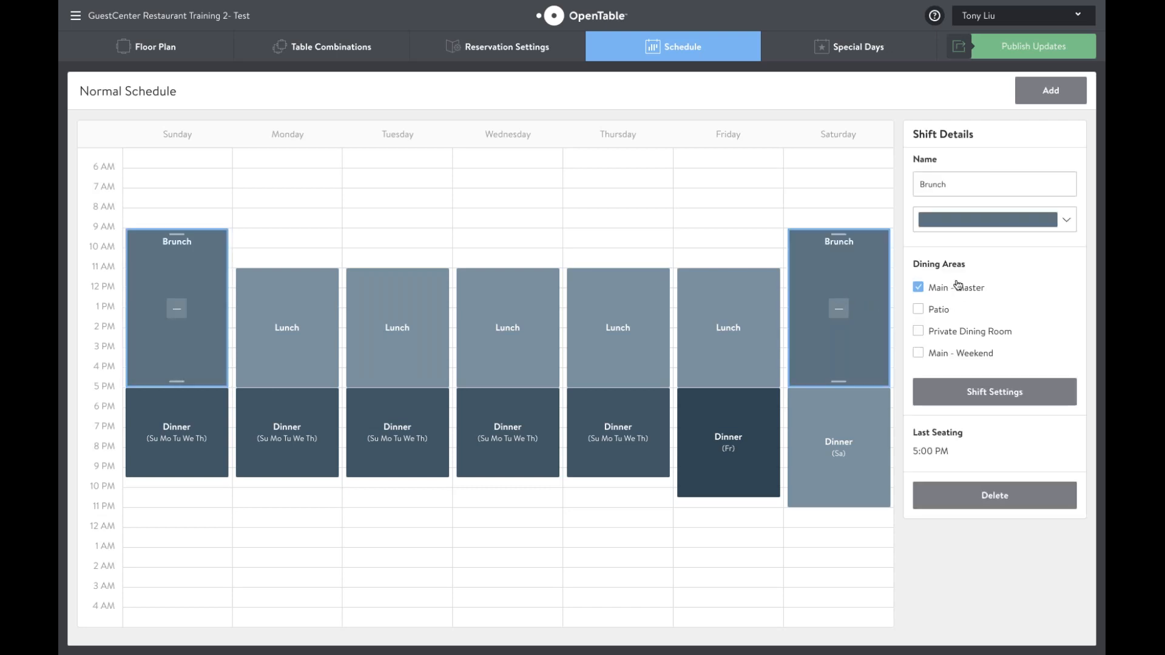
pyautogui.click(922, 358)
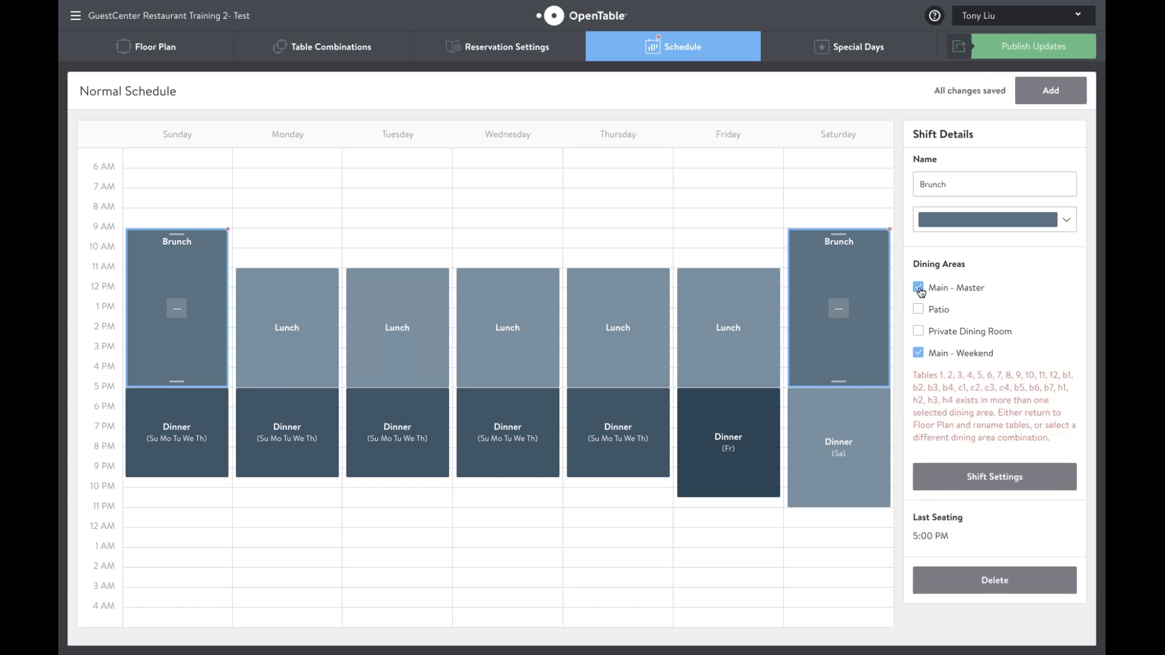
pyautogui.click(919, 290)
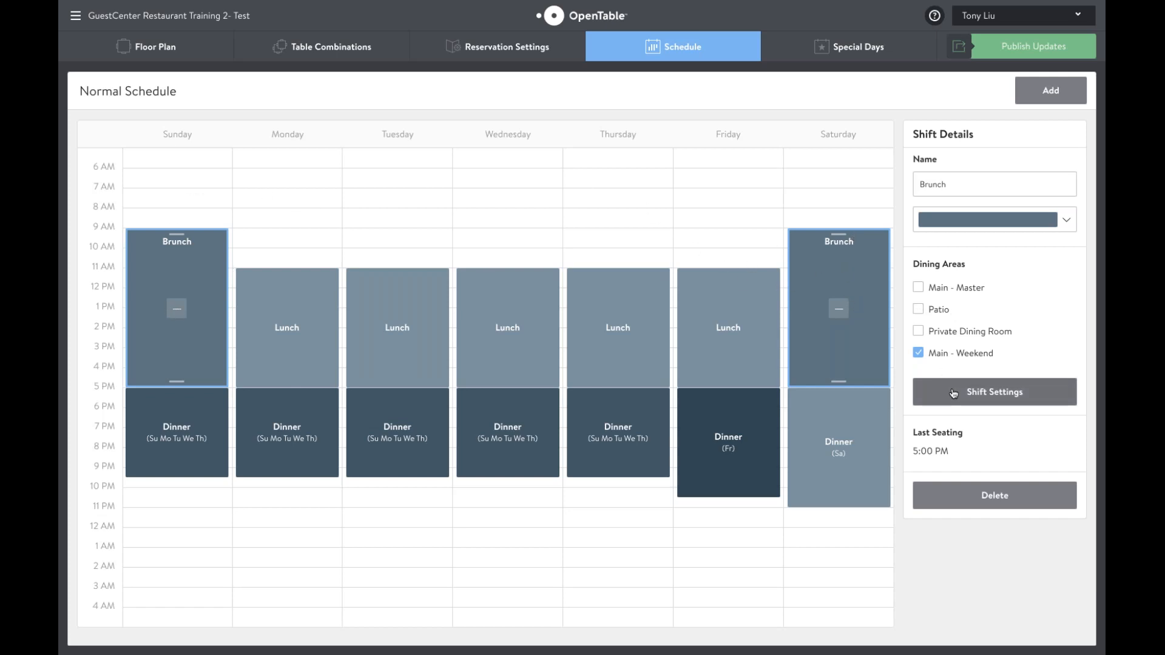
# - Open the Brunch shift's settings and examine its table availability, turn times, turn controls and flow controls
pyautogui.click(987, 394)
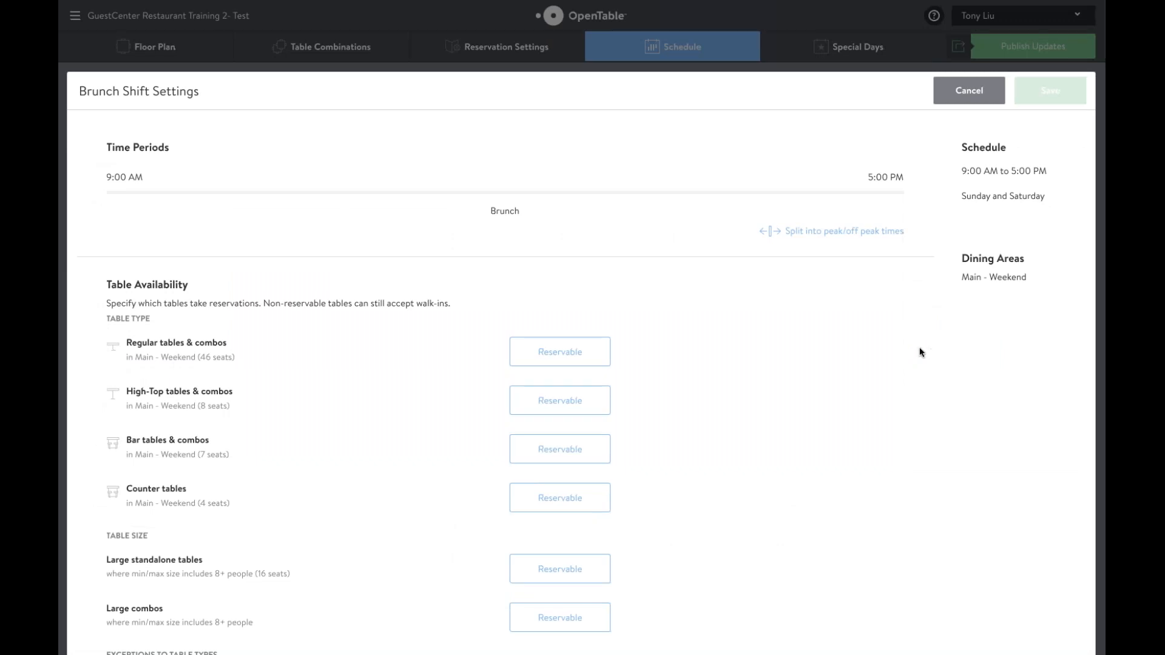
pyautogui.scroll(-1, 446, 298)
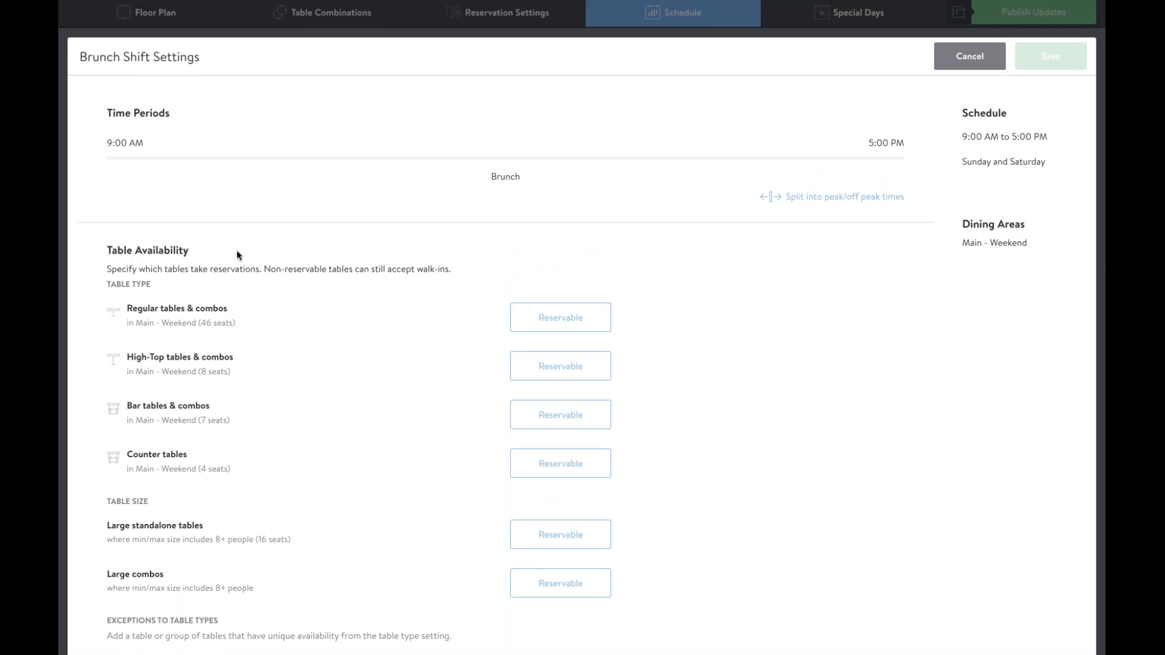
pyautogui.scroll(-3, 237, 252)
pyautogui.scroll(-6, 222, 419)
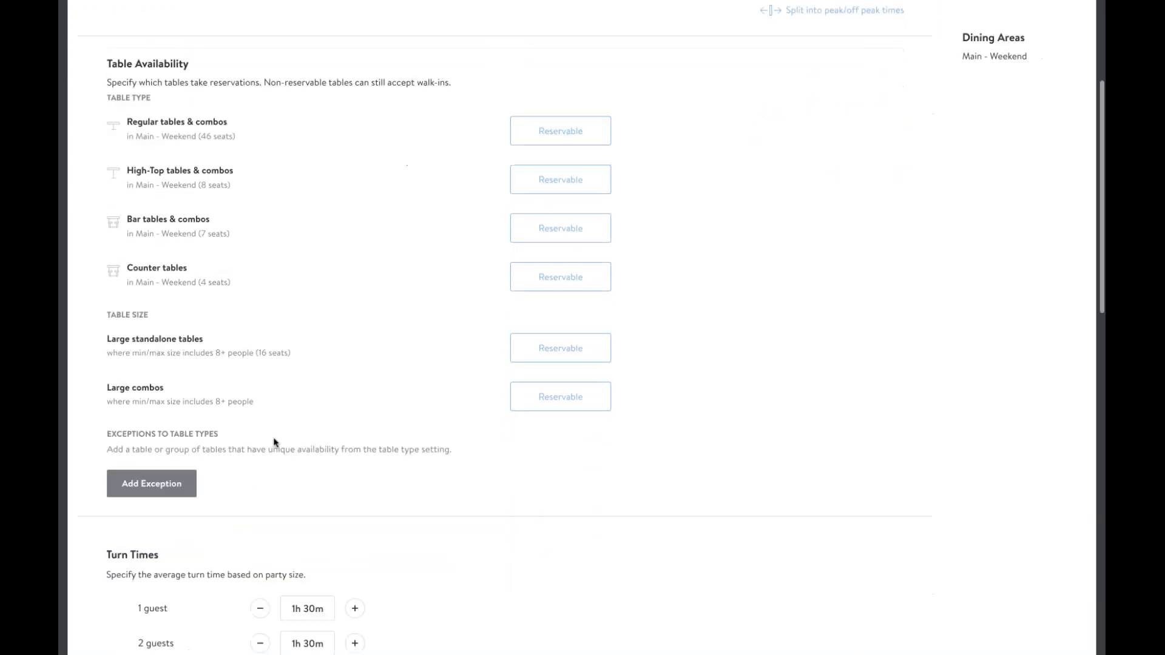
pyautogui.scroll(-10, 232, 402)
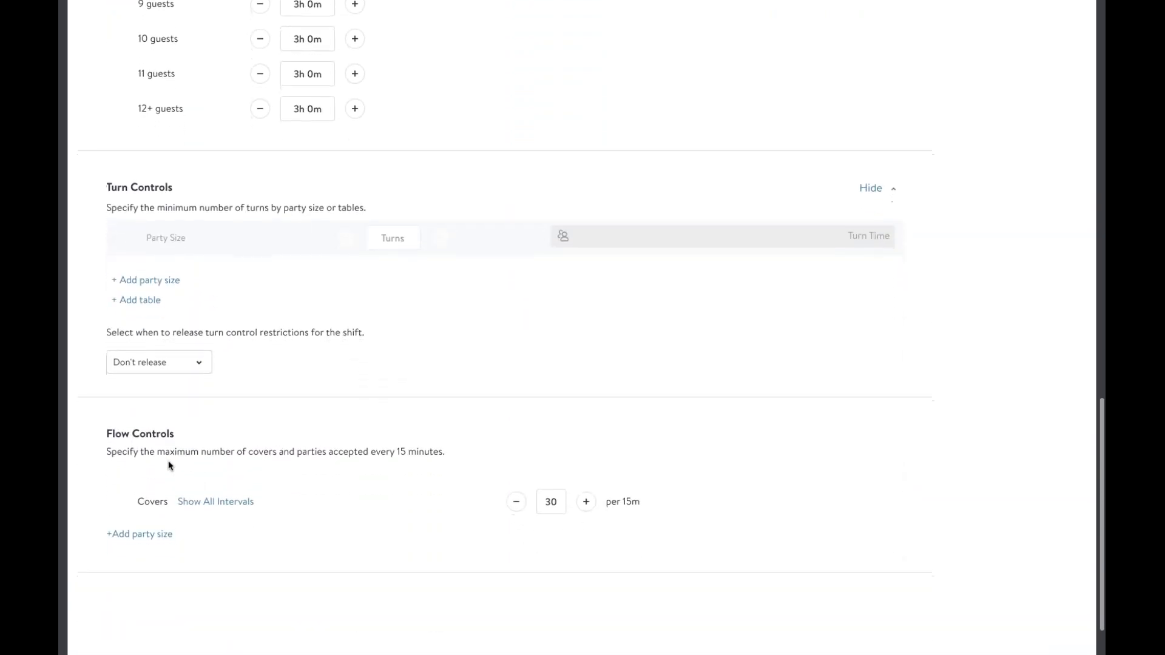
pyautogui.scroll(7, 489, 399)
pyautogui.scroll(11, 497, 410)
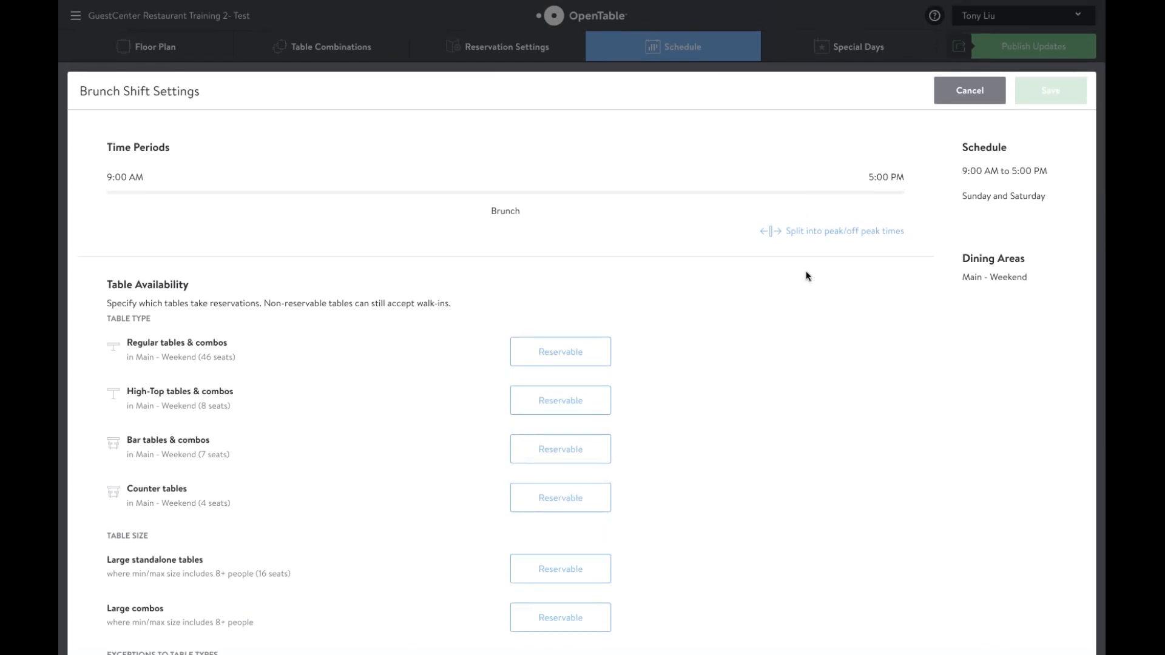
# - Split the Brunch shift into Early, Mid and Late periods, with Mid starting at 10:30 AM and Late at 2:00 PM
pyautogui.click(827, 236)
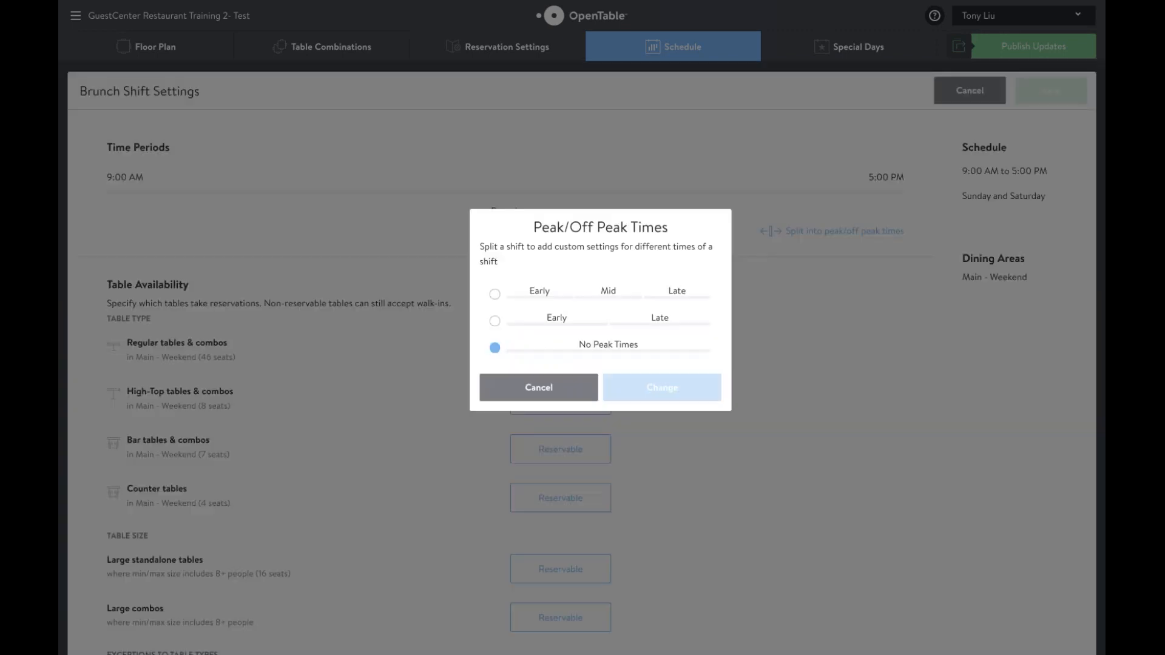
pyautogui.click(497, 297)
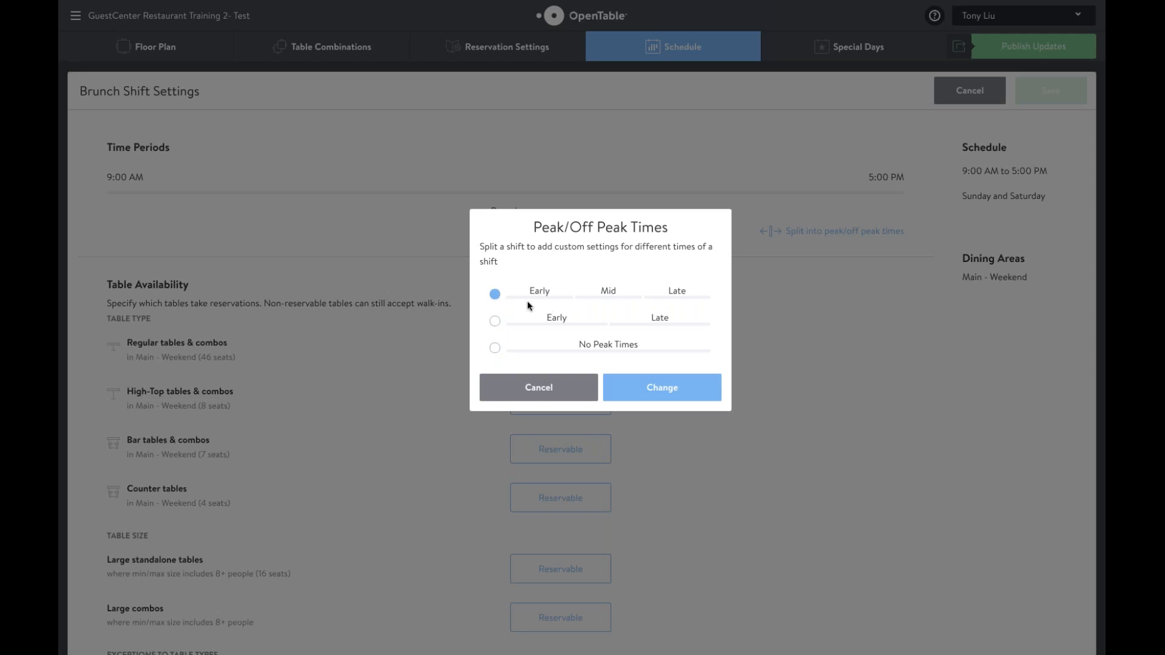
pyautogui.click(677, 393)
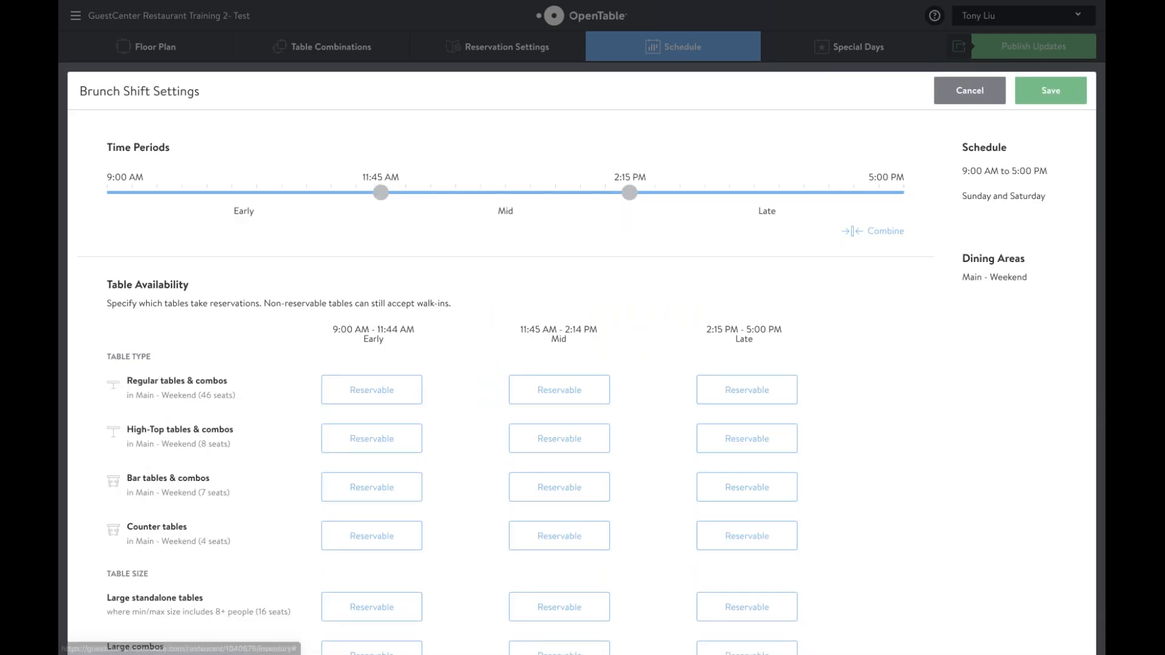
pyautogui.moveTo(381, 192); pyautogui.dragTo(256, 193)
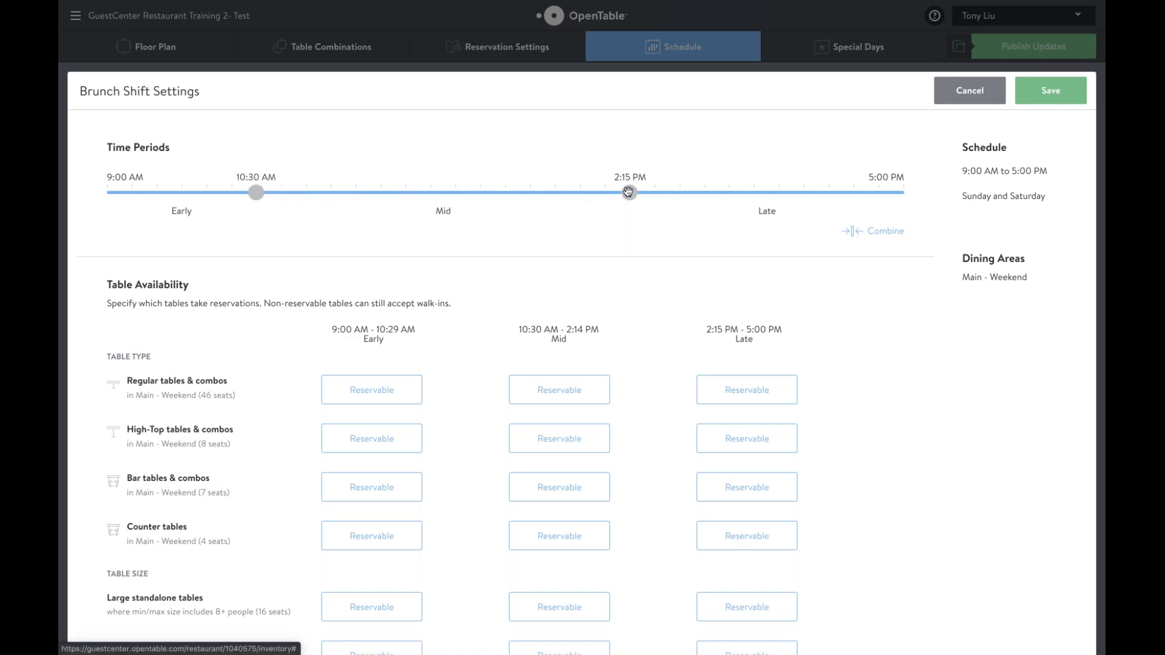
pyautogui.moveTo(629, 192)
pyautogui.mouseDown()
pyautogui.moveTo(600, 192)
pyautogui.moveTo(620, 192)
pyautogui.mouseUp()
pyautogui.moveTo(633, 192); pyautogui.dragTo(613, 194)
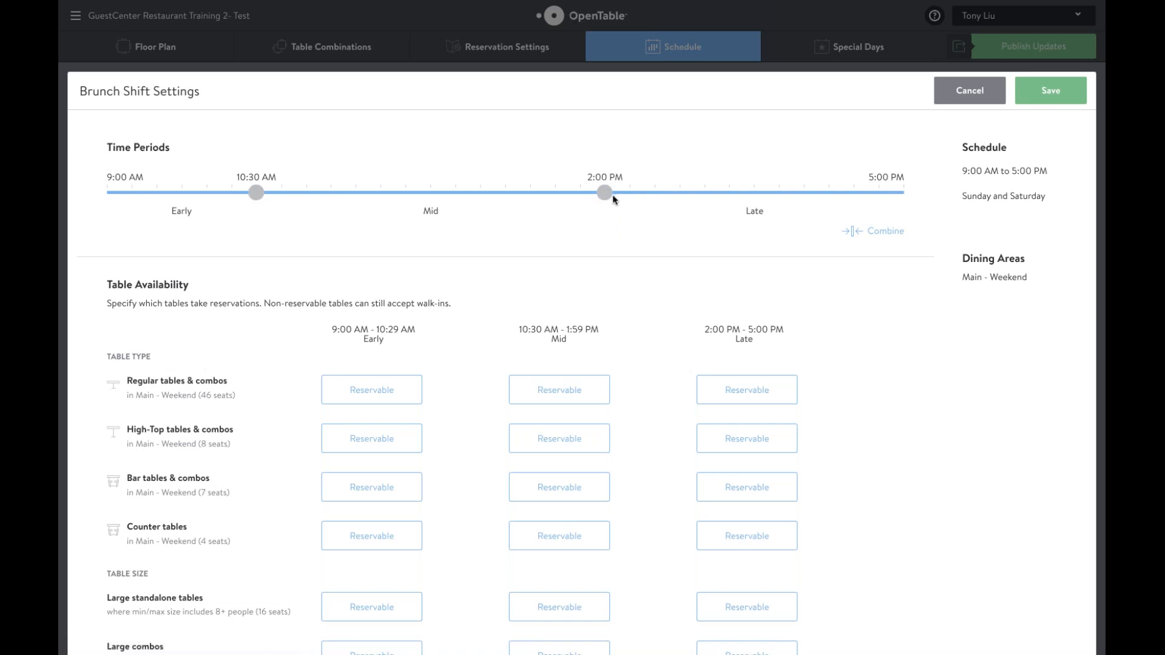
# - Make High-Top tables and combos non-reservable in the Early, Mid and Late periods of Brunch
pyautogui.scroll(-1, 697, 388)
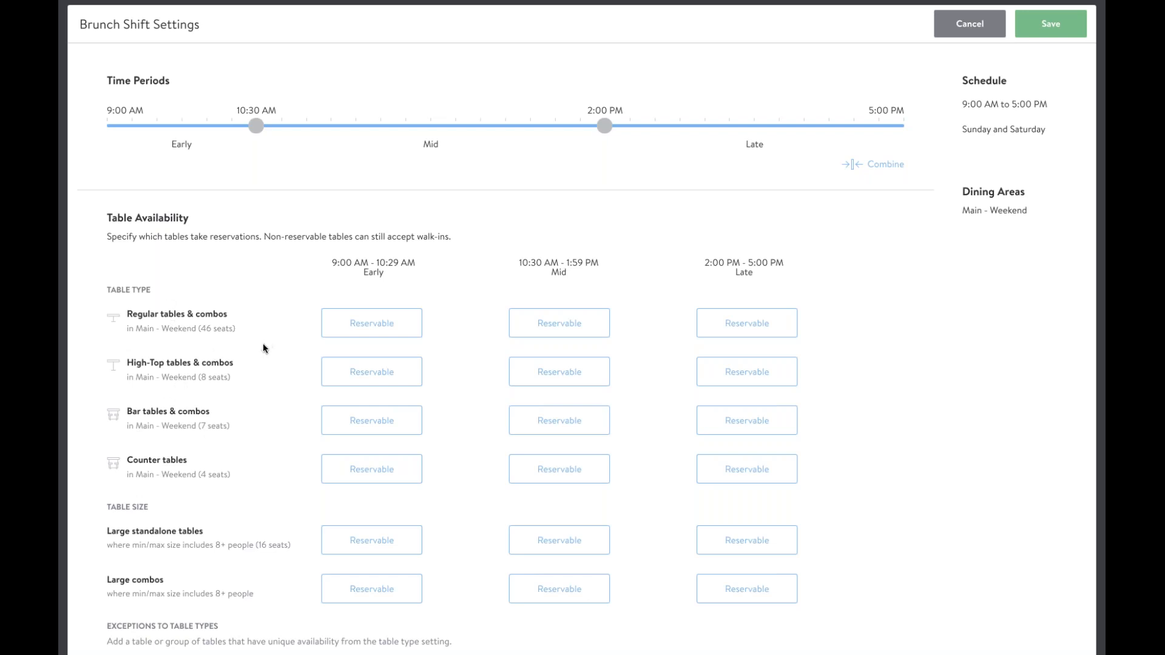
pyautogui.scroll(-2, 741, 382)
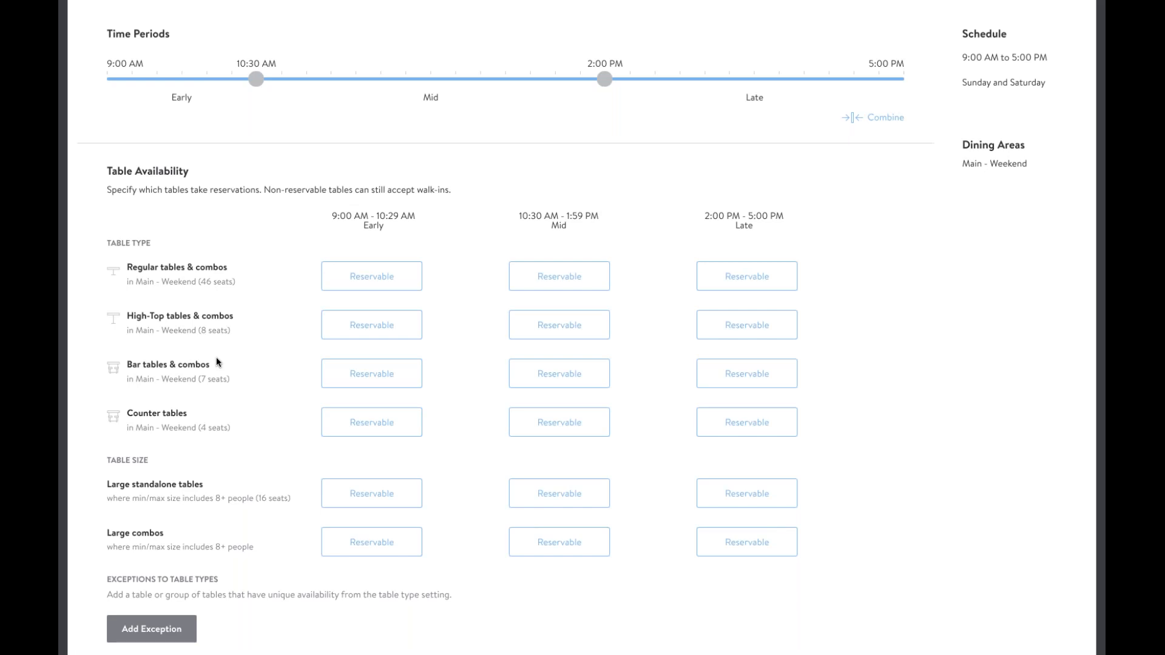
pyautogui.scroll(-1, 377, 346)
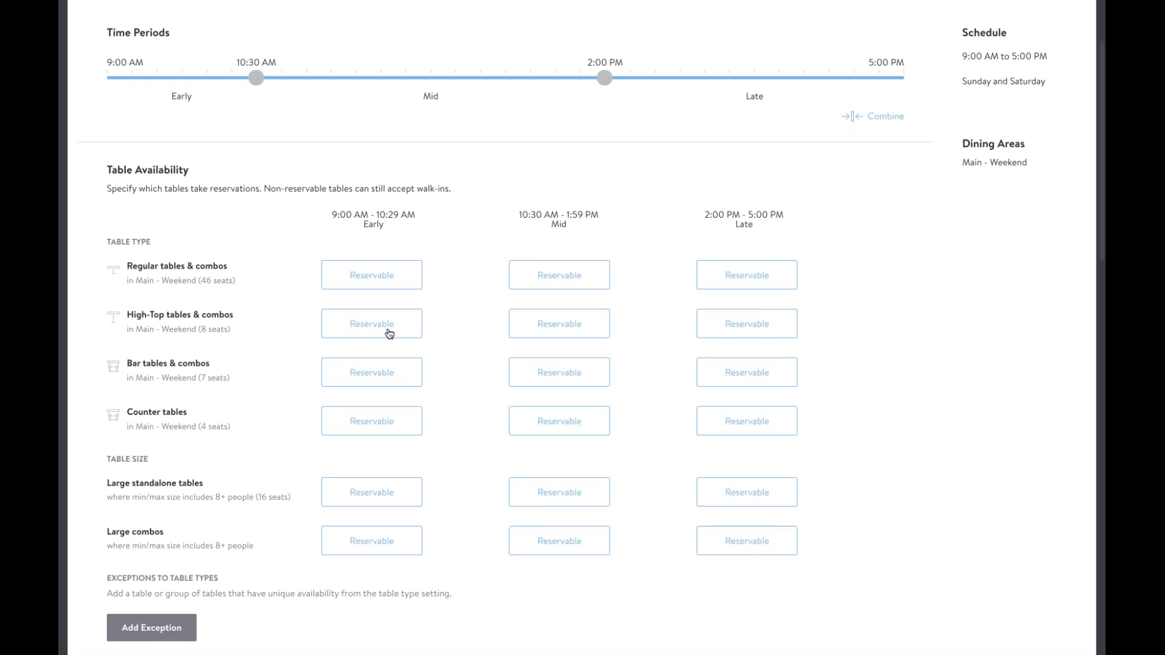
pyautogui.click(389, 333)
pyautogui.click(546, 330)
pyautogui.click(746, 330)
pyautogui.scroll(1, 692, 330)
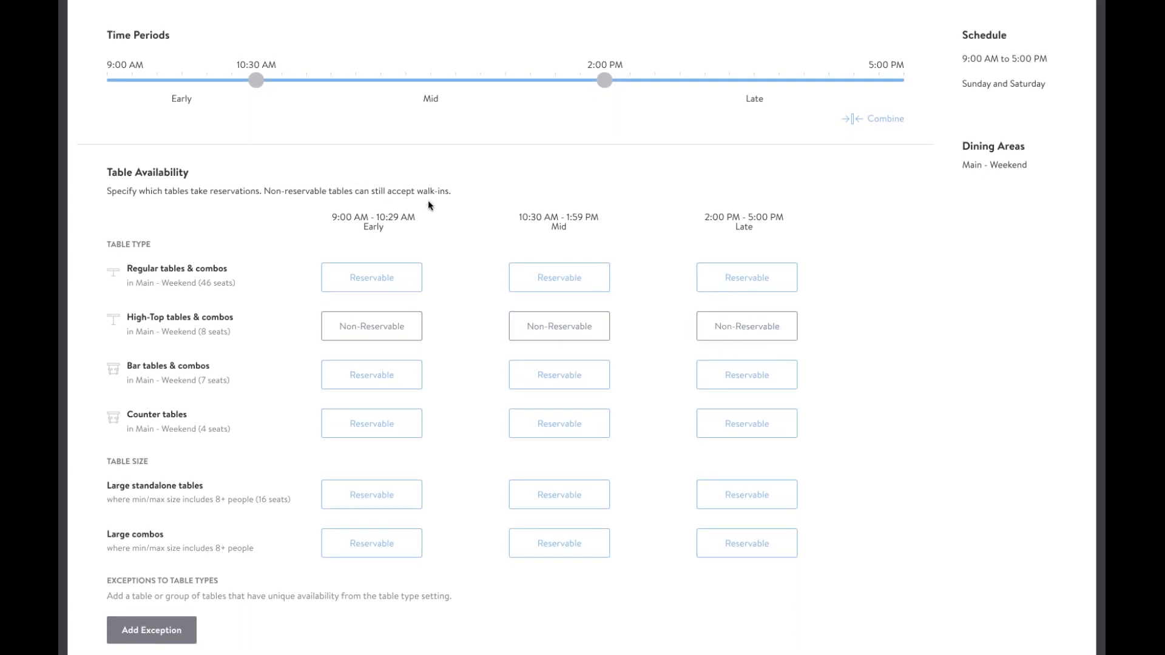
# - Make the Bar tables and combos and the Counter tables non-reservable in all three Brunch periods
pyautogui.scroll(-1, 371, 329)
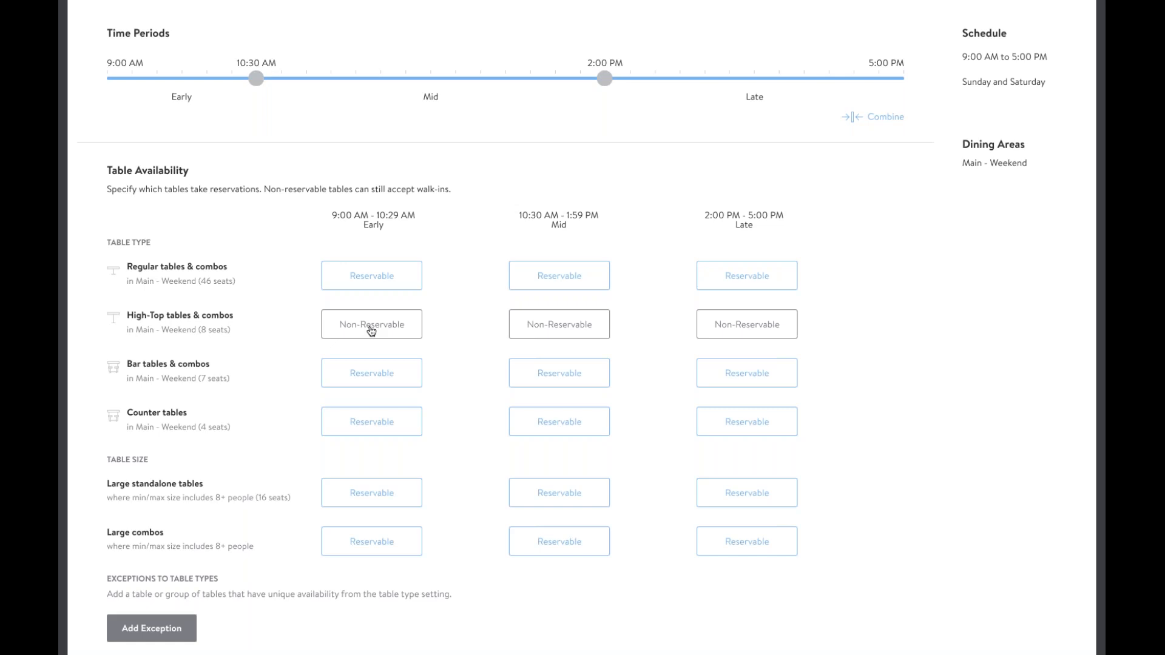
pyautogui.click(401, 375)
pyautogui.click(543, 375)
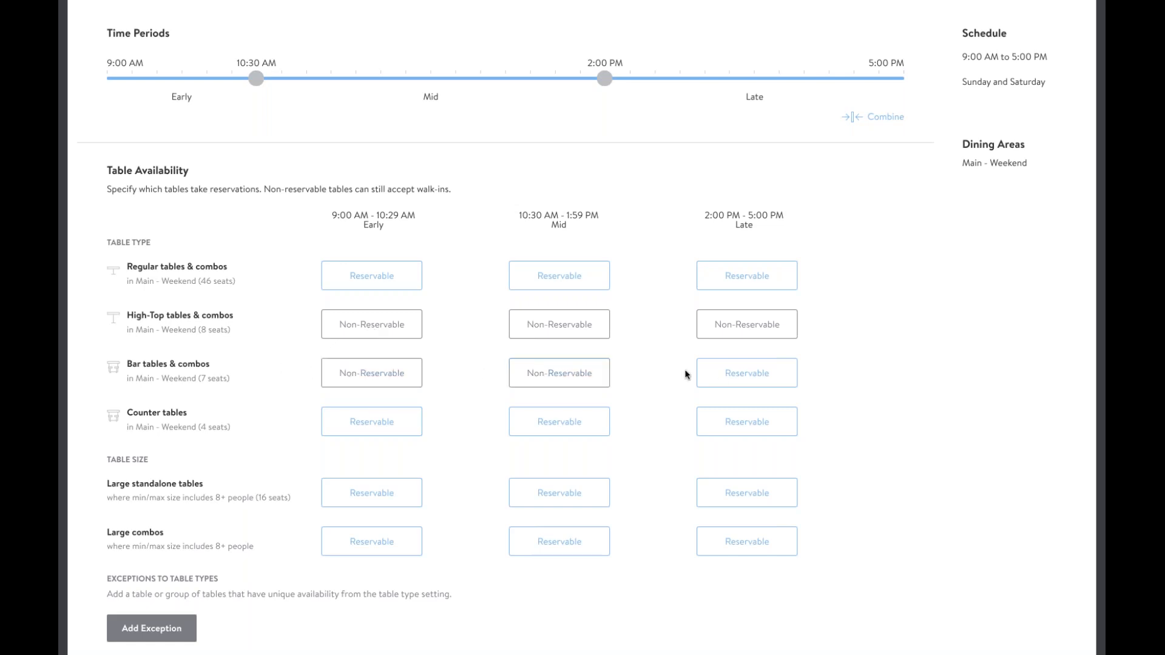
pyautogui.click(729, 375)
pyautogui.scroll(-1, 730, 375)
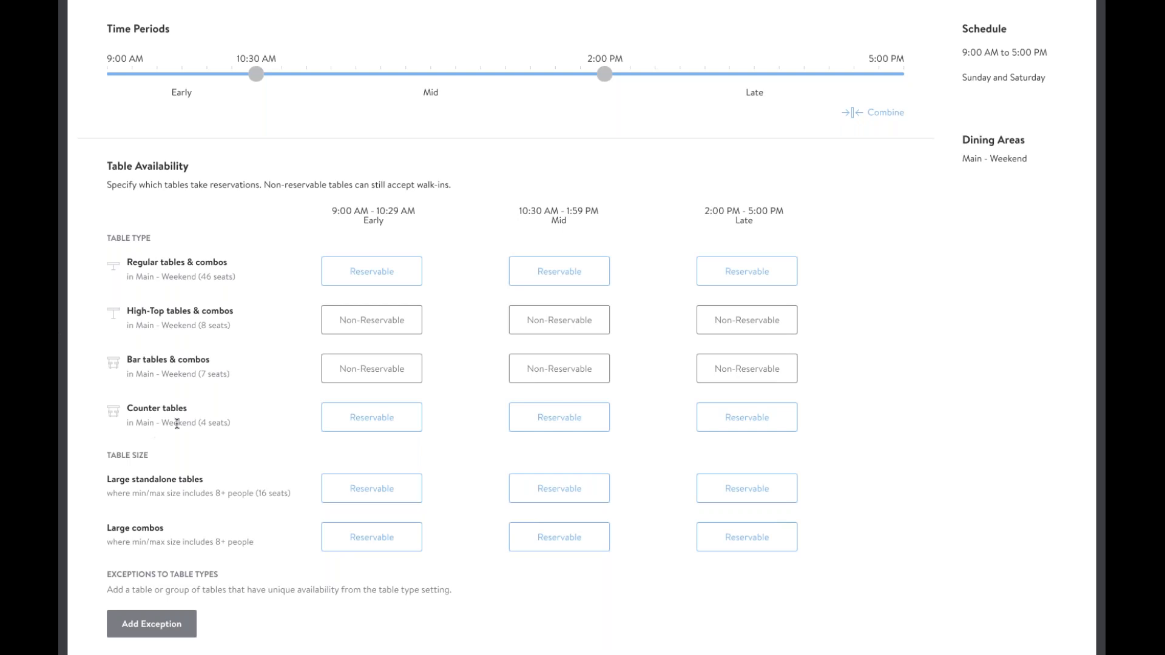
pyautogui.click(355, 422)
pyautogui.click(589, 420)
pyautogui.click(744, 422)
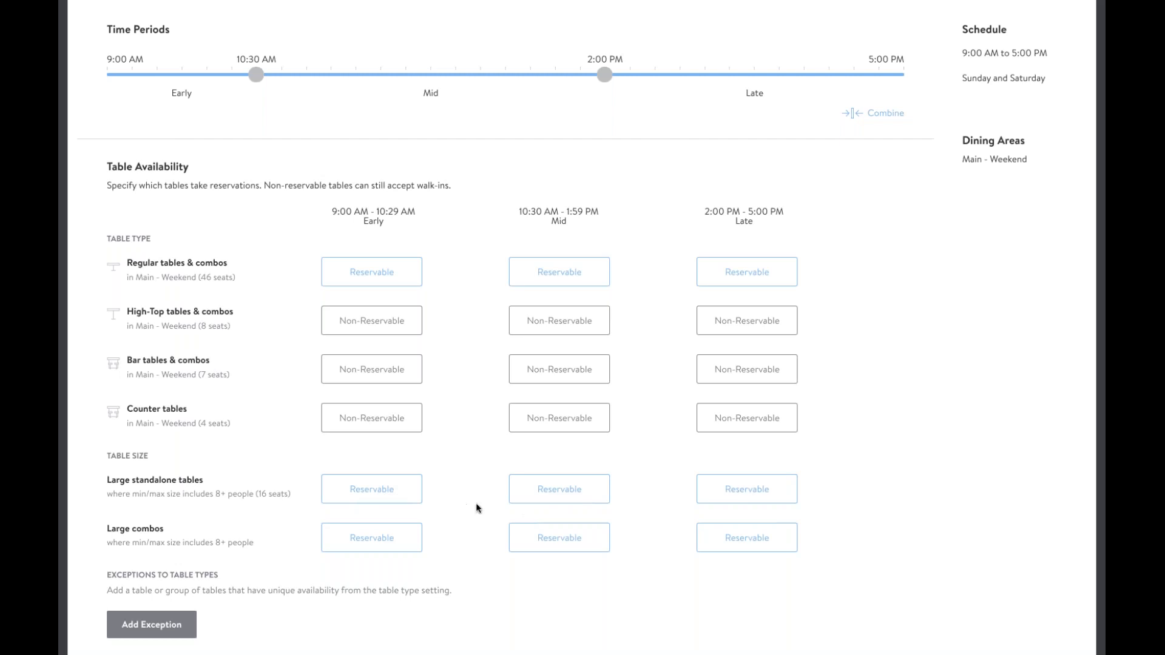
# - Make large combos non-reservable in the Early, Mid and Late periods of Brunch
pyautogui.scroll(1, 471, 485)
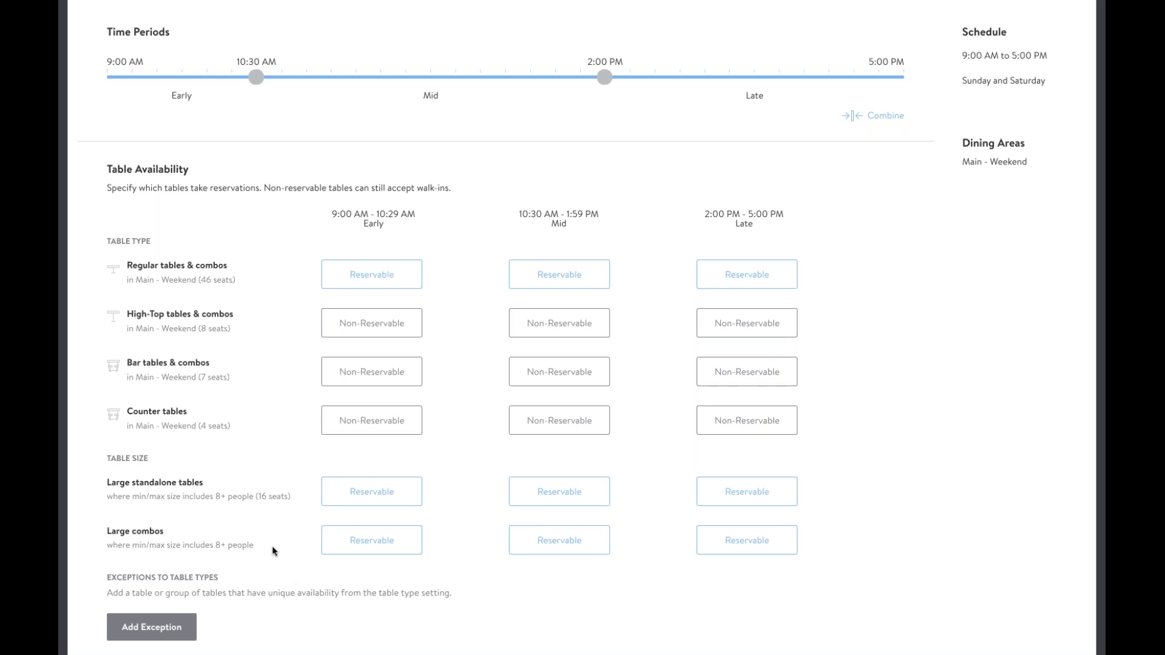
pyautogui.click(421, 545)
pyautogui.click(588, 544)
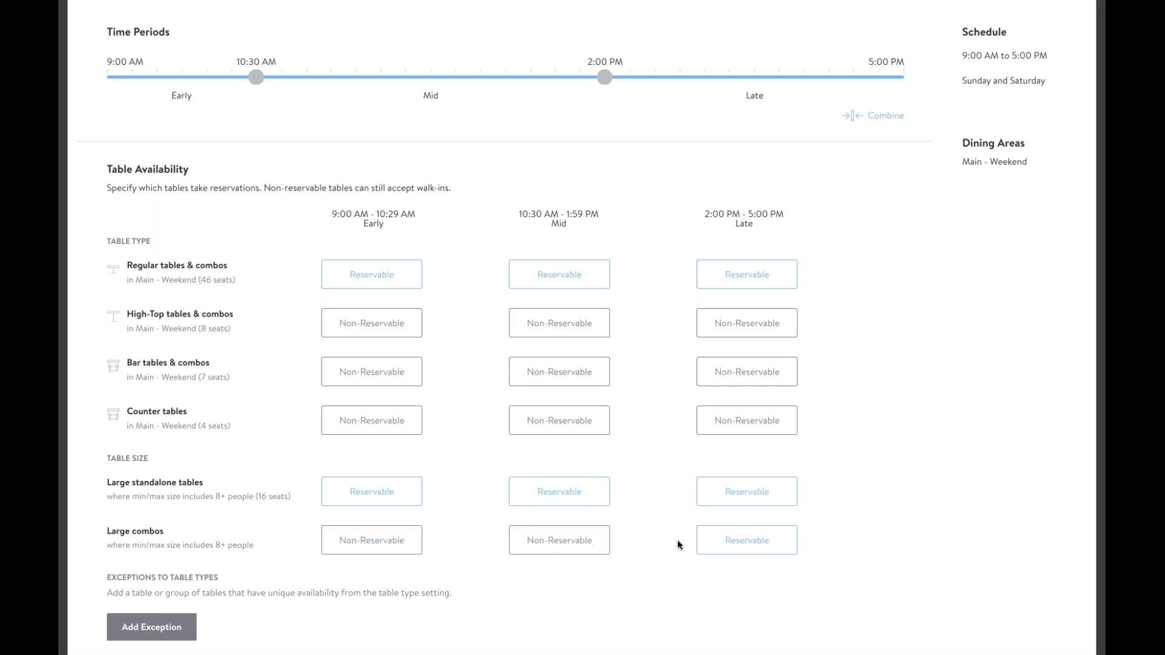
pyautogui.click(725, 543)
# - Review the Main - Weekend tables that can be added as availability exceptions, and leave the selection without adding any
pyautogui.scroll(-1, 145, 553)
pyautogui.click(145, 549)
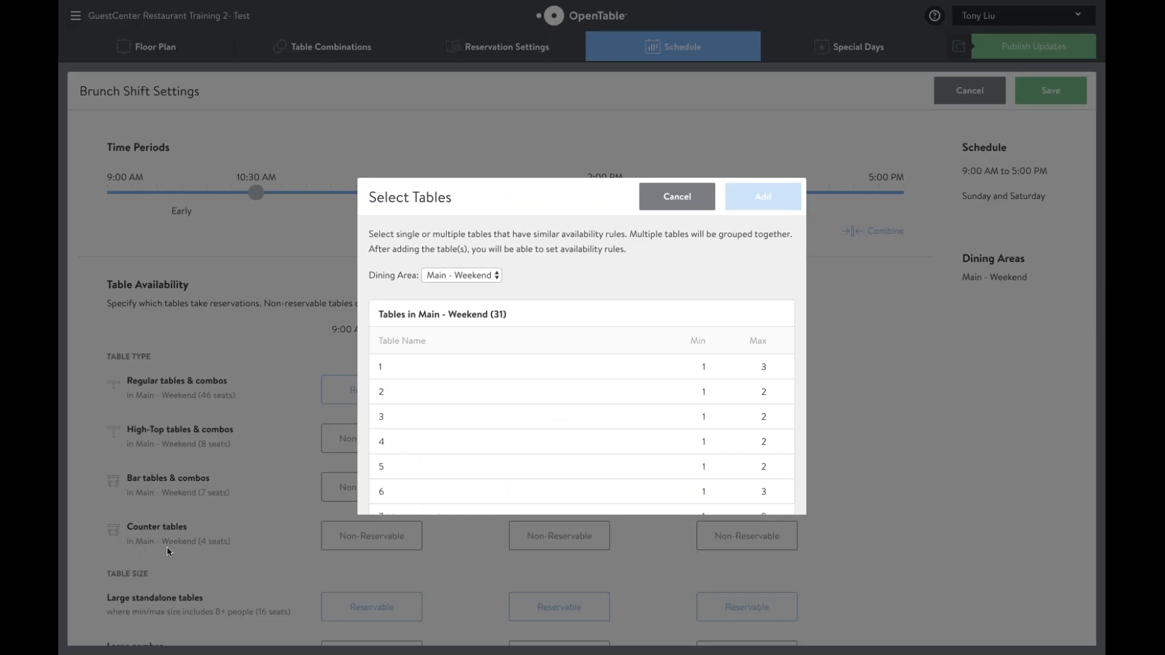
pyautogui.scroll(-3, 584, 447)
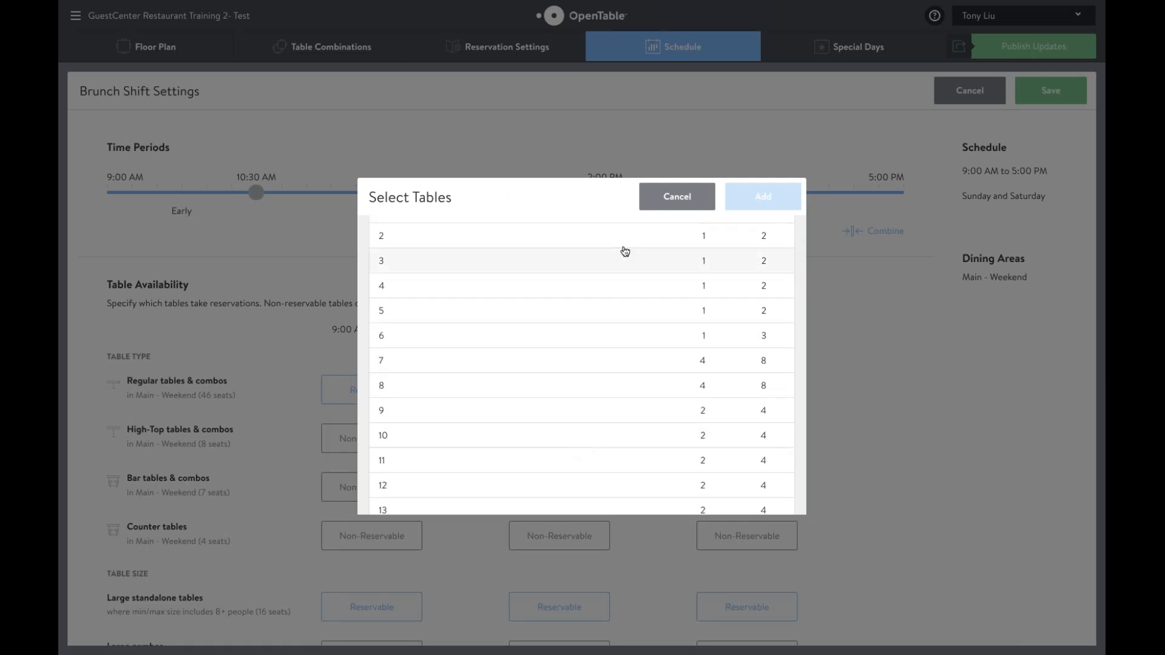
pyautogui.click(697, 198)
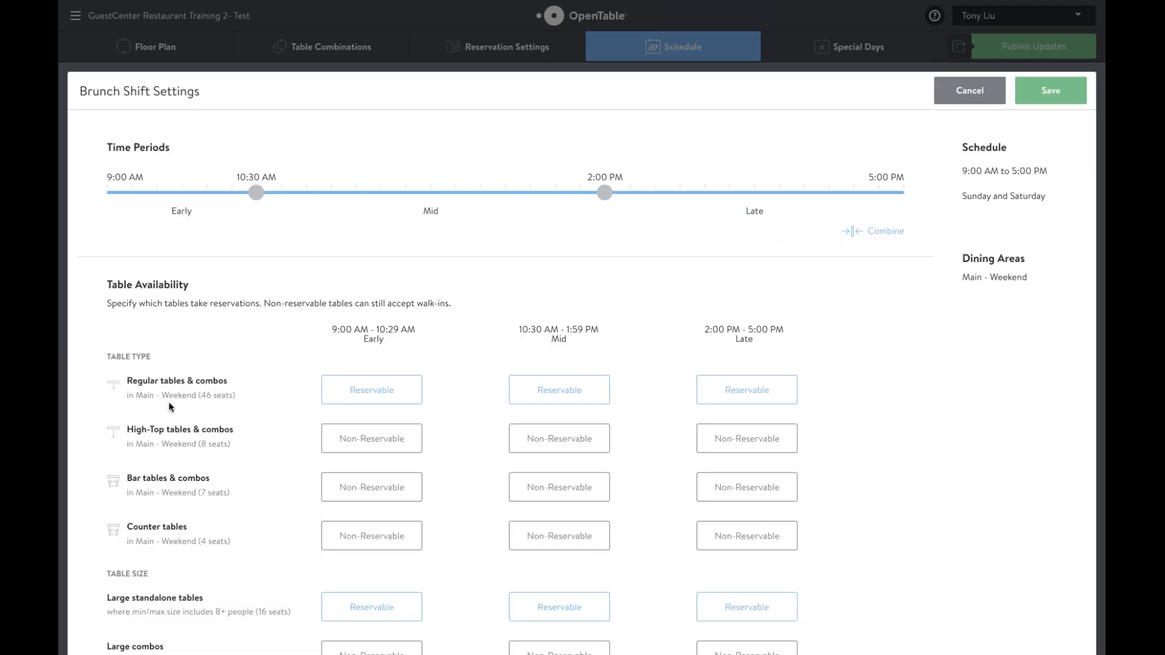
pyautogui.scroll(-1, 179, 364)
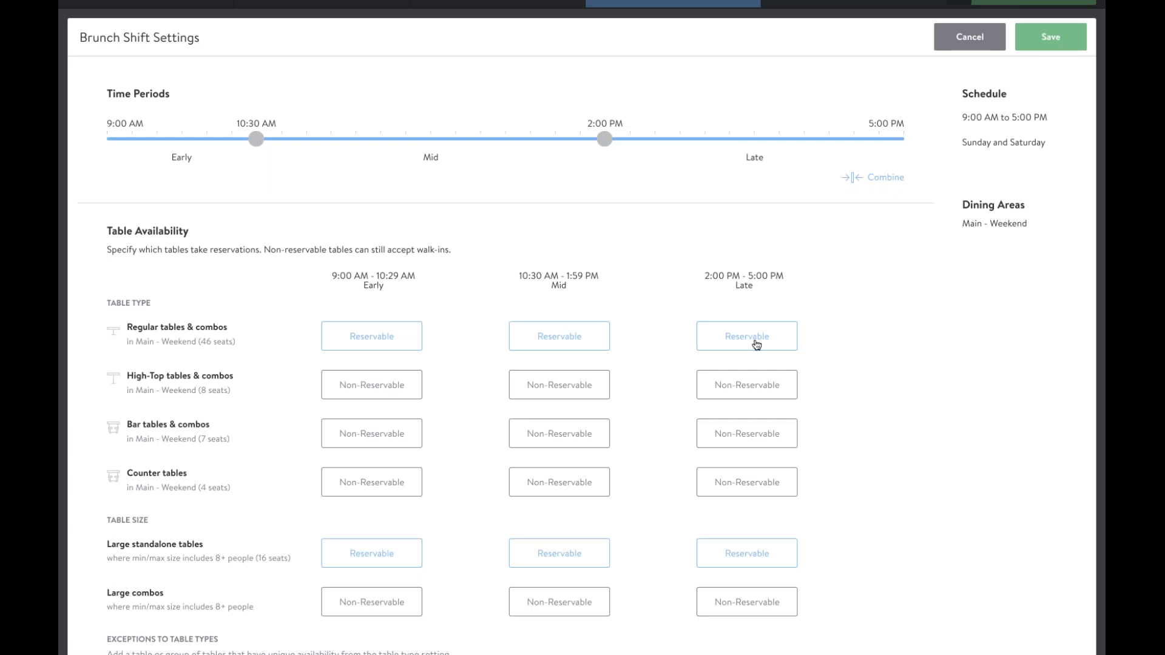
# - Add table 13 in Main - Weekend as an exception to the Brunch table types
pyautogui.scroll(-2, 228, 586)
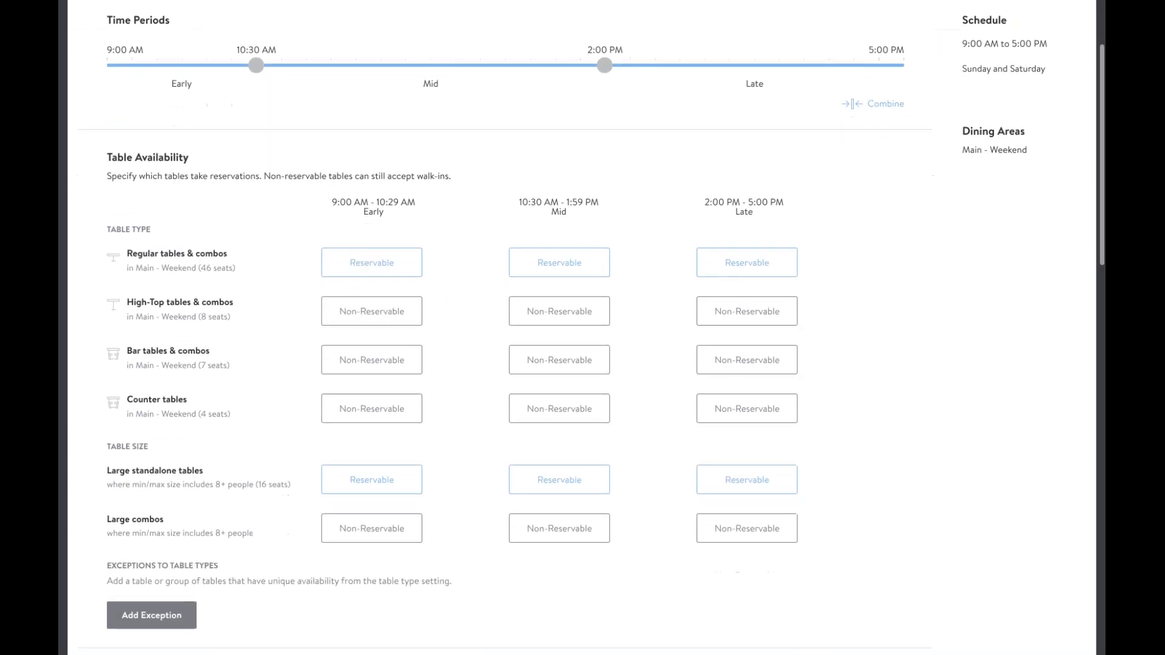
pyautogui.click(156, 595)
pyautogui.scroll(-2, 557, 388)
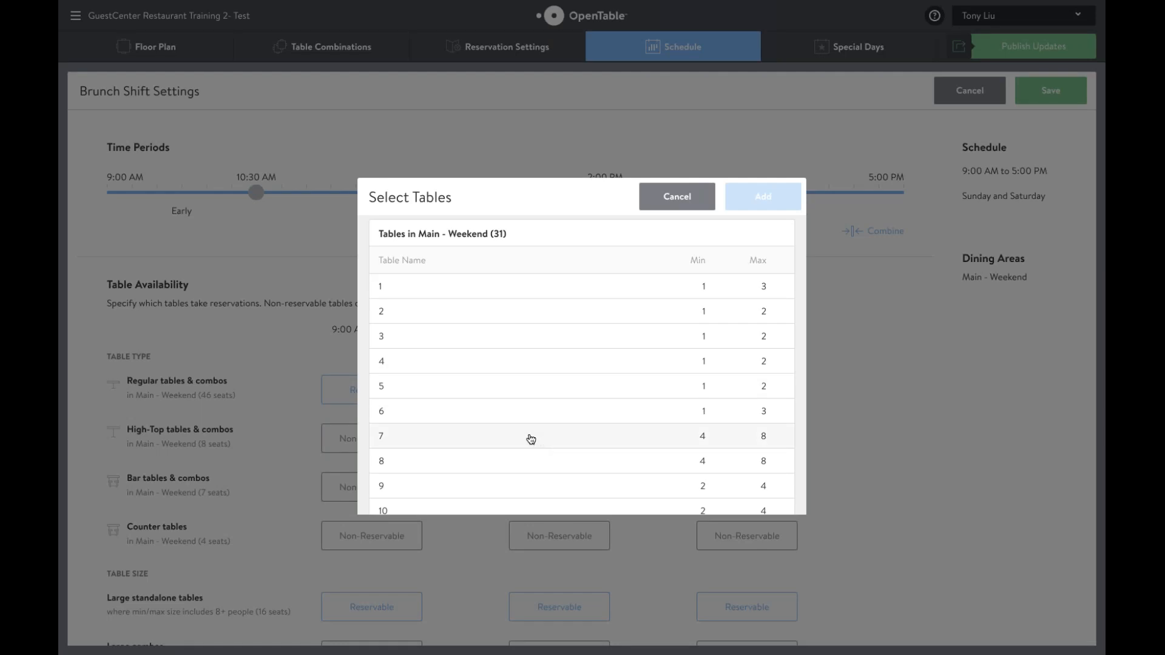
pyautogui.scroll(-3, 531, 440)
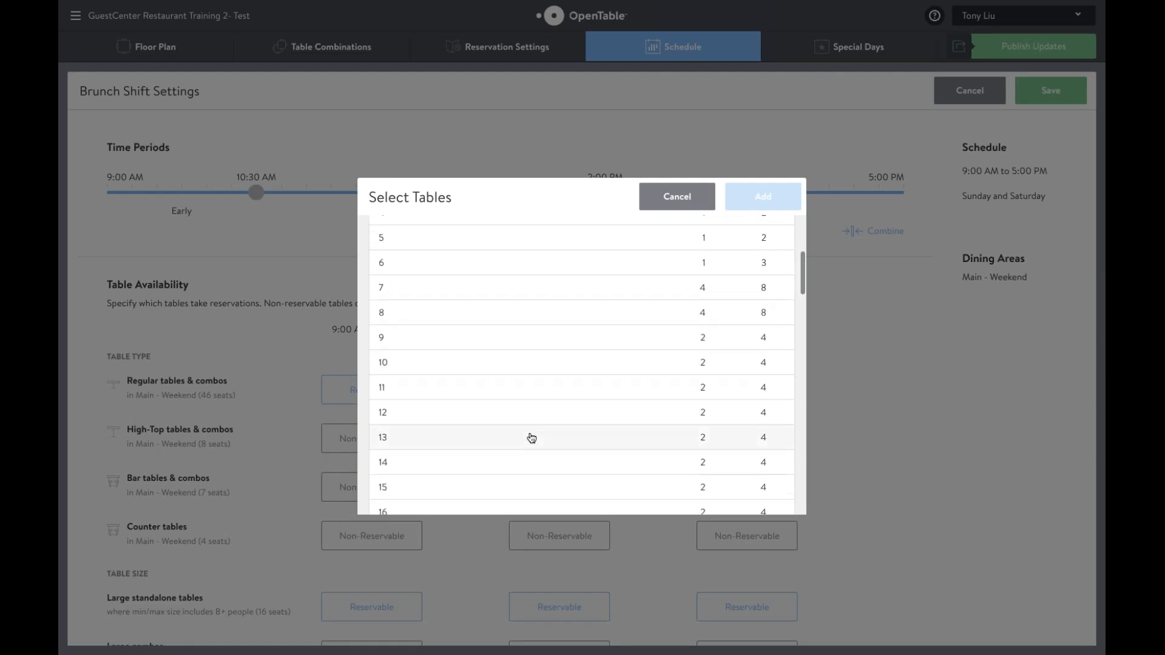
pyautogui.scroll(-1, 532, 422)
pyautogui.click(530, 382)
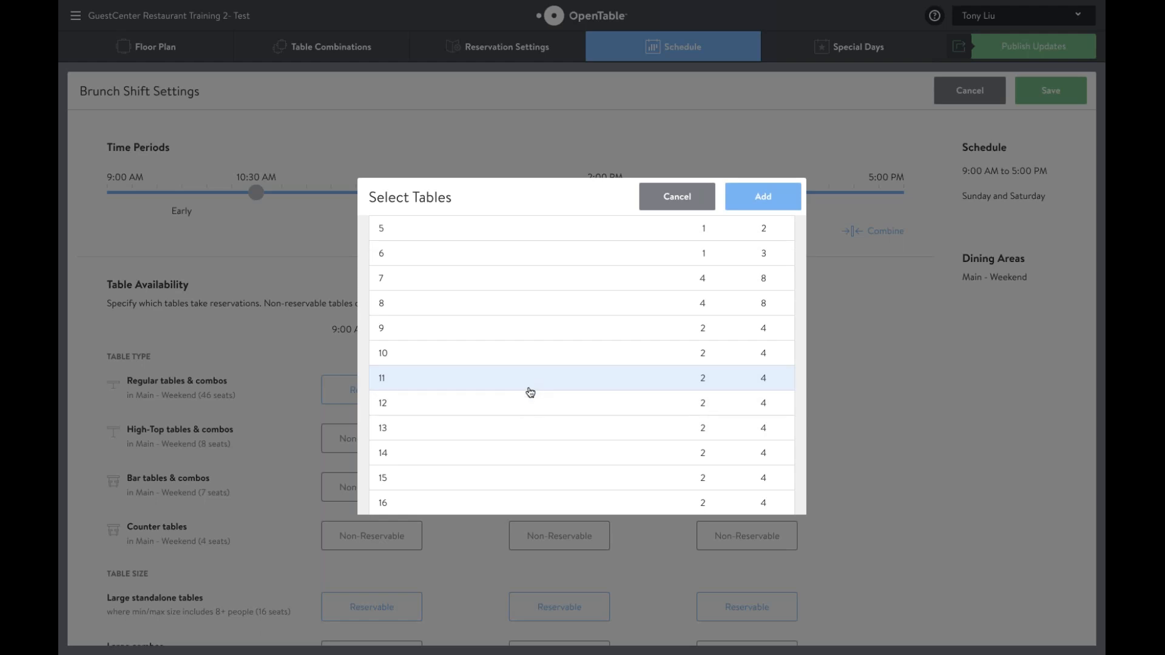
pyautogui.click(513, 431)
pyautogui.click(521, 382)
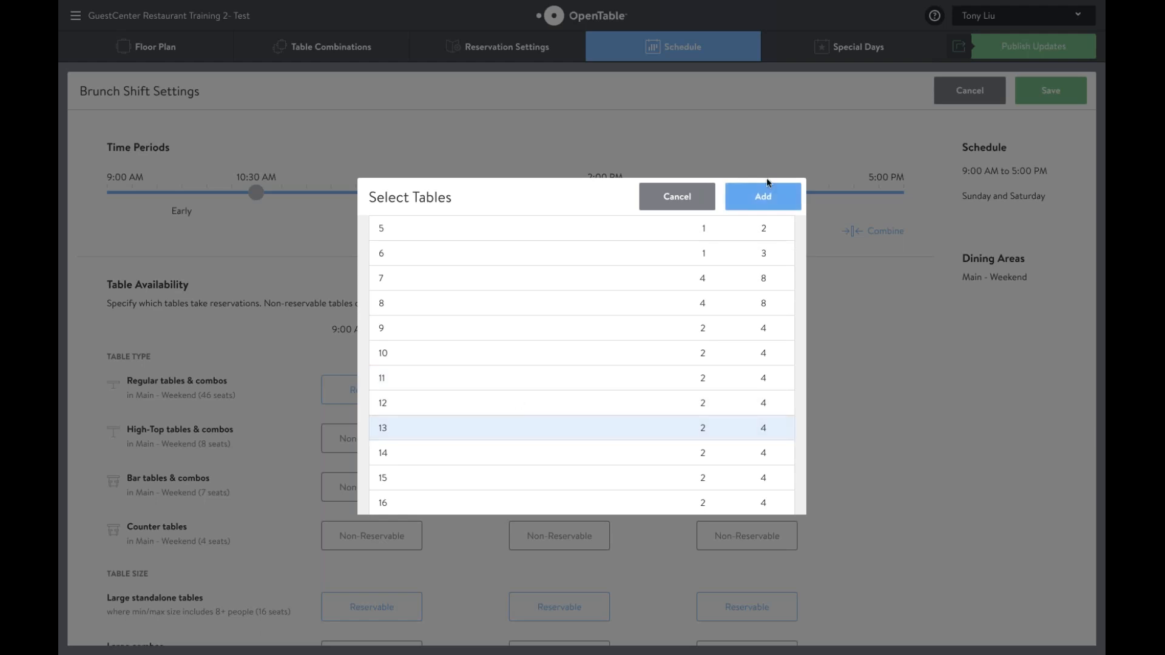
pyautogui.click(763, 196)
# - Make the table 13 exception non-reservable in the Early, Mid and Late periods
pyautogui.scroll(-4, 640, 435)
pyautogui.click(400, 487)
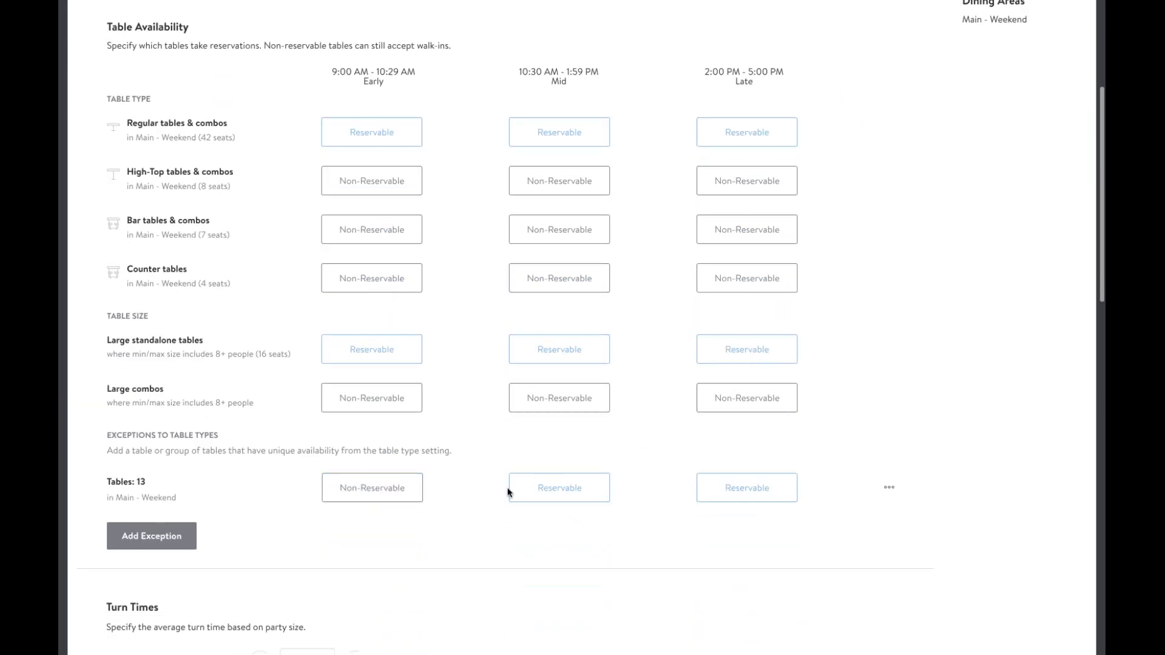
pyautogui.click(583, 488)
pyautogui.click(719, 488)
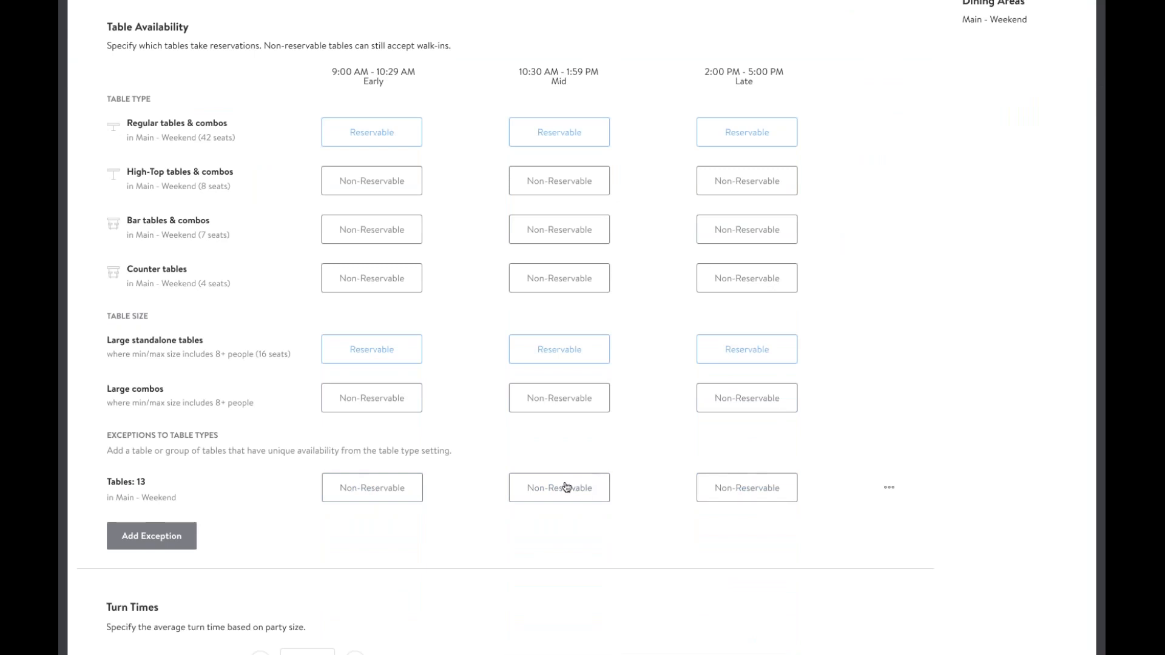
# - Add Main - Weekend tables 2, 3, 4 and 5 together as one grouped availability exception
pyautogui.click(156, 536)
pyautogui.click(531, 391)
pyautogui.click(525, 416)
pyautogui.click(520, 441)
pyautogui.click(513, 466)
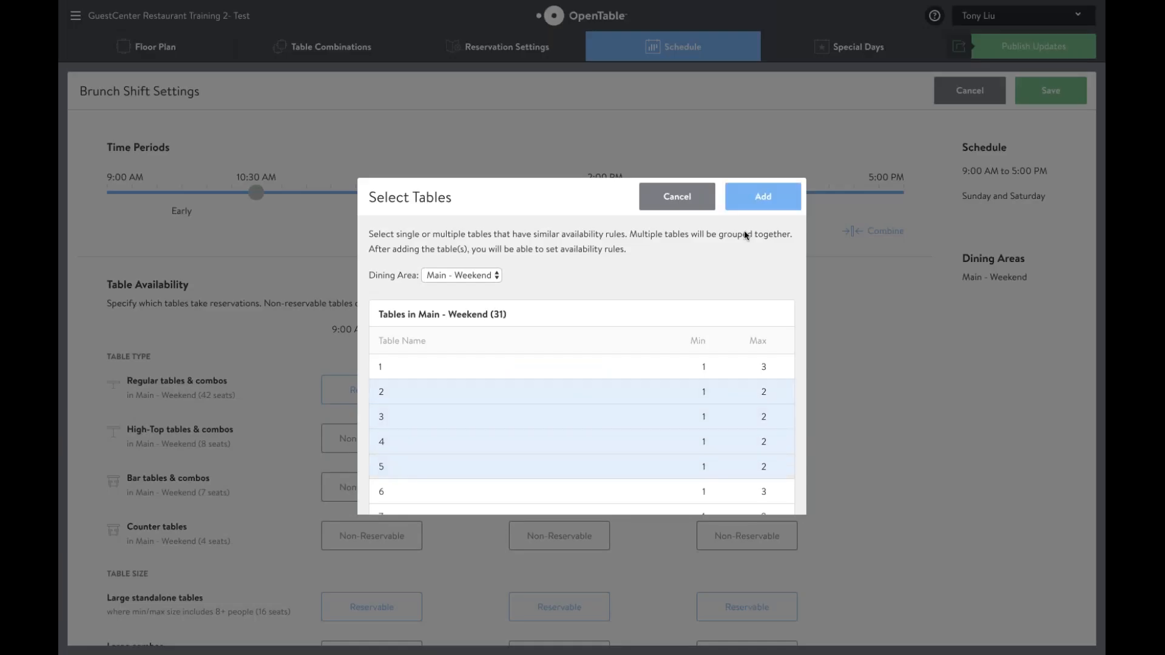
pyautogui.click(752, 197)
# - Make the exception for tables 2, 3, 4 and 5 non-reservable in all three Brunch periods
pyautogui.scroll(-2, 366, 476)
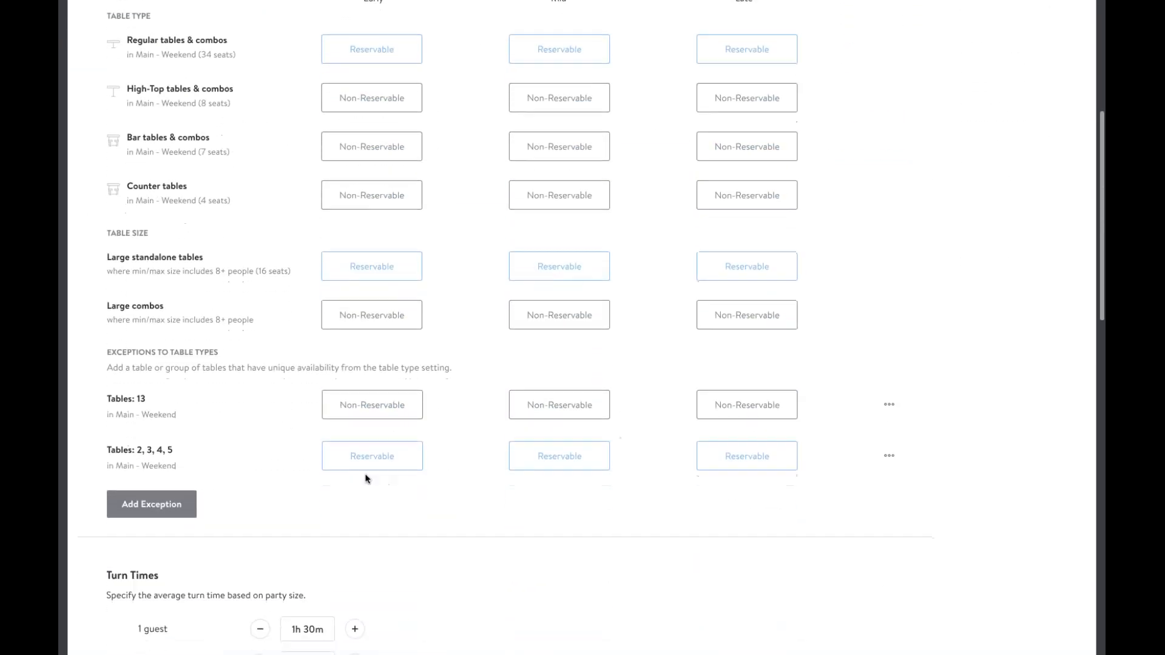
pyautogui.click(372, 457)
pyautogui.click(560, 456)
pyautogui.click(717, 454)
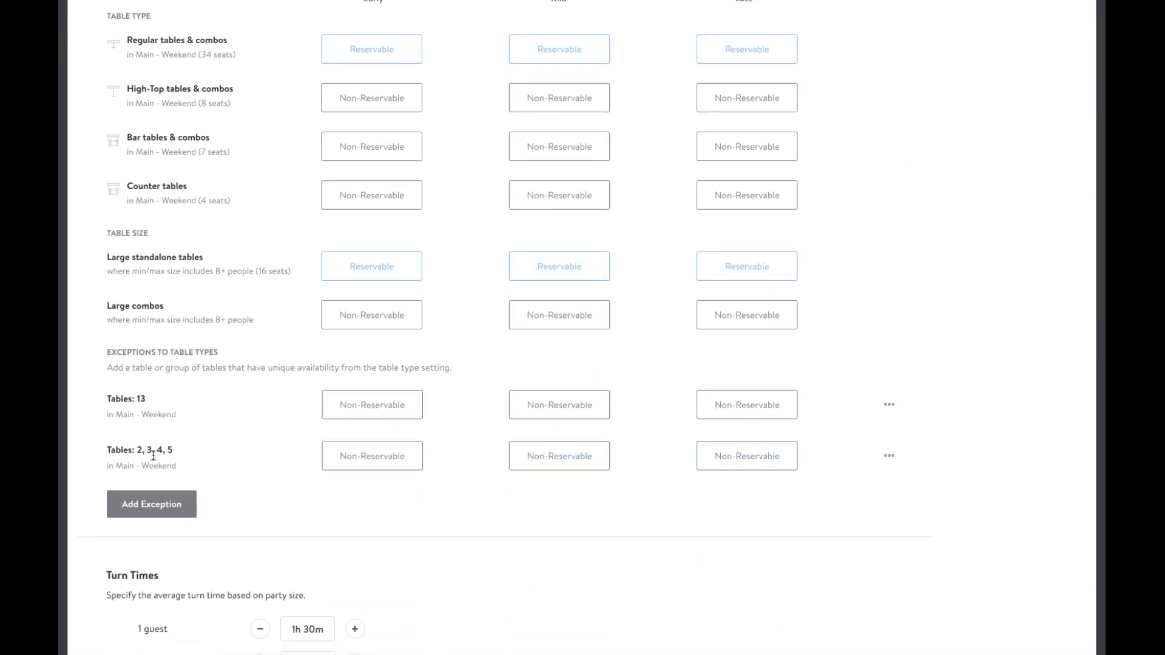
# - Remove both table exceptions, the group of tables 2, 3, 4 and 5 and the single table 13
pyautogui.click(889, 456)
pyautogui.click(781, 467)
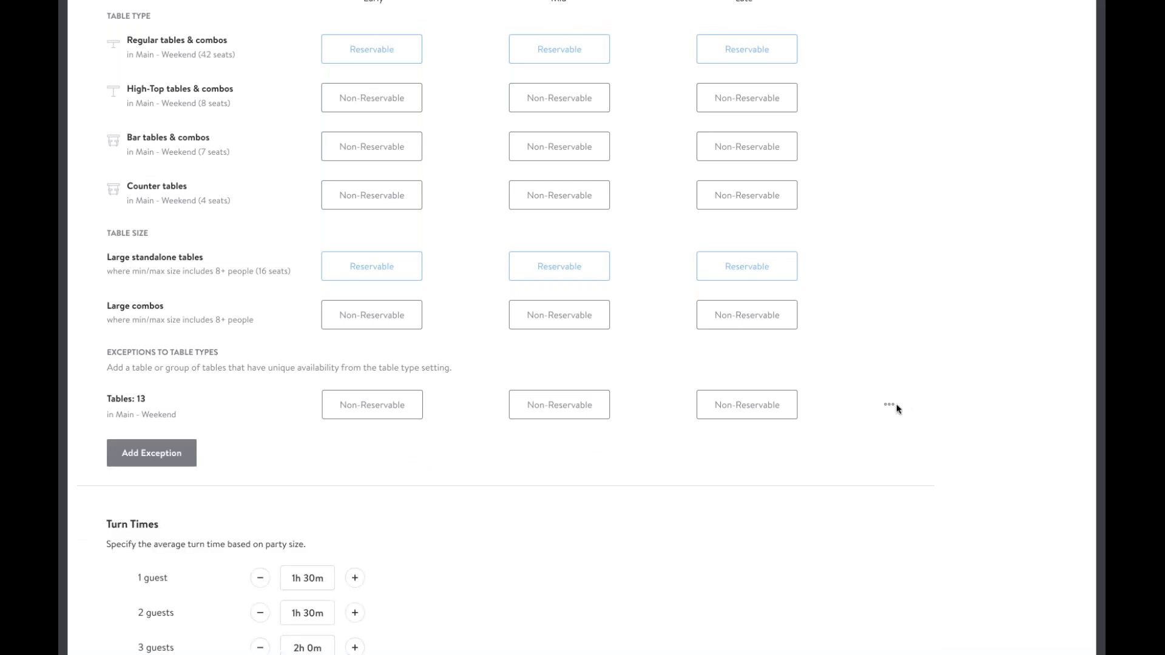
pyautogui.click(888, 404)
pyautogui.click(813, 419)
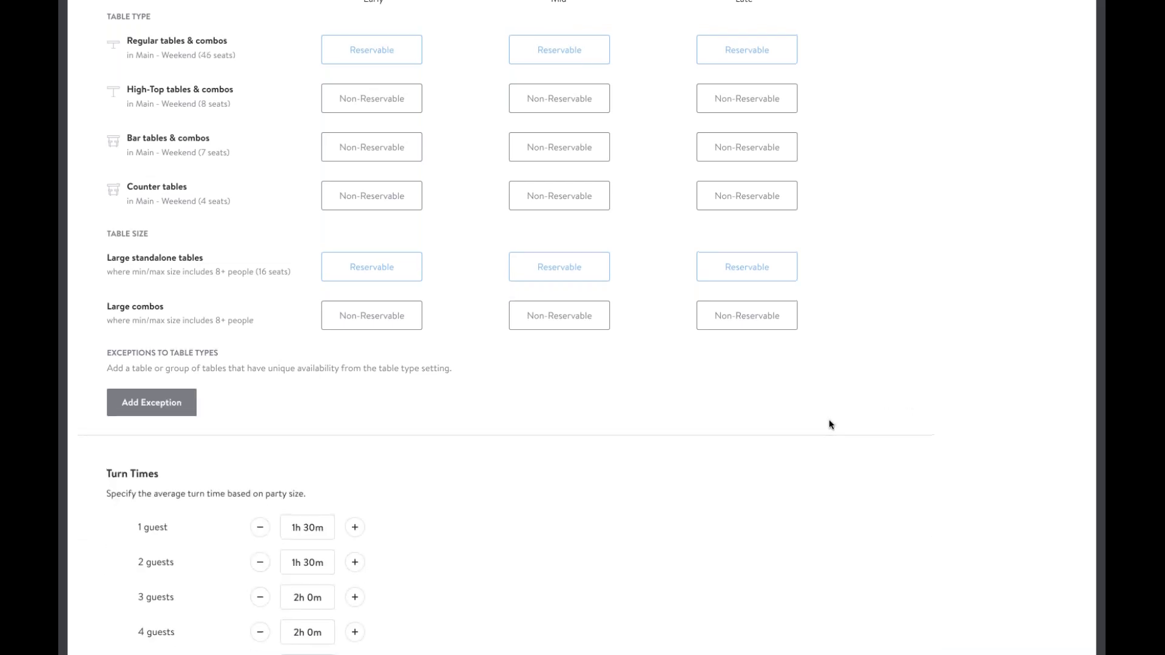
# - Review the Brunch table availability grid and the tables offered for an exception, and leave without adding one
pyautogui.scroll(4, 829, 420)
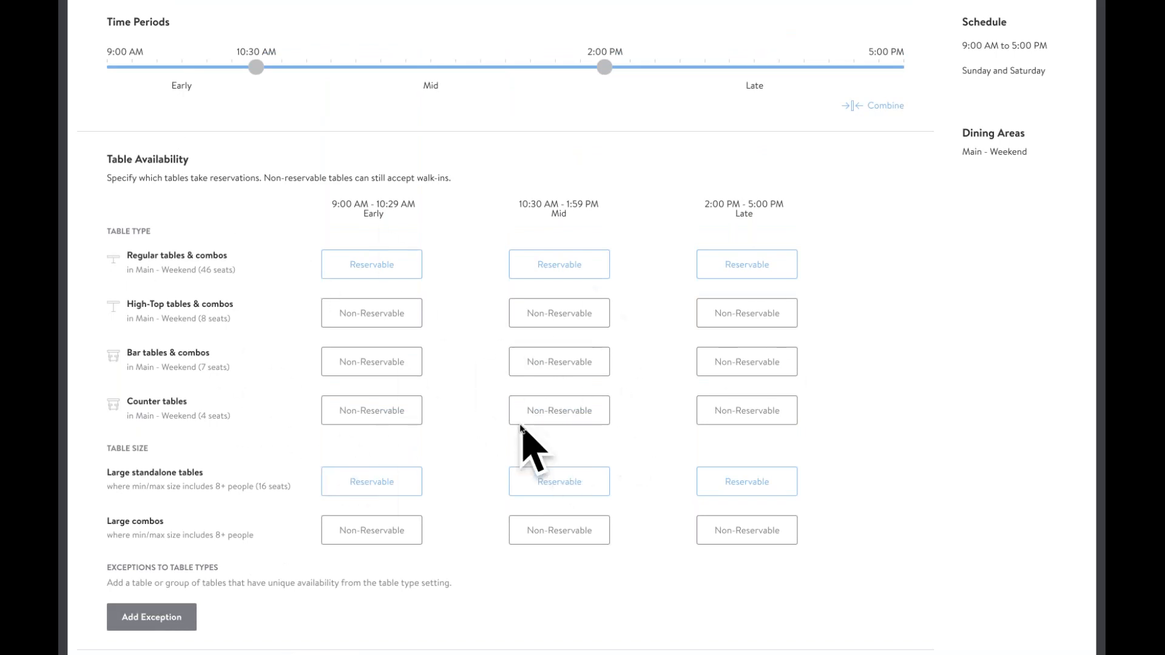
pyautogui.scroll(-3, 505, 515)
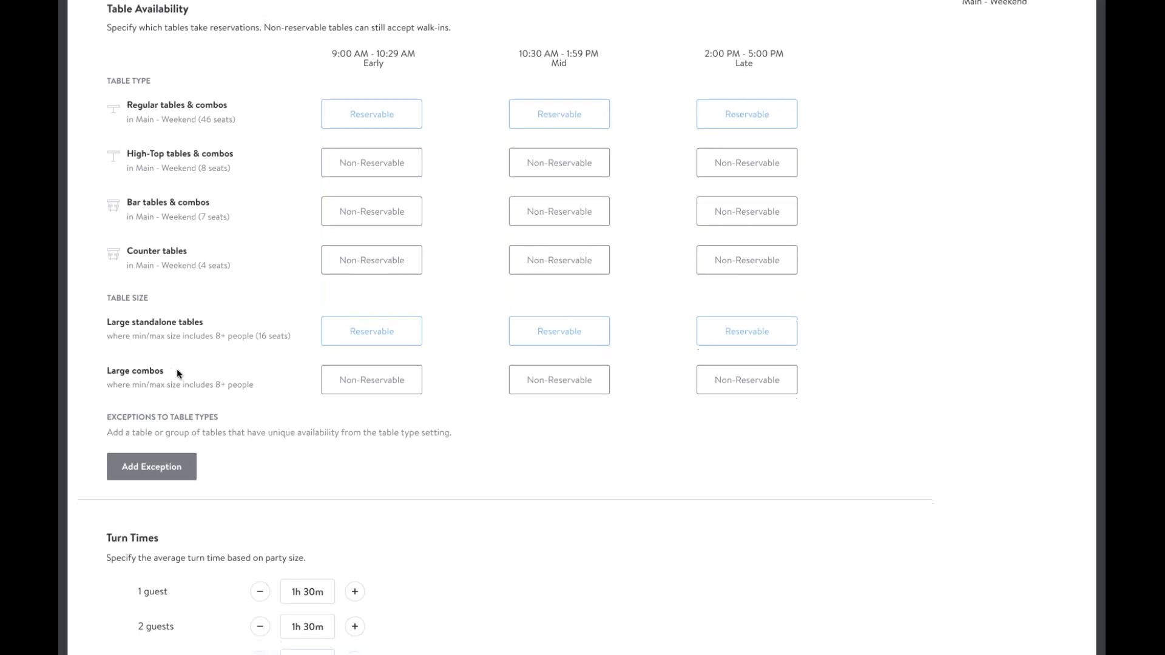
pyautogui.scroll(-1, 176, 369)
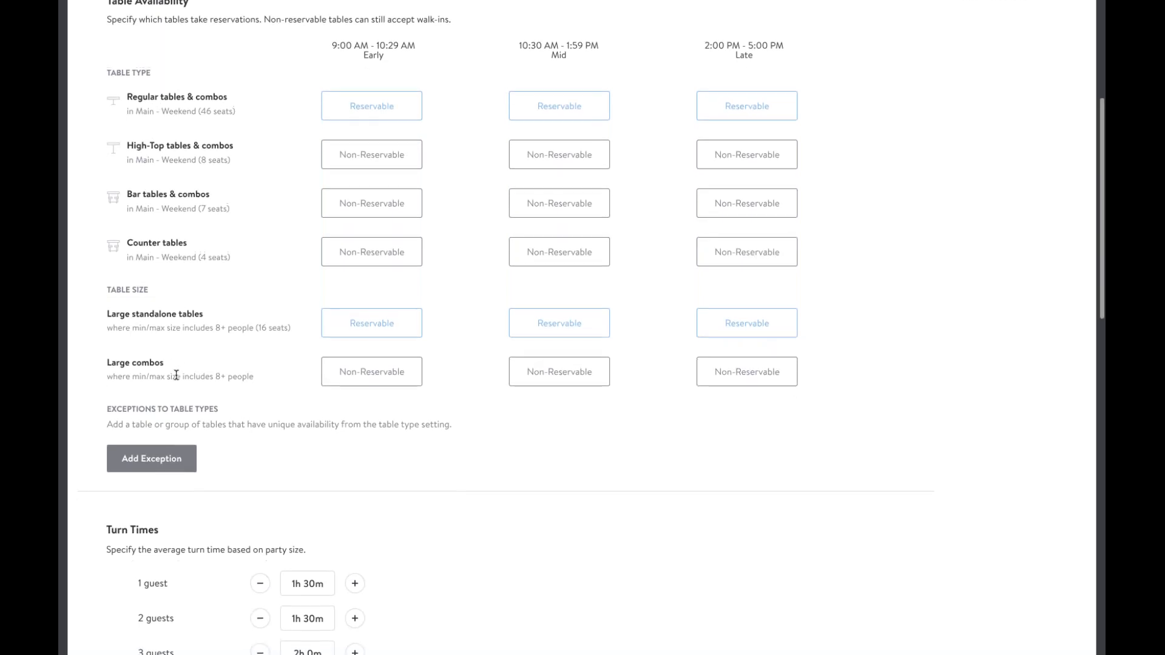
pyautogui.click(164, 464)
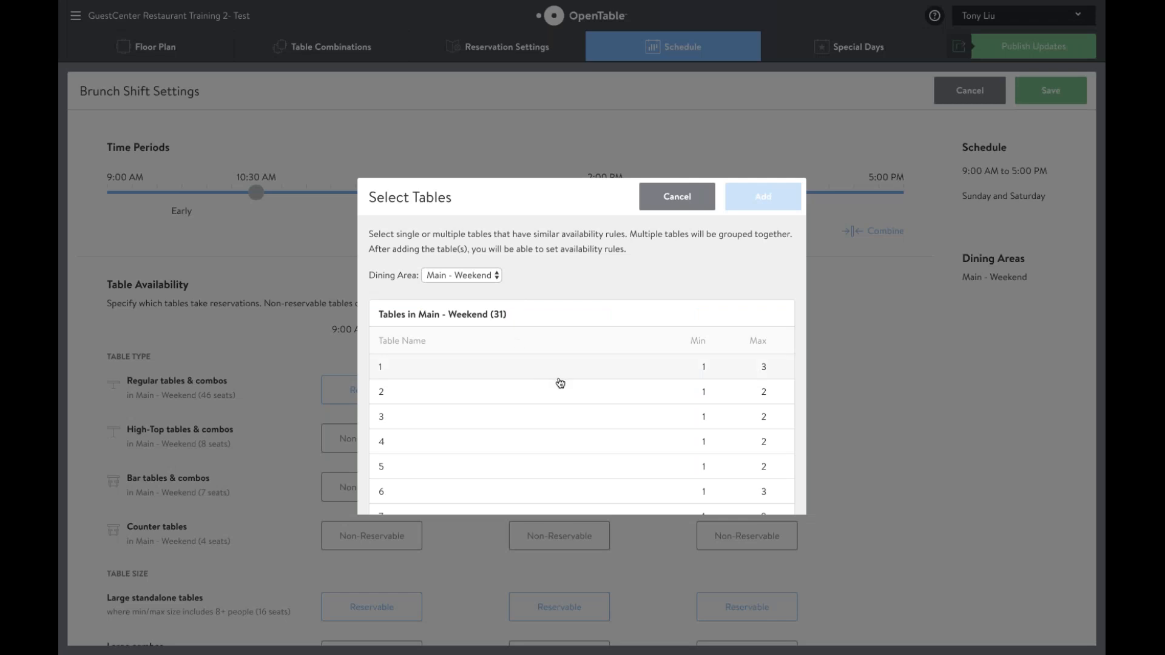
pyautogui.scroll(-1, 617, 390)
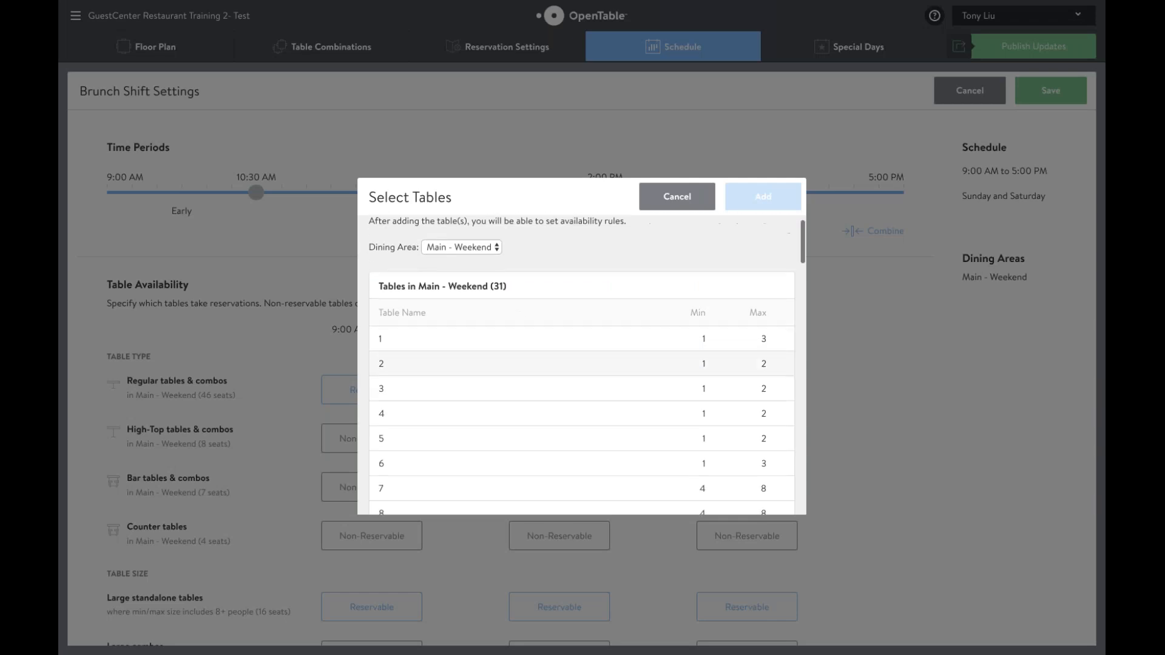
pyautogui.click(677, 196)
# - Set the Brunch turn times for 1 guest and 2 guests to 1h 0m each
pyautogui.scroll(-6, 208, 494)
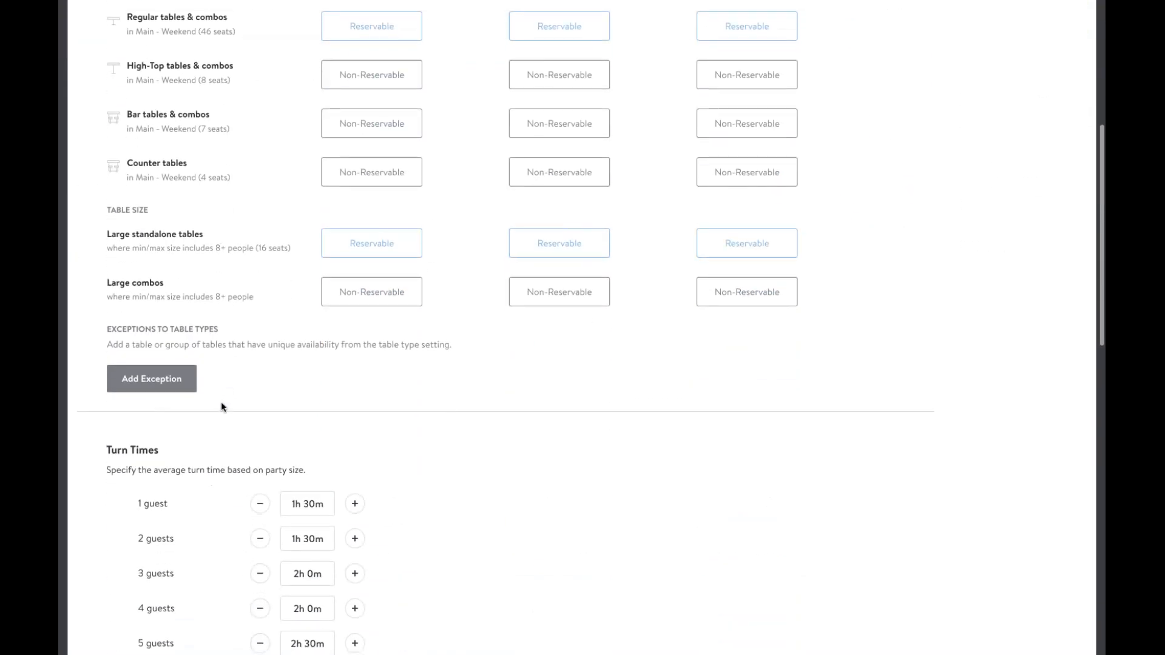
pyautogui.scroll(-1, 267, 400)
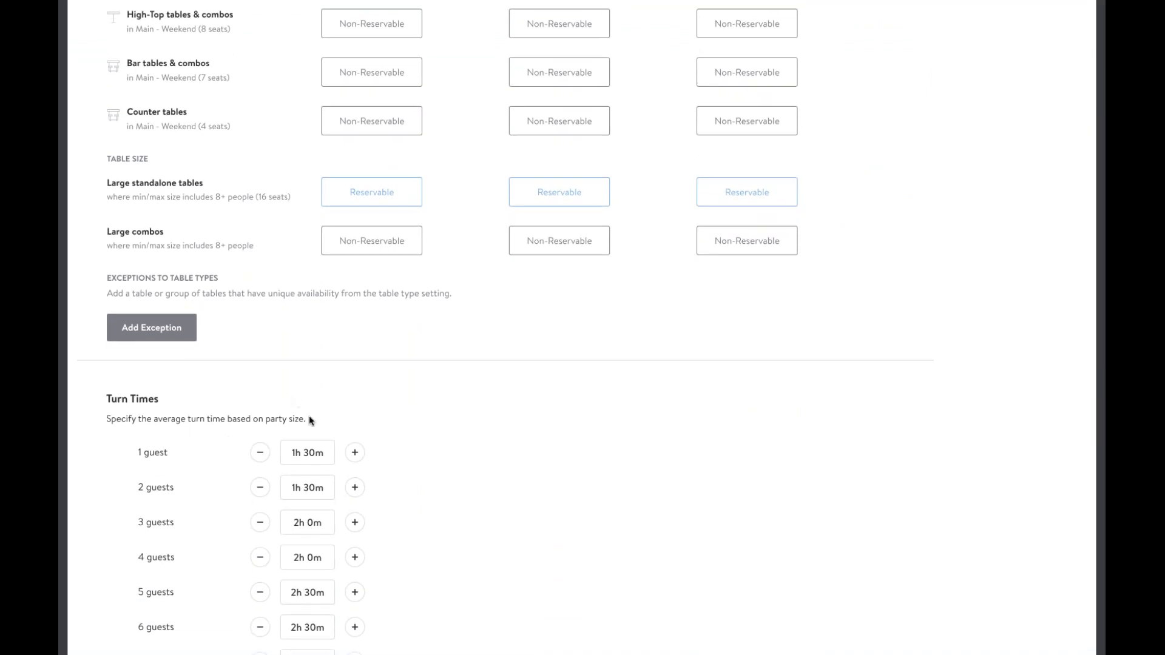
pyautogui.scroll(-5, 596, 484)
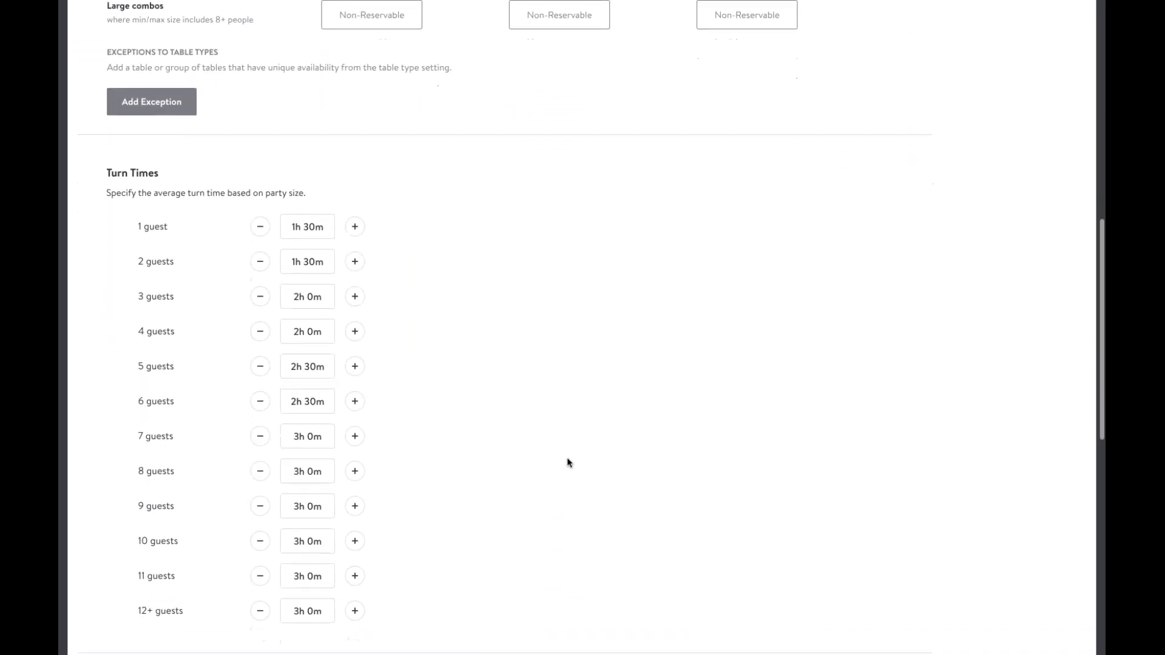
pyautogui.scroll(-1, 567, 453)
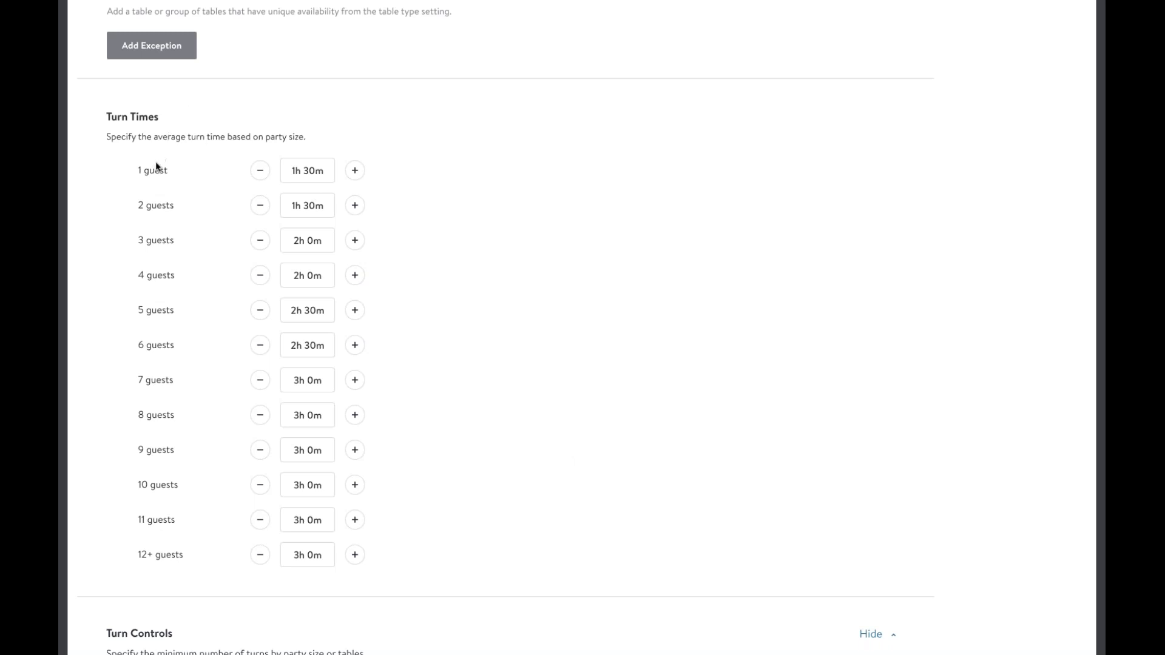
pyautogui.click(260, 171)
pyautogui.click(261, 172)
pyautogui.click(258, 208)
pyautogui.click(258, 210)
# - Set the turn time for 3 guests to 1h 15m and for 4 guests to 1h 30m
pyautogui.click(259, 245)
pyautogui.click(259, 245)
pyautogui.click(262, 275)
pyautogui.click(262, 276)
pyautogui.click(264, 277)
pyautogui.click(347, 280)
# - Set the turn times for 5 guests and 6 guests to 1h 30m each
pyautogui.click(264, 308)
pyautogui.click(265, 309)
pyautogui.click(264, 309)
pyautogui.click(264, 309)
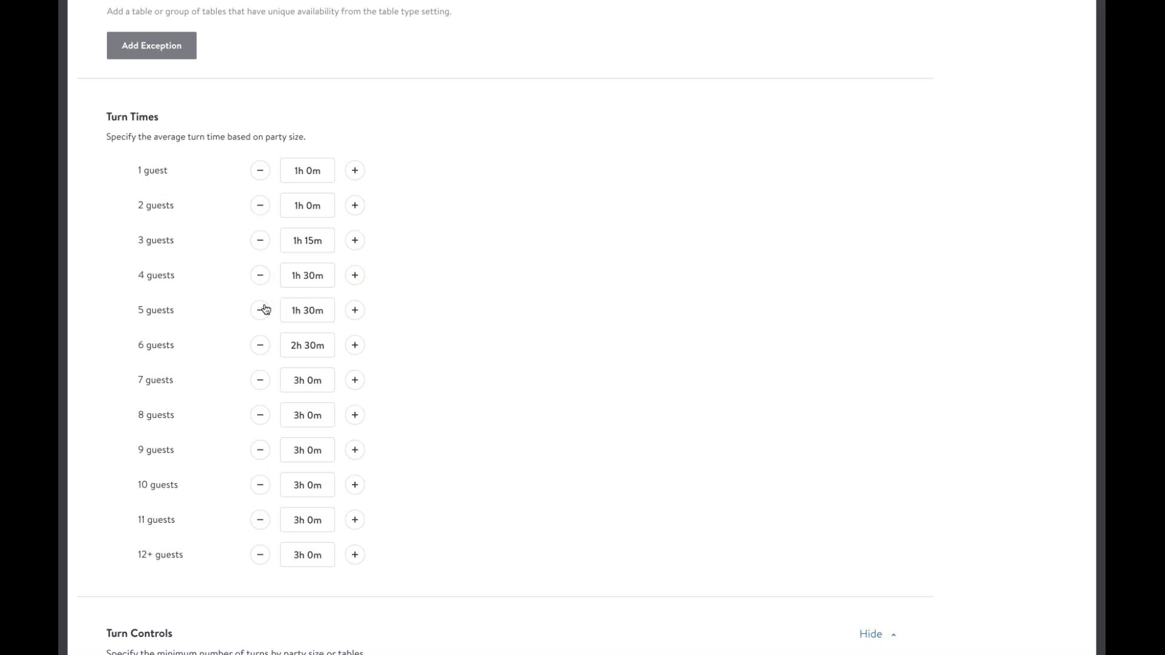
pyautogui.click(265, 309)
pyautogui.click(353, 313)
pyautogui.click(259, 345)
pyautogui.click(260, 345)
pyautogui.click(259, 345)
pyautogui.click(260, 345)
# - Set the turn times for 7 guests and 8 guests to 1h 45m each
pyautogui.click(261, 382)
pyautogui.click(260, 382)
pyautogui.click(260, 382)
pyautogui.click(260, 383)
pyautogui.click(260, 382)
pyautogui.click(261, 417)
pyautogui.click(261, 418)
pyautogui.click(261, 417)
pyautogui.click(261, 417)
pyautogui.scroll(1, 279, 425)
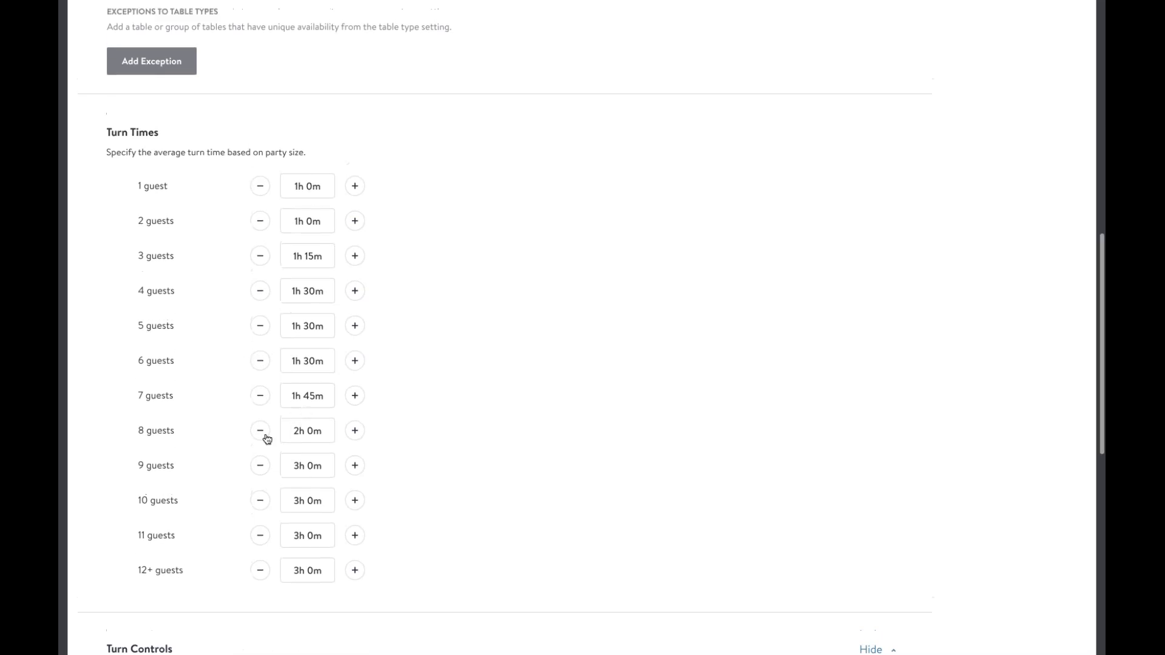
pyautogui.click(258, 433)
pyautogui.scroll(1, 260, 433)
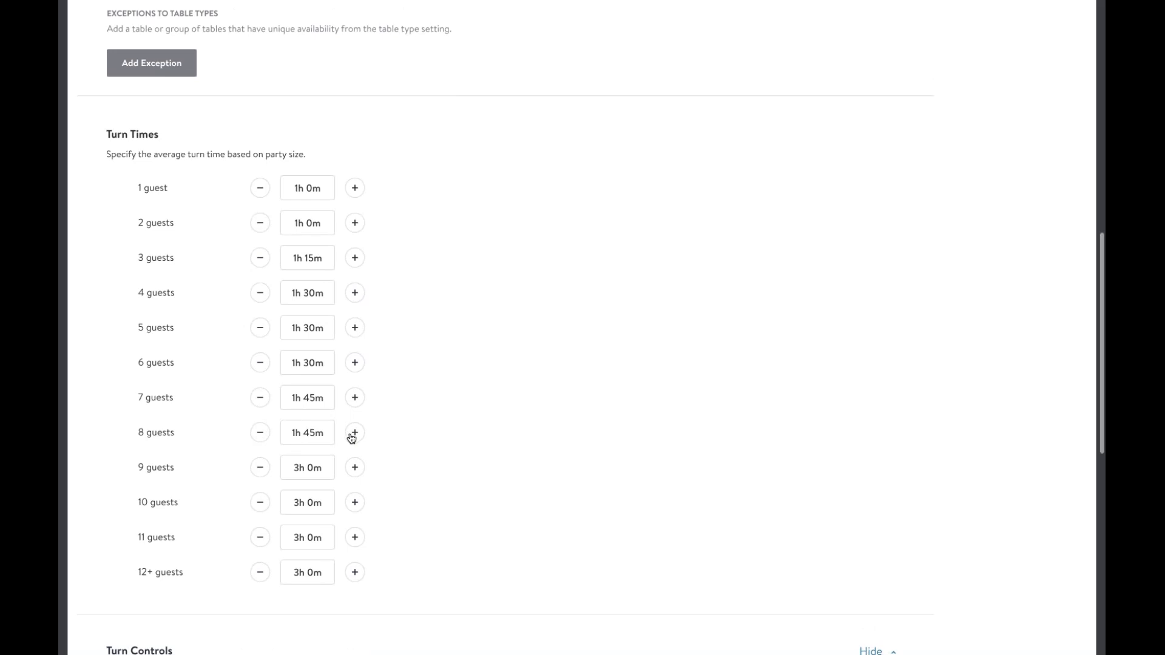
# - Set the turn times for 9 guests and 10 guests to 2h 0m each
pyautogui.scroll(1, 351, 435)
pyautogui.click(261, 471)
pyautogui.click(262, 471)
pyautogui.click(262, 471)
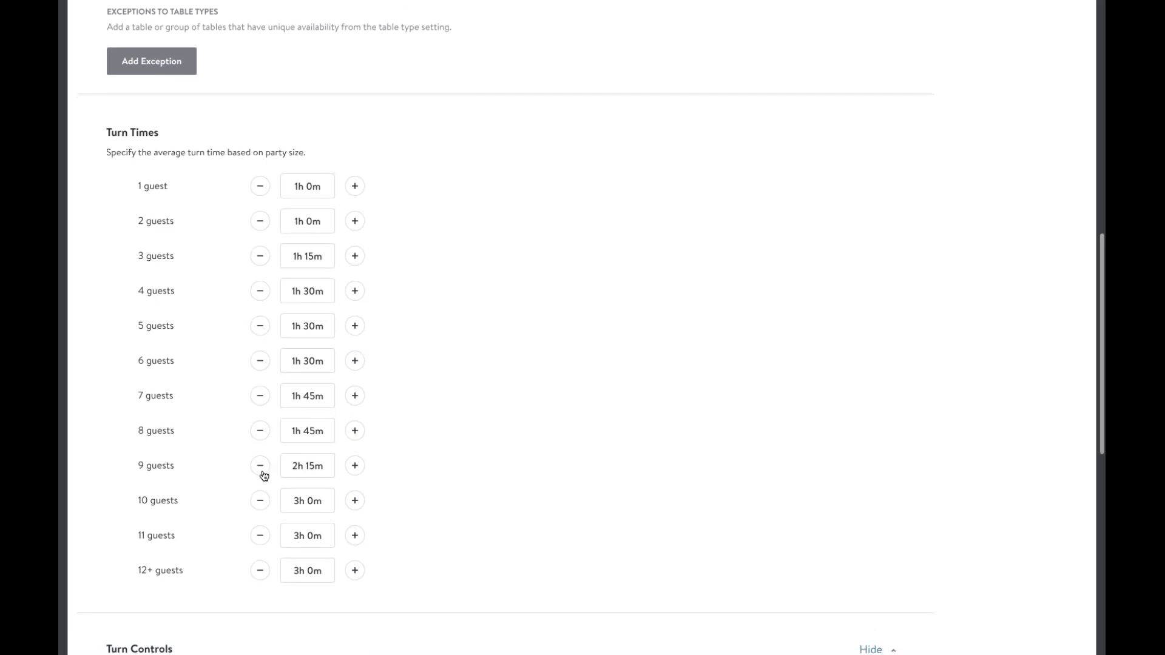
pyautogui.click(261, 471)
pyautogui.click(261, 501)
pyautogui.click(261, 502)
pyautogui.click(260, 502)
pyautogui.scroll(1, 261, 502)
pyautogui.click(261, 502)
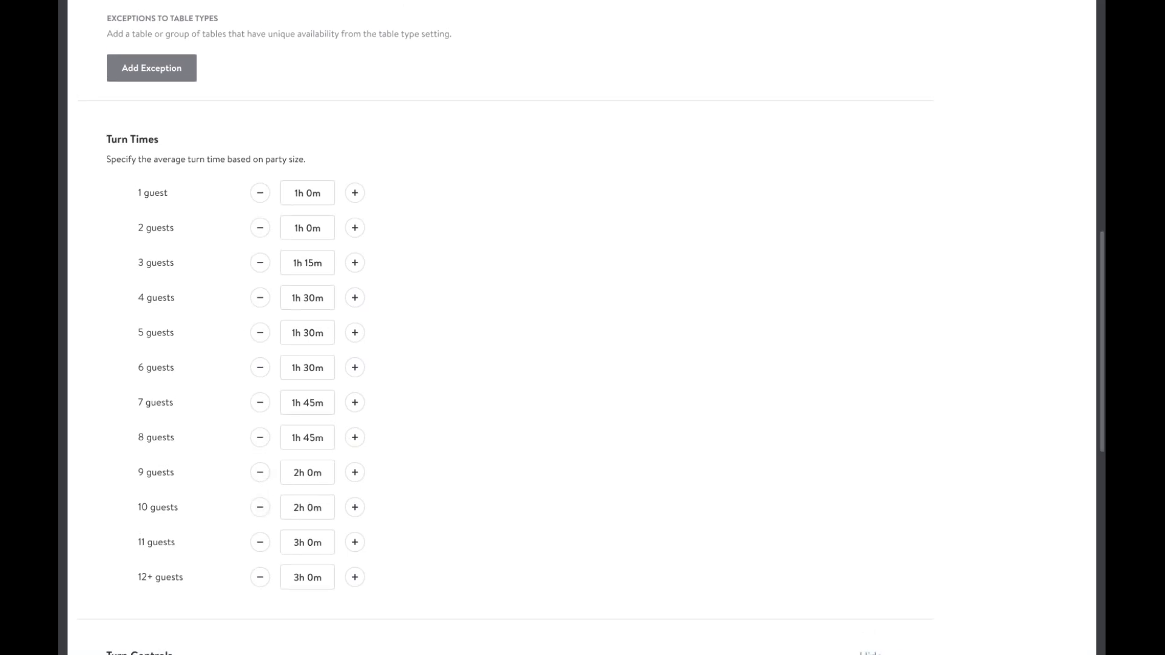
# - Set the turn time for 11 guests to 2h 15m and for 12+ guests to 2h 30m
pyautogui.click(265, 543)
pyautogui.click(265, 543)
pyautogui.click(265, 543)
pyautogui.click(265, 578)
pyautogui.click(265, 578)
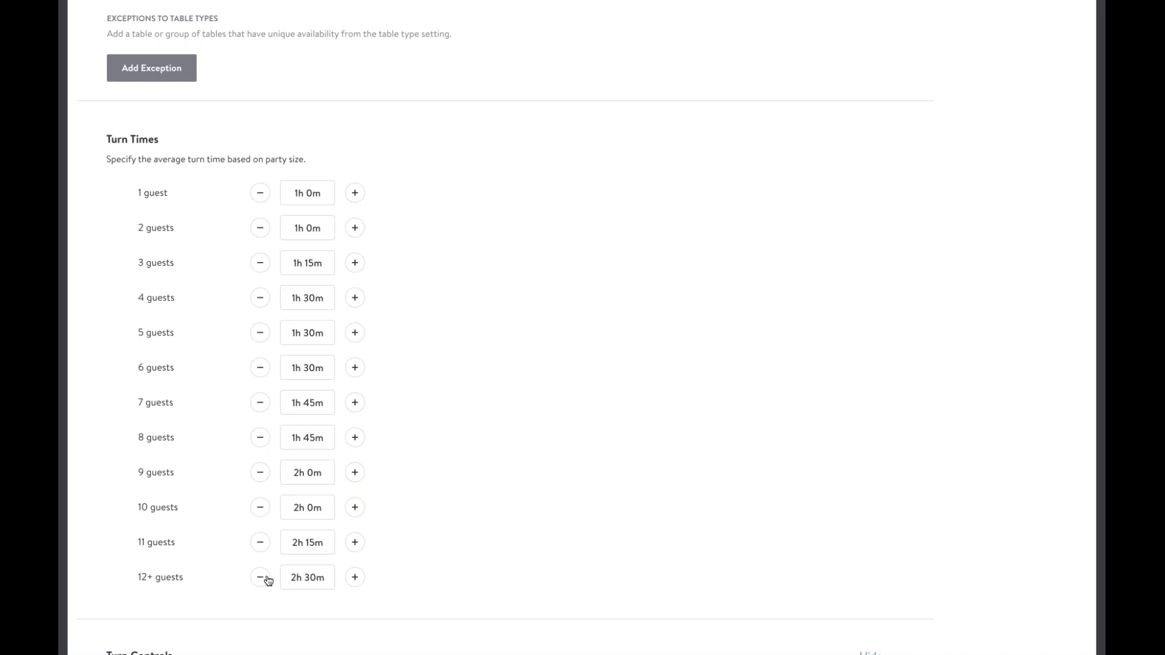
pyautogui.click(265, 578)
pyautogui.click(265, 579)
pyautogui.click(356, 578)
pyautogui.click(356, 579)
# - Review the Brunch turn times, the turn controls and the flow controls for the Early, Mid and Late periods
pyautogui.scroll(-6, 785, 311)
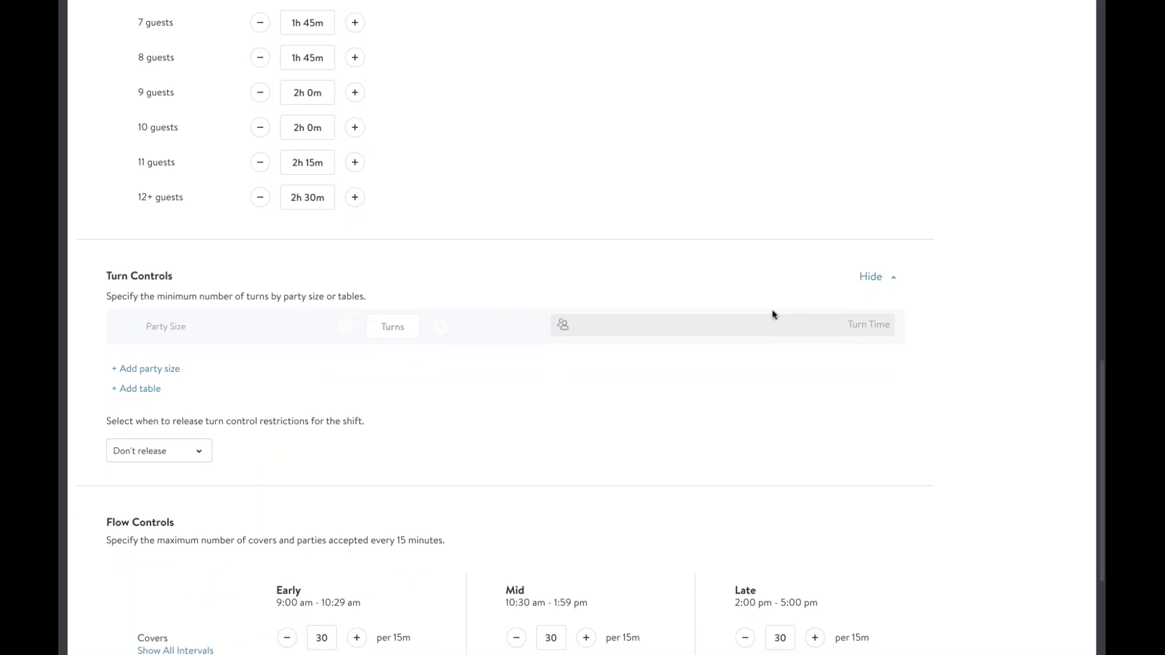
pyautogui.scroll(4, 781, 304)
pyautogui.scroll(3, 781, 304)
pyautogui.scroll(-3, 781, 315)
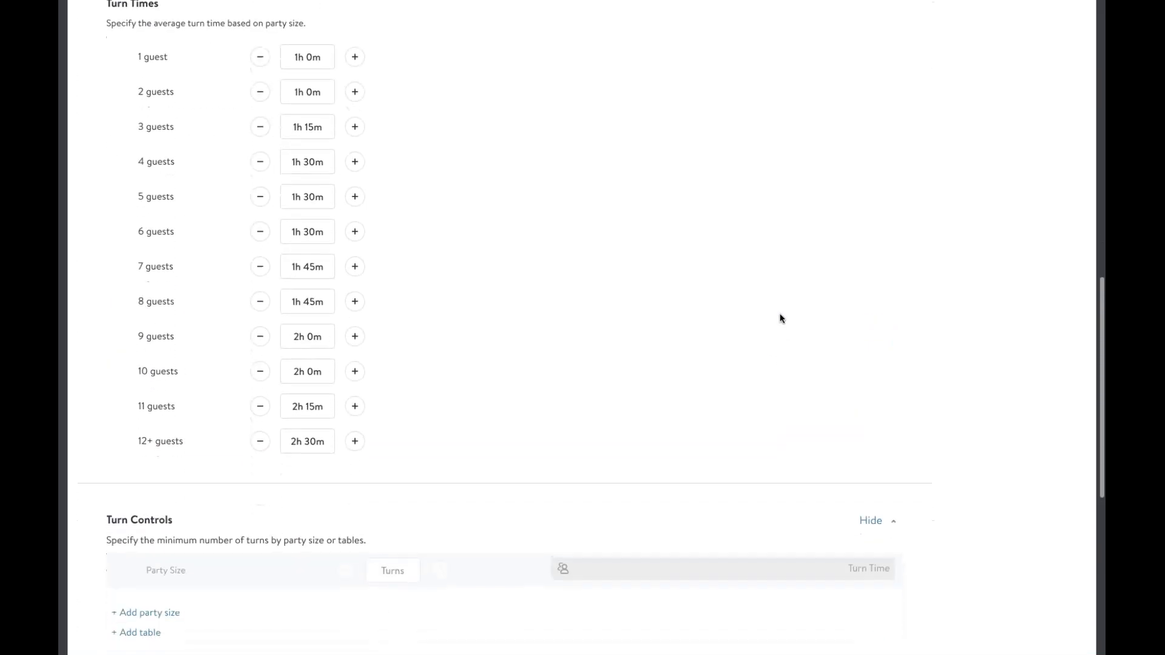
pyautogui.scroll(-5, 780, 318)
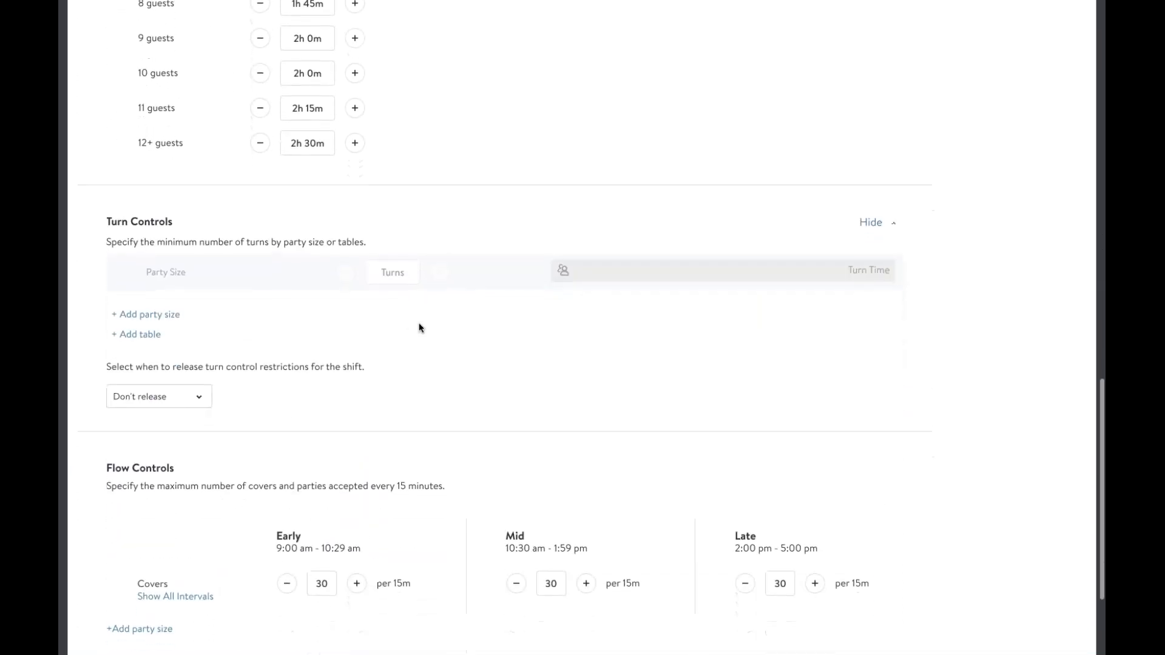
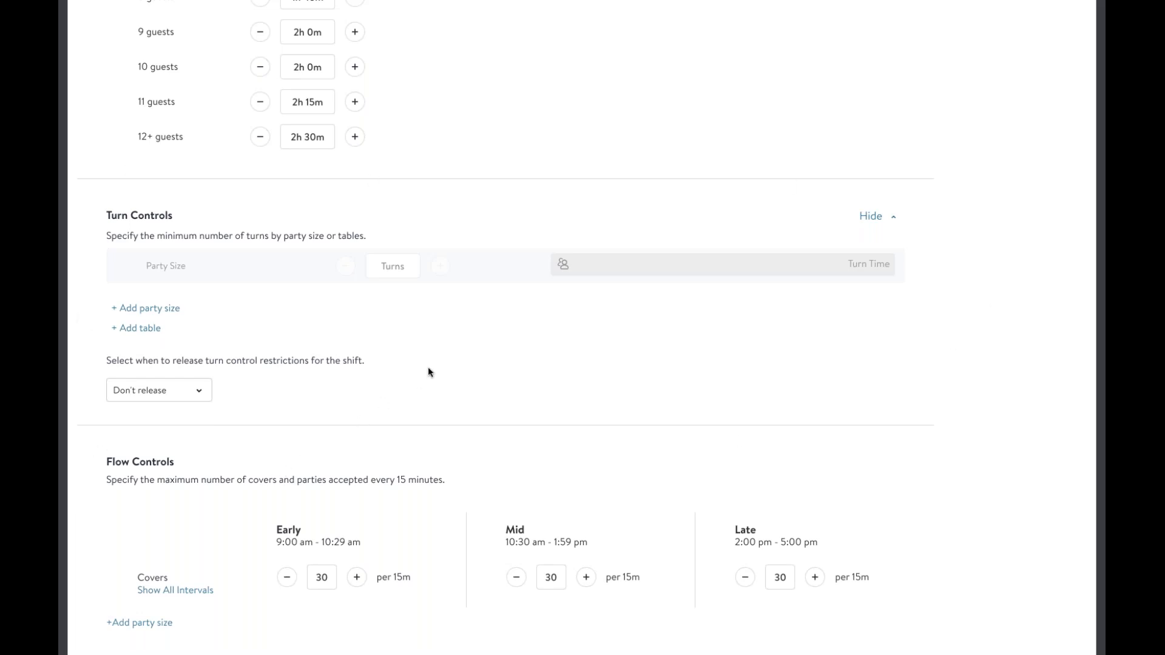
pyautogui.scroll(-3, 443, 372)
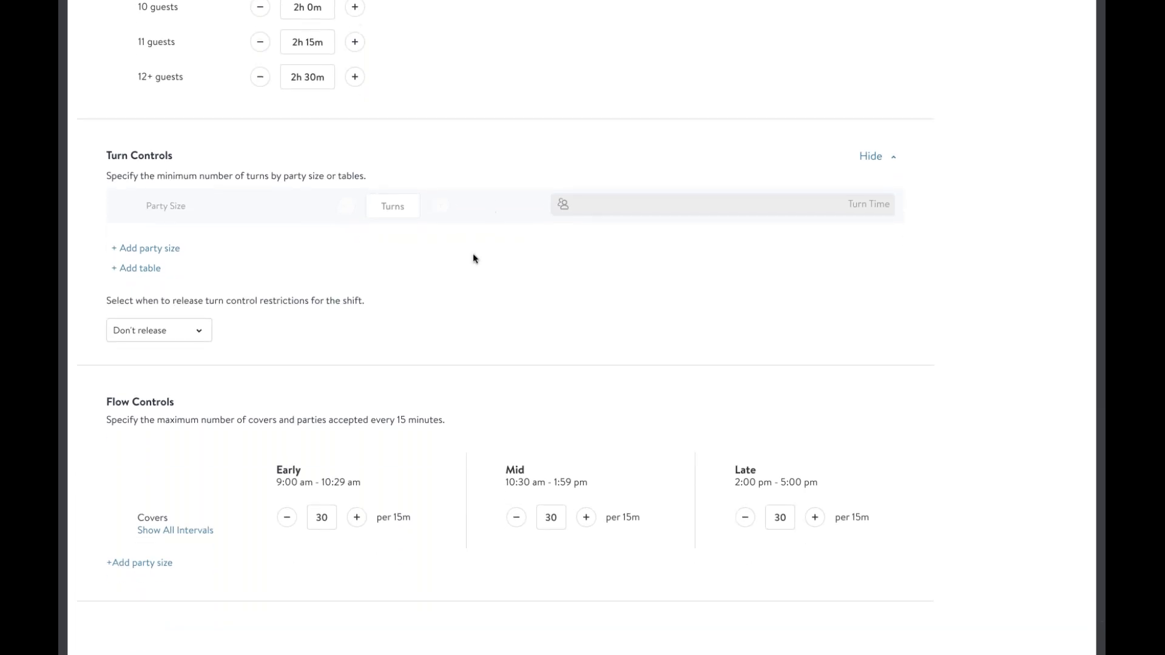
pyautogui.scroll(-1, 122, 281)
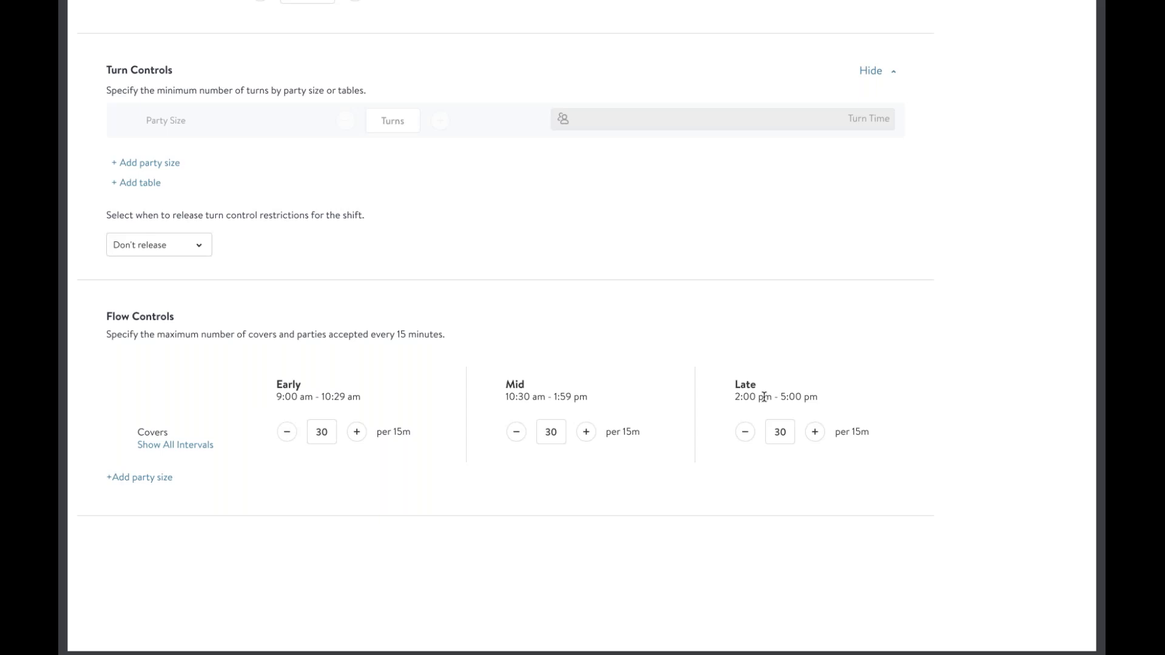
pyautogui.scroll(1, 456, 380)
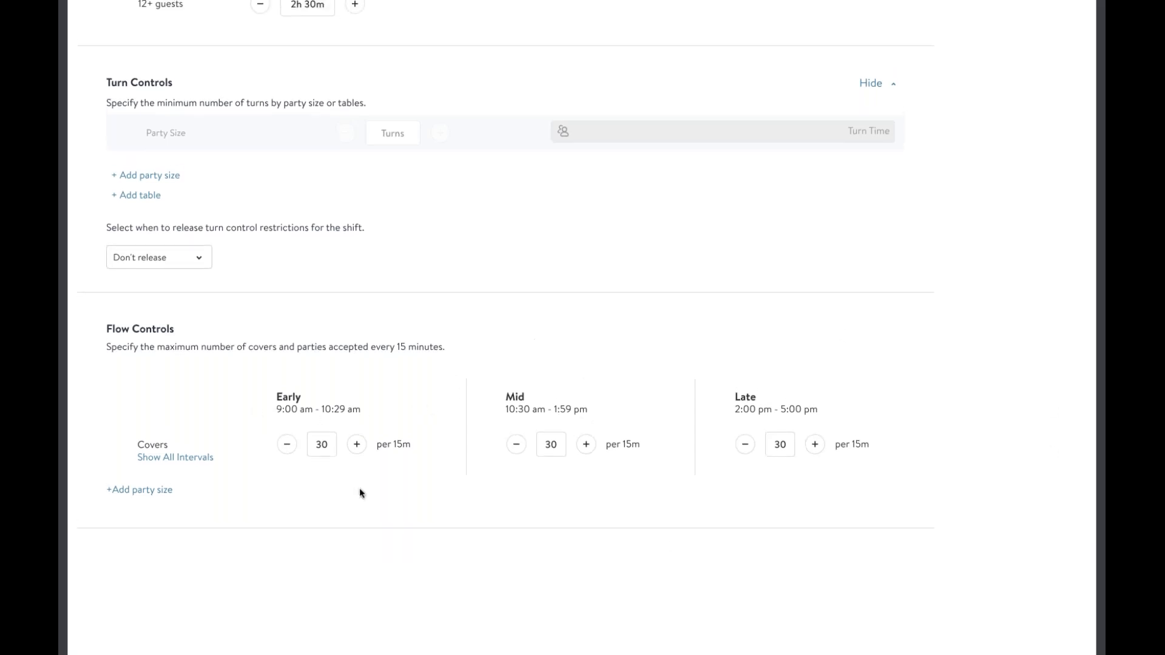
# - Set the Mid period's covers to 20 per 15 minutes and show all intervals of the flow controls
pyautogui.doubleClick(317, 445)
pyautogui.scroll(-1, 354, 449)
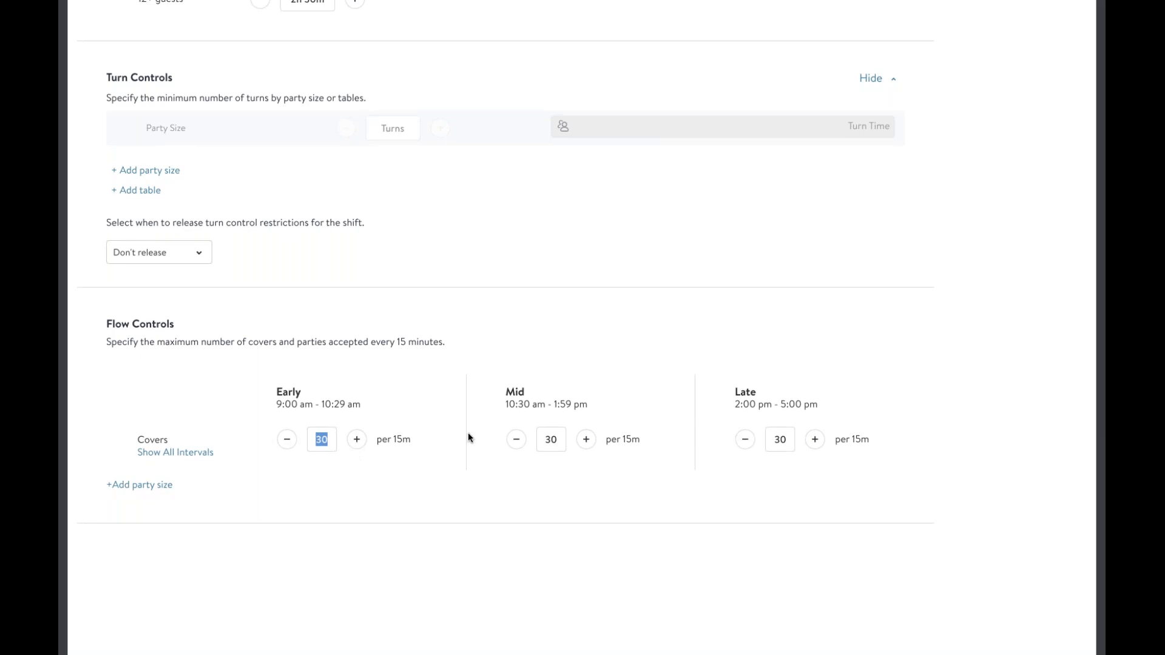
pyautogui.doubleClick(557, 439)
pyautogui.write('20')
pyautogui.click(787, 438)
pyautogui.click(179, 455)
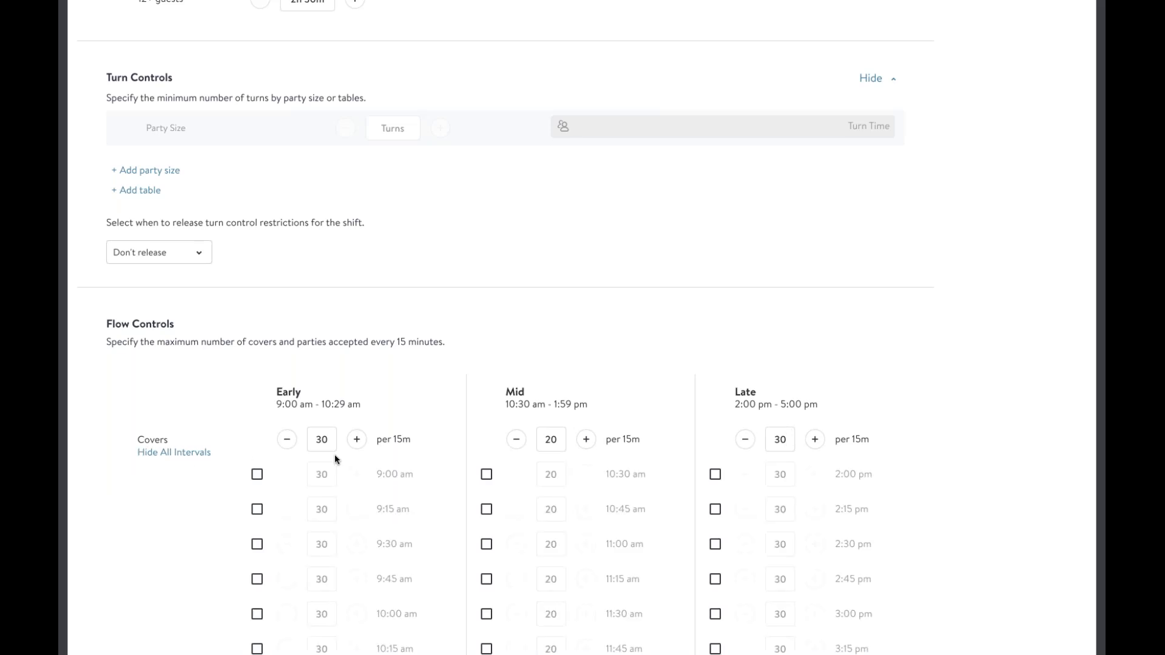
# - Override the Mid period's covers with 16 at 12:00 pm and 14 at 12:15 pm
pyautogui.scroll(-2, 335, 454)
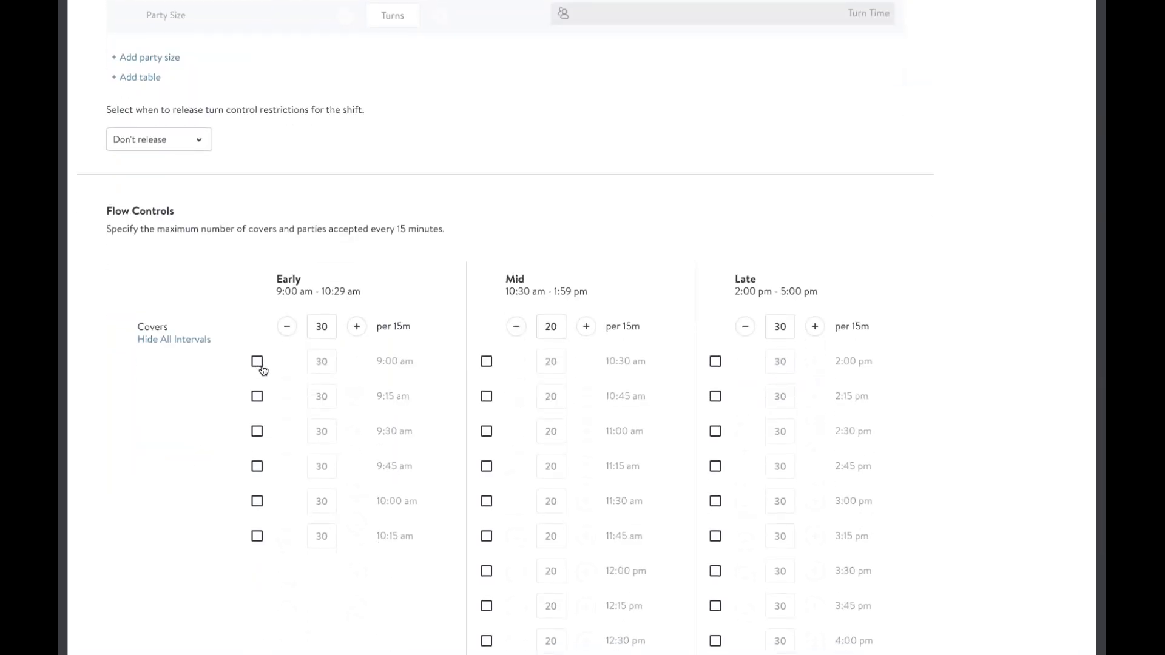
pyautogui.scroll(-2, 629, 499)
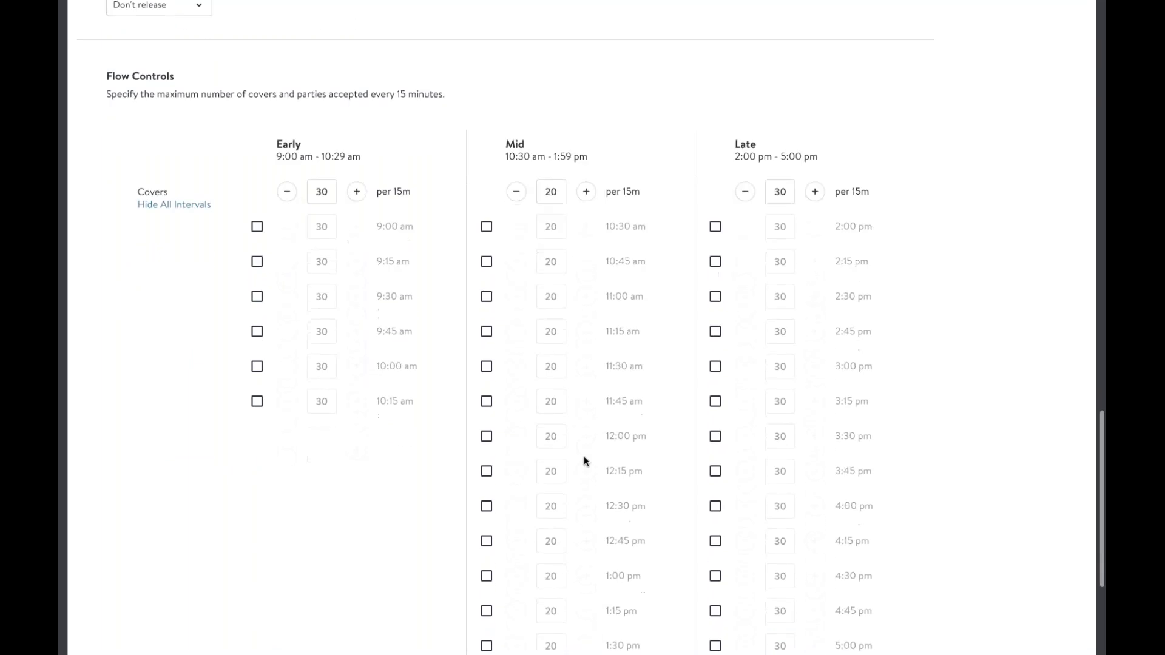
pyautogui.click(487, 436)
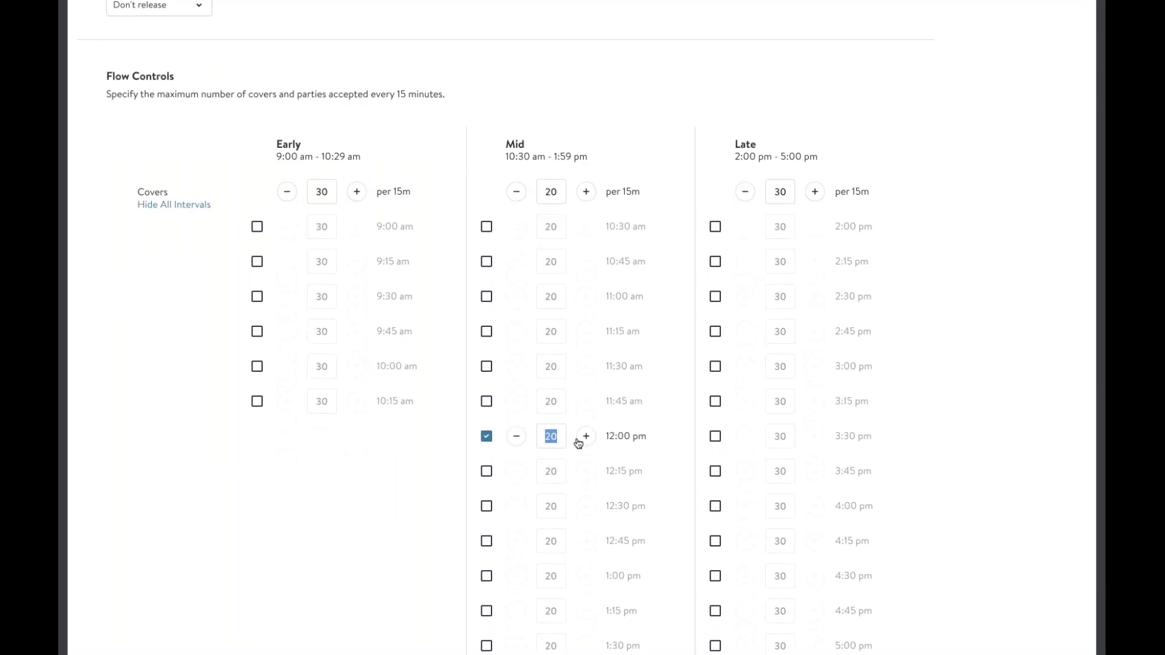
pyautogui.write('16')
pyautogui.click(487, 471)
pyautogui.doubleClick(558, 472)
pyautogui.write('14')
# - Override the Mid period's covers with 12 at 12:30 pm and 14 at 12:45 pm
pyautogui.click(486, 506)
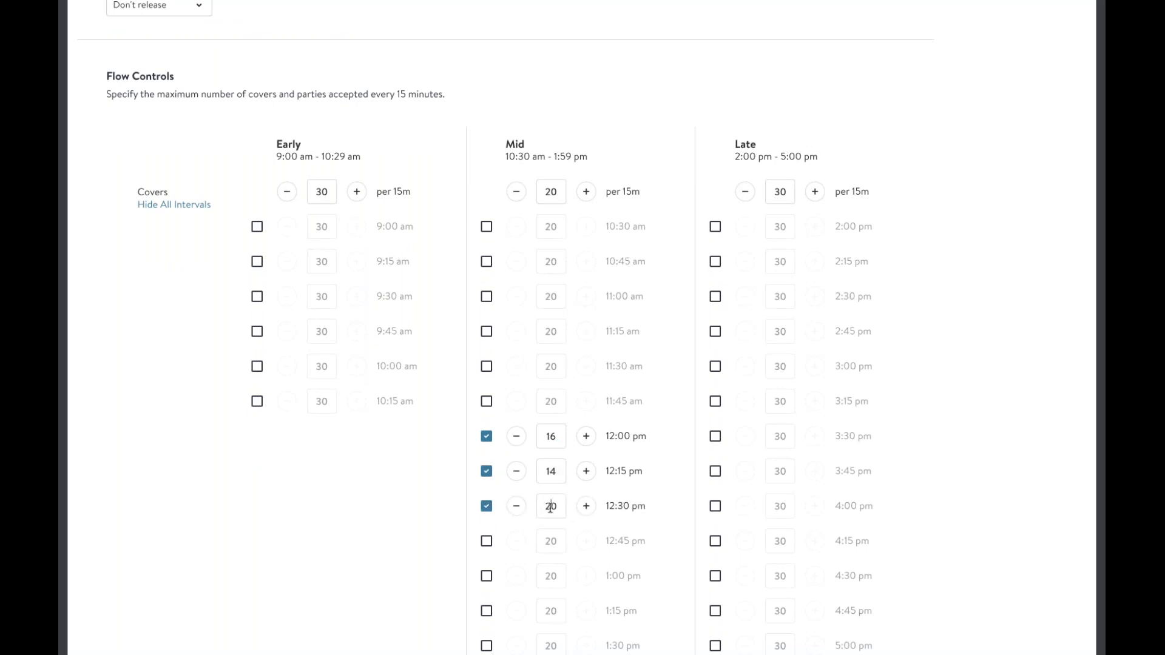
pyautogui.doubleClick(551, 507)
pyautogui.write('12')
pyautogui.click(487, 541)
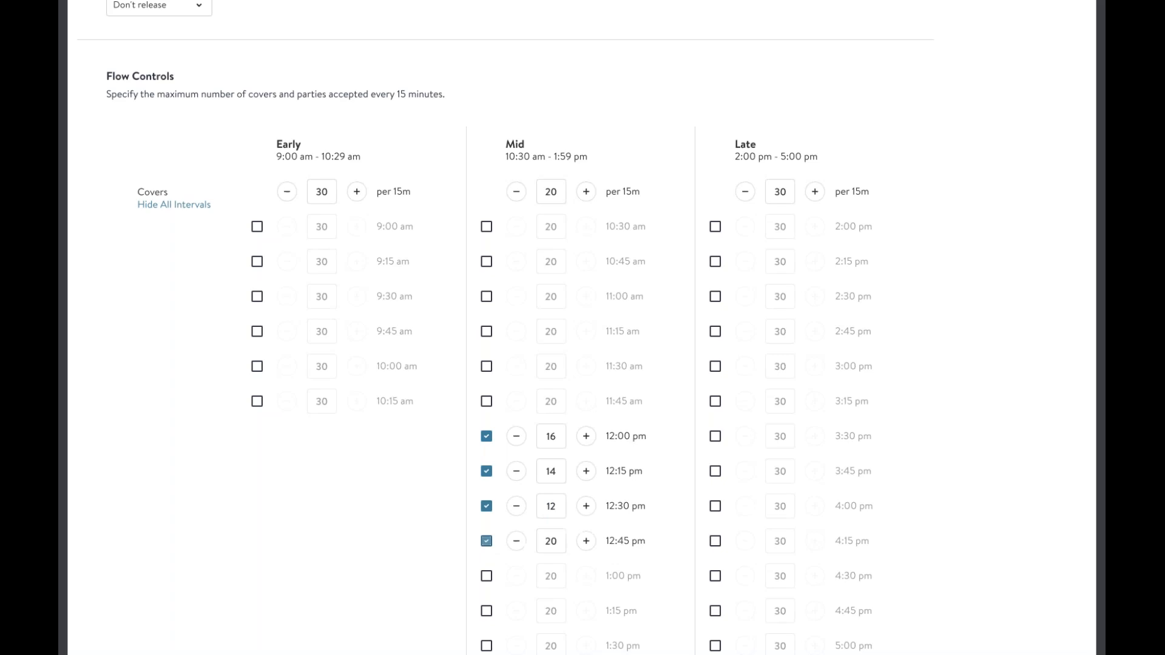
pyautogui.click(561, 508)
pyautogui.scroll(1, 528, 516)
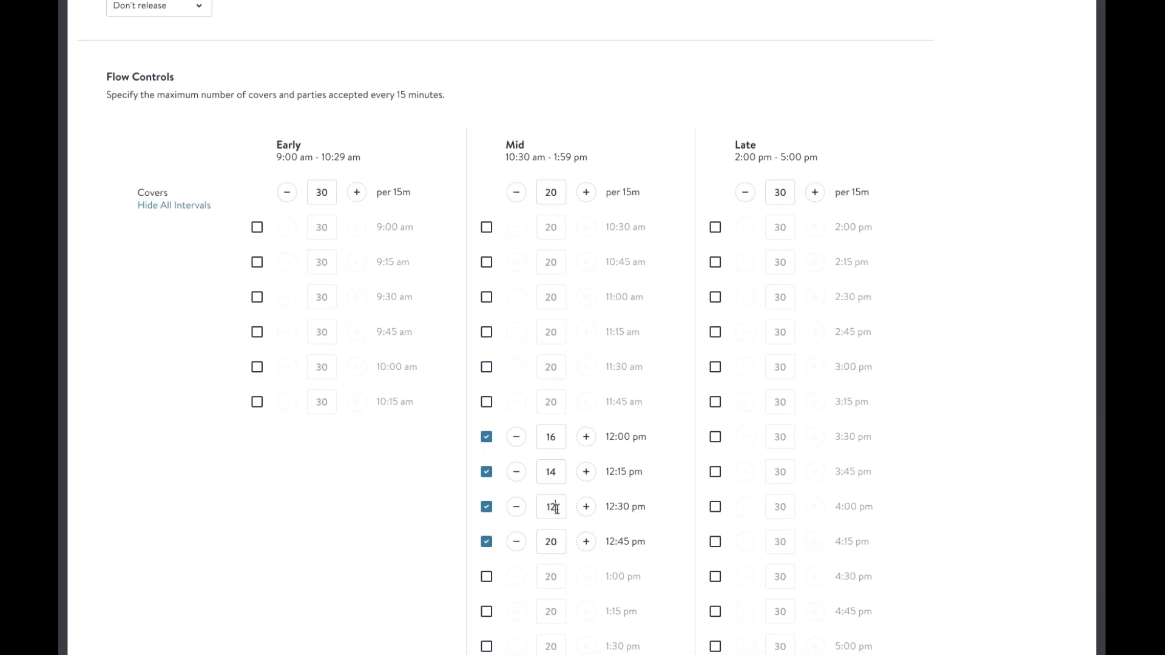
pyautogui.doubleClick(563, 538)
pyautogui.write('14')
# - Override the 1:00 pm covers with 16 and enable the override for the 1:15 pm interval
pyautogui.click(486, 576)
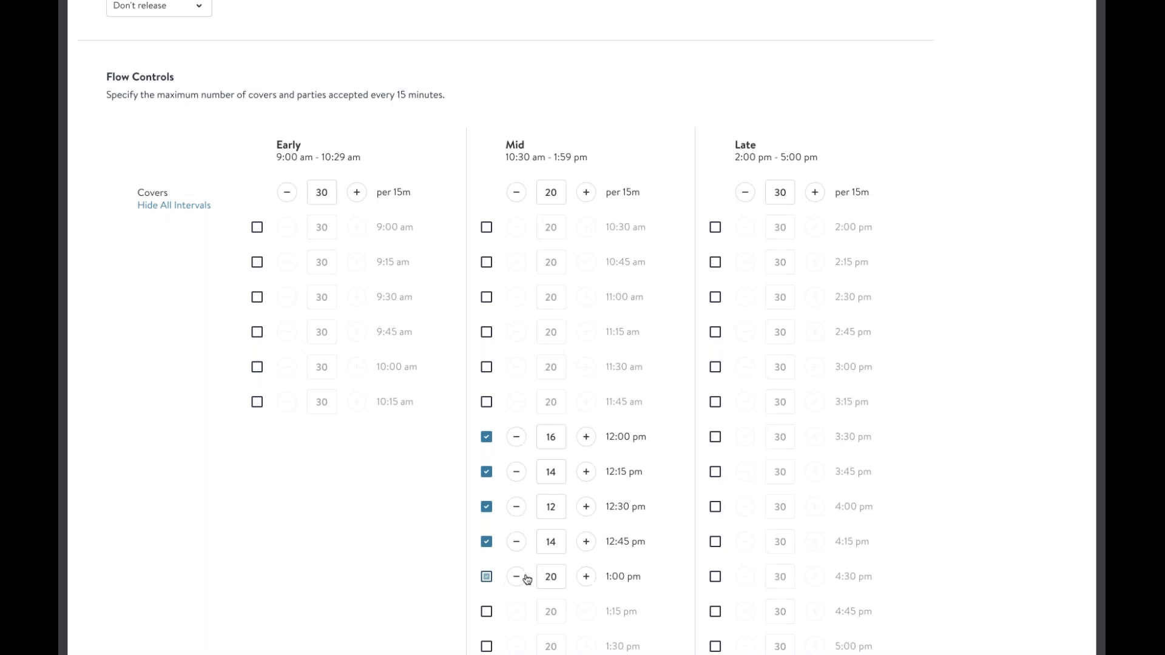
pyautogui.doubleClick(557, 576)
pyautogui.write('16')
pyautogui.scroll(-1, 557, 564)
pyautogui.scroll(-1, 566, 553)
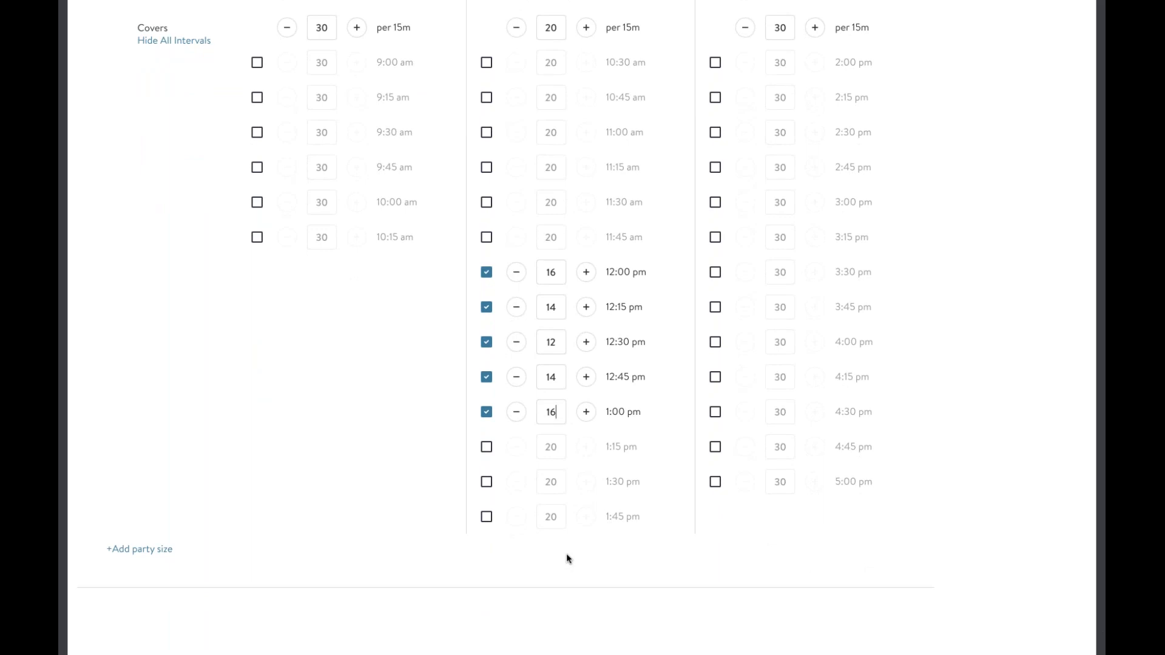
pyautogui.click(488, 447)
# - Add a Total parties row to the flow controls below the covers intervals
pyautogui.scroll(-1, 423, 480)
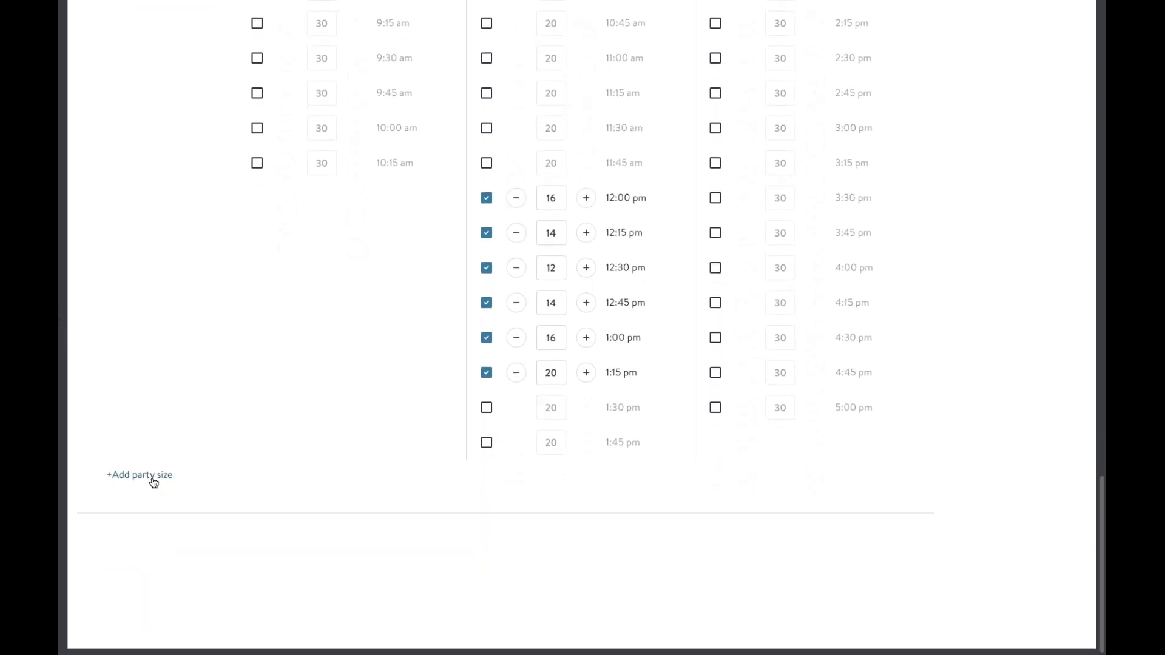
pyautogui.click(153, 476)
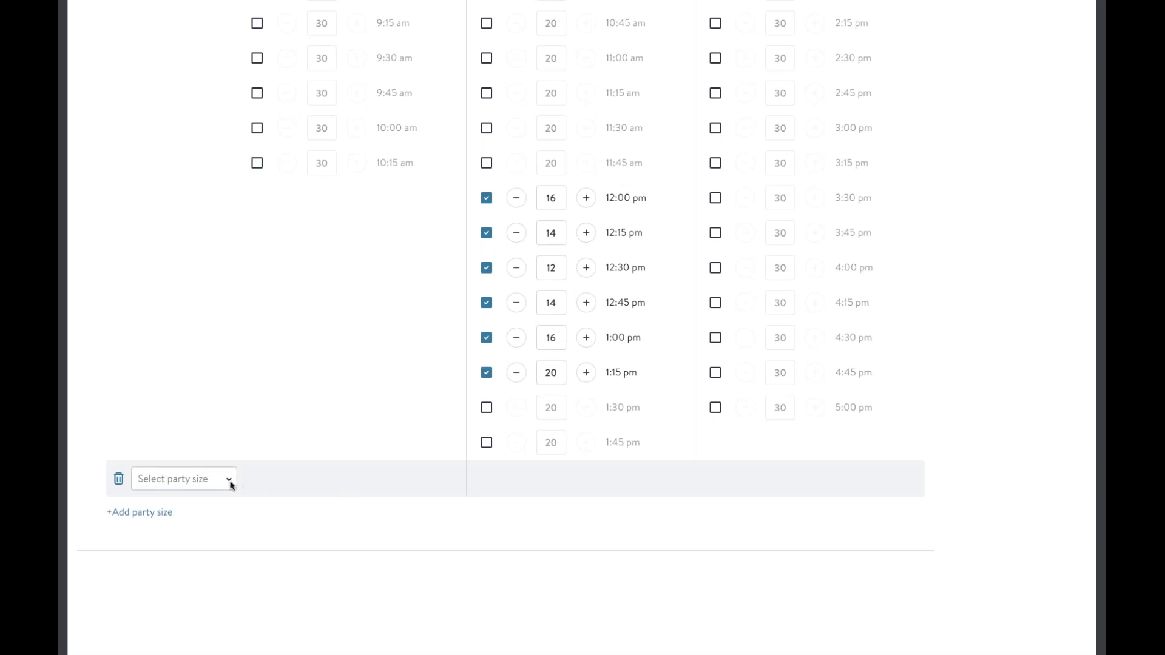
pyautogui.click(207, 484)
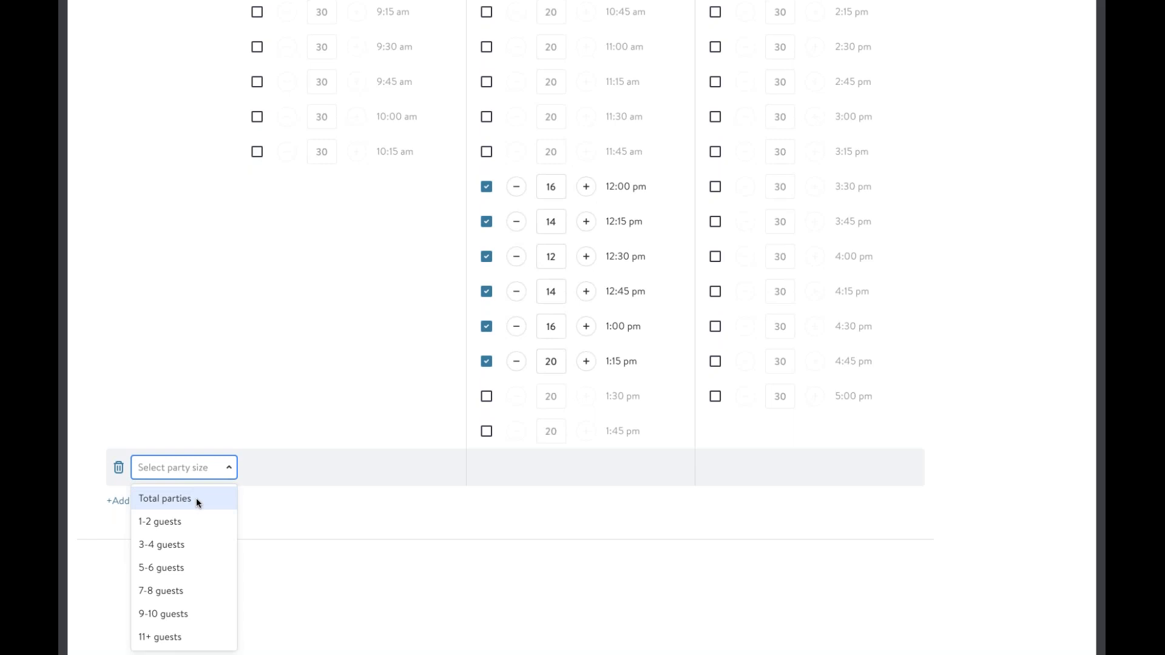
pyautogui.click(195, 498)
pyautogui.scroll(4, 428, 471)
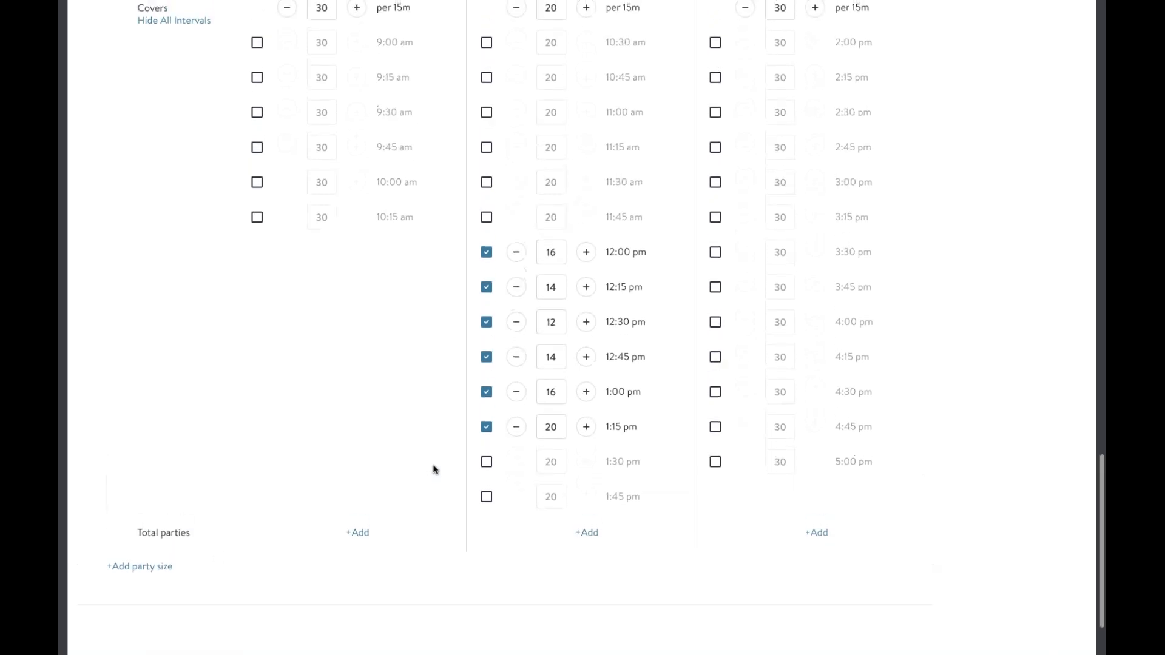
pyautogui.scroll(-1, 382, 331)
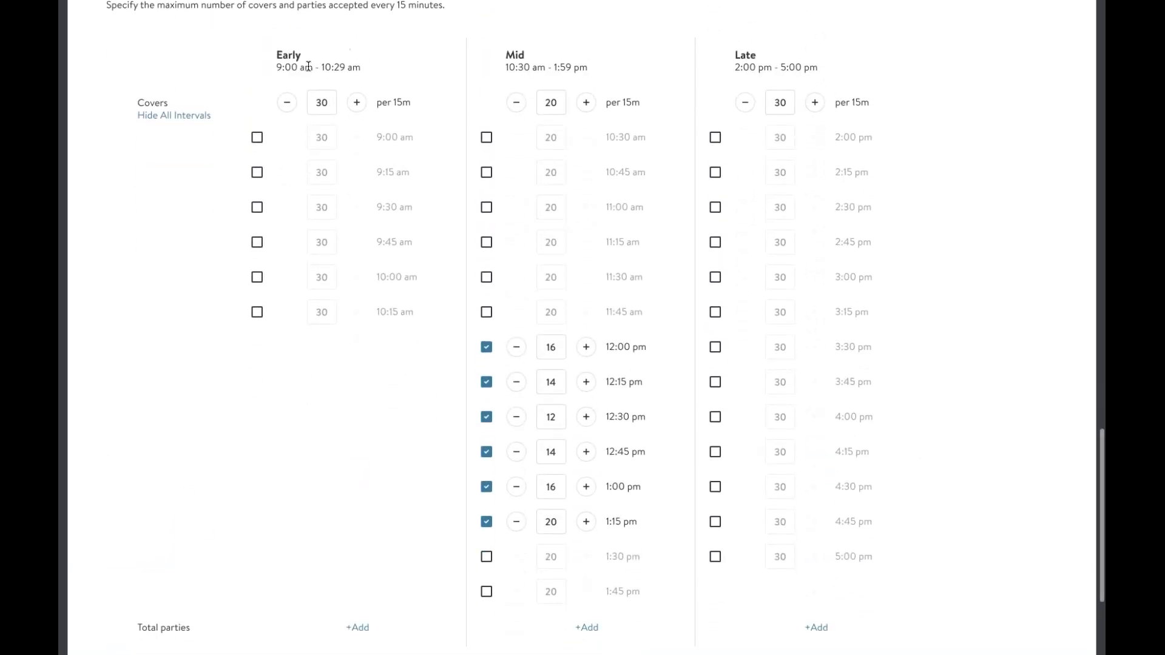
pyautogui.scroll(-3, 379, 260)
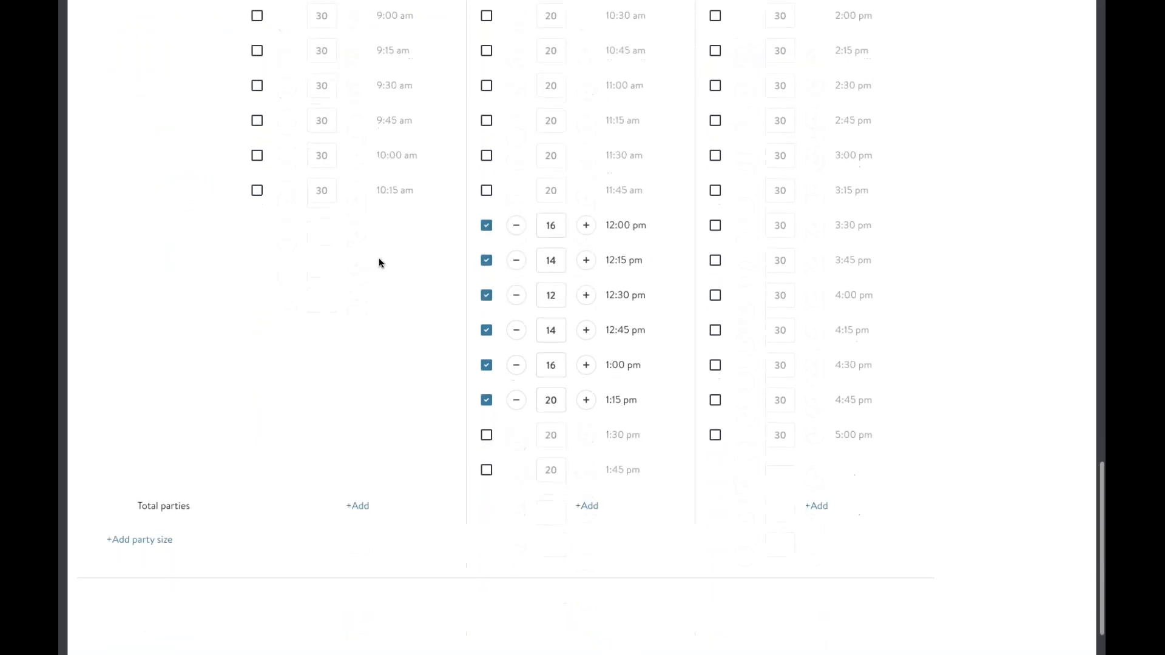
# - Add Total parties limits per 15 minutes of 4 for the Early period and 6 for the Mid period
pyautogui.click(360, 442)
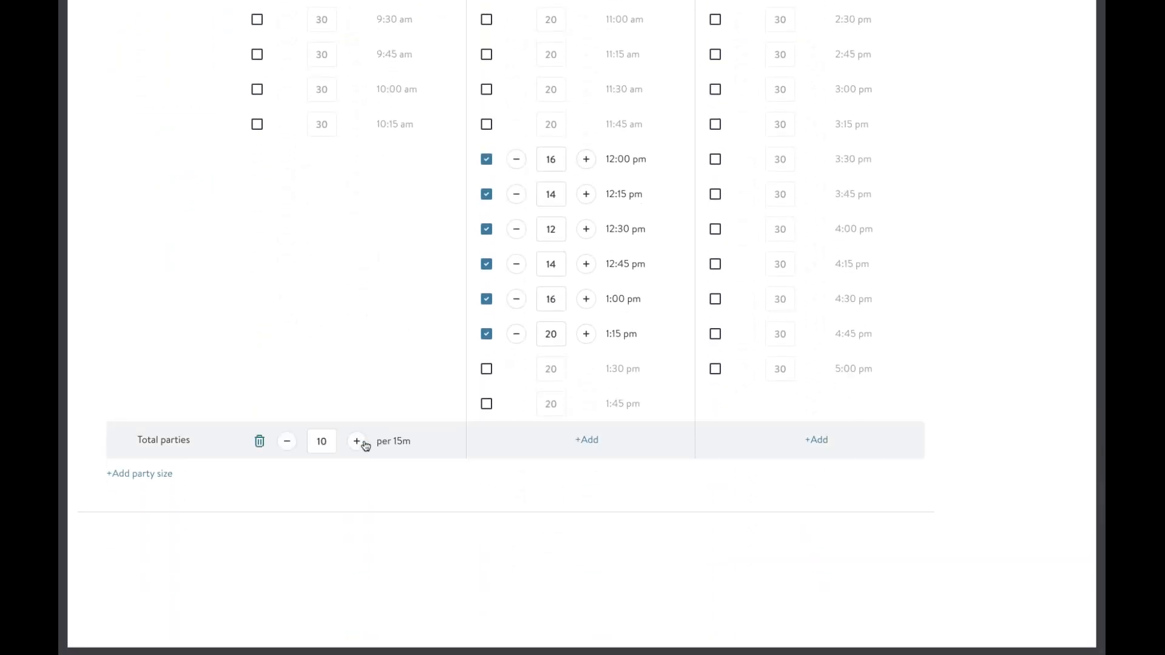
pyautogui.doubleClick(327, 442)
pyautogui.write('4')
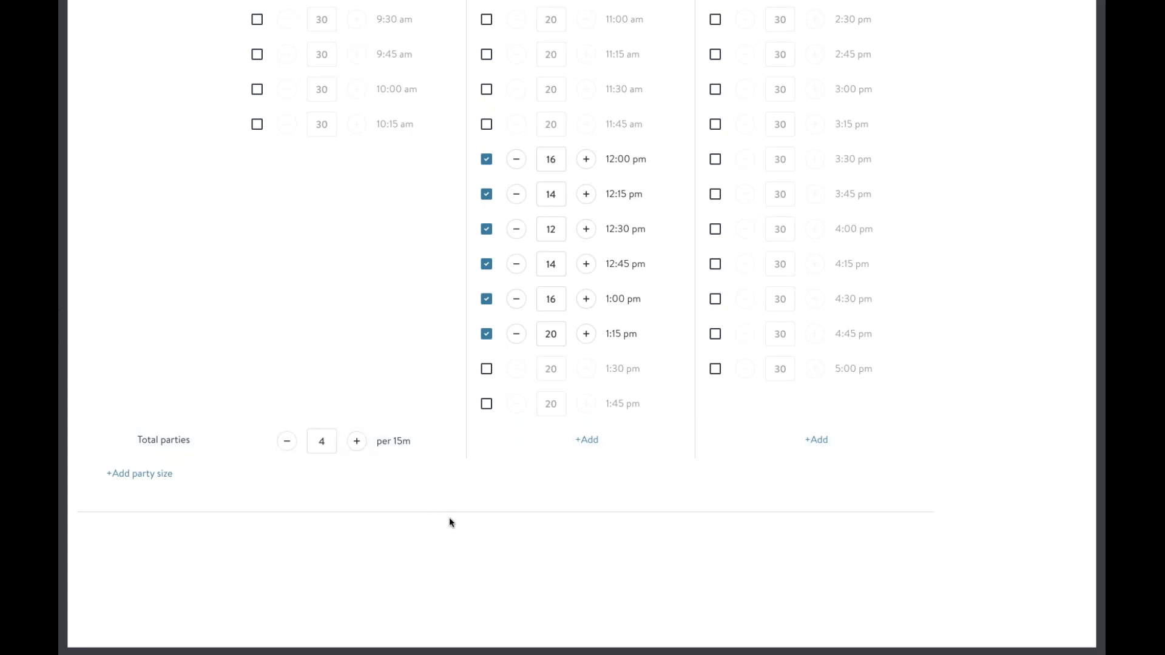
pyautogui.click(583, 441)
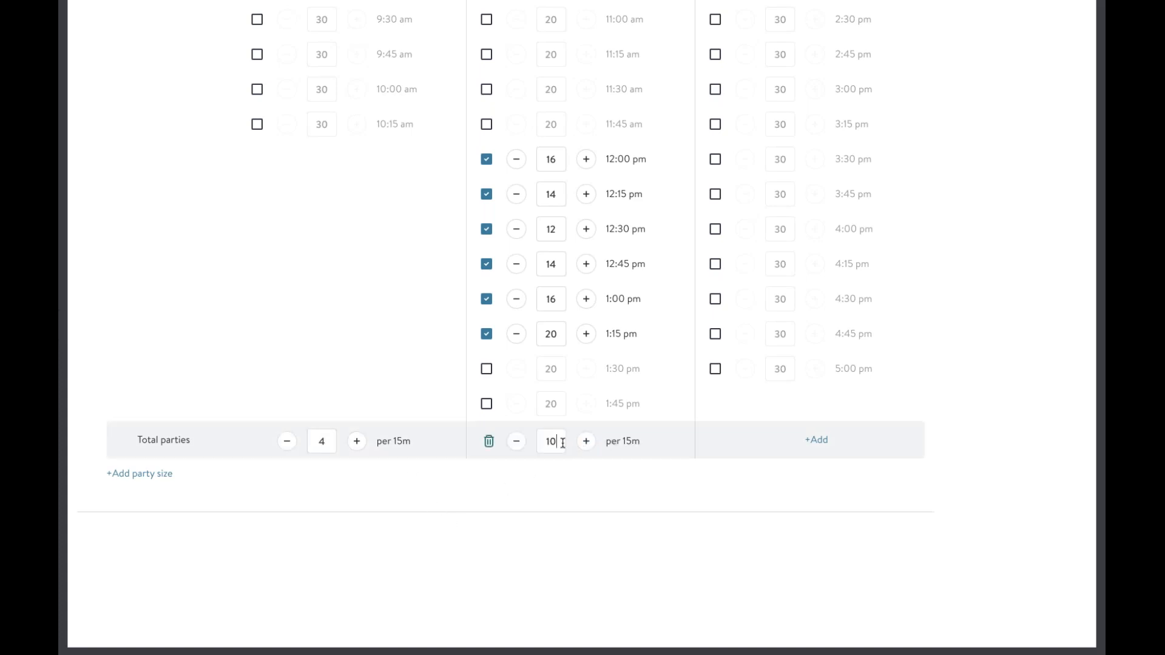
pyautogui.doubleClick(563, 443)
pyautogui.write('6')
# - Add a Late limit of 8 total parties per 15 minutes and set the Early limit to 8
pyautogui.click(817, 441)
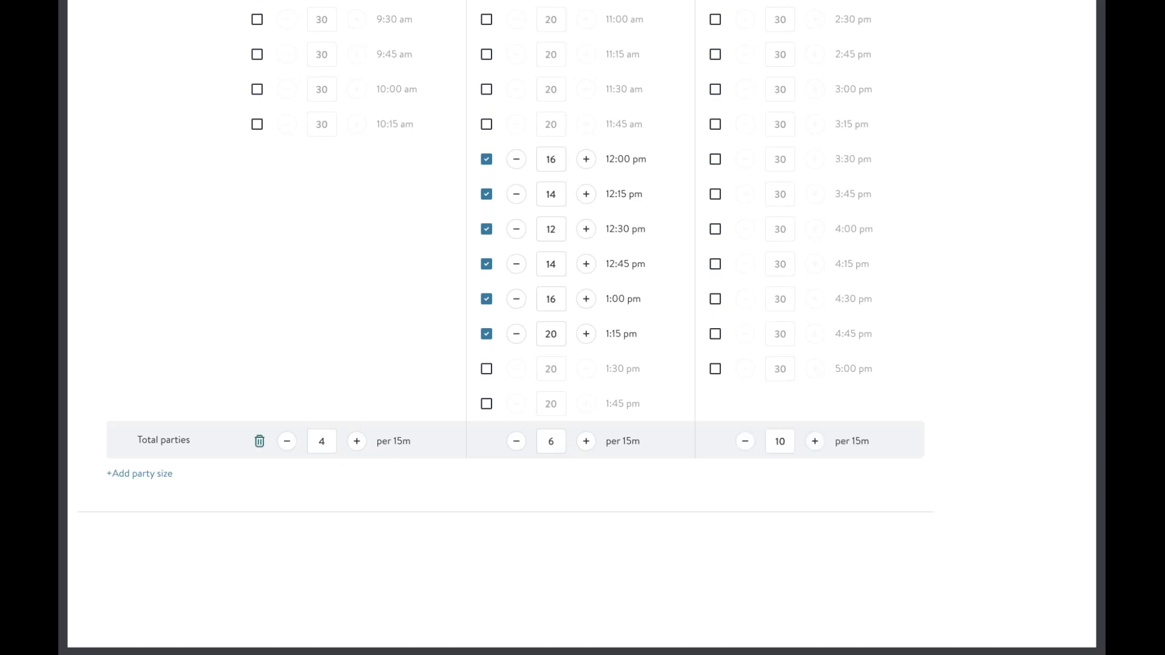
pyautogui.doubleClick(323, 445)
pyautogui.write('8')
pyautogui.doubleClick(781, 440)
pyautogui.write('8')
# - Compare the Early period's covers limit with its Total parties limit
pyautogui.scroll(2, 886, 443)
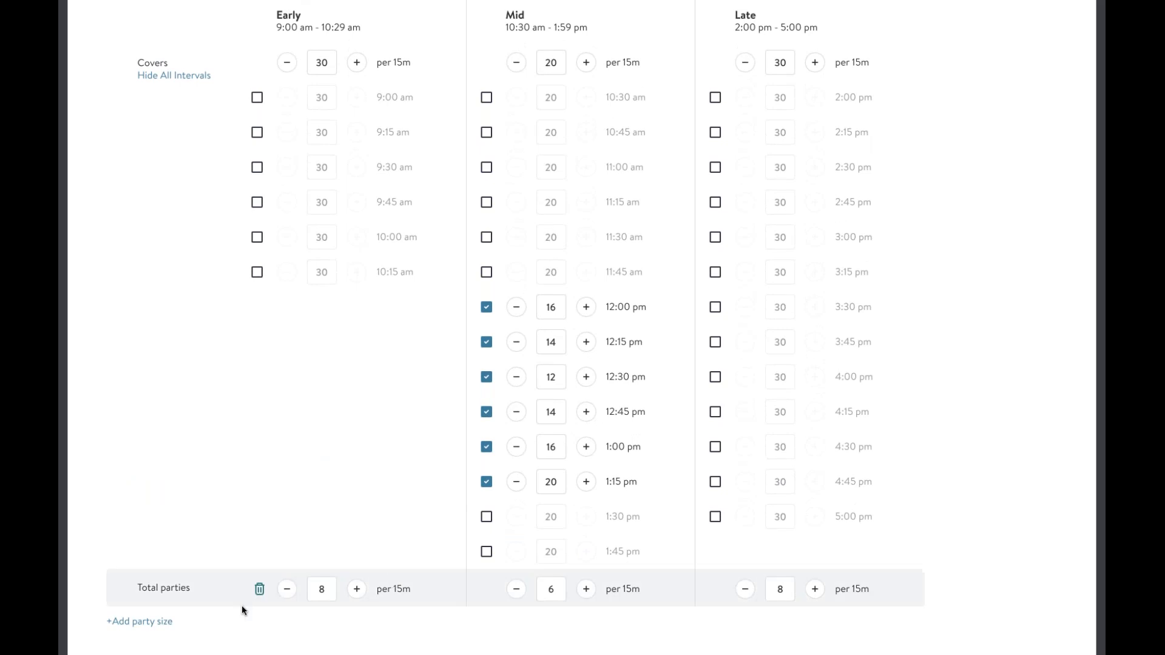
pyautogui.moveTo(331, 589); pyautogui.dragTo(298, 593)
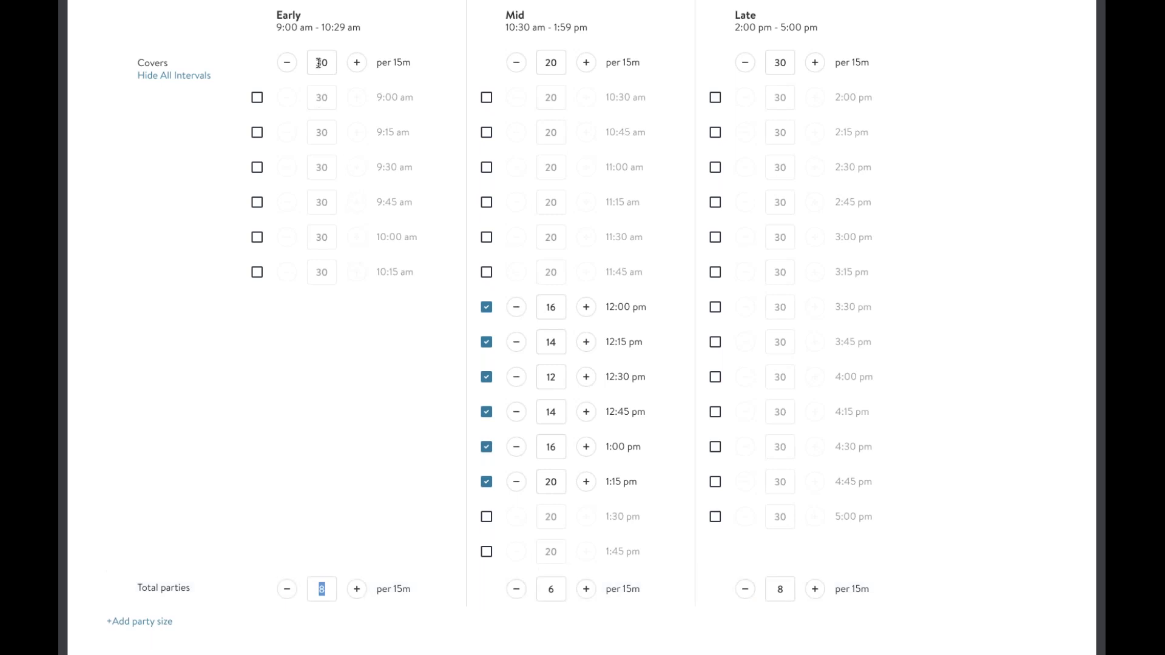
pyautogui.moveTo(327, 63); pyautogui.dragTo(308, 62)
pyautogui.scroll(-1, 338, 55)
pyautogui.click(316, 61)
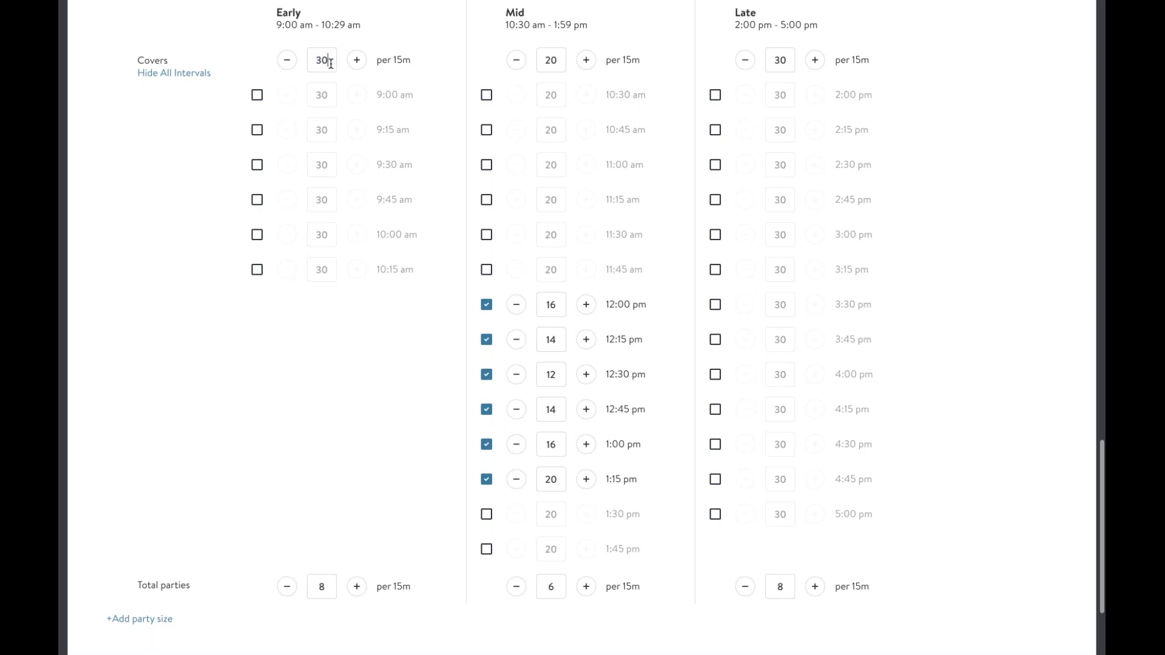
pyautogui.doubleClick(314, 56)
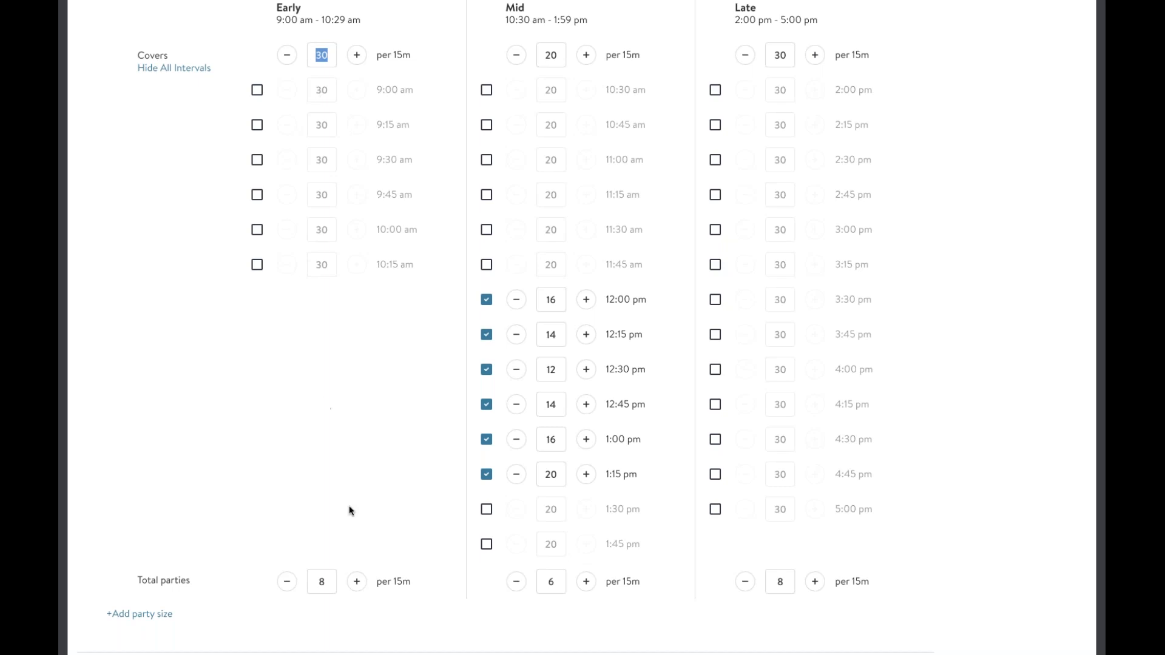
pyautogui.click(327, 580)
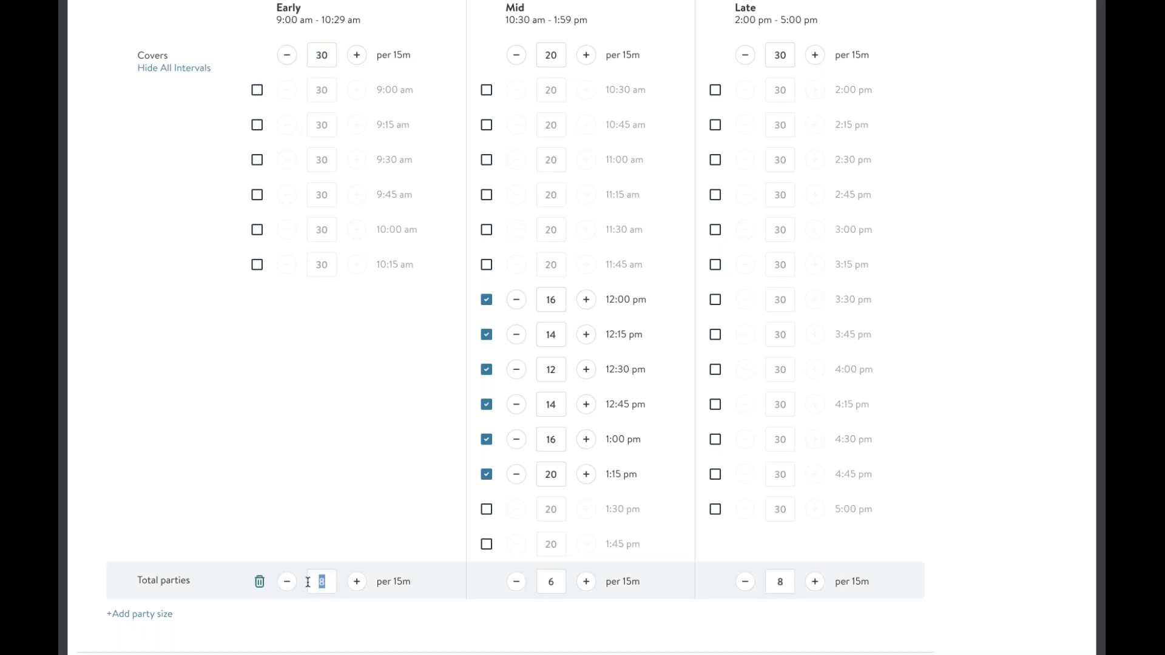
pyautogui.moveTo(331, 581); pyautogui.dragTo(314, 582)
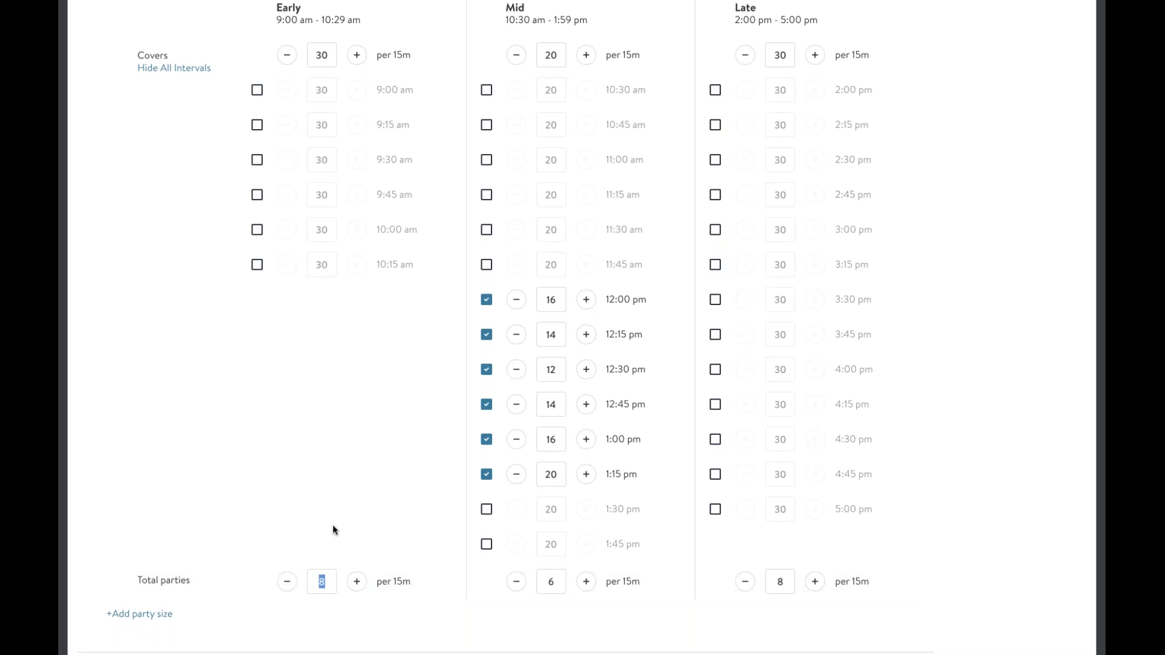
pyautogui.scroll(-2, 333, 525)
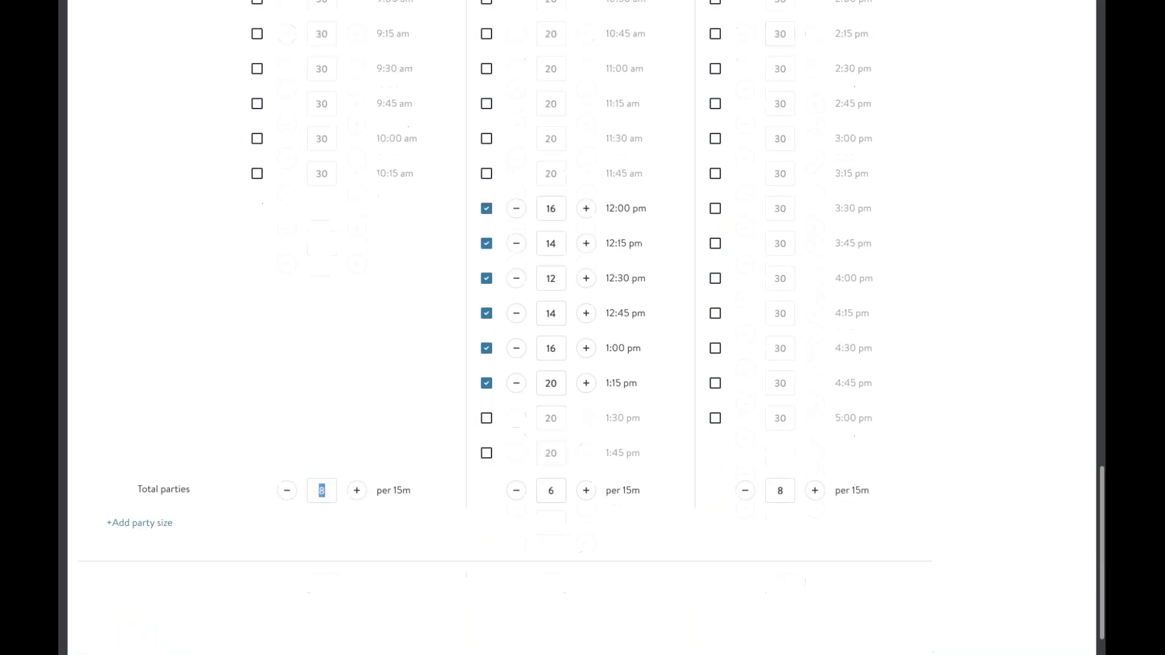
pyautogui.click(334, 488)
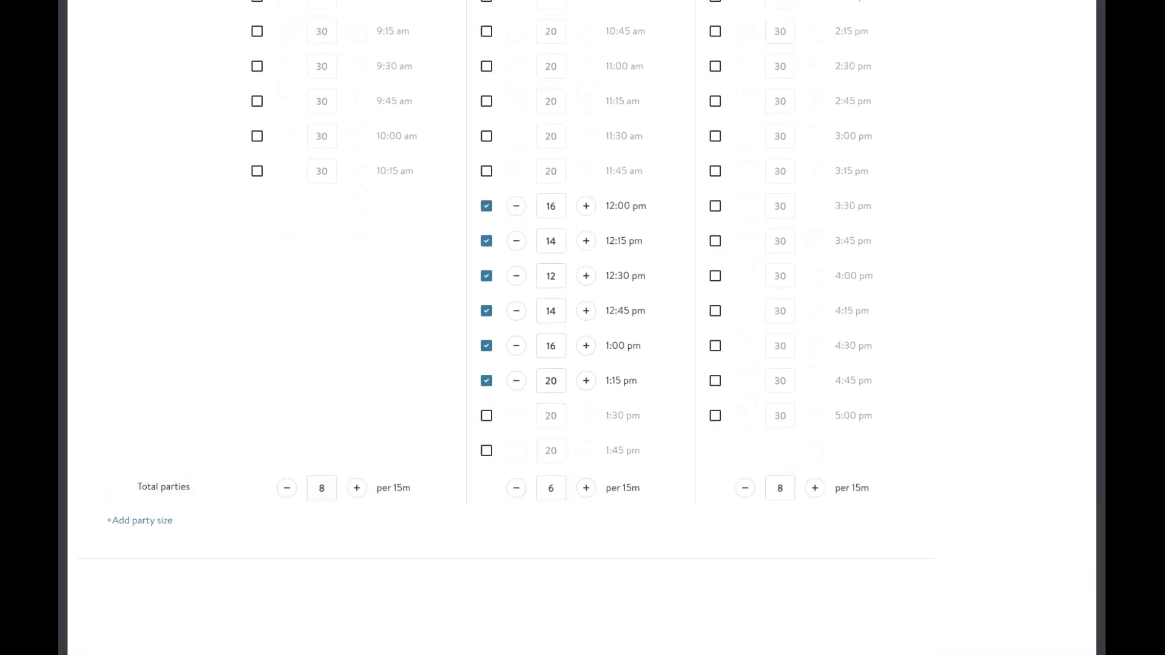
# - Add a 1-2 guests row to the flow controls with an Early limit of 2 per 15 minutes
pyautogui.click(152, 520)
pyautogui.click(196, 526)
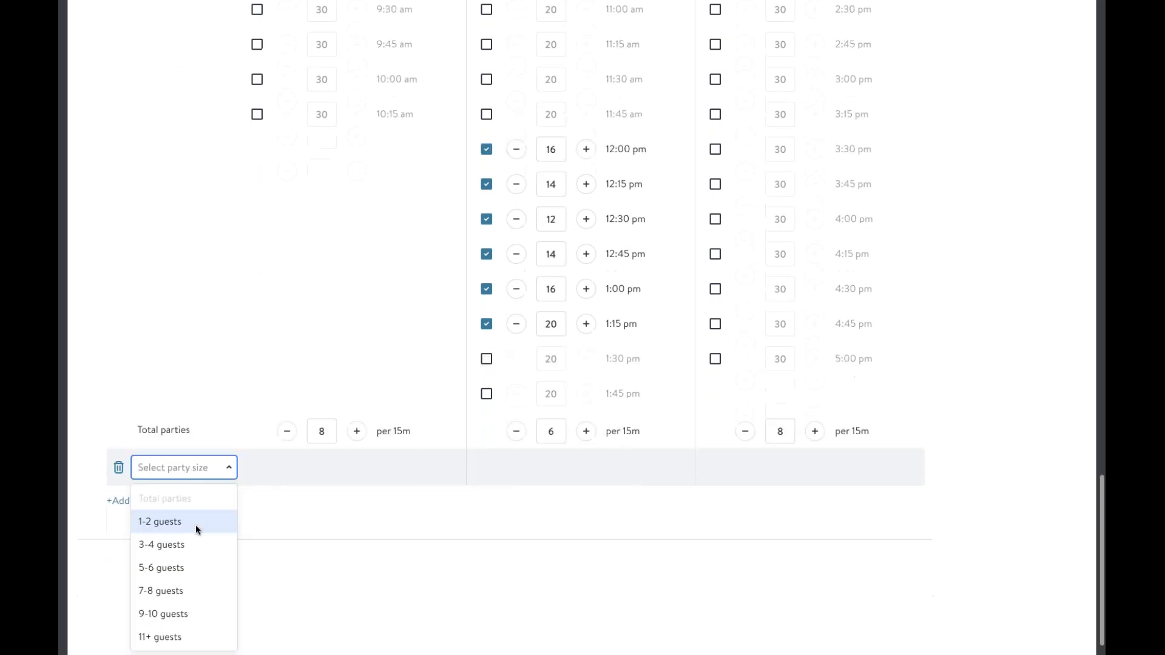
pyautogui.click(195, 524)
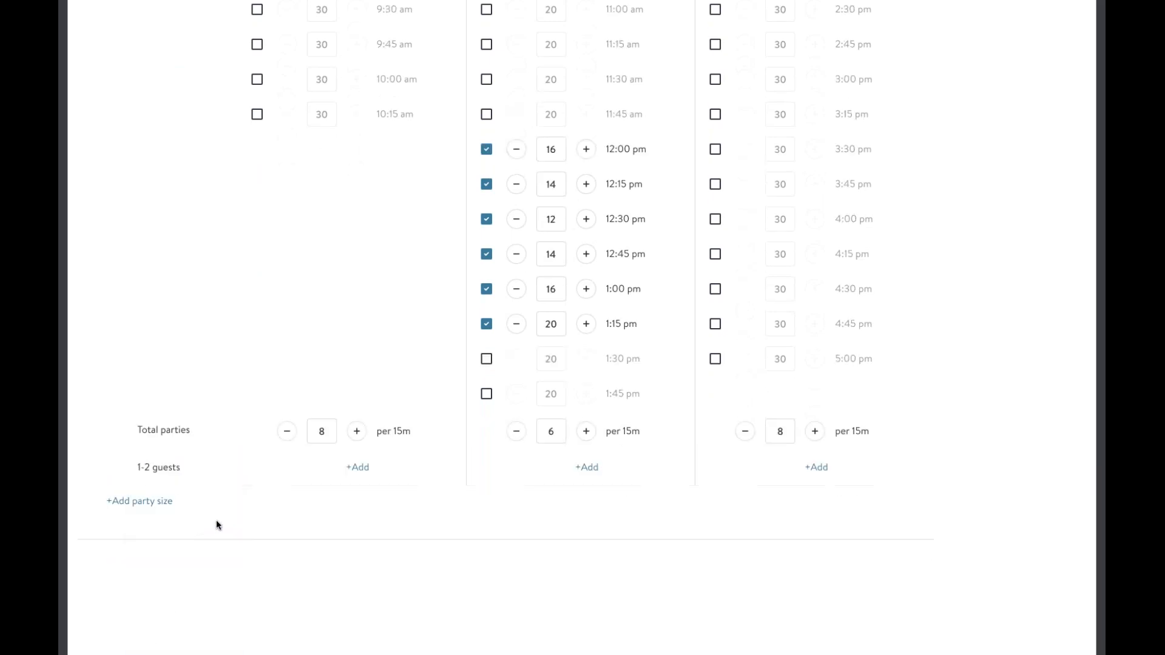
pyautogui.click(363, 473)
pyautogui.doubleClick(331, 469)
pyautogui.write('2')
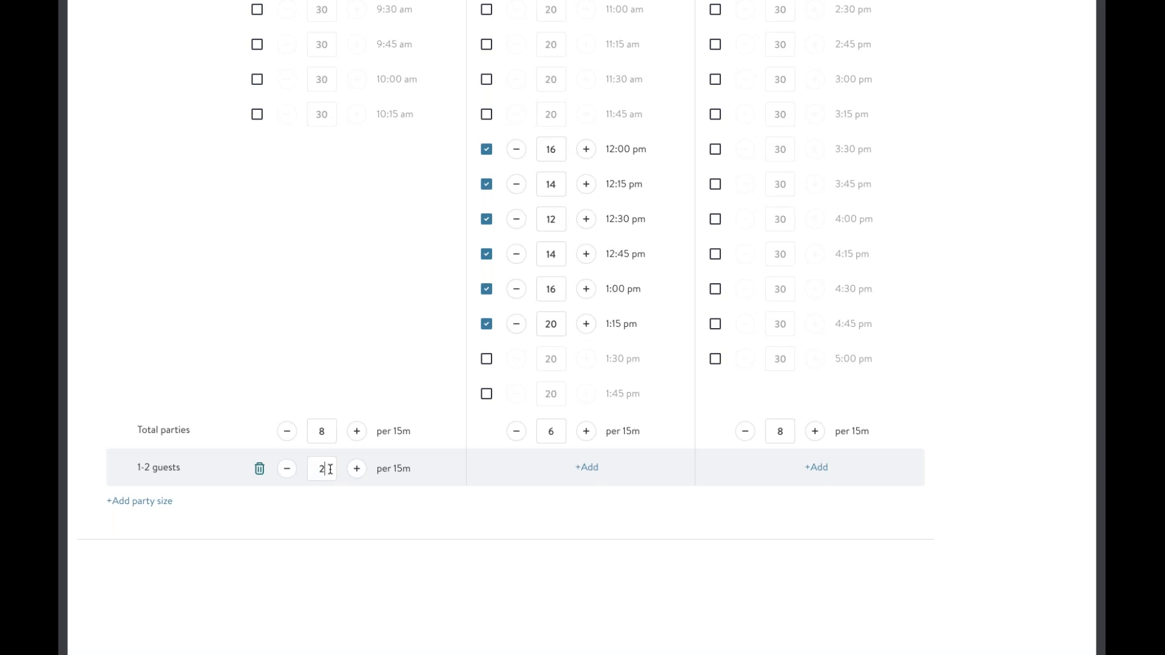
# - Add limits of 2 per 15 minutes for 1-2 guests in the Mid and Late periods
pyautogui.click(588, 468)
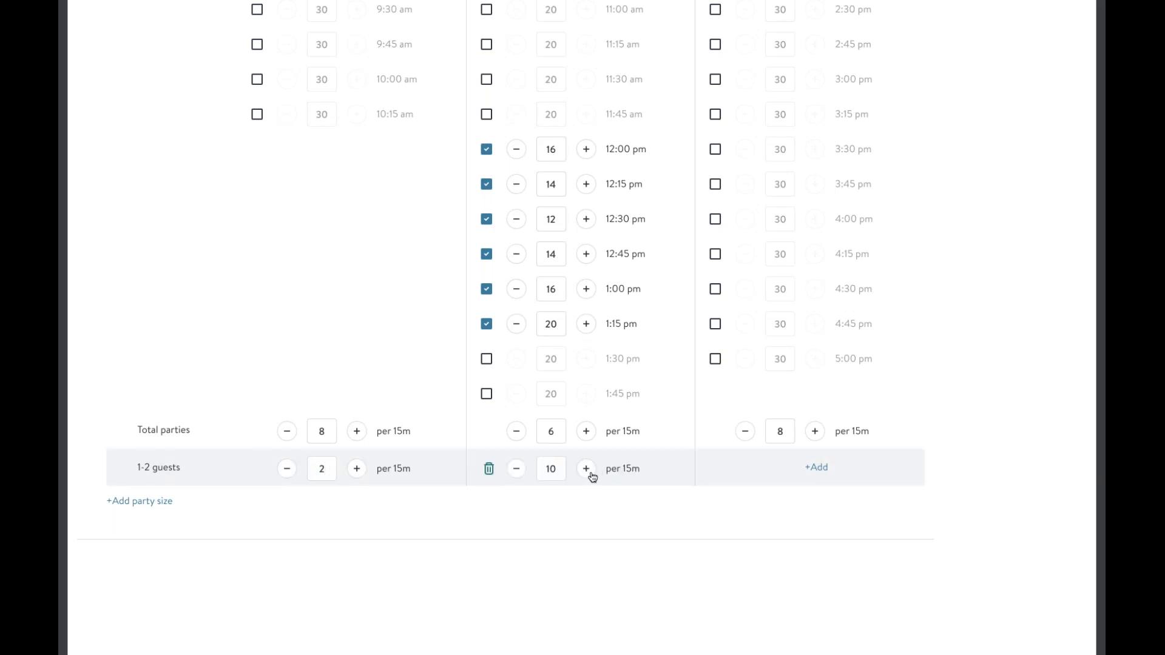
pyautogui.write('2')
pyautogui.click(817, 468)
pyautogui.doubleClick(783, 469)
pyautogui.write('2')
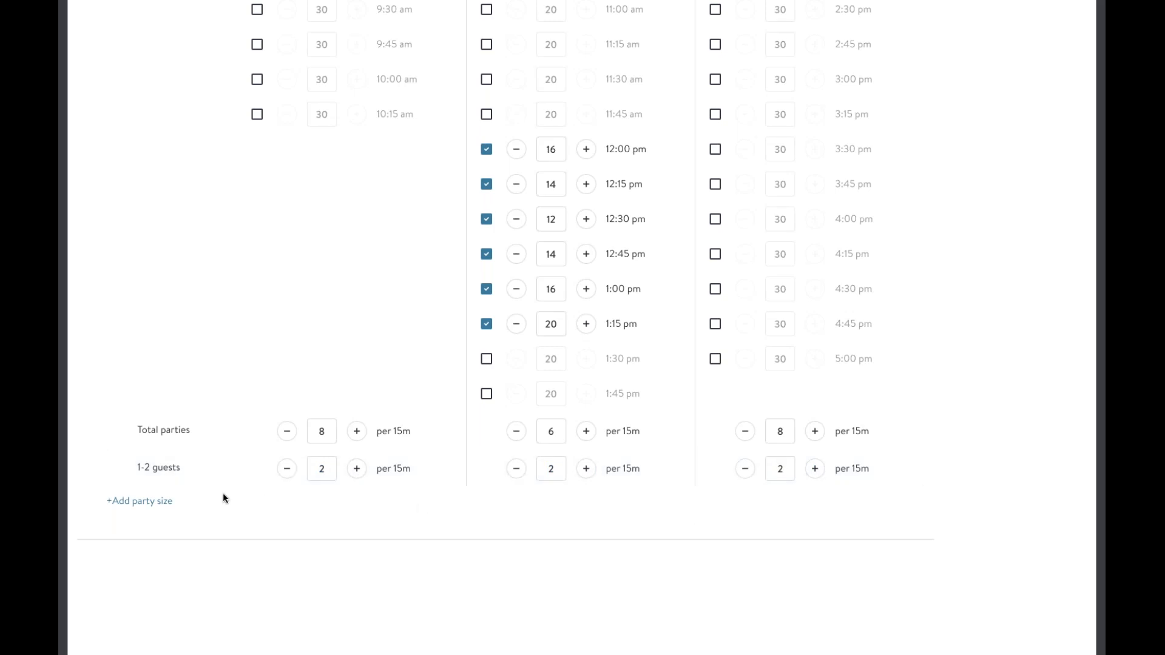
# - Add a 3-4 guests row to the flow controls with limits of 2 per 15 minutes in the Early and Mid periods
pyautogui.click(154, 503)
pyautogui.click(182, 510)
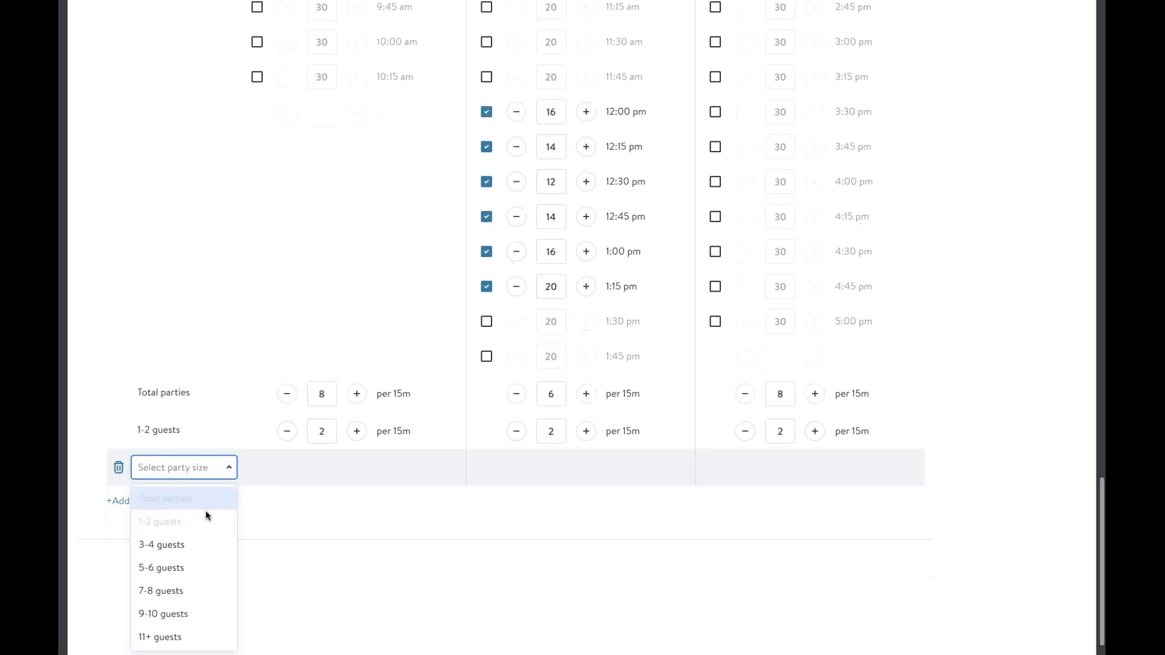
pyautogui.click(200, 544)
pyautogui.click(358, 468)
pyautogui.doubleClick(322, 469)
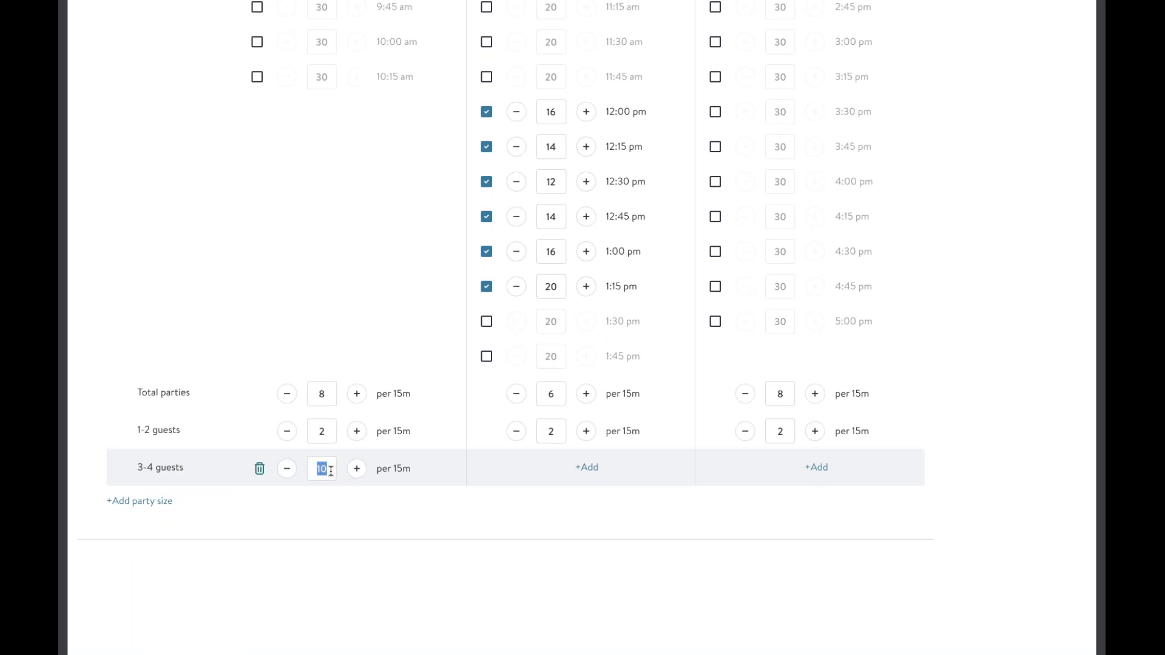
pyautogui.write('2')
pyautogui.click(586, 468)
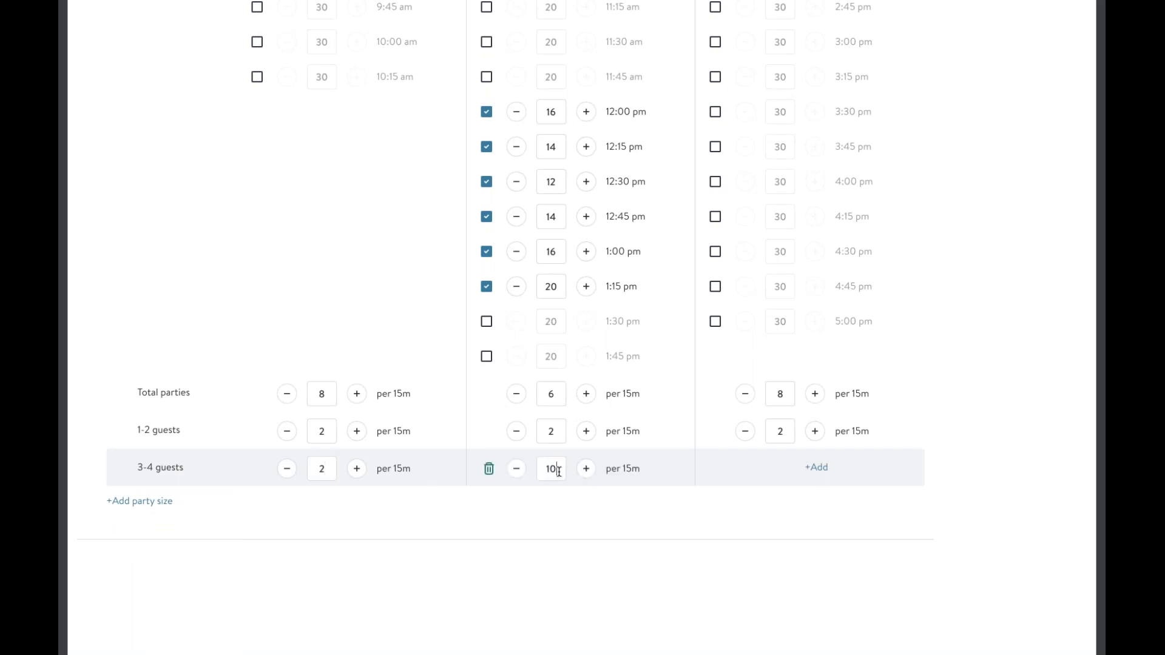
pyautogui.doubleClick(558, 471)
pyautogui.write('2')
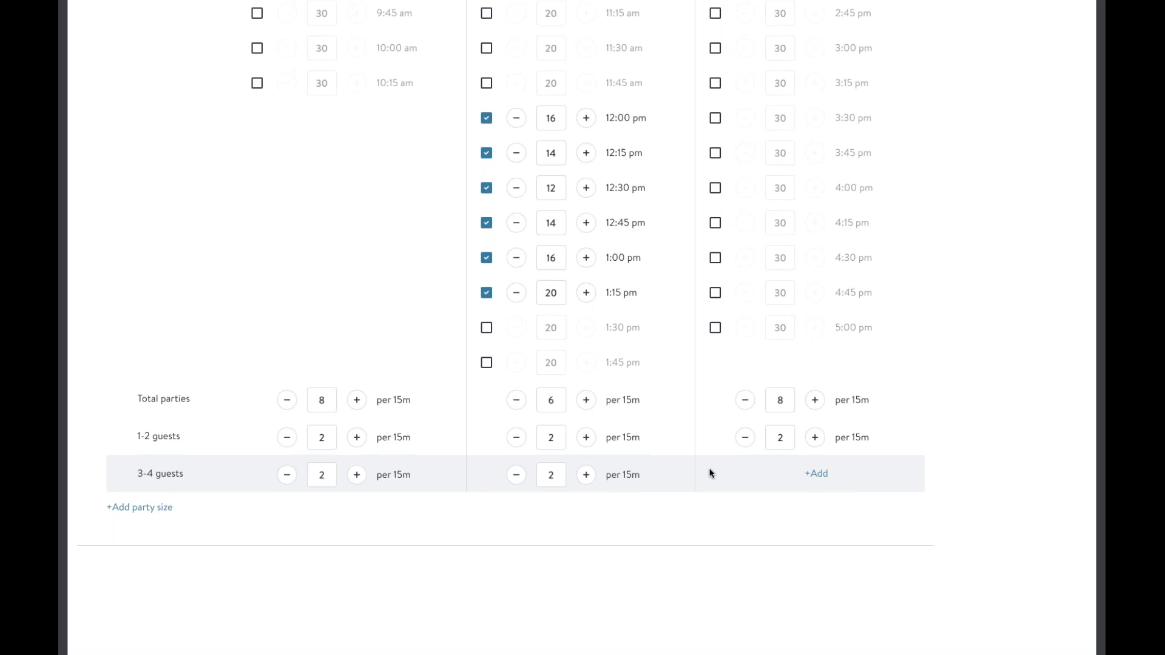
# - Add a Late limit of 2 per 15 minutes for 3-4 guests
pyautogui.moveTo(260, 474)
pyautogui.click(323, 402)
pyautogui.doubleClick(307, 401)
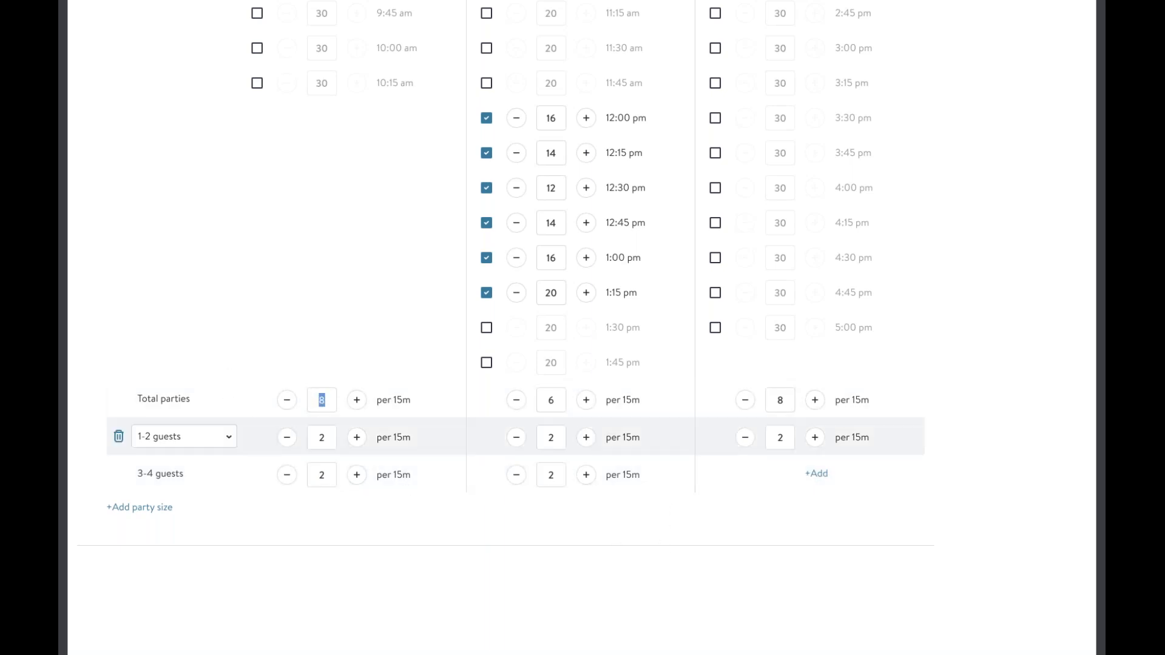
pyautogui.click(330, 400)
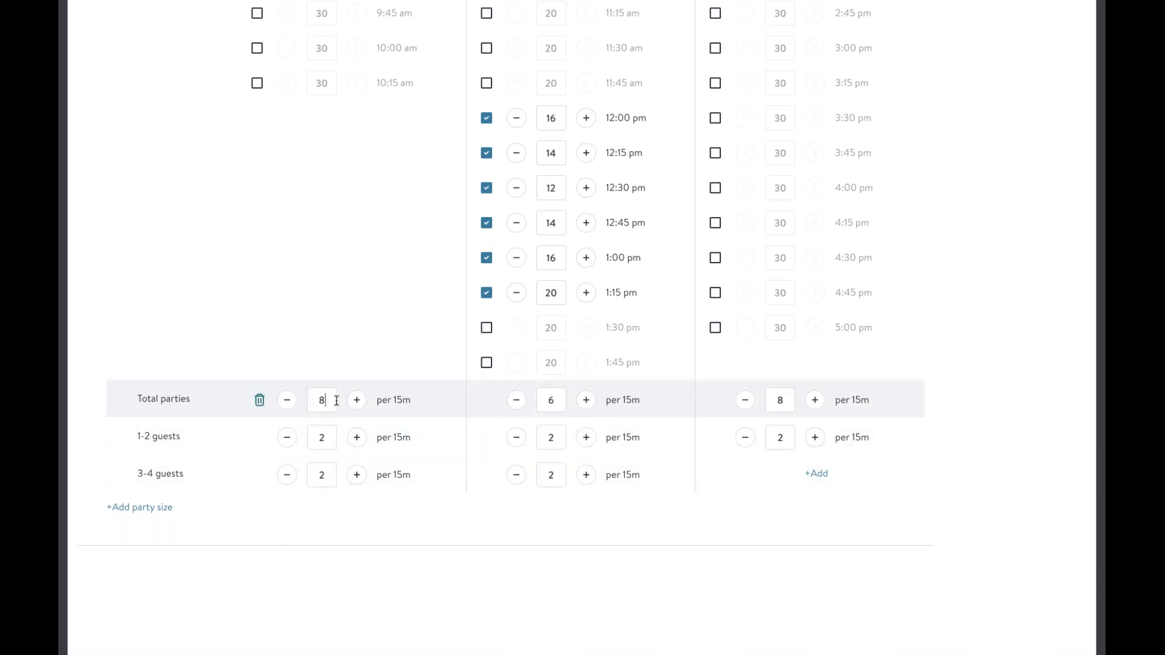
pyautogui.click(829, 480)
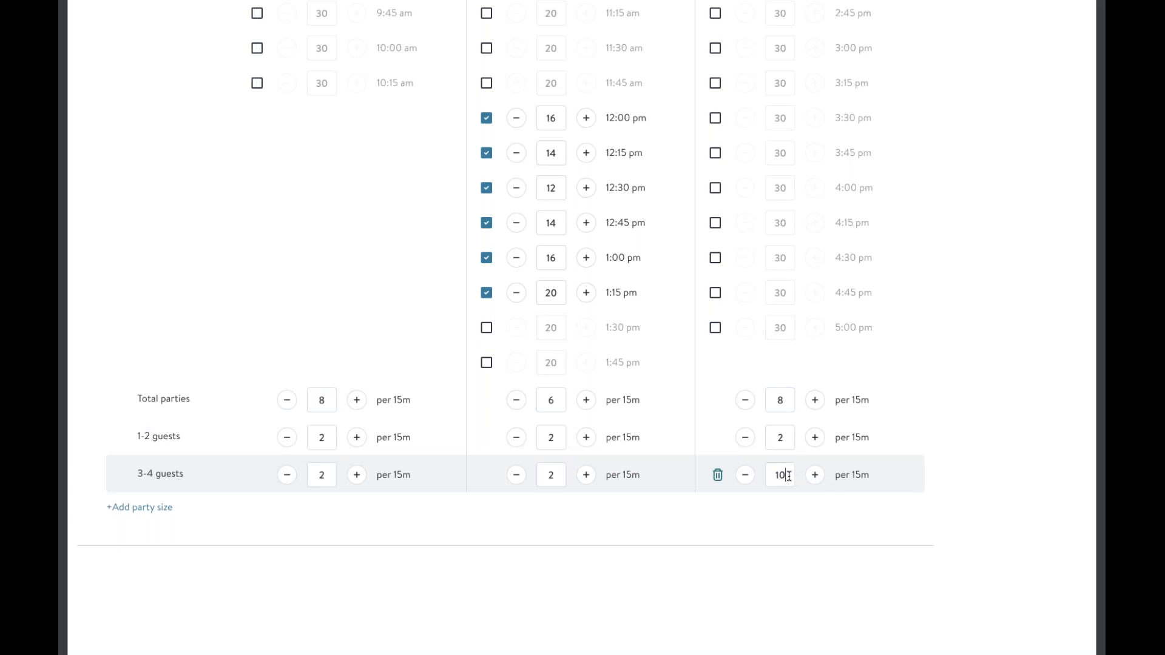
pyautogui.doubleClick(783, 475)
pyautogui.write('2')
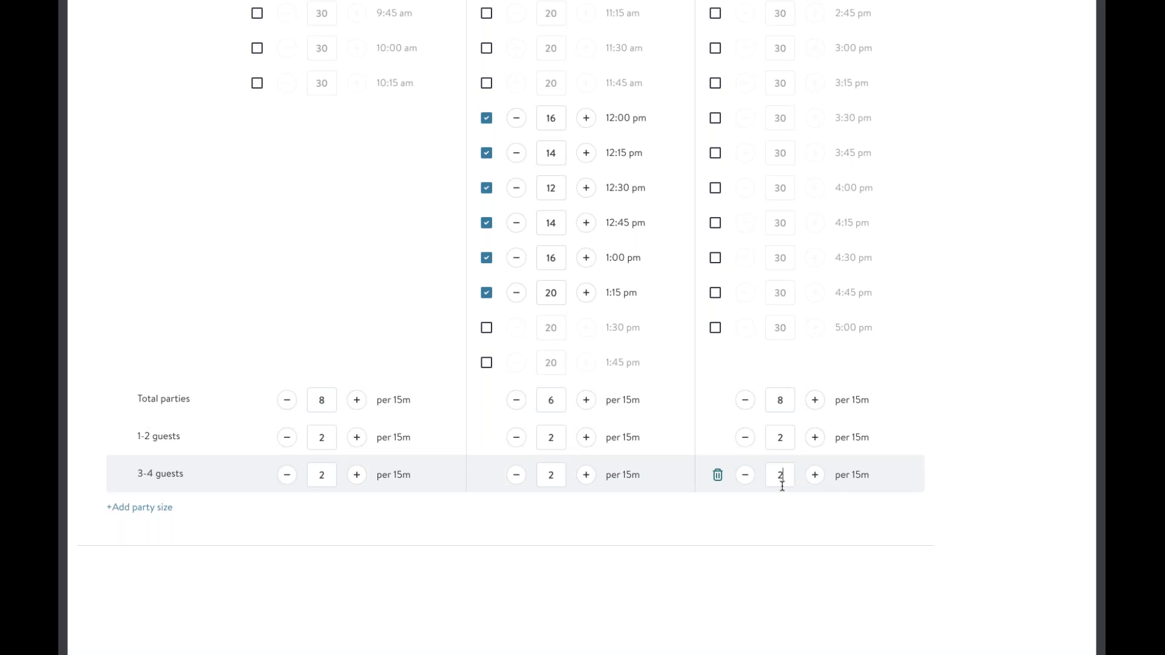
# - Add an 11+ guests row to the flow controls with an Early limit of 0 per 15 minutes
pyautogui.click(145, 516)
pyautogui.click(199, 517)
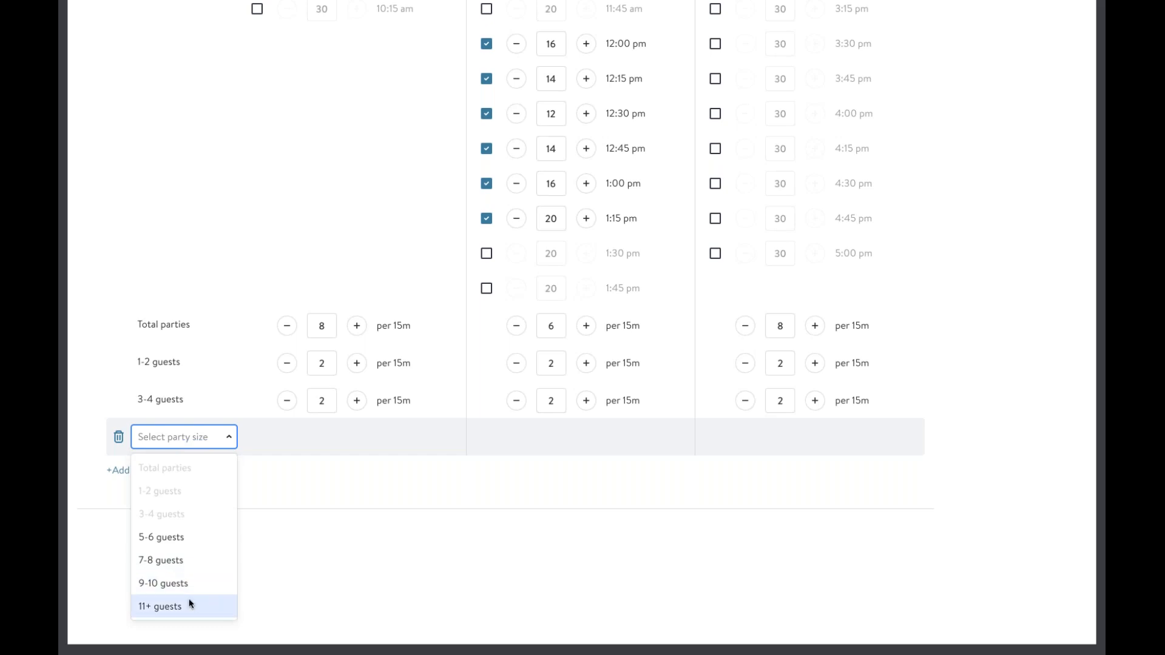
pyautogui.click(190, 605)
pyautogui.click(354, 439)
pyautogui.click(327, 439)
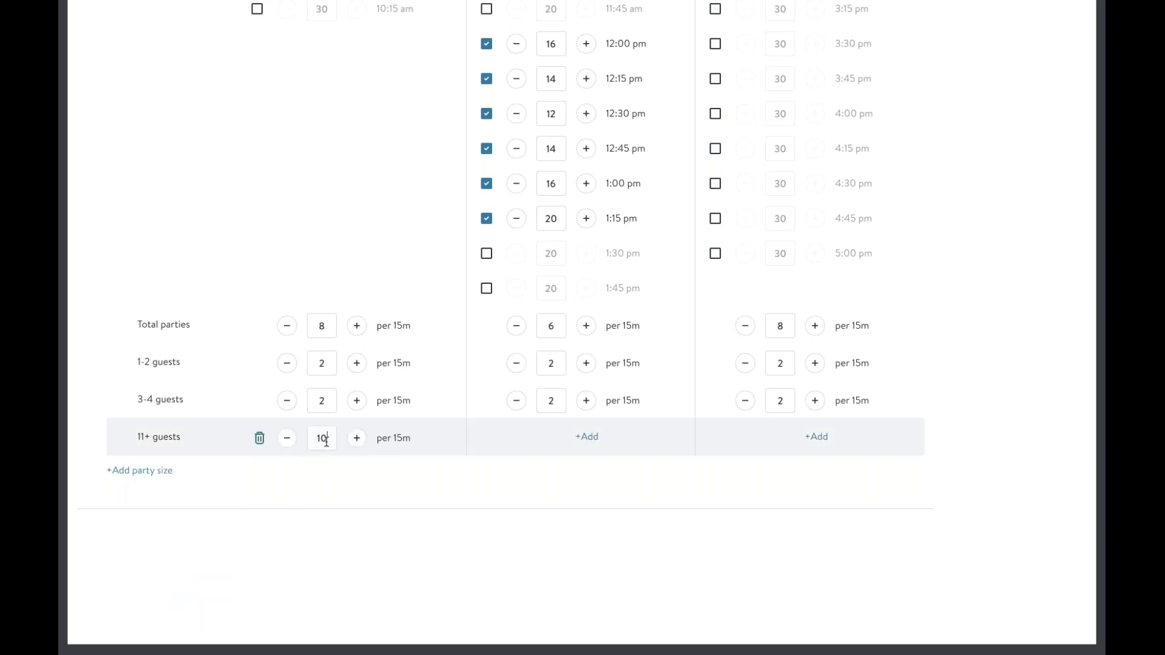
pyautogui.doubleClick(327, 440)
pyautogui.write('0')
# - Add limits of 0 per 15 minutes for 11+ guests in the Mid and Late periods
pyautogui.click(582, 439)
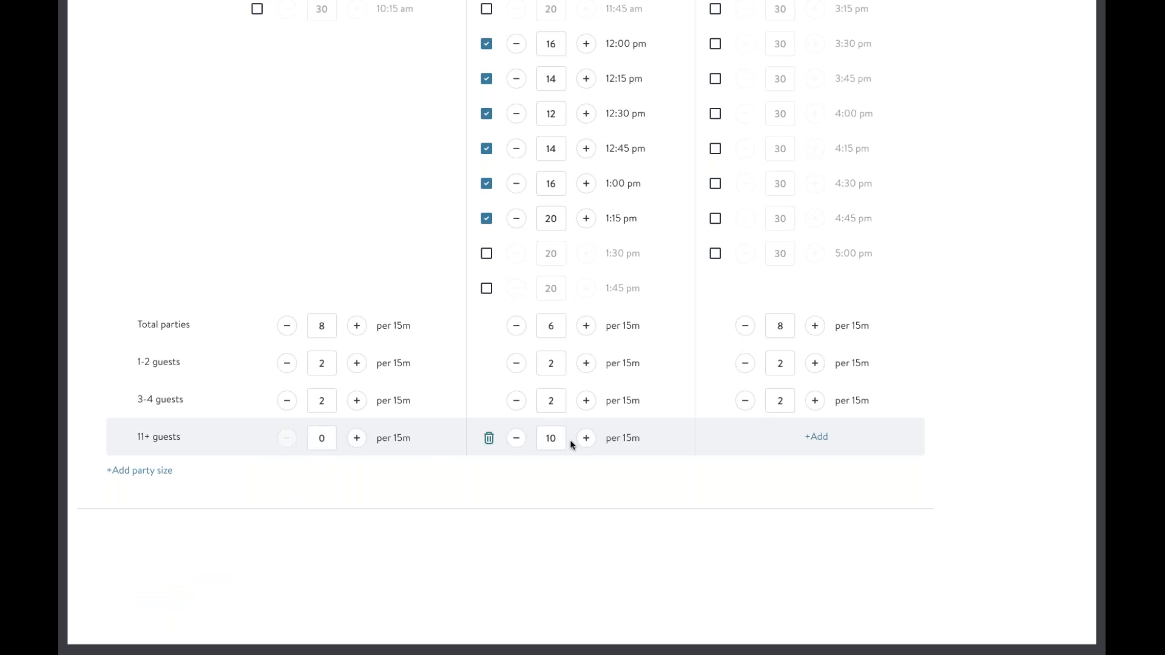
pyautogui.doubleClick(551, 440)
pyautogui.write('0')
pyautogui.click(817, 436)
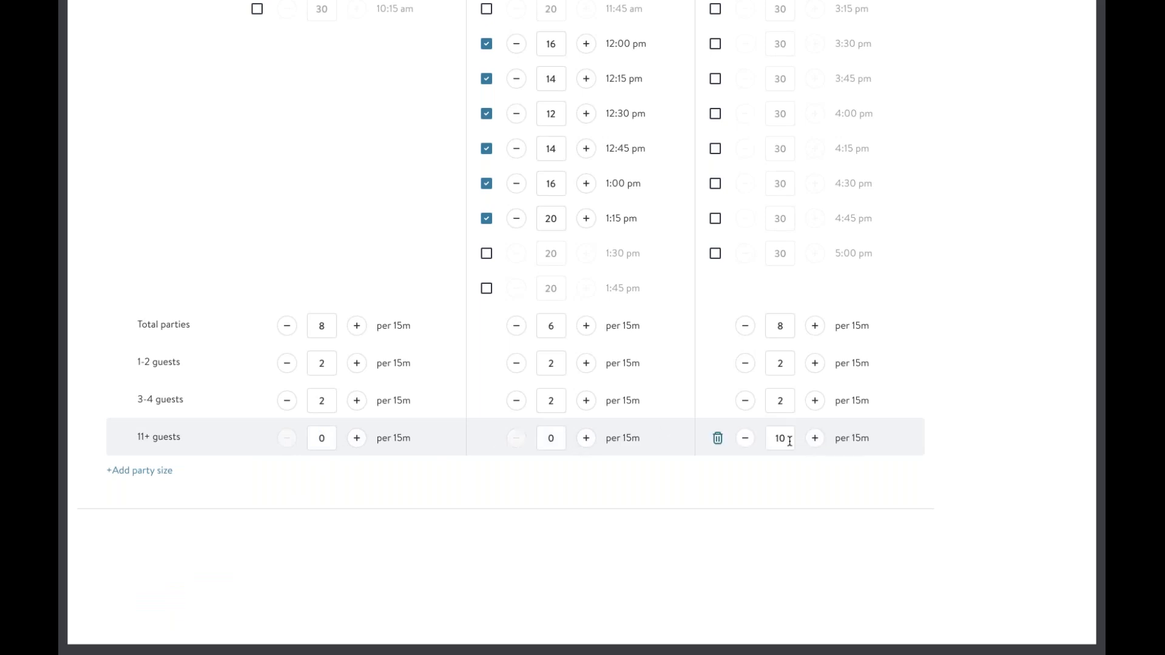
pyautogui.doubleClick(783, 439)
pyautogui.write('0')
pyautogui.scroll(1, 852, 452)
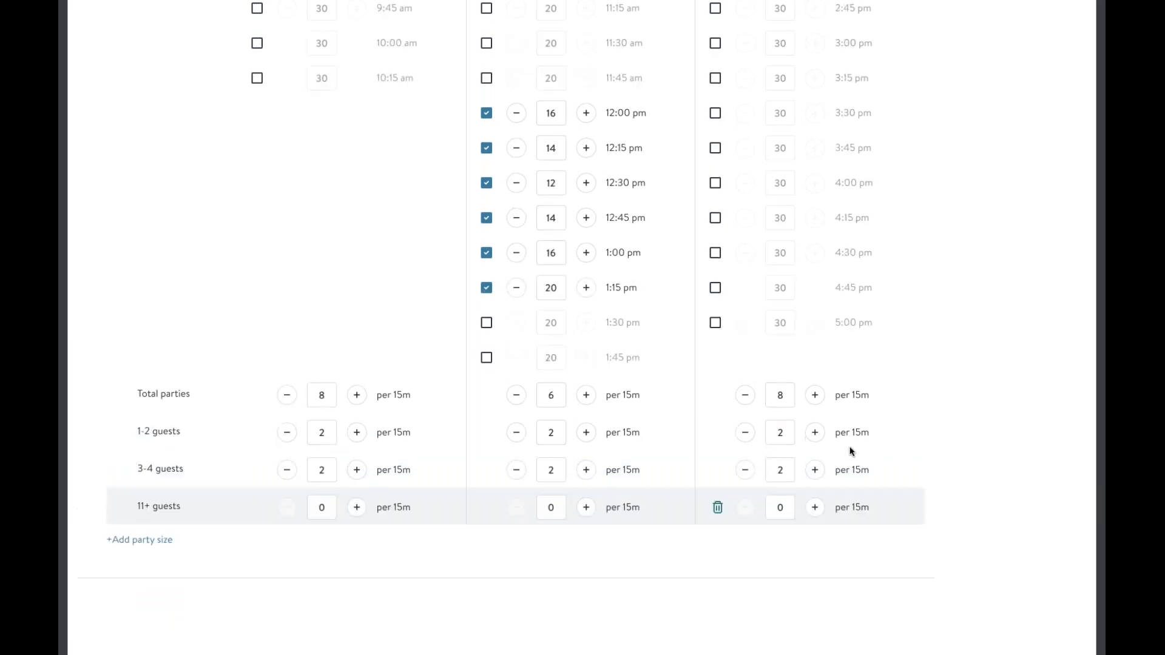
# - Set the 11+ guests limit to 1 per 15 minutes in both the Early and Late periods
pyautogui.scroll(20, 534, 258)
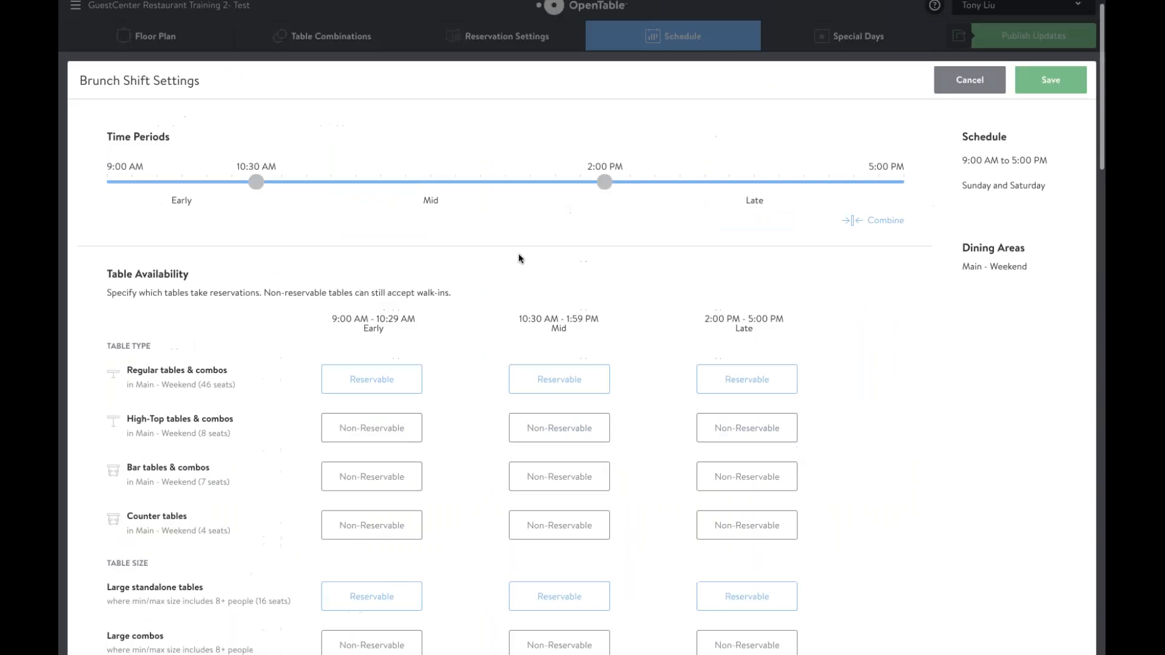
pyautogui.scroll(-5, 518, 258)
pyautogui.scroll(5, 486, 315)
pyautogui.scroll(-7, 449, 373)
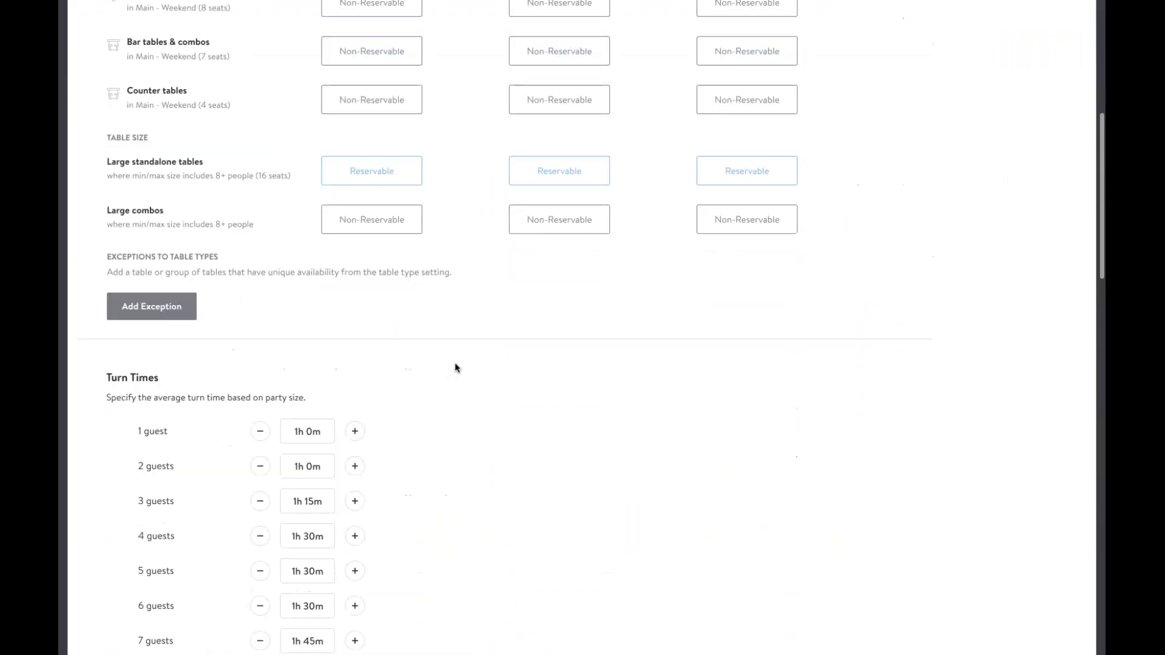
pyautogui.scroll(-10, 456, 367)
pyautogui.scroll(-2, 455, 499)
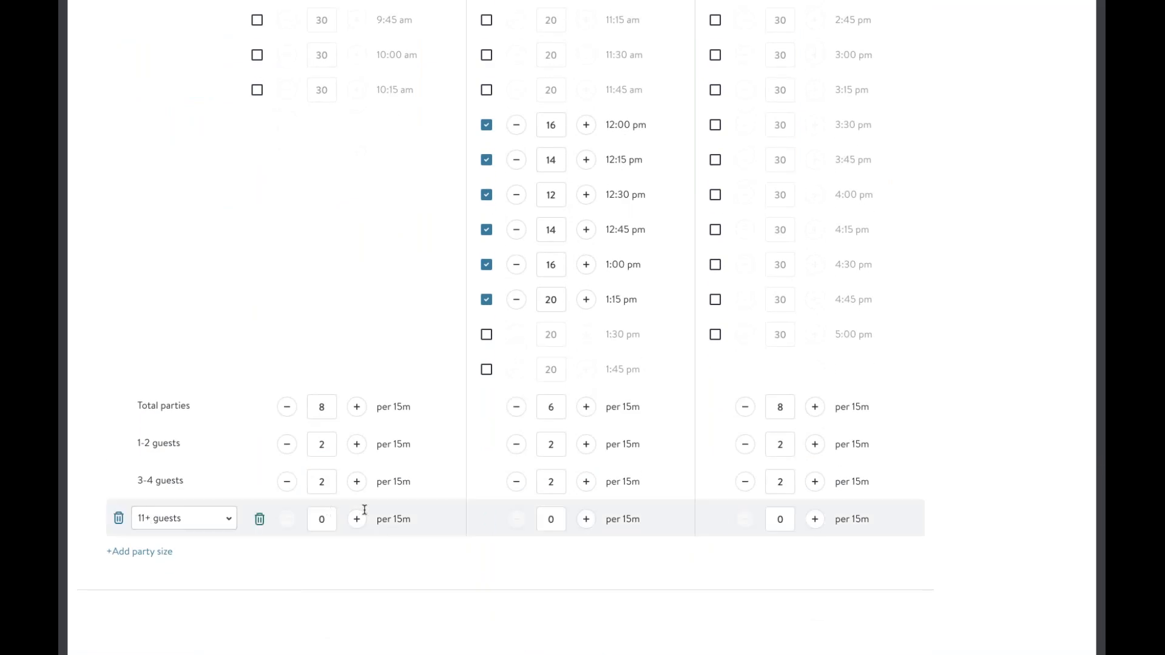
pyautogui.doubleClick(329, 519)
pyautogui.write('1')
pyautogui.doubleClick(783, 519)
pyautogui.write('1')
pyautogui.click(192, 494)
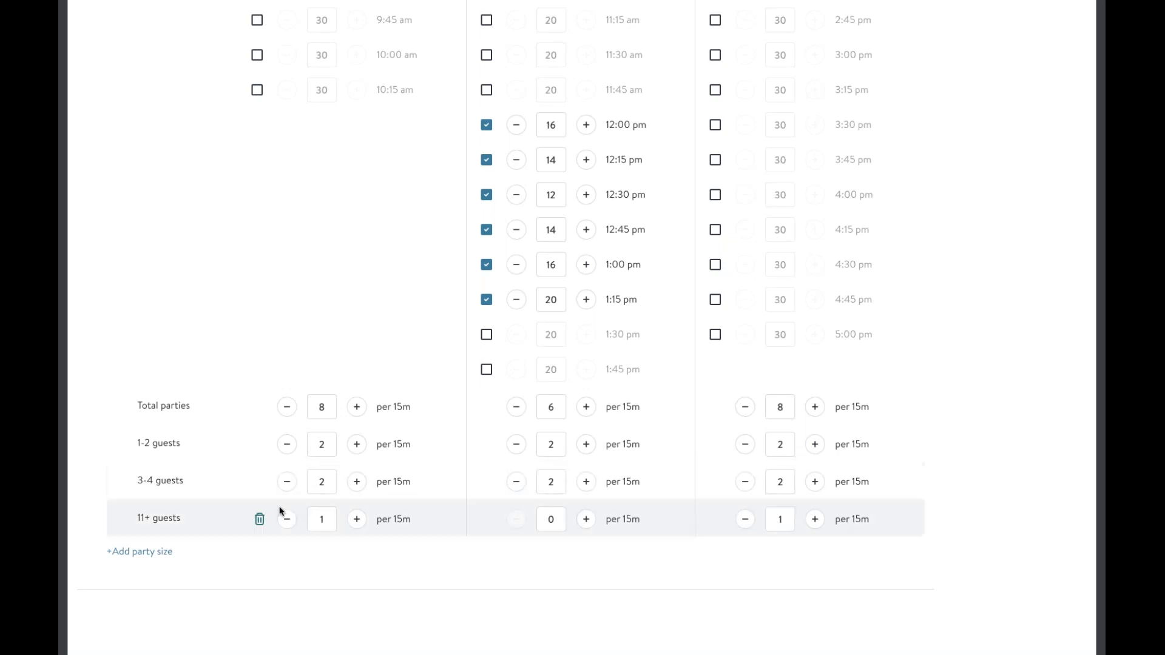
# - Compare the Early period's Total parties limit with its covers limit and the party size limits in the flow controls
pyautogui.scroll(2, 421, 534)
pyautogui.scroll(1, 384, 517)
pyautogui.scroll(-4, 395, 515)
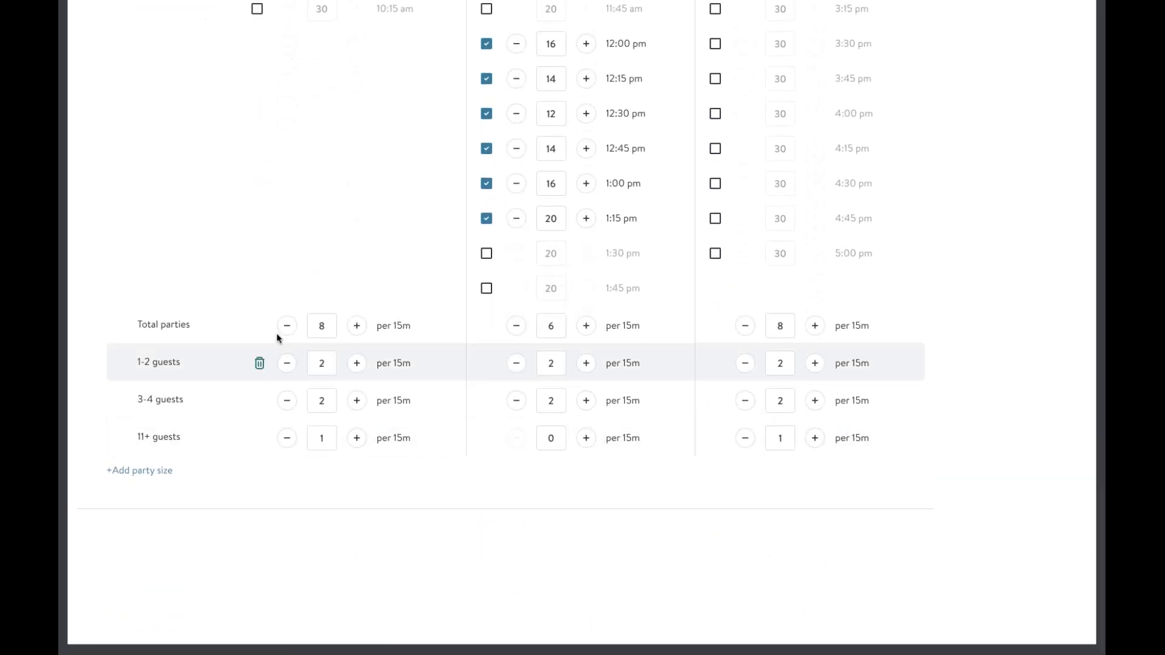
pyautogui.doubleClick(309, 325)
pyautogui.scroll(2, 424, 333)
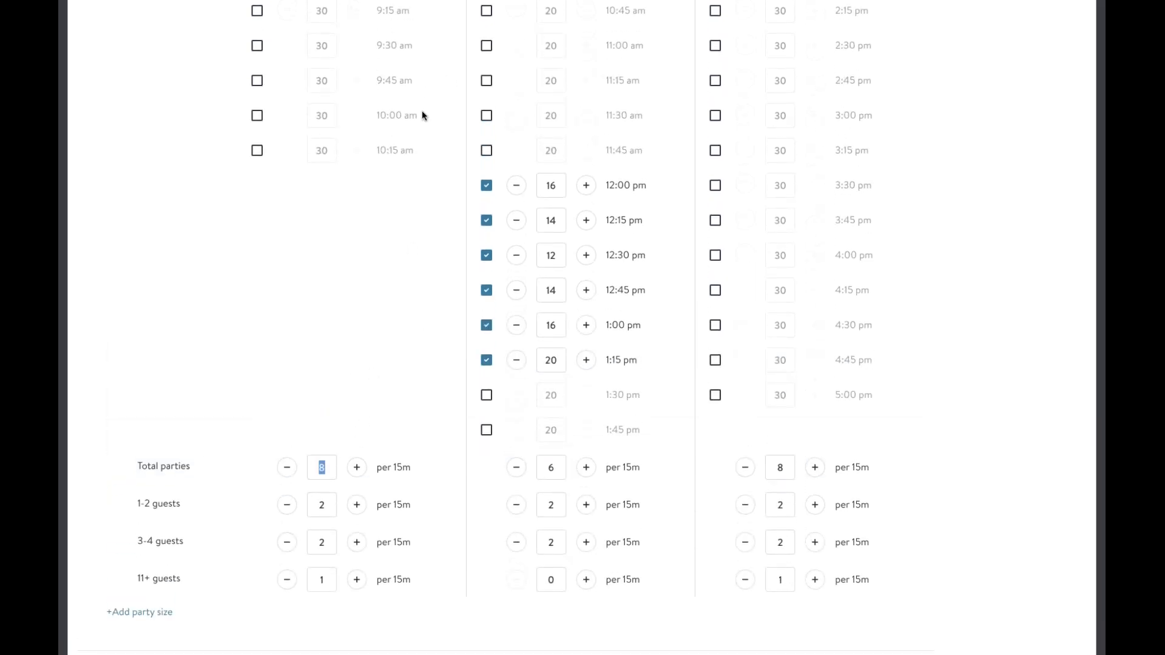
pyautogui.scroll(5, 423, 116)
pyautogui.scroll(-3, 339, 578)
pyautogui.scroll(3, 405, 291)
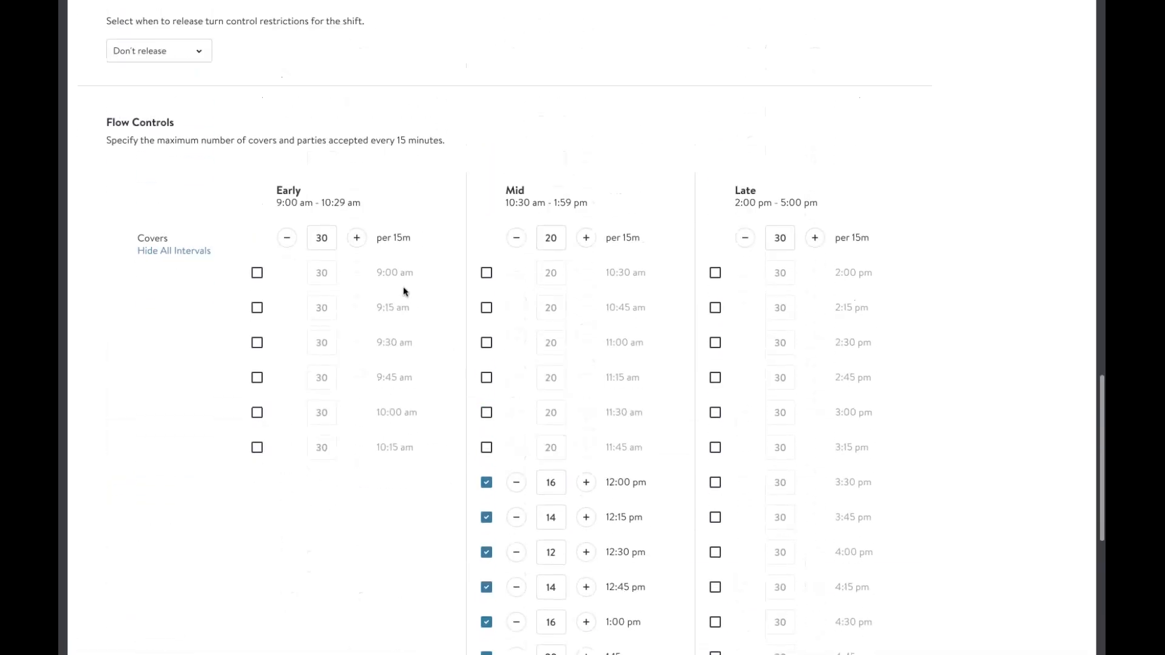
pyautogui.scroll(1, 388, 322)
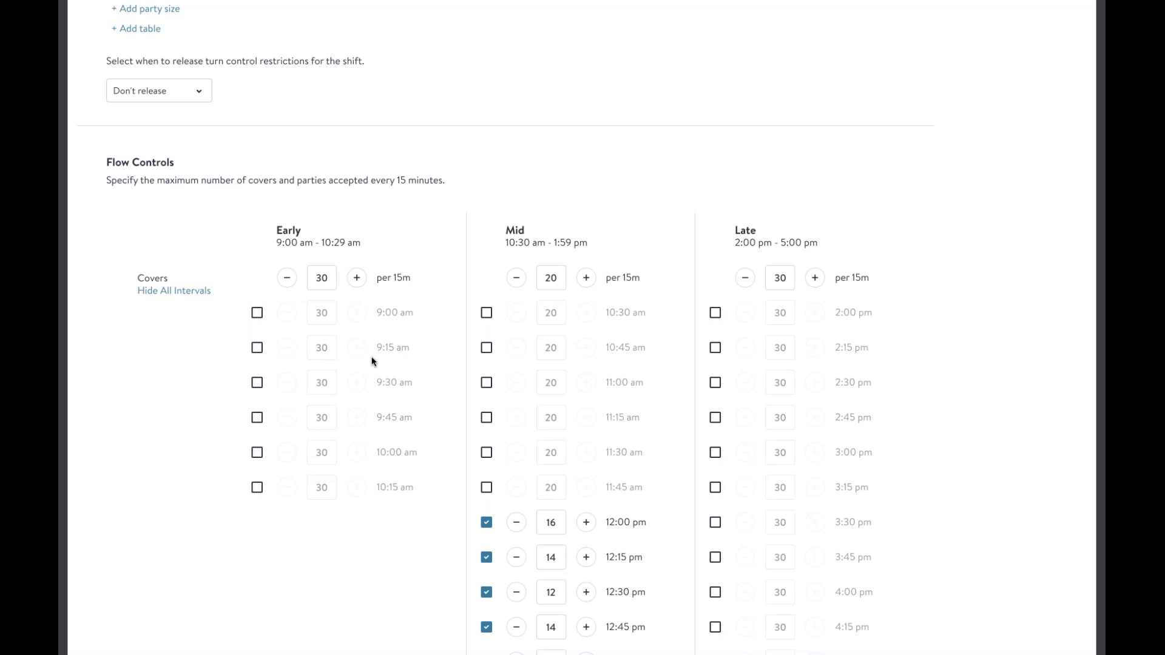
pyautogui.scroll(-12, 372, 358)
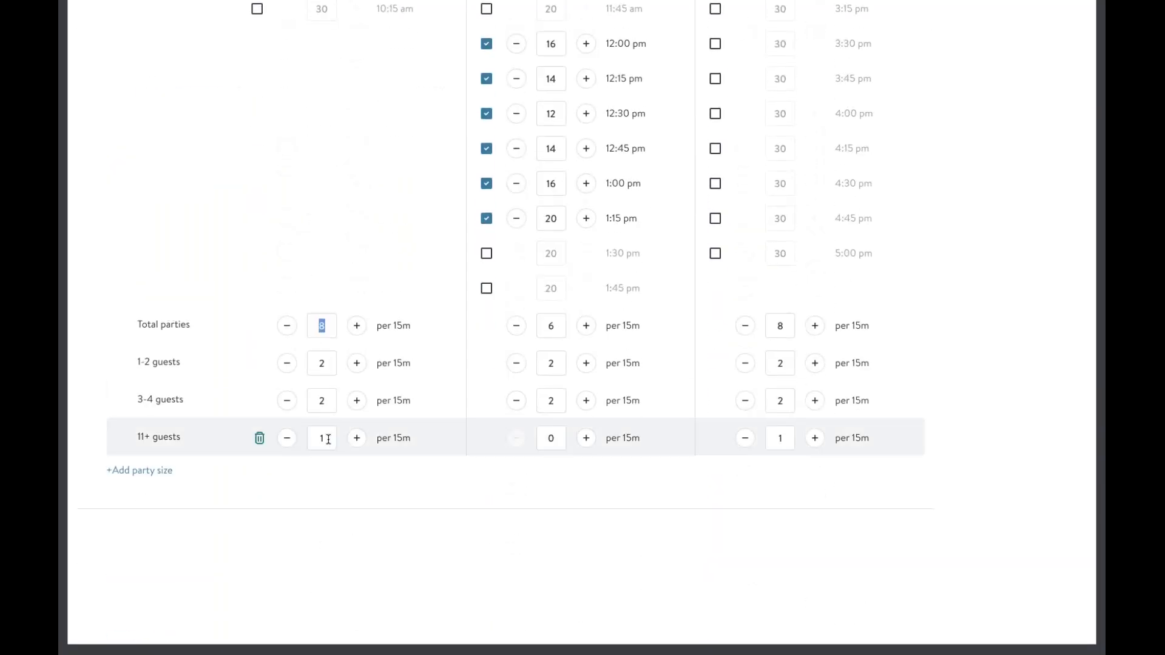
# - Add a 9-10 guests row to the flow controls with an Early limit of 1 per 15 minutes
pyautogui.click(153, 471)
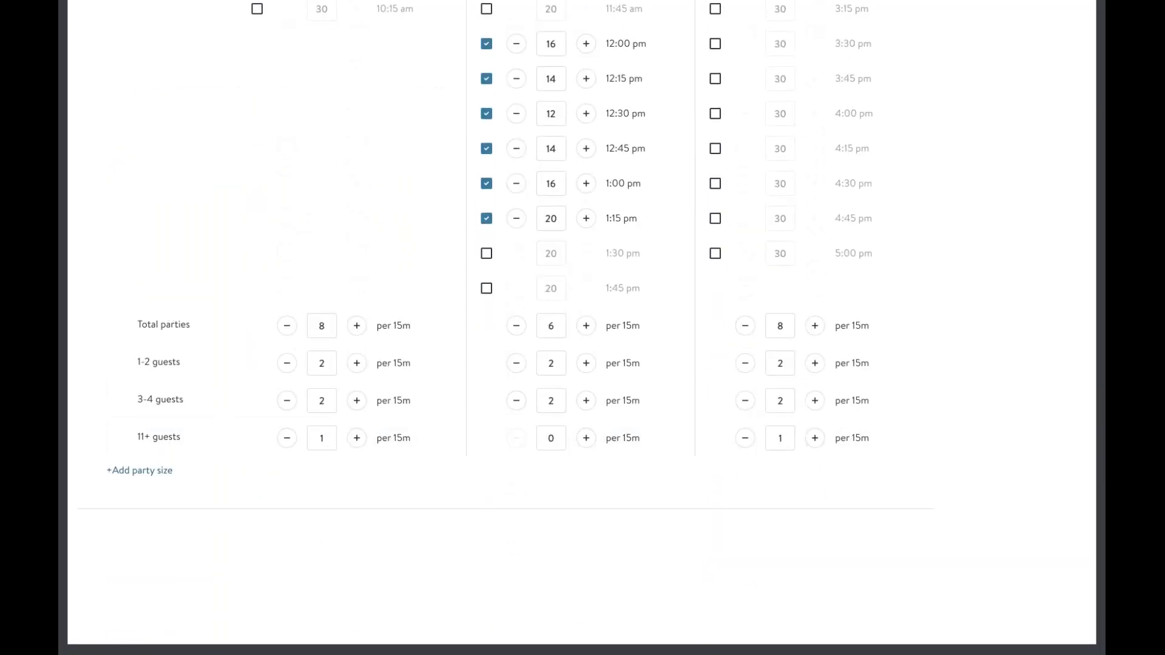
pyautogui.click(218, 474)
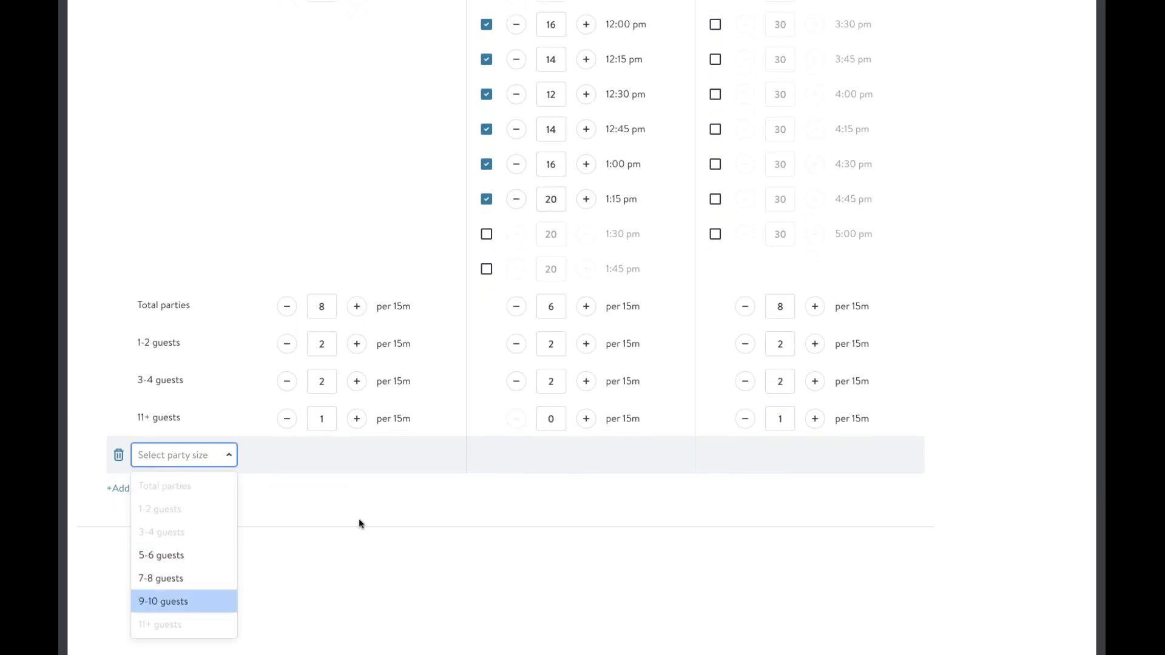
pyautogui.press('Return')
pyautogui.click(359, 456)
pyautogui.doubleClick(331, 459)
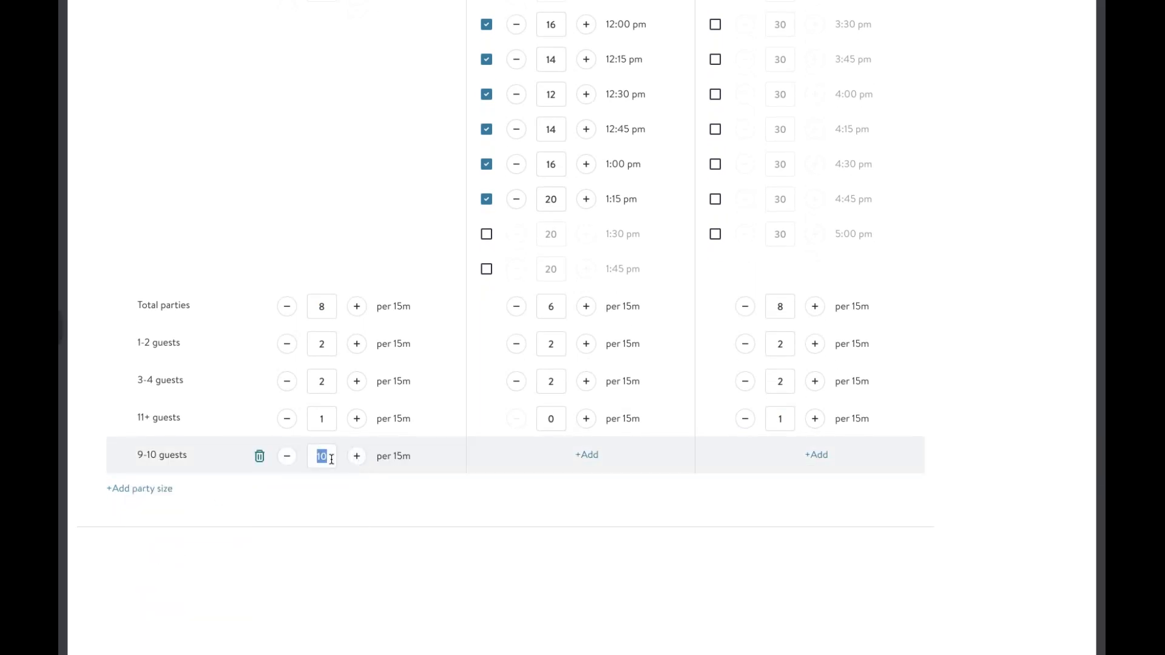
pyautogui.write('1')
# - Add limits of 1 per 15 minutes for 9-10 guests in the Mid and Late periods
pyautogui.click(579, 456)
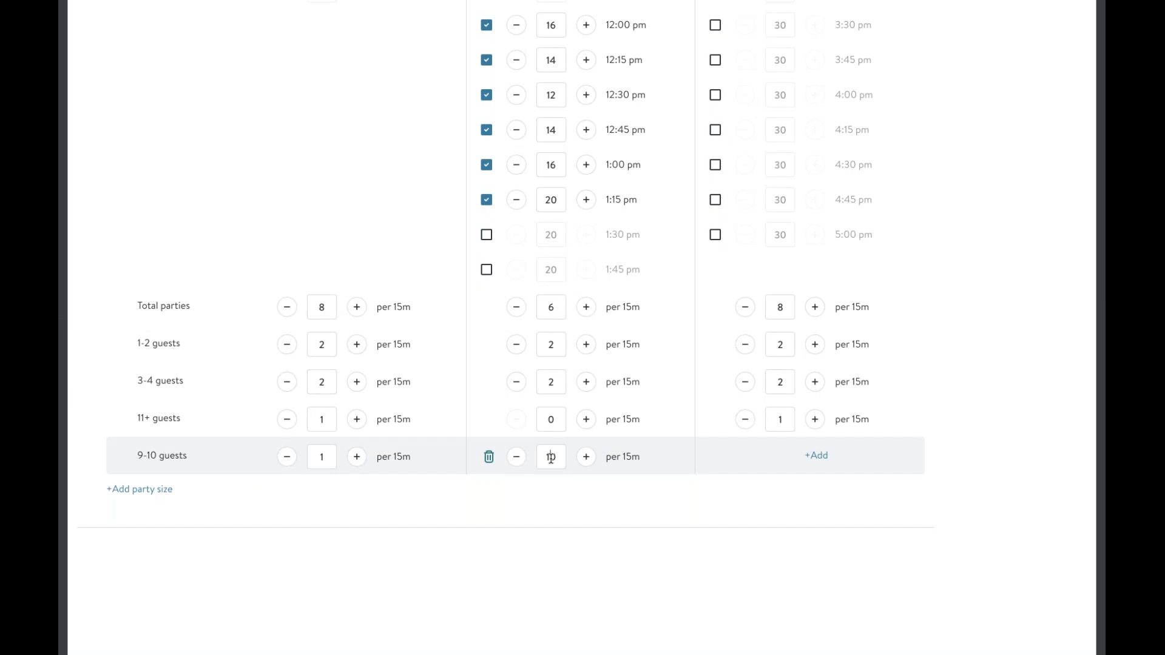
pyautogui.doubleClick(551, 458)
pyautogui.write('1')
pyautogui.click(816, 456)
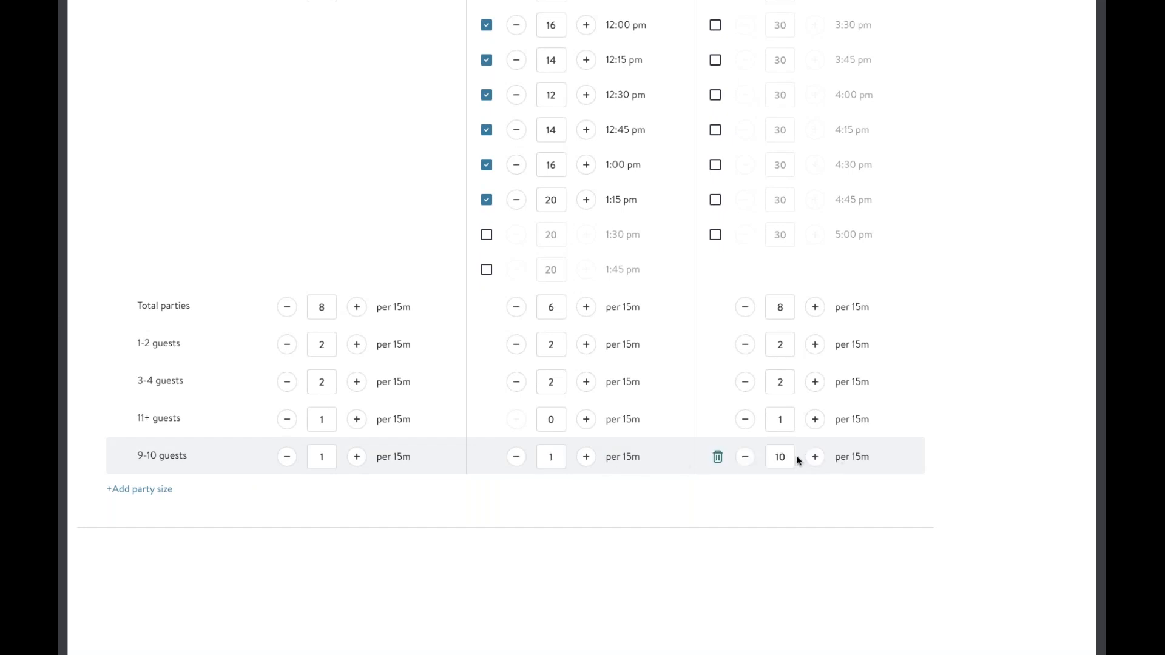
pyautogui.doubleClick(785, 458)
pyautogui.write('1')
# - Review the Brunch shift settings, checking the Early period's covers, Total parties and 1-2 guests limits
pyautogui.scroll(8, 788, 455)
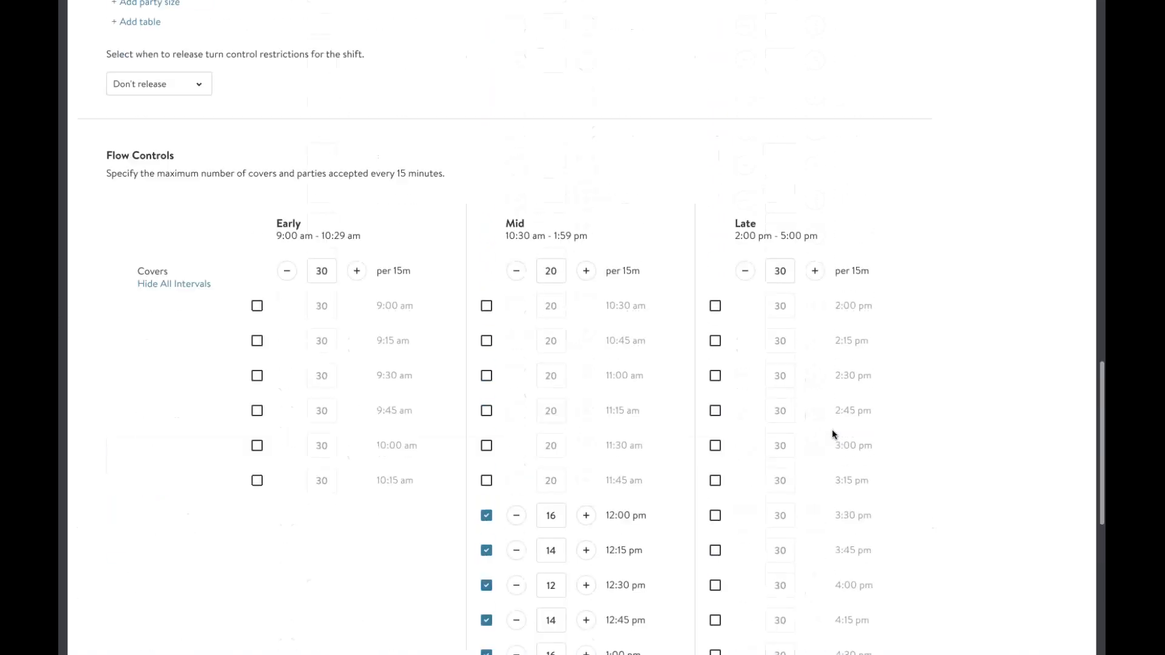
pyautogui.scroll(15, 833, 428)
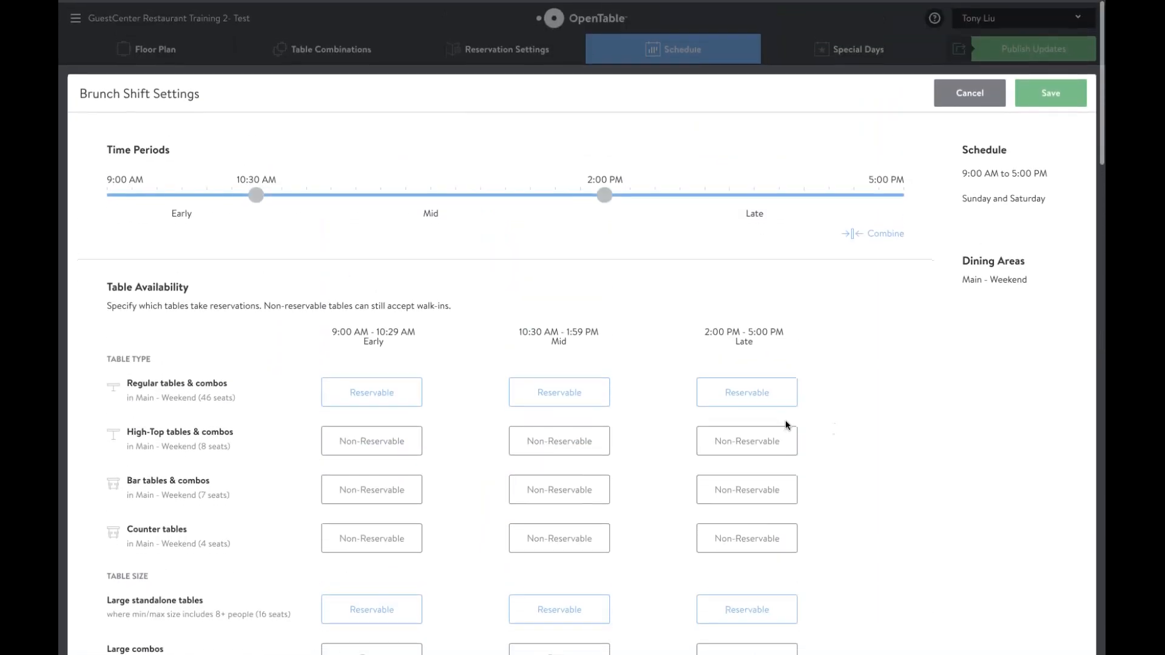
pyautogui.scroll(-15, 921, 434)
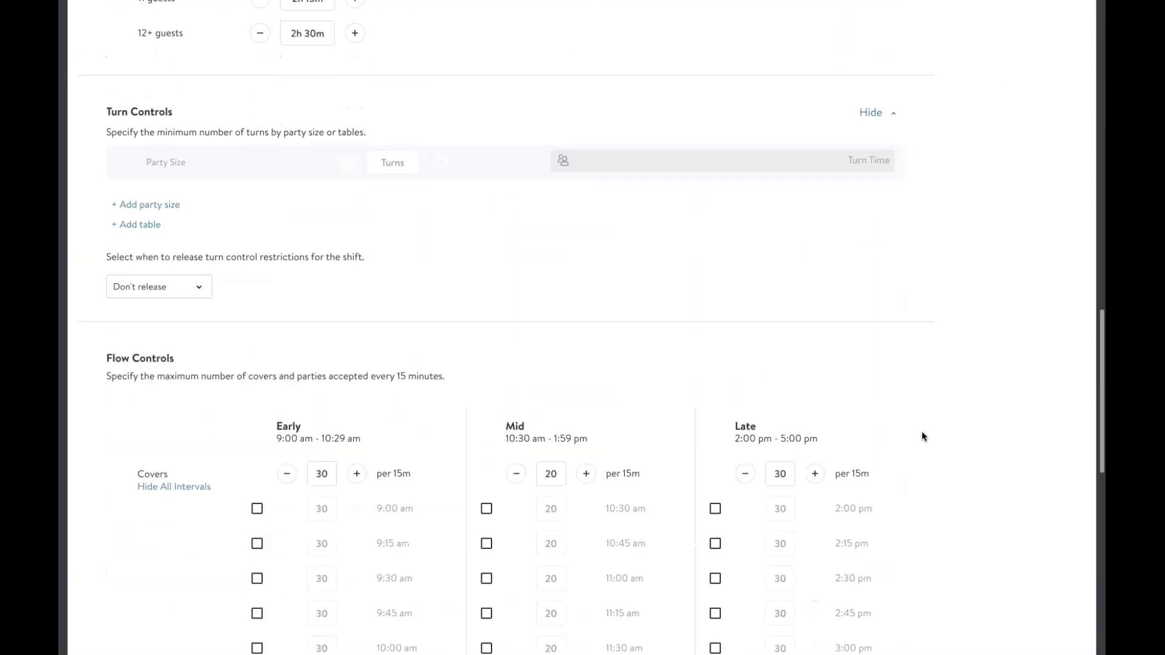
pyautogui.scroll(-6, 922, 431)
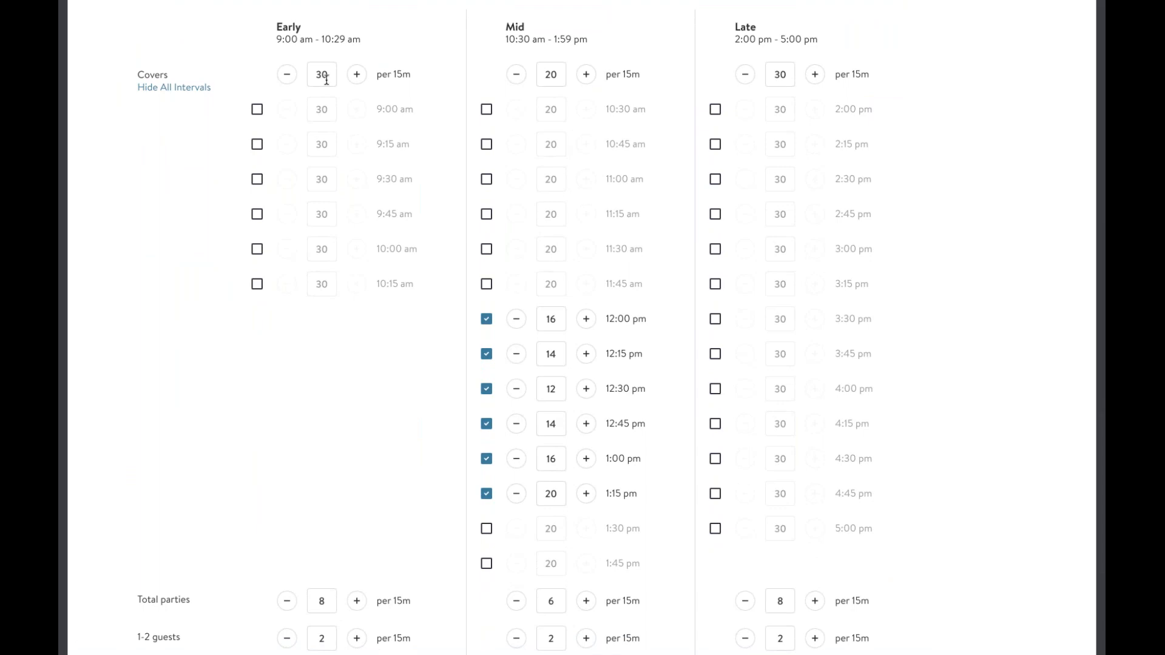
pyautogui.moveTo(327, 79); pyautogui.dragTo(315, 78)
pyautogui.scroll(-4, 402, 446)
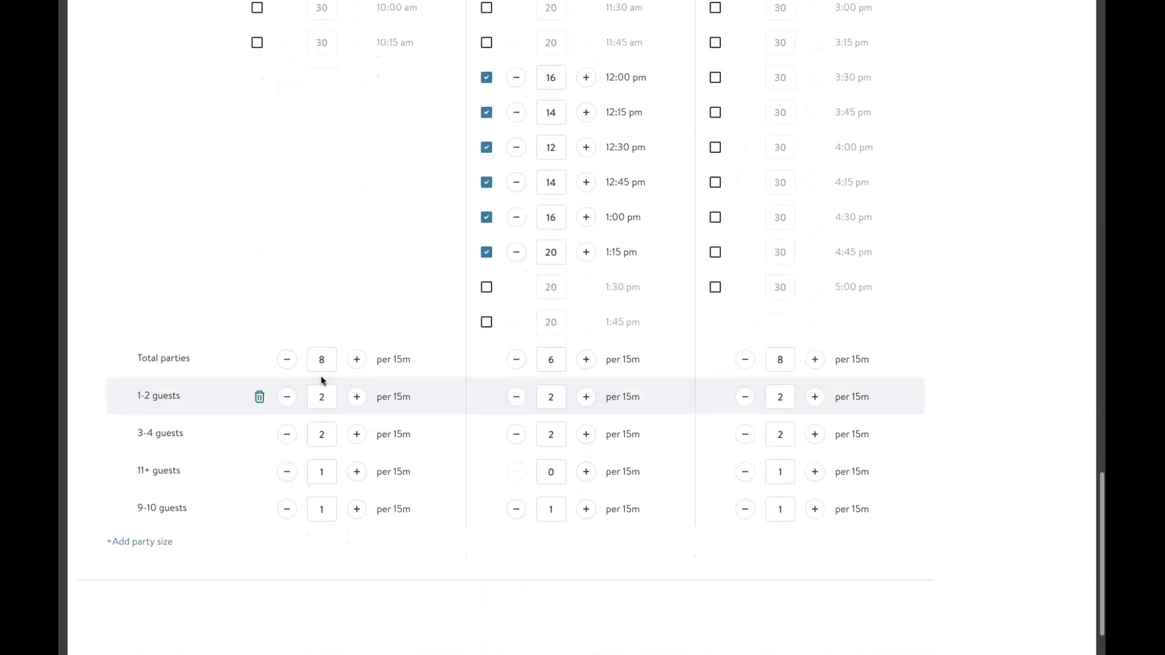
pyautogui.doubleClick(321, 359)
pyautogui.moveTo(327, 397); pyautogui.dragTo(311, 398)
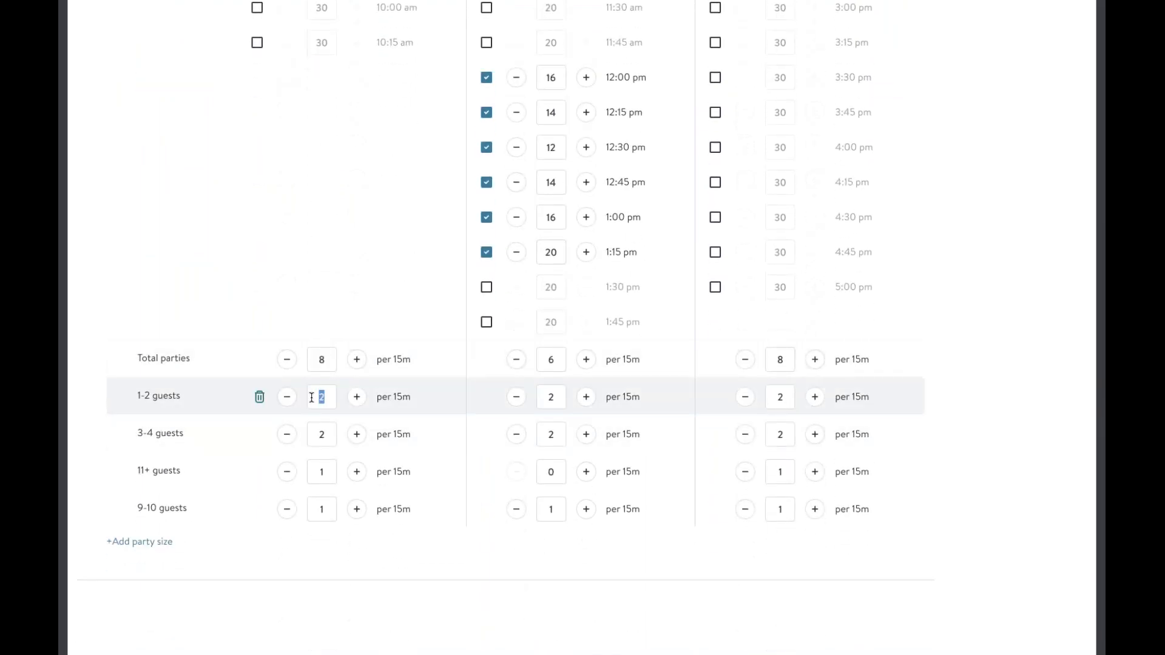
pyautogui.scroll(7, 323, 430)
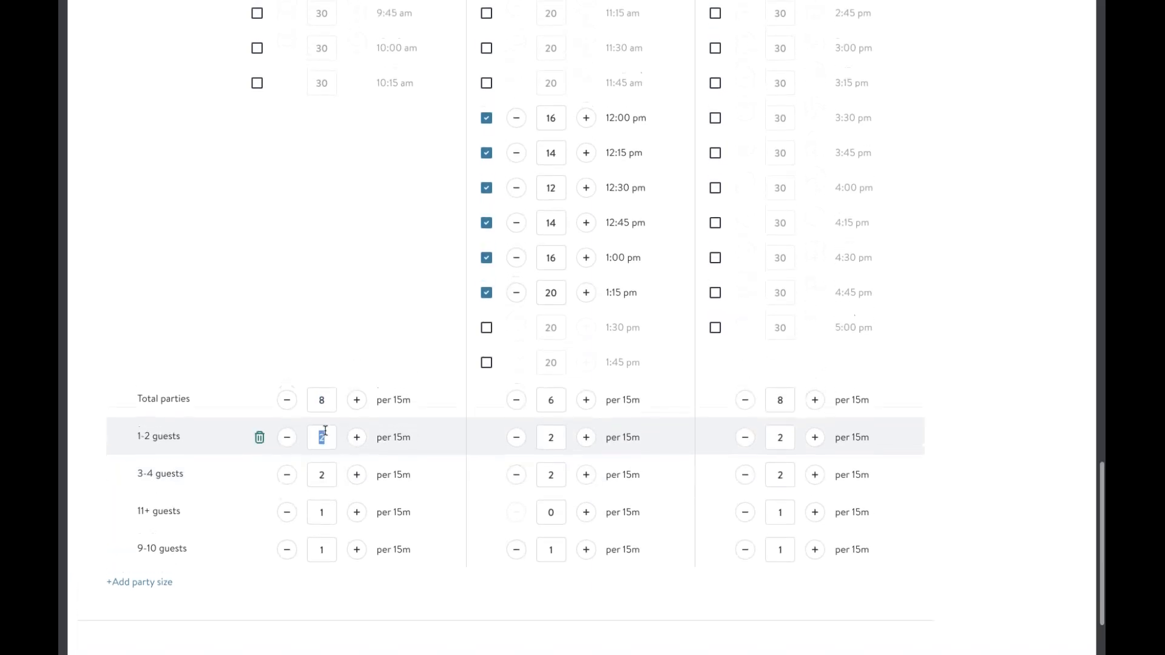
pyautogui.scroll(20, 455, 427)
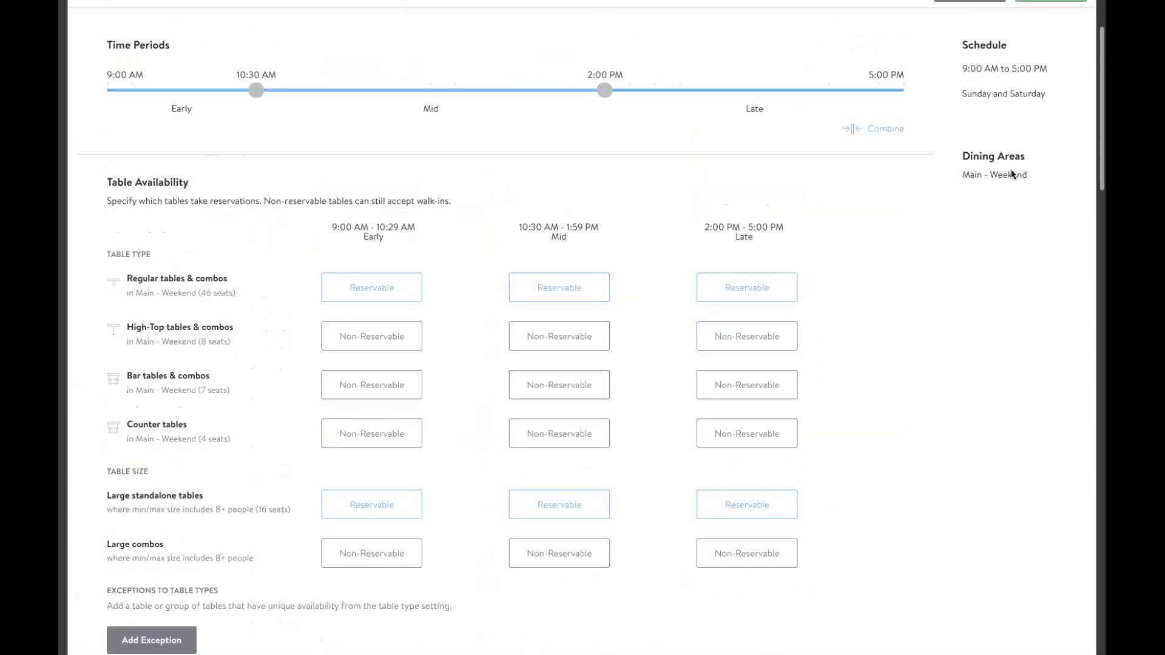
# - Save the Brunch shift settings and compare the Lunch, Friday Dinner and Saturday Dinner shifts in the normal schedule
pyautogui.click(1051, 90)
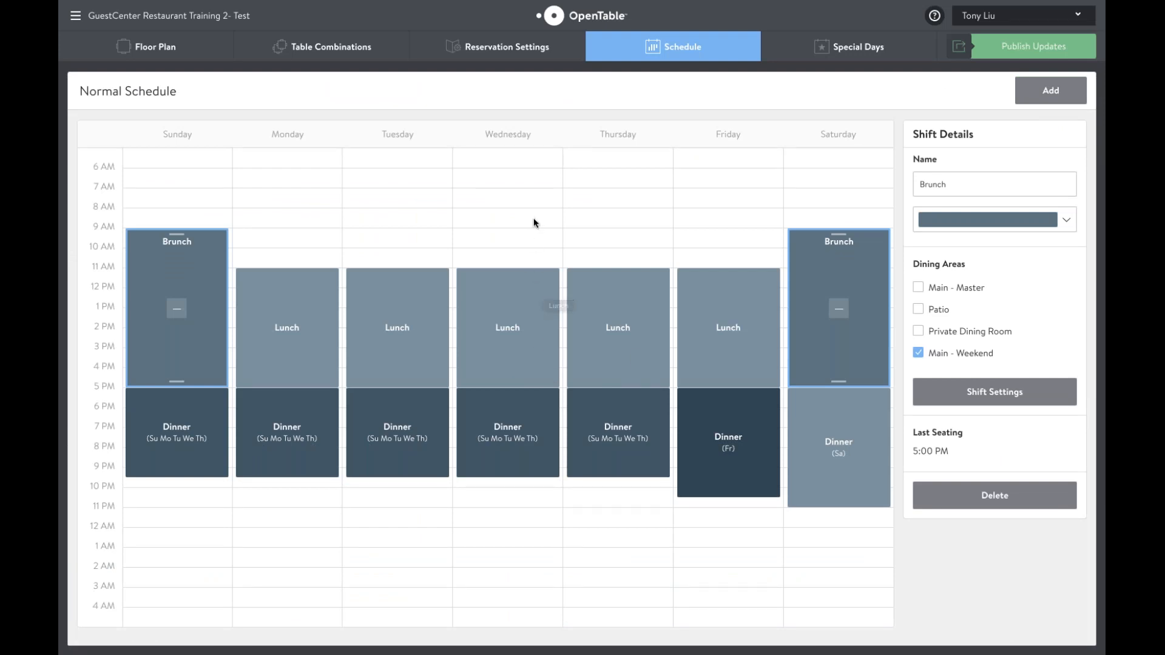
pyautogui.click(724, 332)
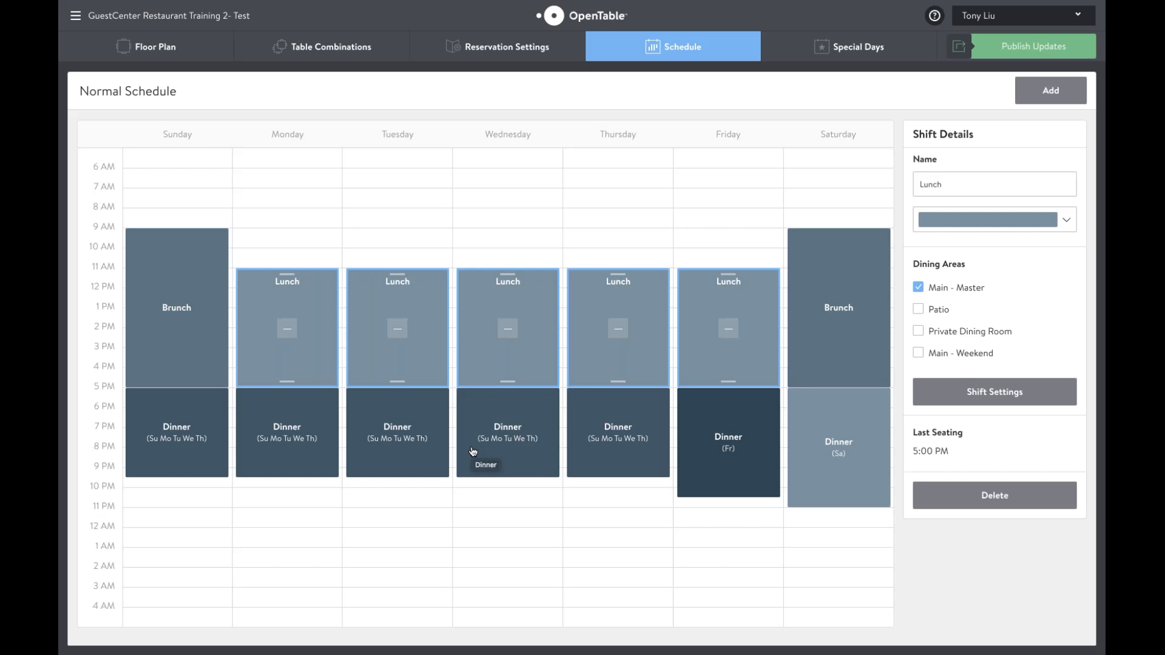
pyautogui.click(711, 443)
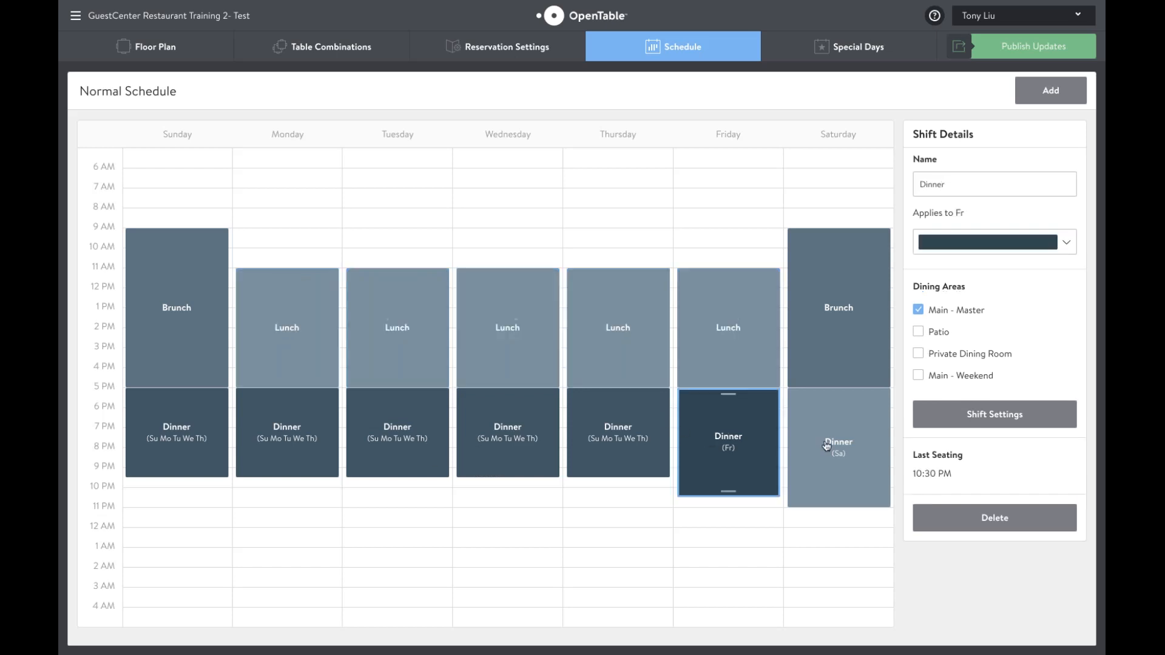
pyautogui.click(841, 445)
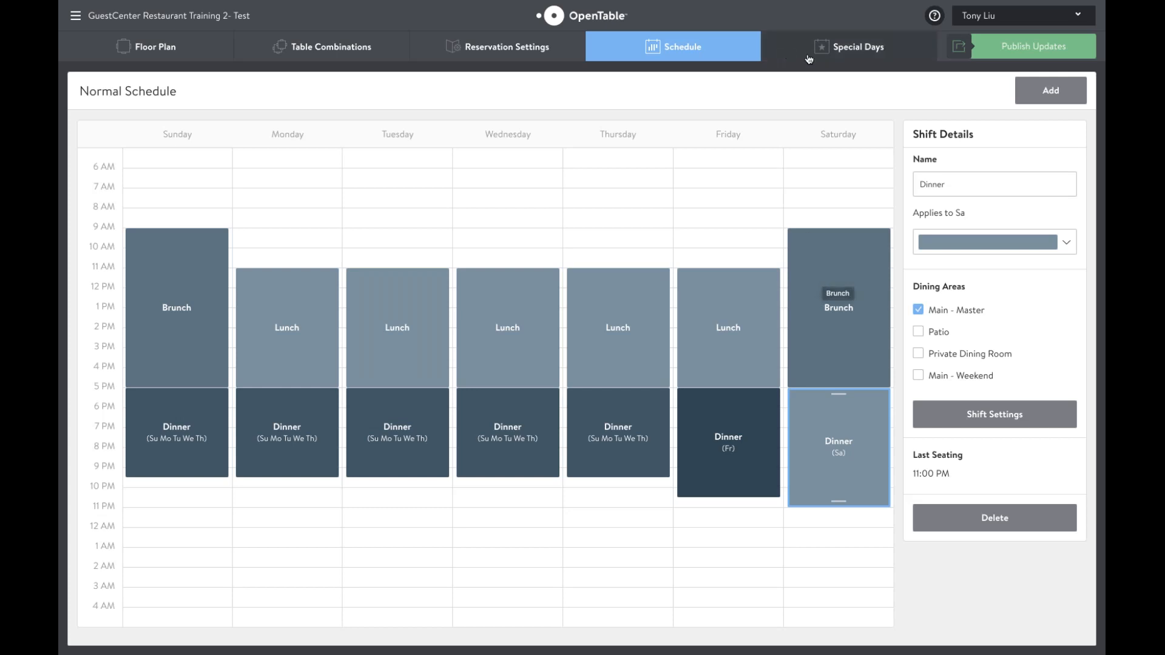
# - Compare the list of special days with the normal weekly schedule
pyautogui.click(838, 51)
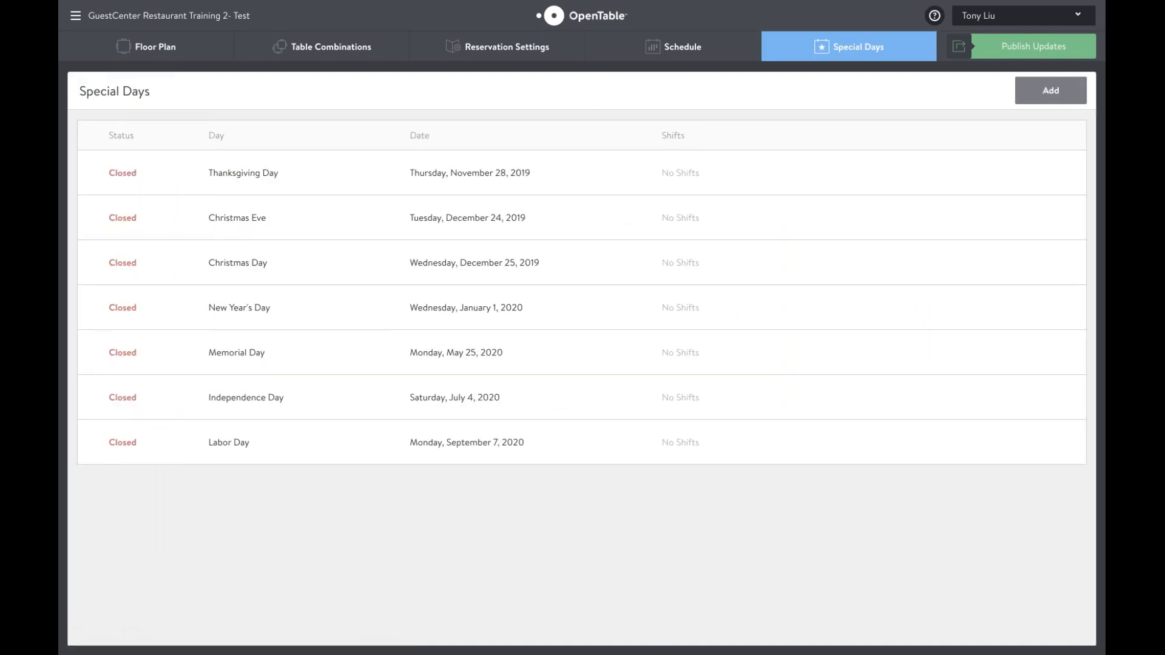
pyautogui.click(688, 53)
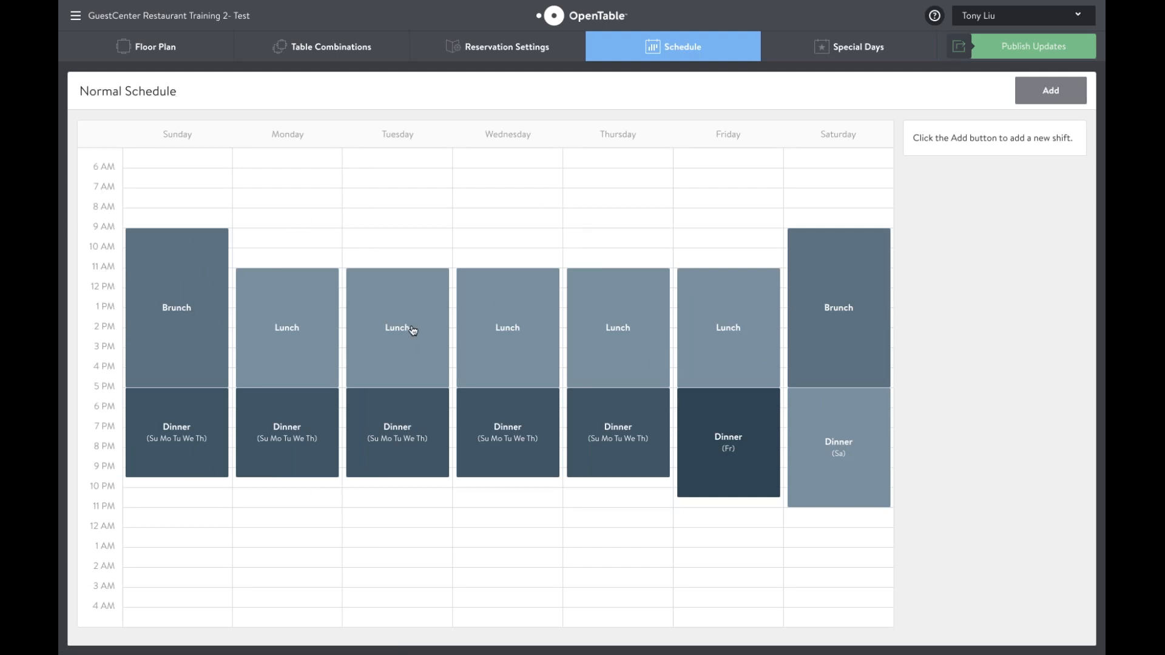
pyautogui.click(840, 37)
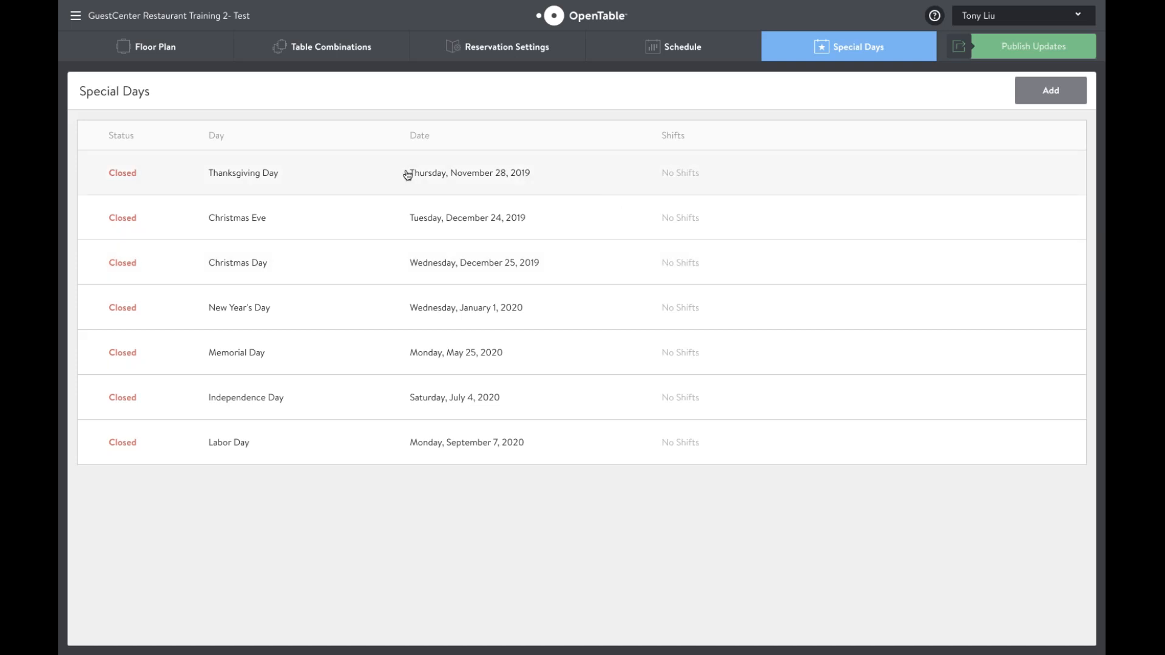
pyautogui.click(419, 186)
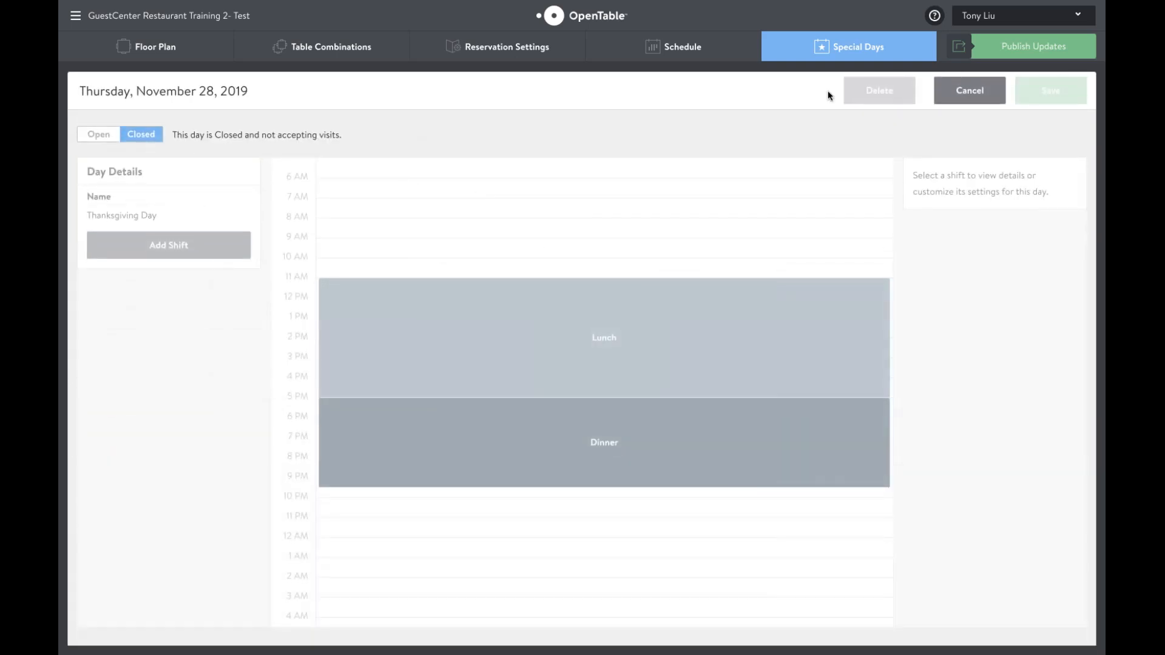
pyautogui.click(97, 135)
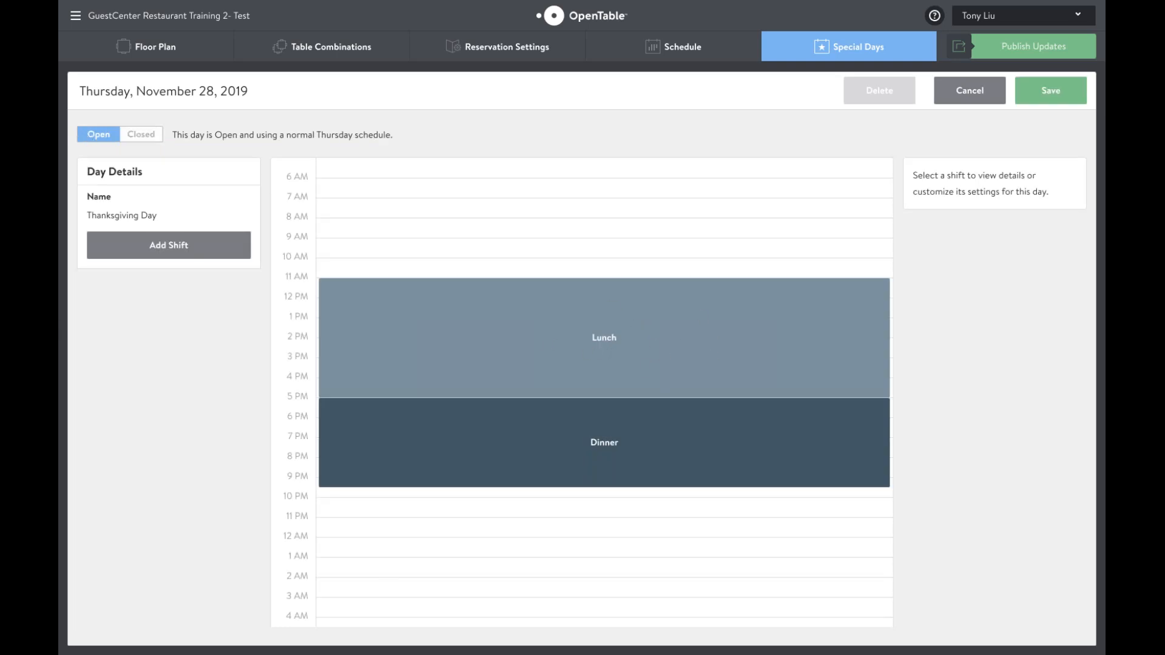
pyautogui.click(970, 90)
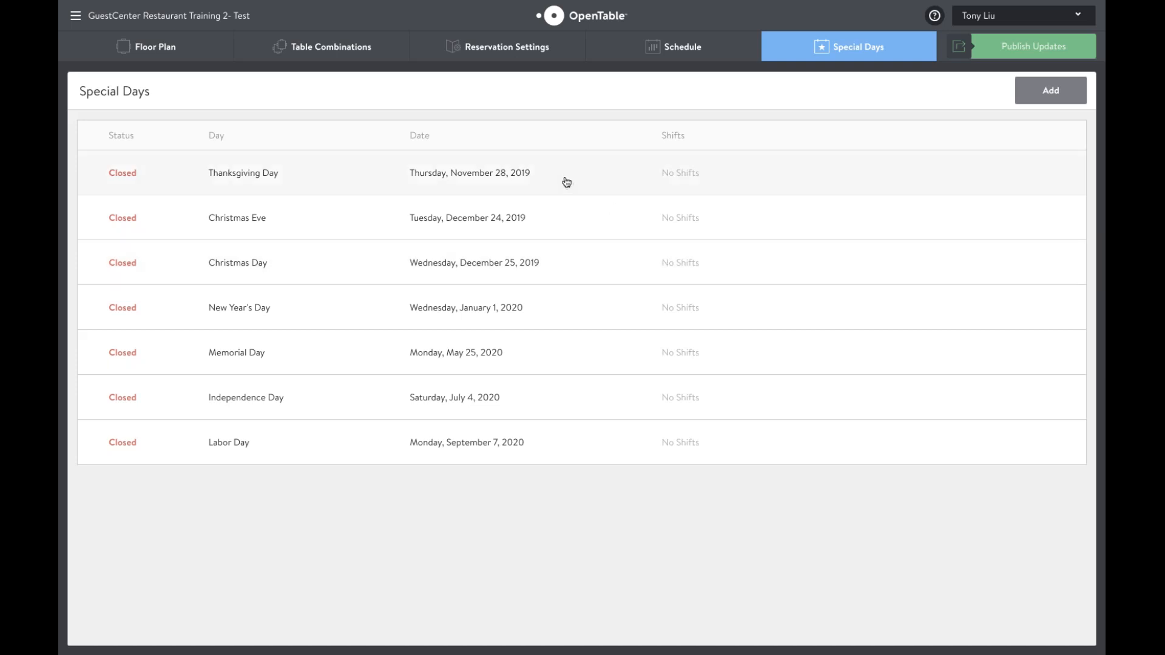
# - Browse the calendar for adding special days ahead to December 2019 and close it
pyautogui.click(1032, 97)
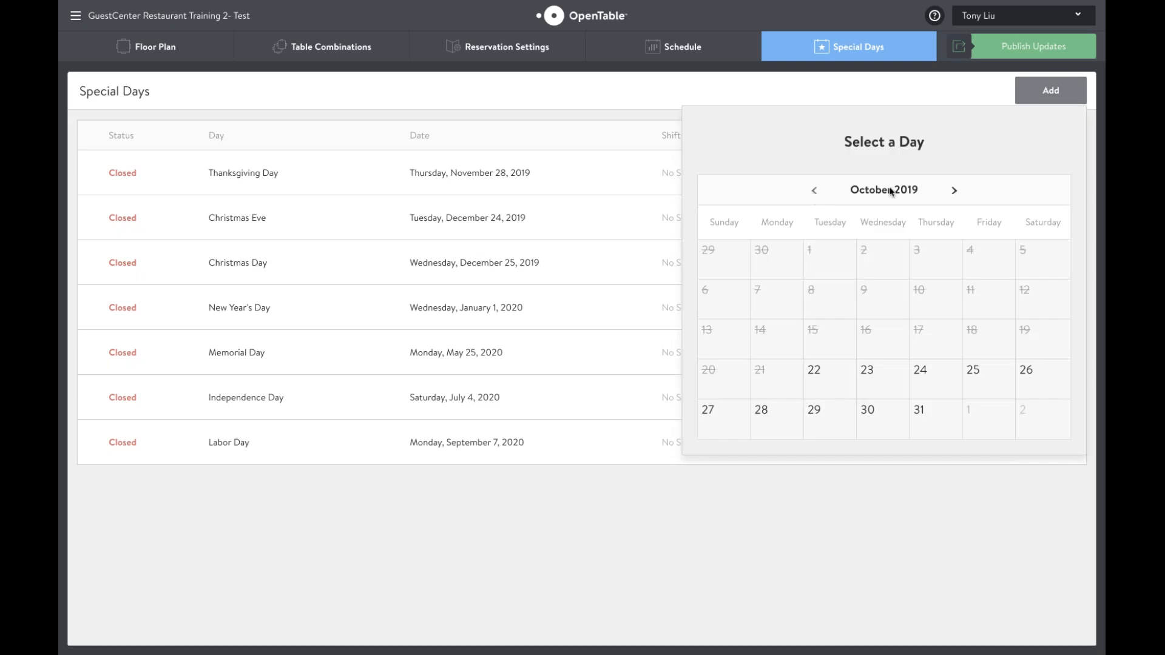
pyautogui.click(954, 191)
pyautogui.click(954, 192)
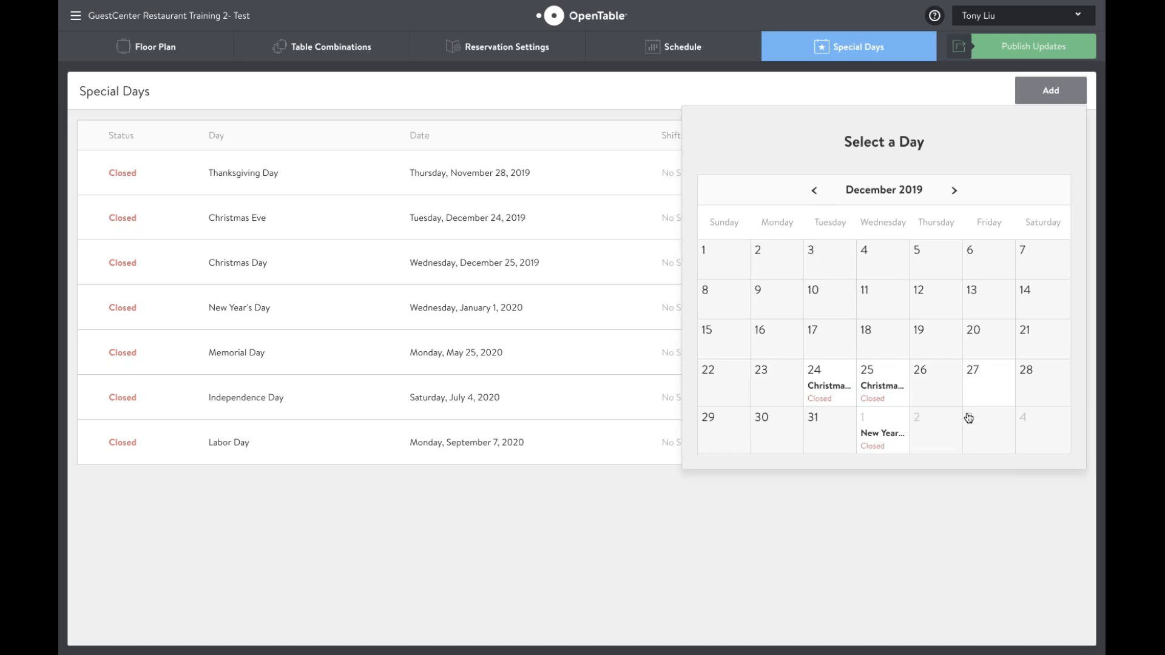
pyautogui.click(645, 98)
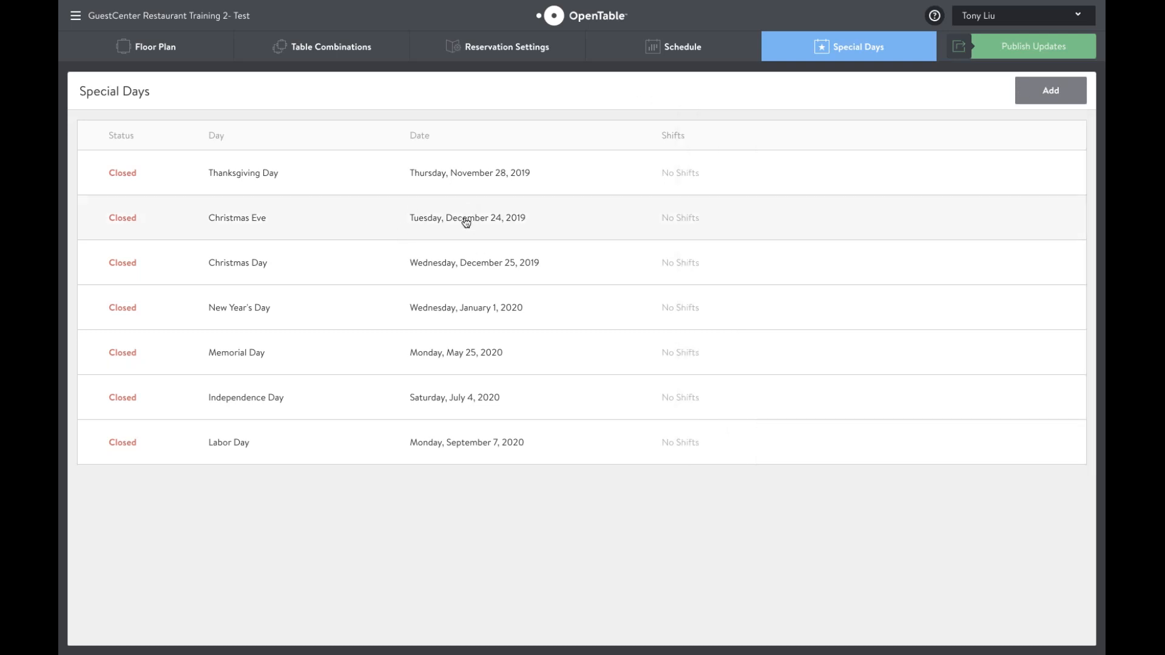
# - Set Christmas Eve to open, delete its Brunch Xmas Eve shift and revert the day to the normal schedule
pyautogui.click(492, 226)
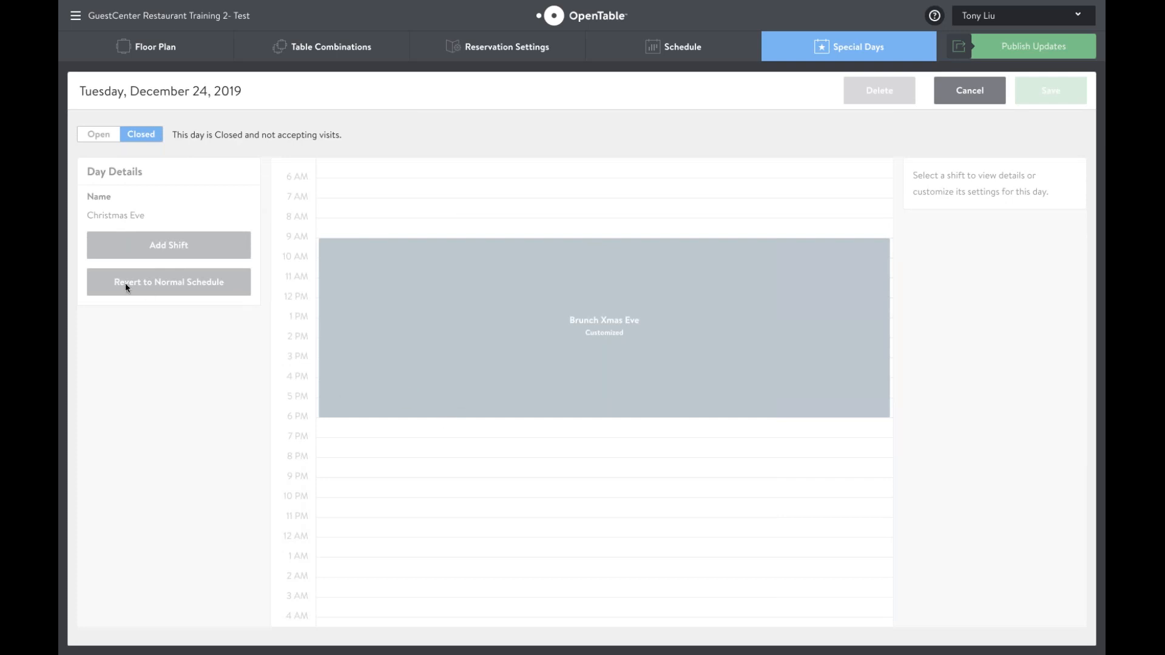
pyautogui.click(105, 135)
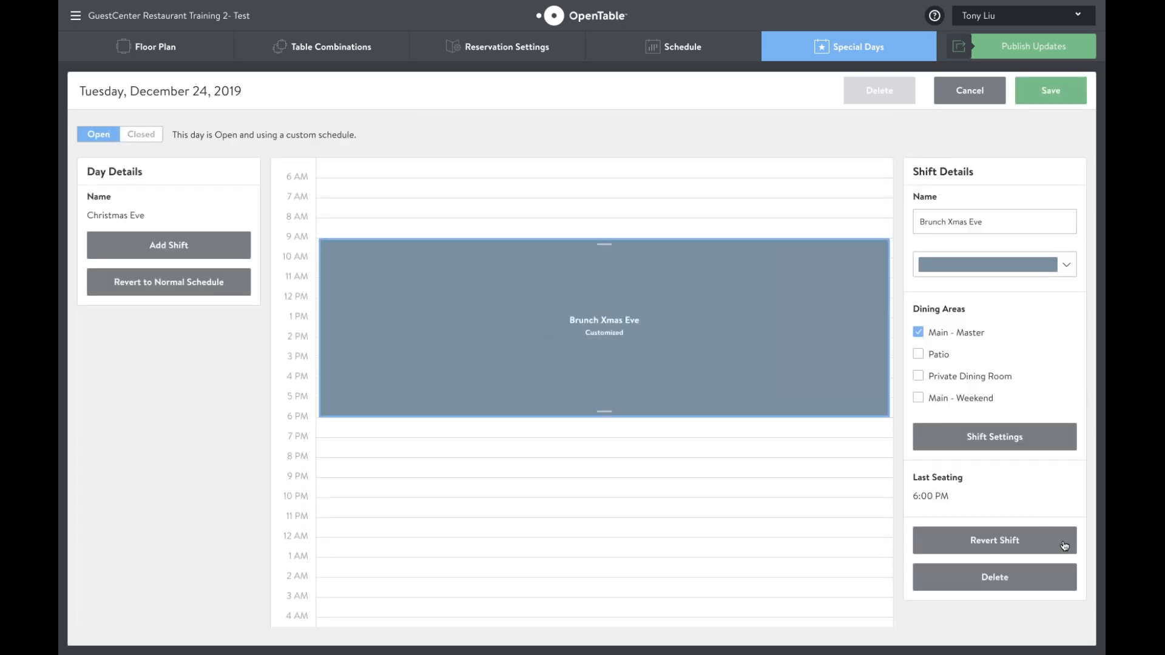
pyautogui.click(1018, 569)
pyautogui.click(136, 282)
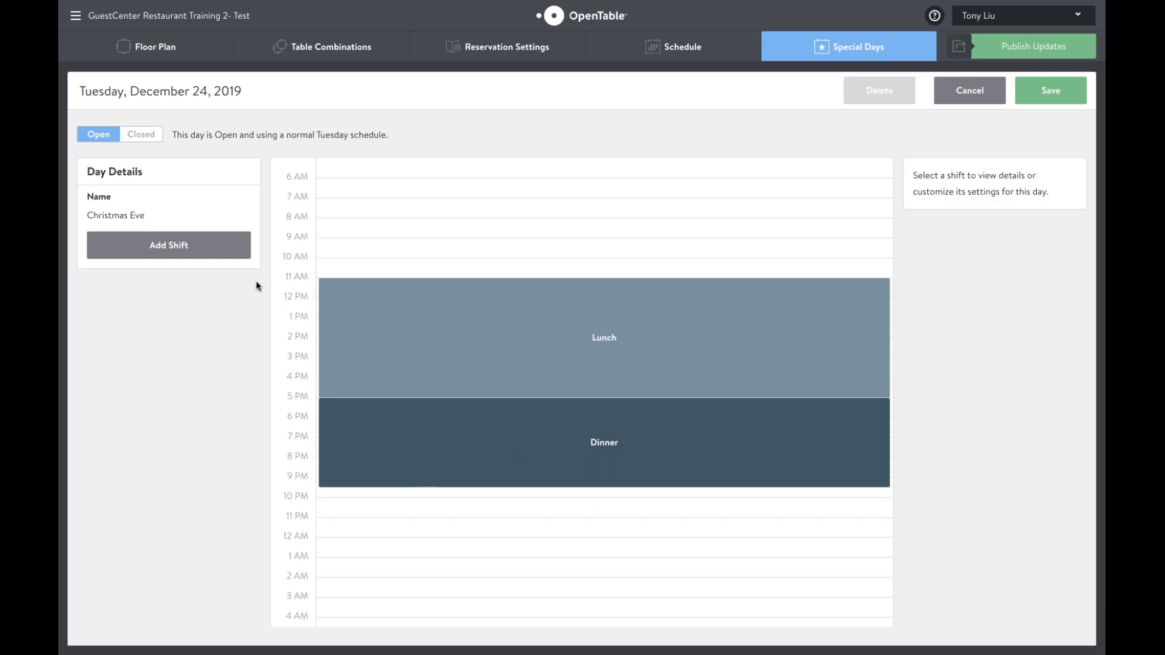
# - Customize the Christmas Eve Dinner shift and delete it from the day
pyautogui.click(582, 461)
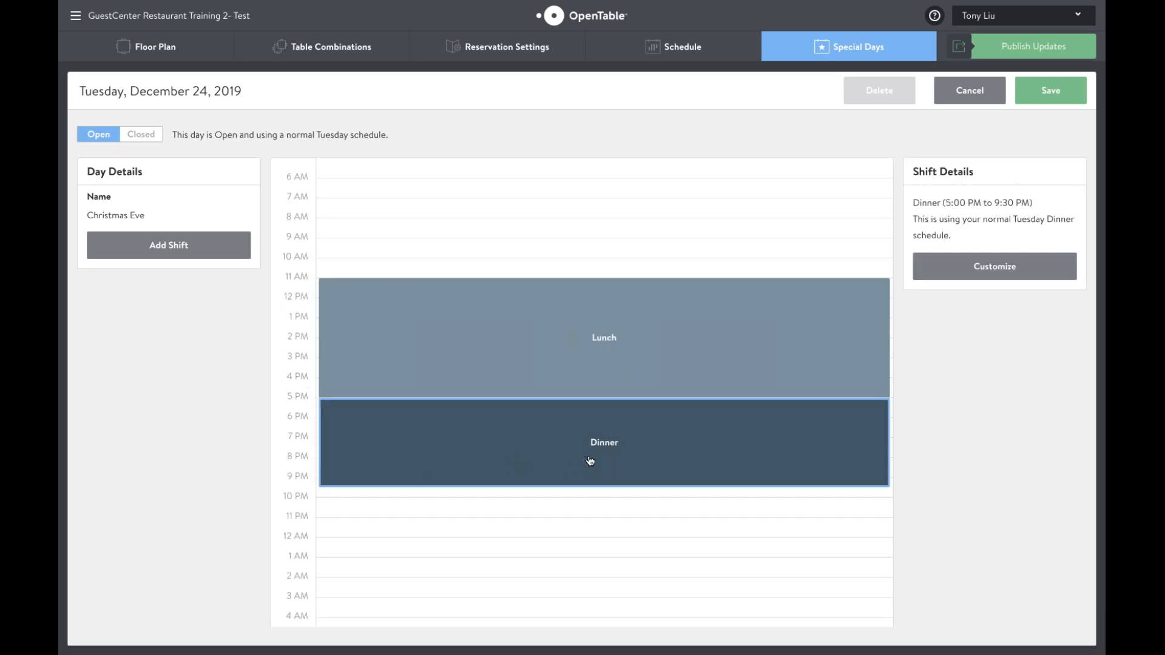
pyautogui.click(942, 273)
pyautogui.click(985, 575)
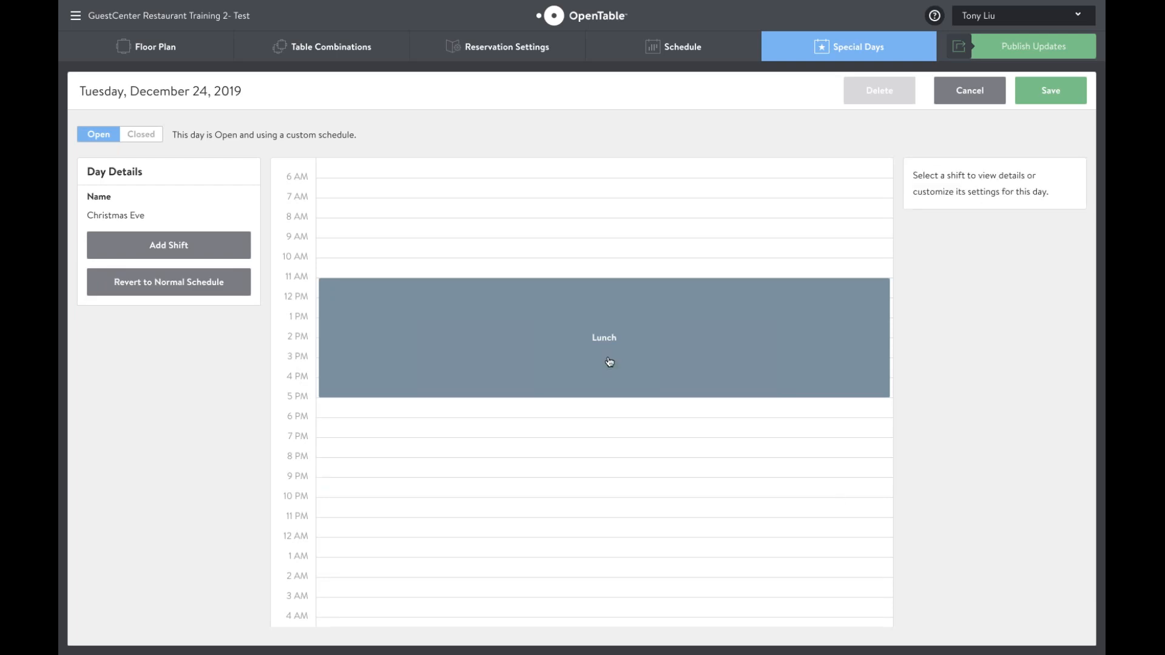
# - Customize the Christmas Eve Lunch shift, keeping its last seating at 5:00 PM, and save the day
pyautogui.click(610, 363)
pyautogui.click(930, 265)
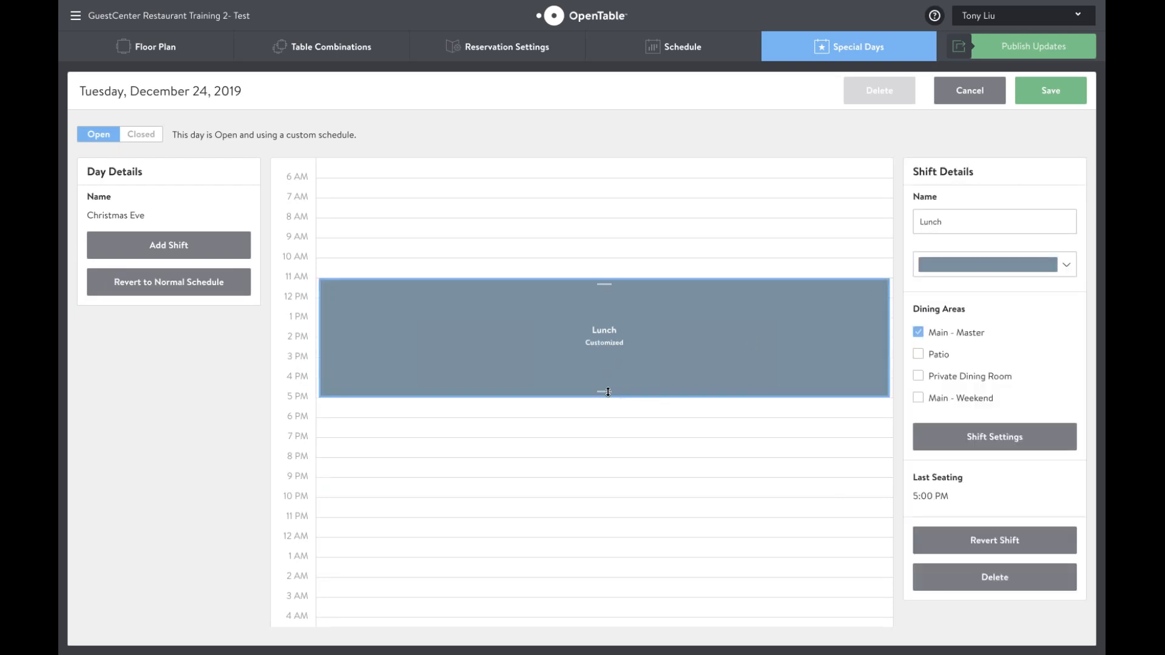
pyautogui.moveTo(606, 392)
pyautogui.mouseDown()
pyautogui.moveTo(604, 411)
pyautogui.moveTo(605, 392)
pyautogui.mouseUp()
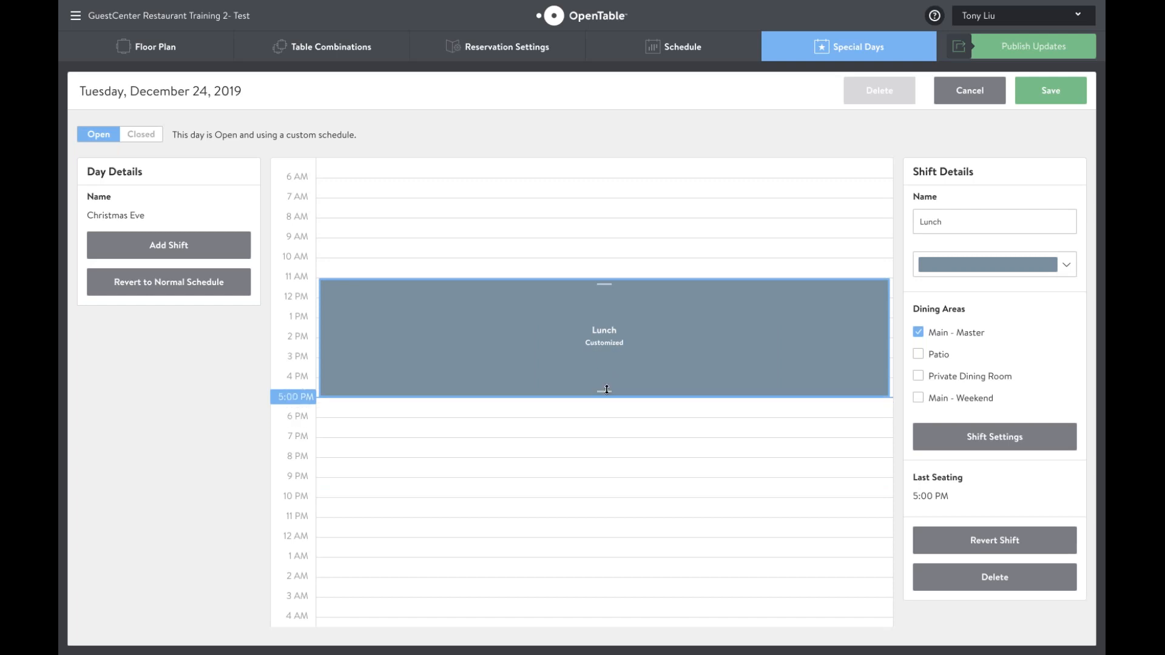
pyautogui.click(1052, 96)
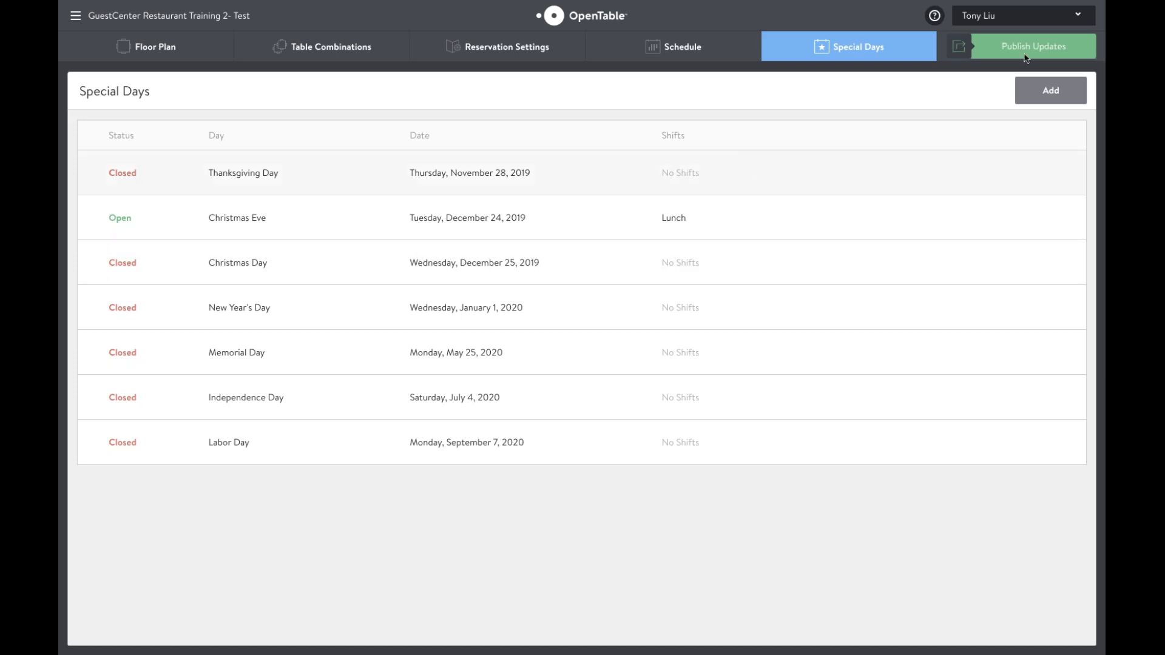
# - Add a special day on November 13, 2019 named "Buyout IBM Private Party"
pyautogui.click(1050, 90)
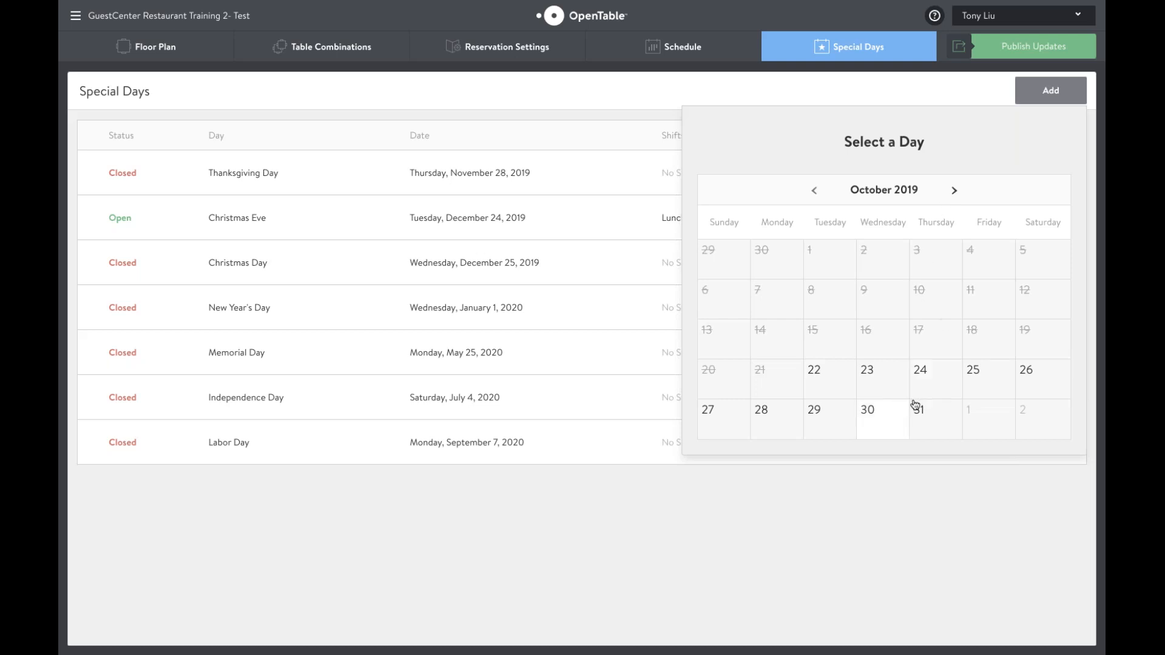
pyautogui.click(953, 192)
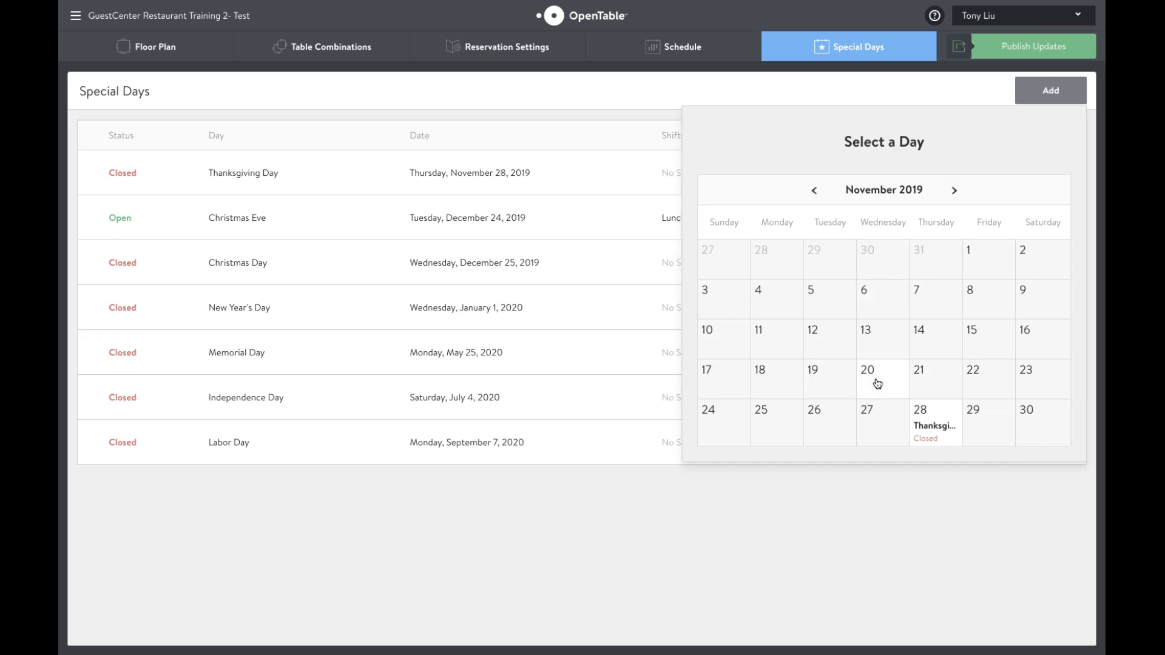
pyautogui.click(876, 339)
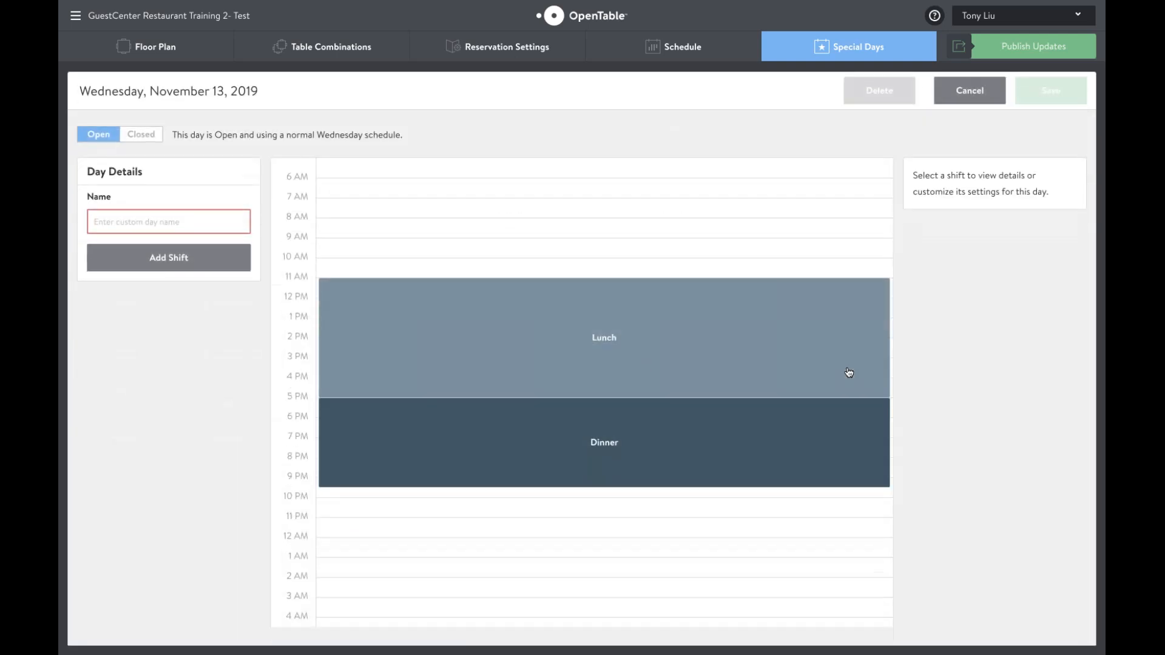
pyautogui.click(120, 219)
pyautogui.write('Comp')
pyautogui.press('BackSpace')
pyautogui.press('BackSpace')
pyautogui.press('BackSpace')
pyautogui.press('BackSpace')
pyautogui.write('Buyout IBM')
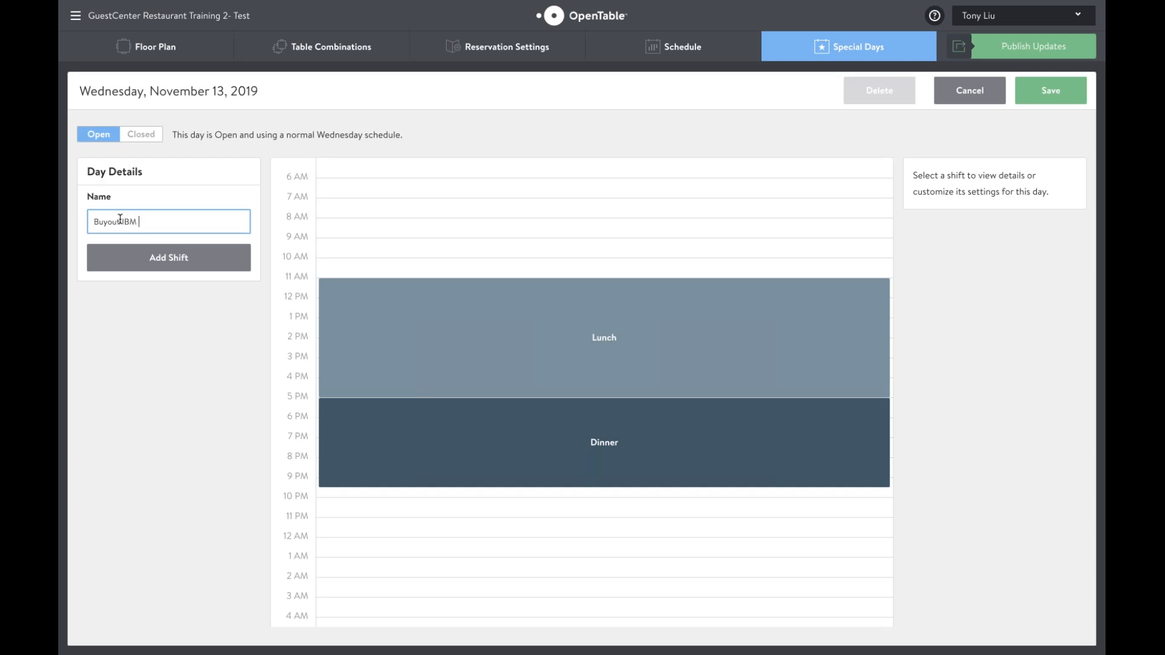
pyautogui.write(' Private Party')
# - Customize the Dinner shift on November 13 and delete it from that day
pyautogui.click(593, 433)
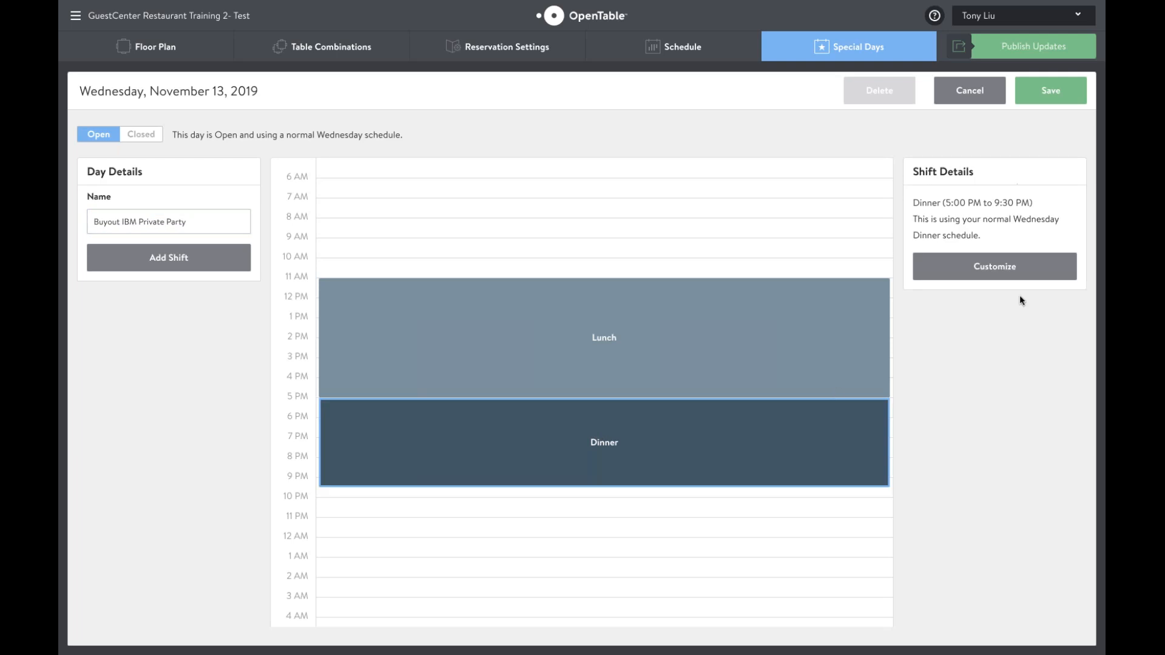
pyautogui.click(1002, 278)
pyautogui.click(1031, 584)
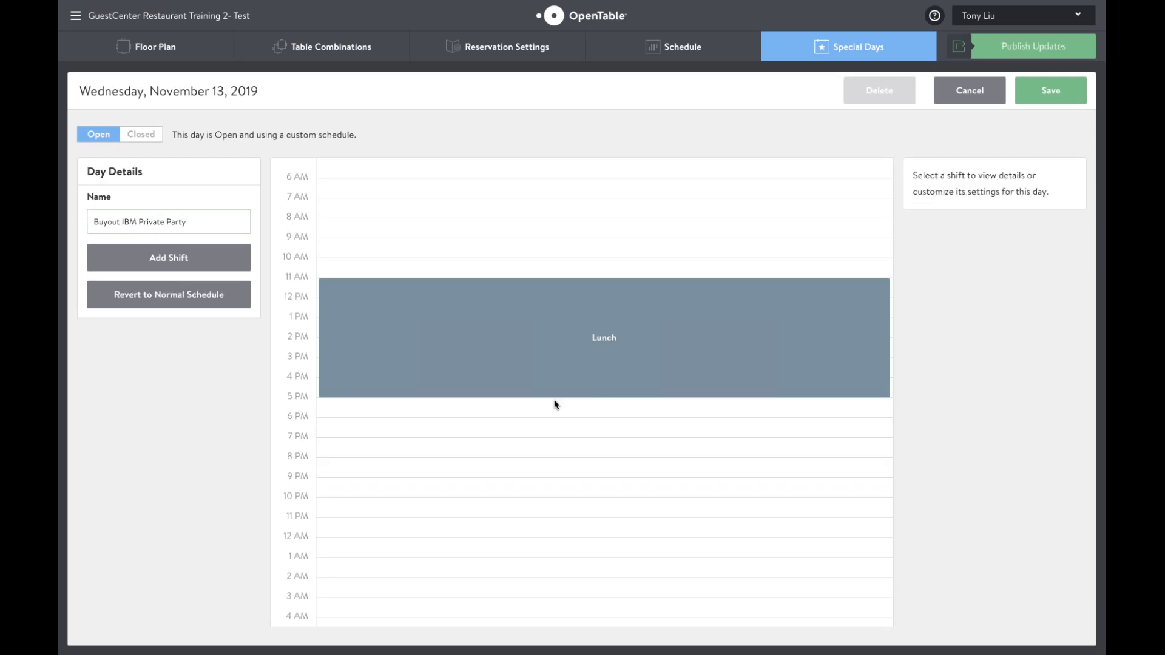
# - Extend the November 13 day name to "Buyout IBM Private Party ( Lunch is open)" and save the day
pyautogui.click(229, 222)
pyautogui.write('( Lunch is ')
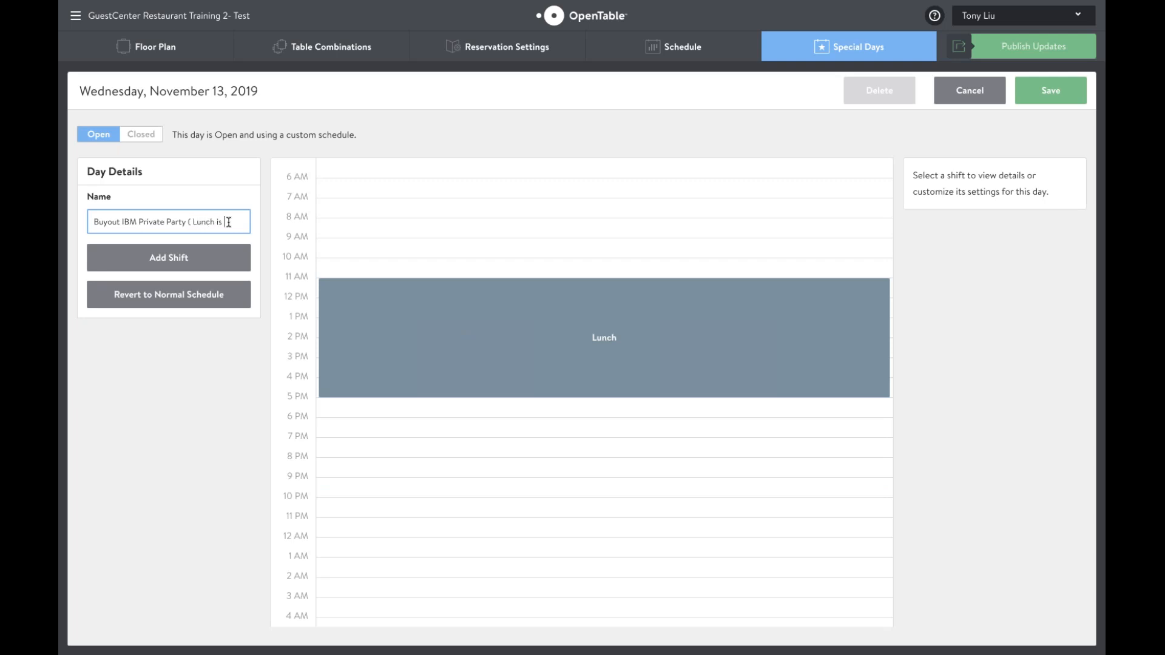
pyautogui.write('open)')
pyautogui.click(1052, 92)
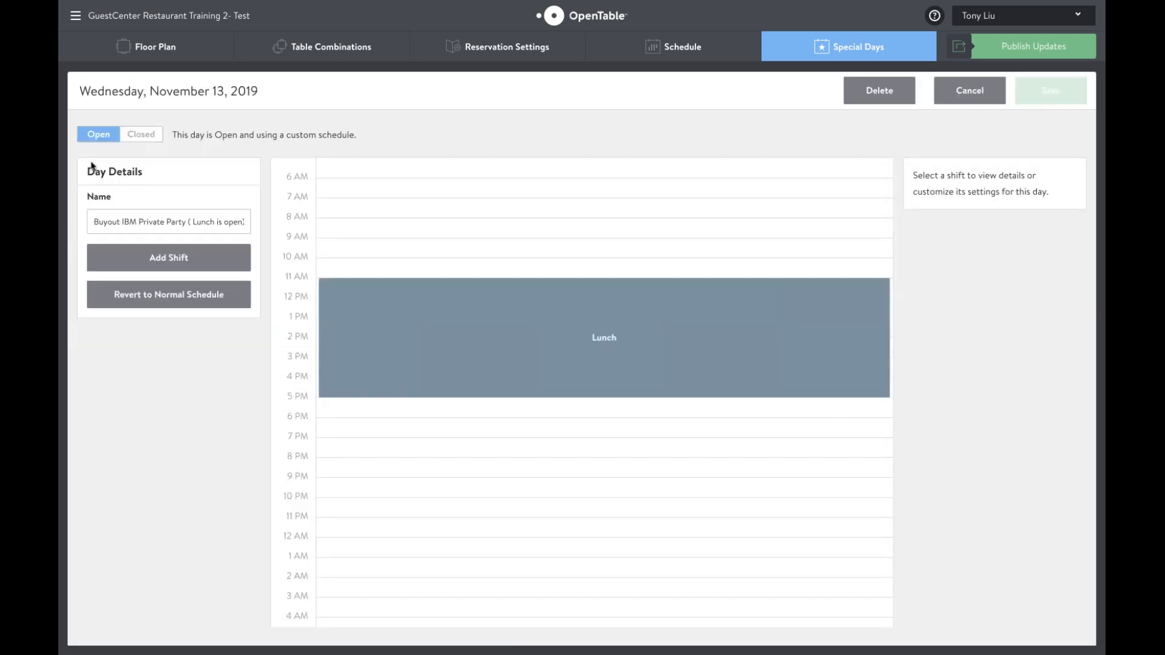
# - Mark the November 13 special day as closed and save it
pyautogui.click(145, 142)
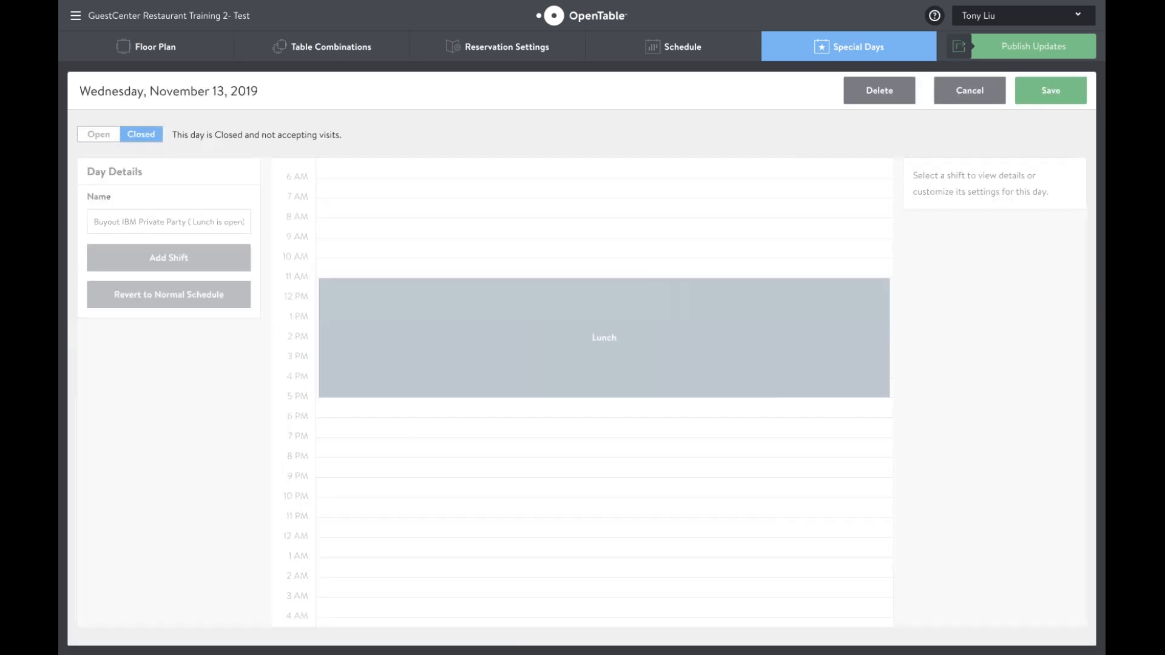
pyautogui.click(1051, 90)
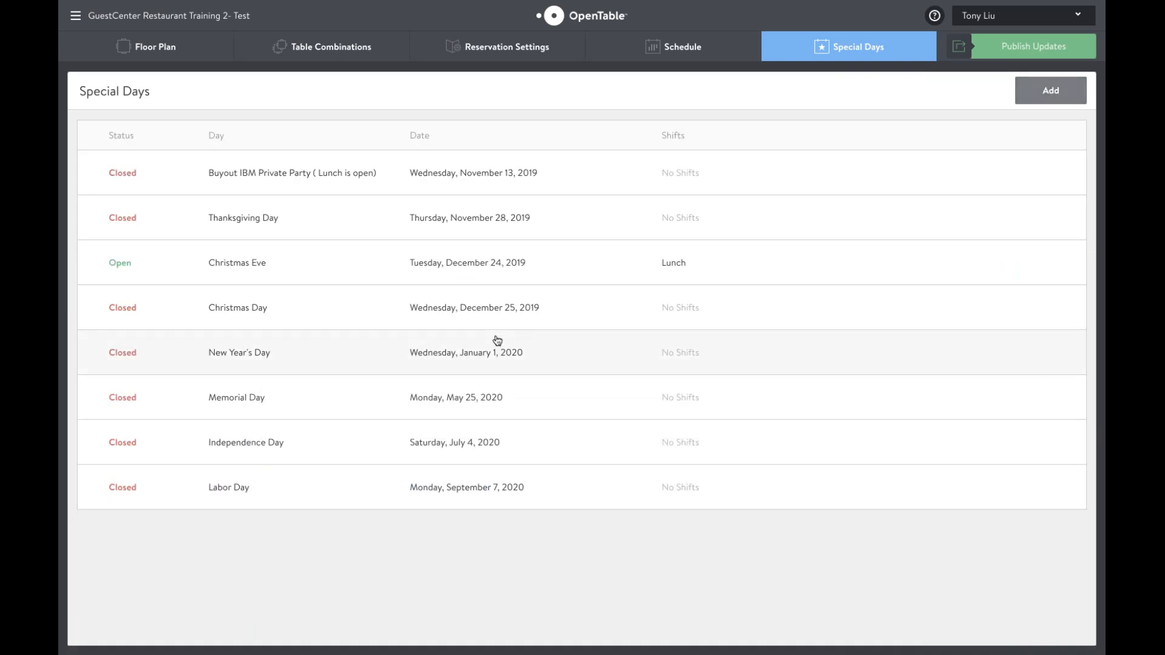
# - Set the November 13 buyout day back to open and make its Lunch shift customizable
pyautogui.rightClick(255, 186)
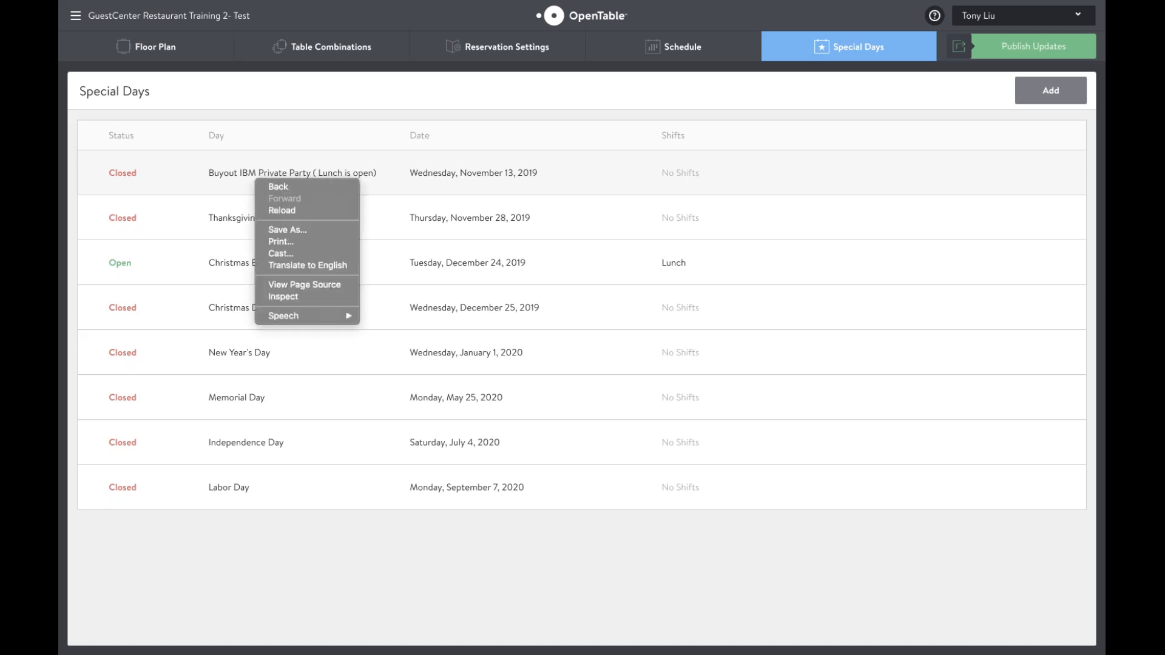
pyautogui.click(368, 174)
pyautogui.click(368, 174)
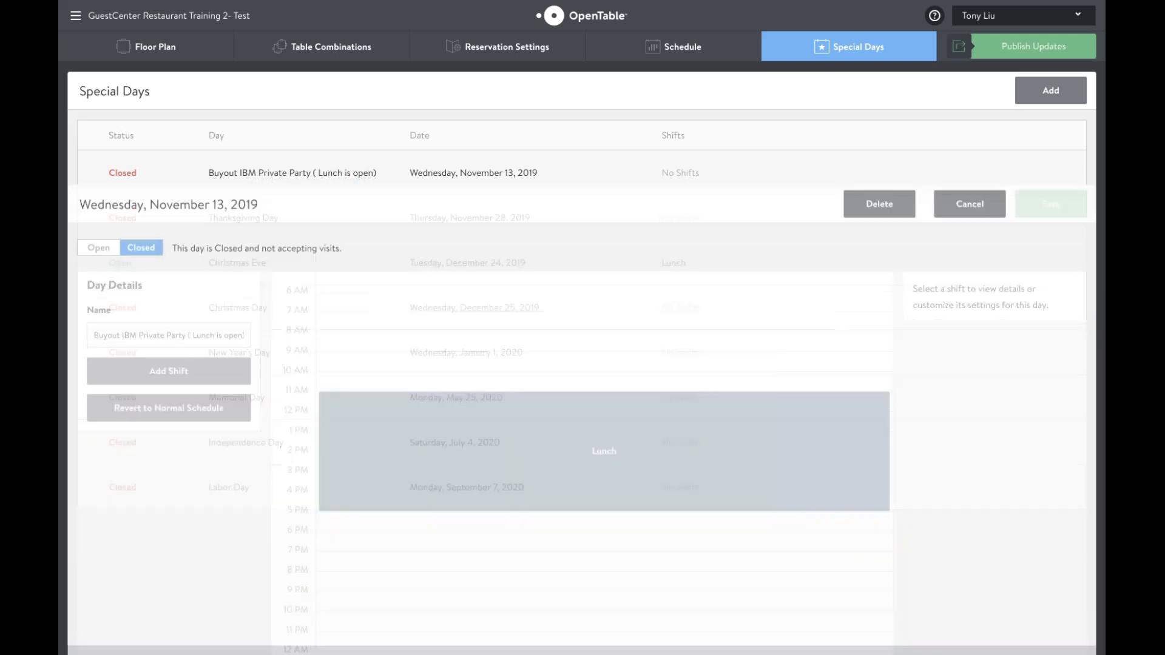
pyautogui.click(100, 134)
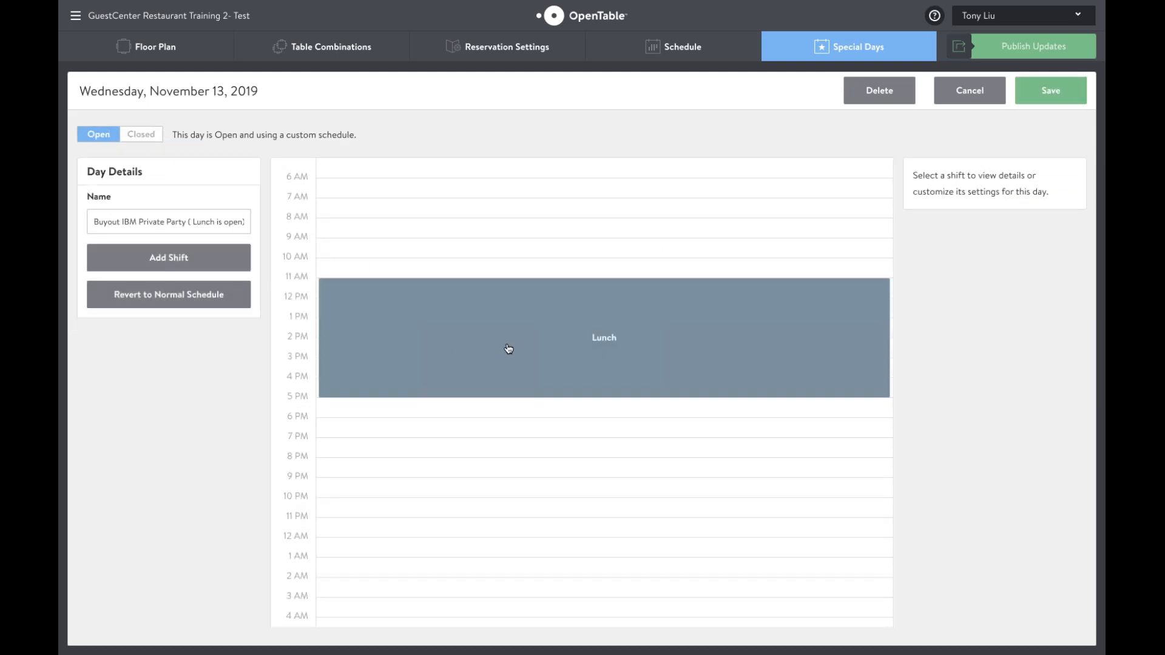
pyautogui.click(546, 349)
pyautogui.click(999, 269)
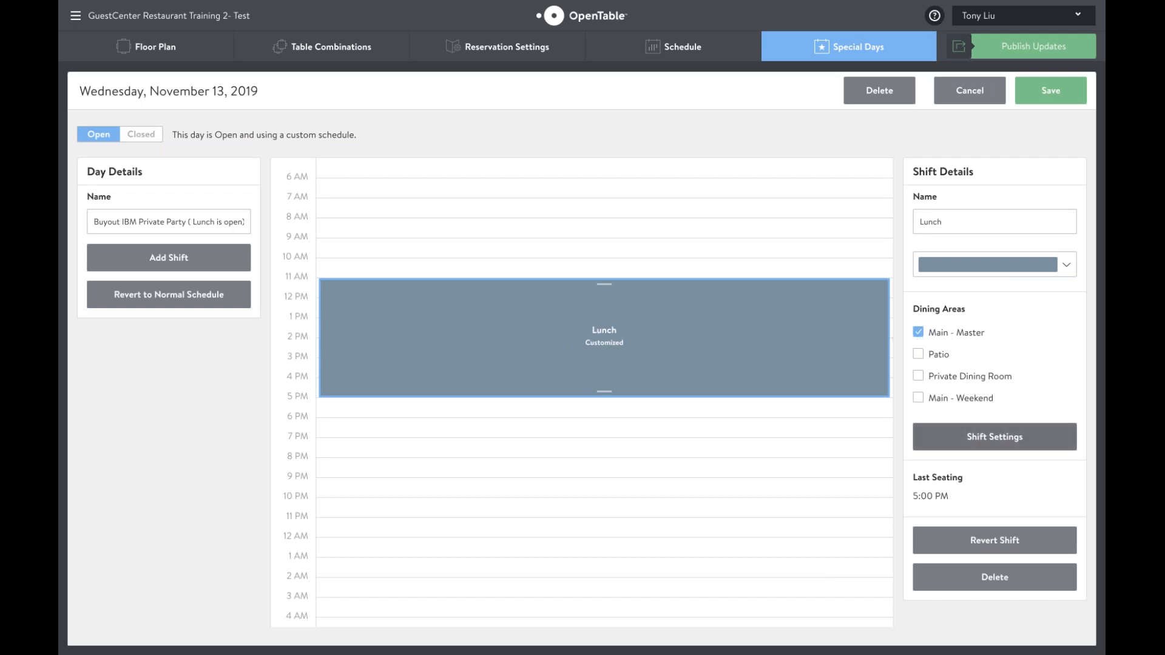
# - Review the November 13 Lunch shift's table availability, turn times, turn controls and flow controls, and save the special day
pyautogui.click(976, 442)
pyautogui.scroll(-1, 592, 407)
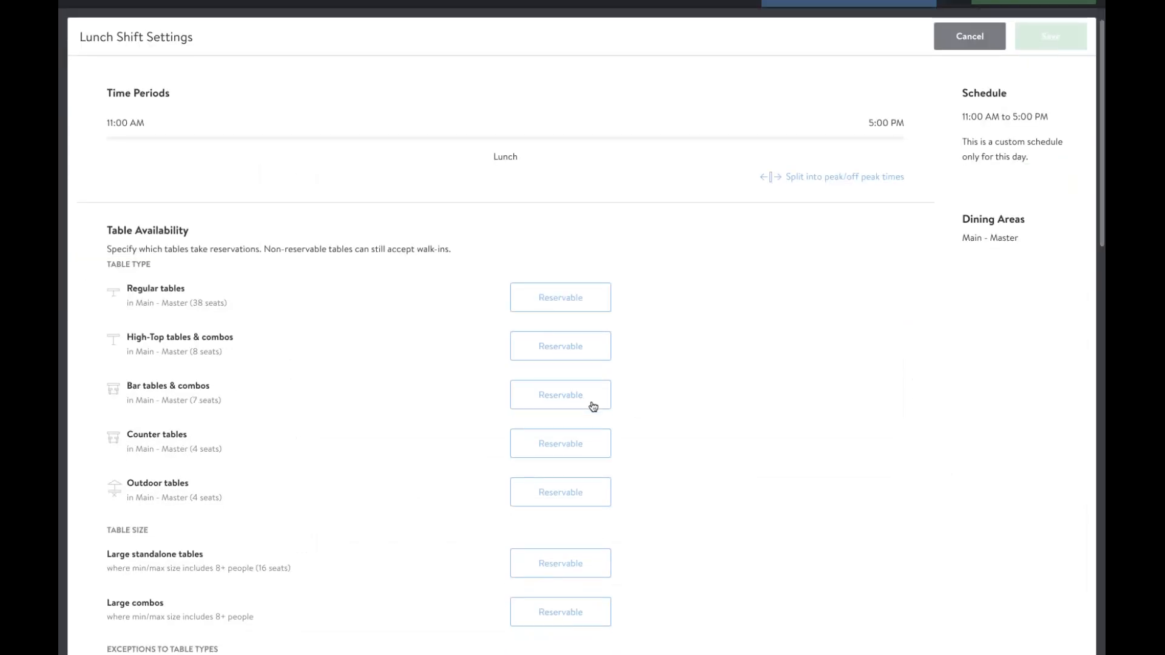
pyautogui.scroll(-3, 332, 340)
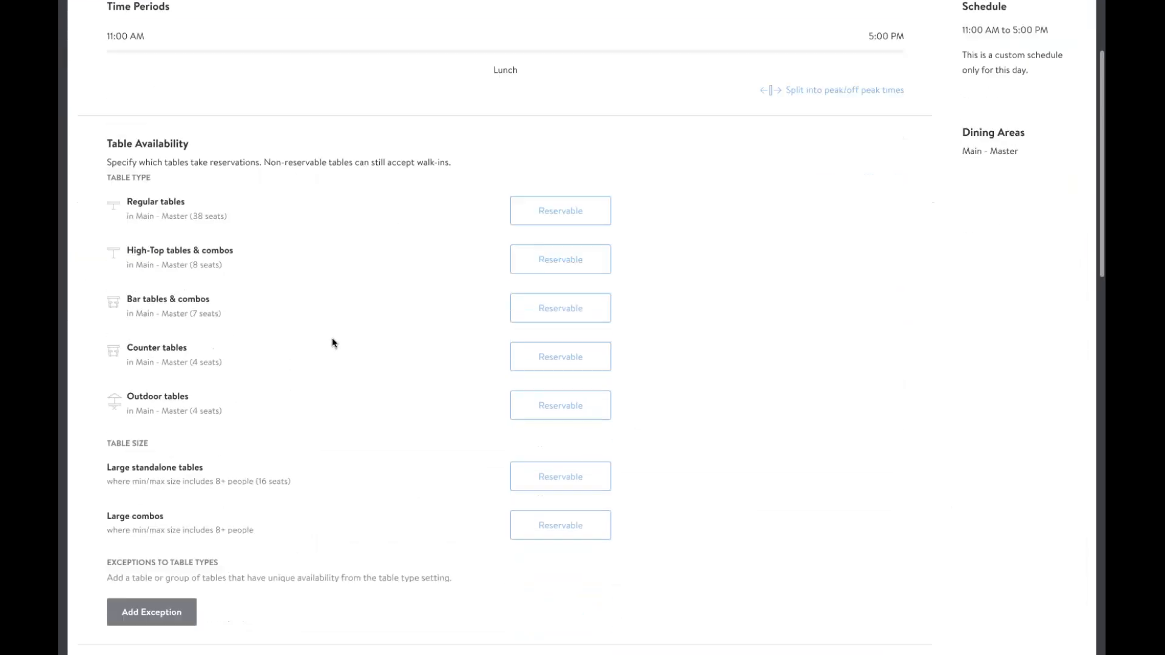
pyautogui.scroll(-3, 358, 429)
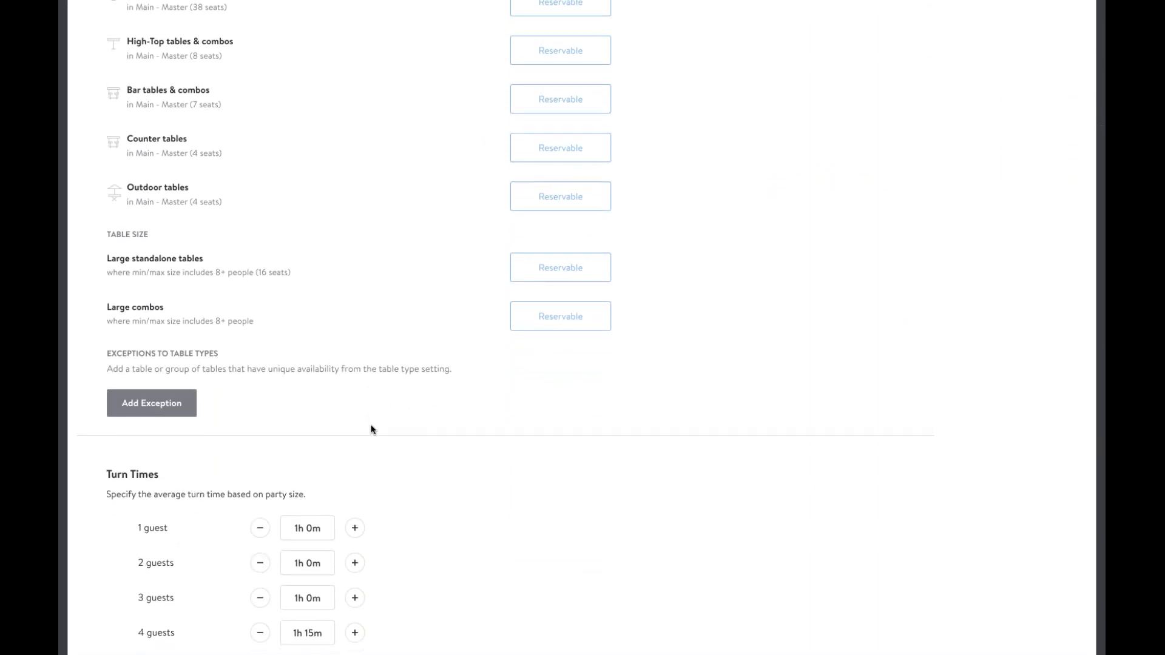
pyautogui.scroll(-5, 371, 430)
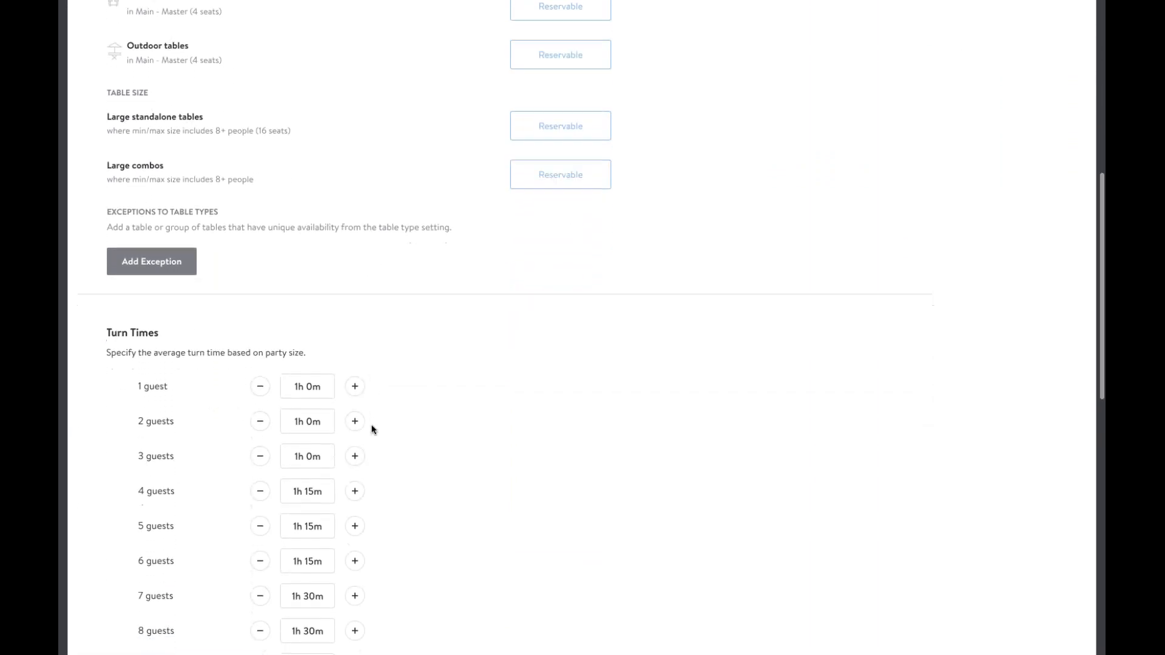
pyautogui.scroll(-4, 372, 430)
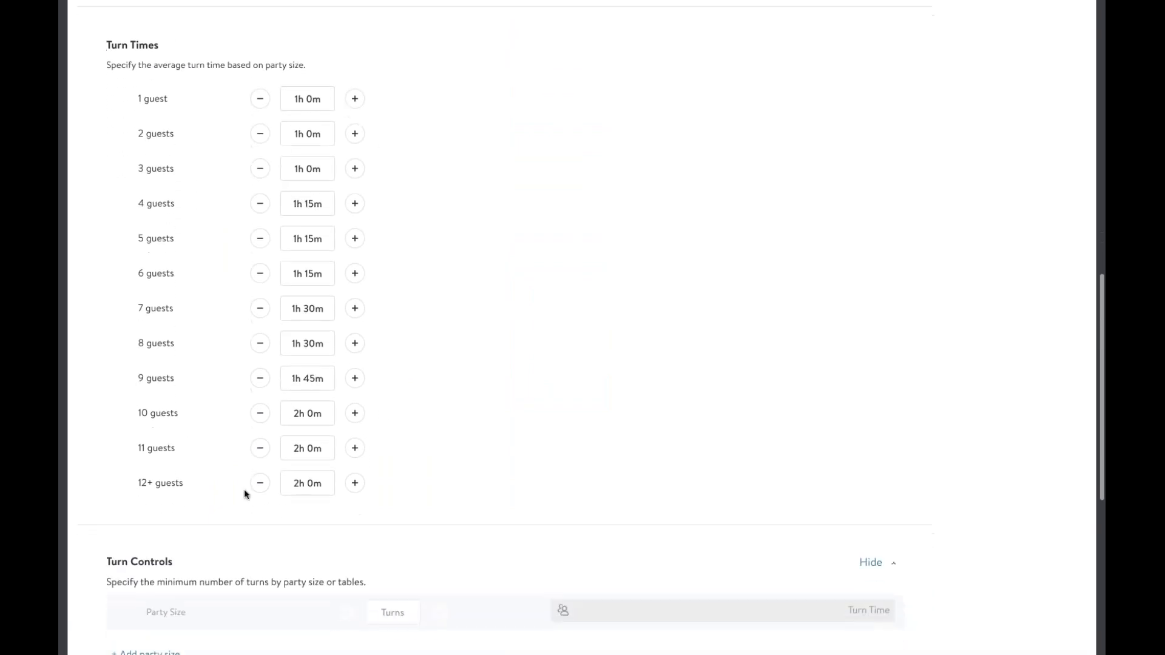
pyautogui.scroll(-6, 472, 512)
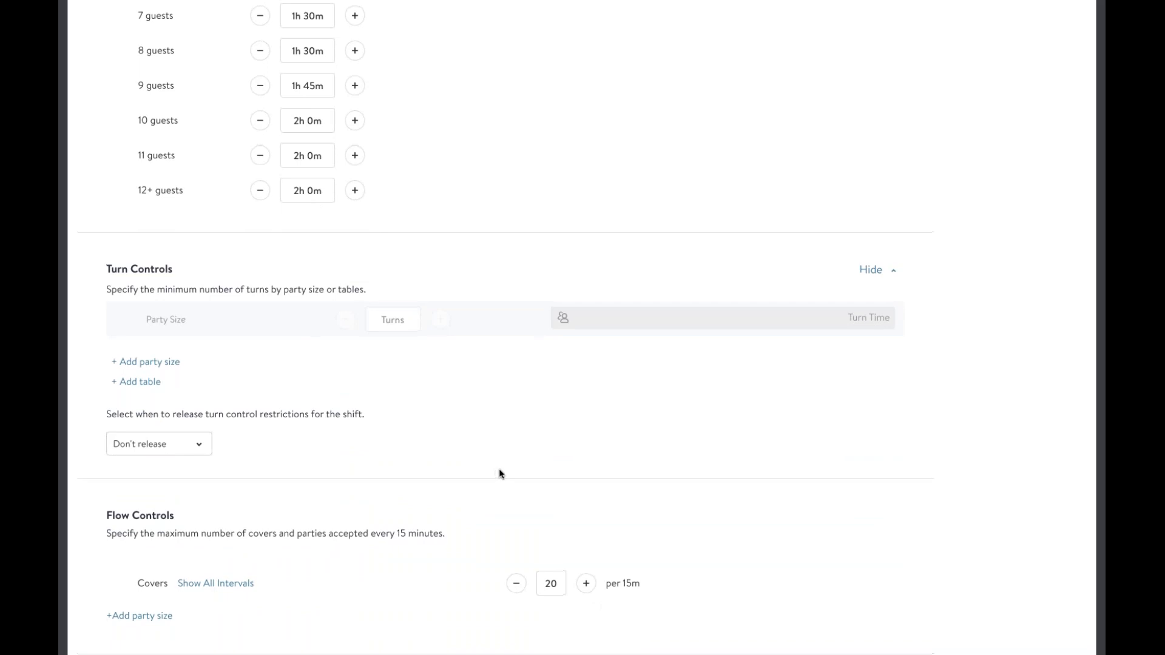
pyautogui.scroll(15, 499, 468)
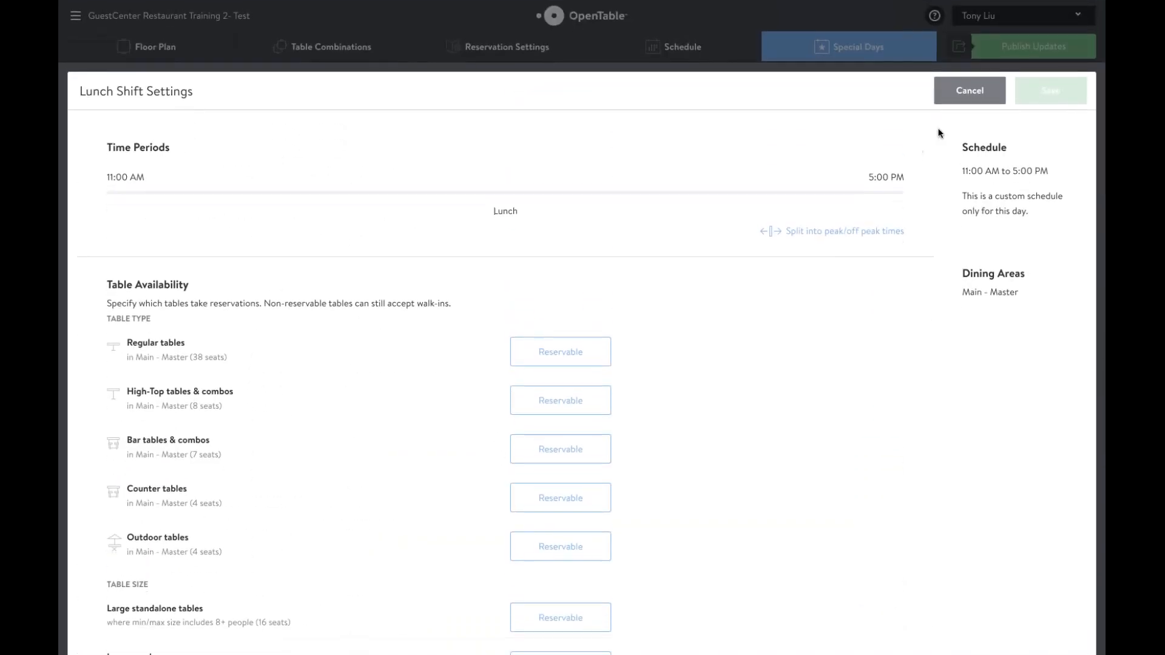
pyautogui.click(944, 93)
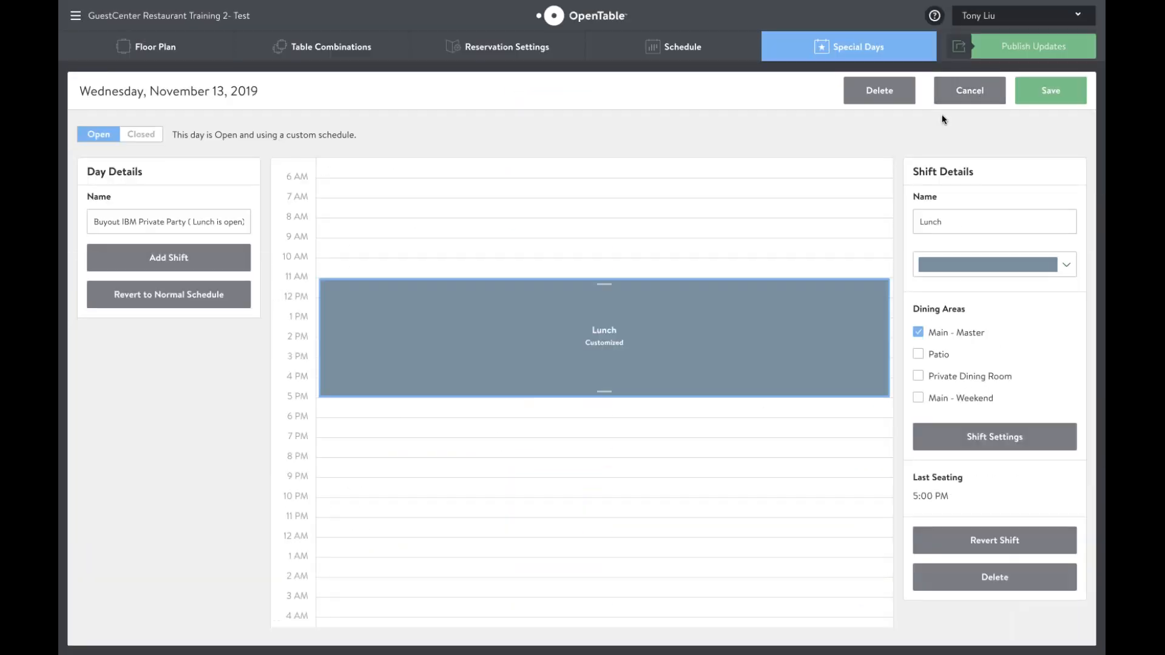
pyautogui.click(1030, 90)
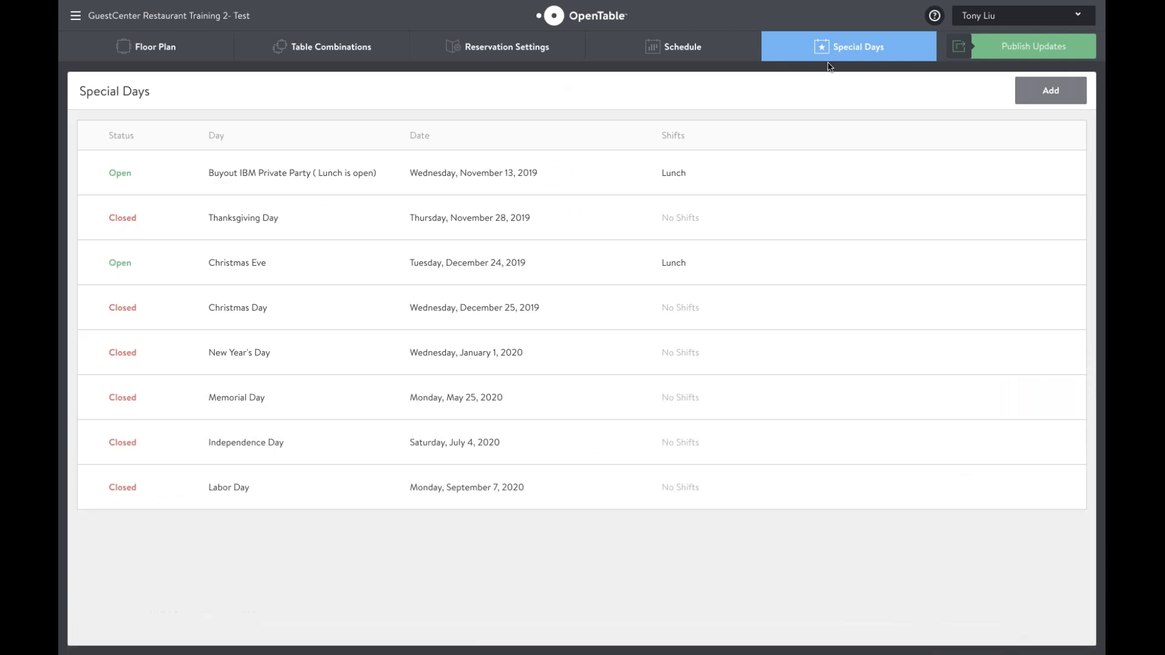
# - Add a new shift to the normal schedule and delete it again
pyautogui.click(75, 51)
pyautogui.click(330, 47)
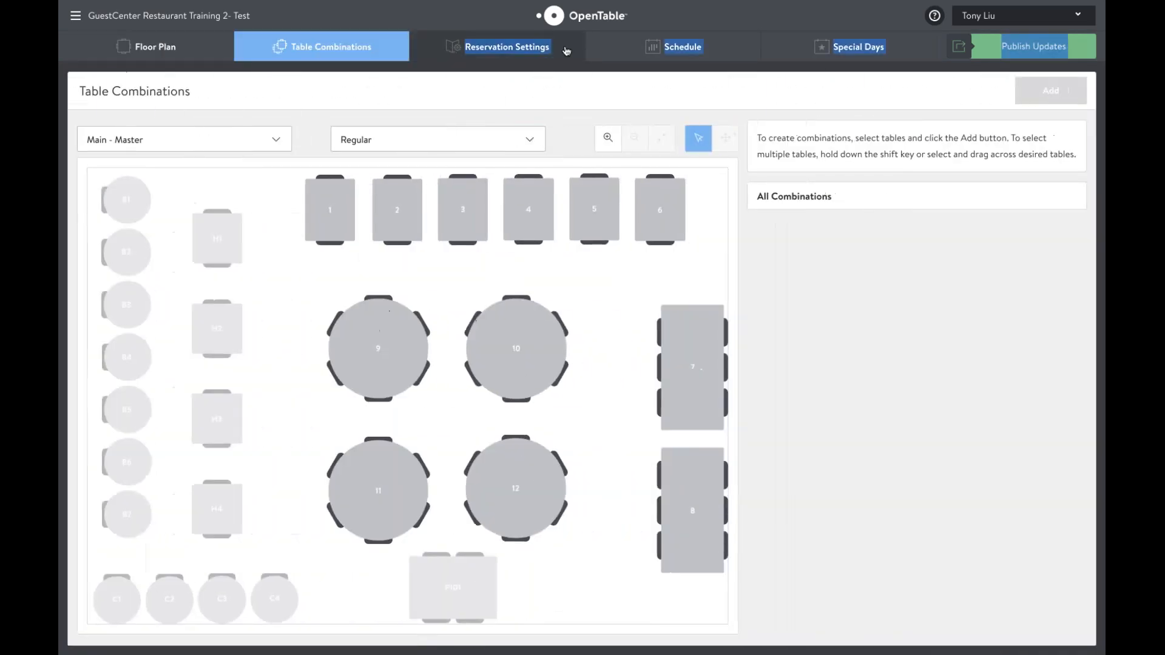
pyautogui.click(673, 47)
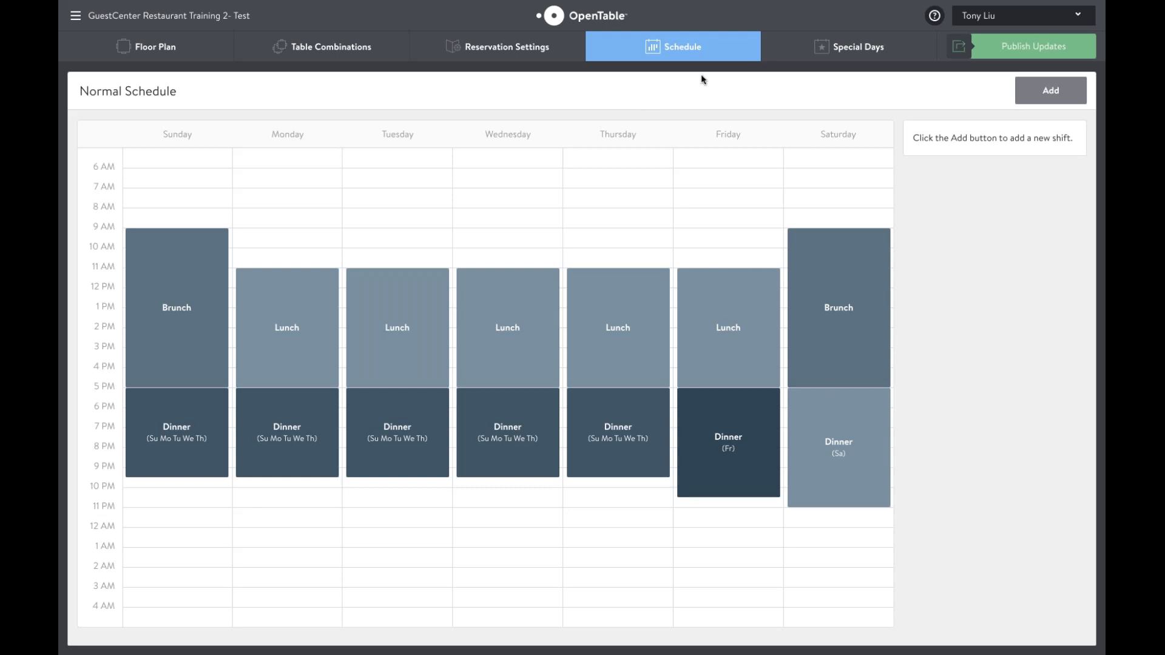
pyautogui.click(1050, 102)
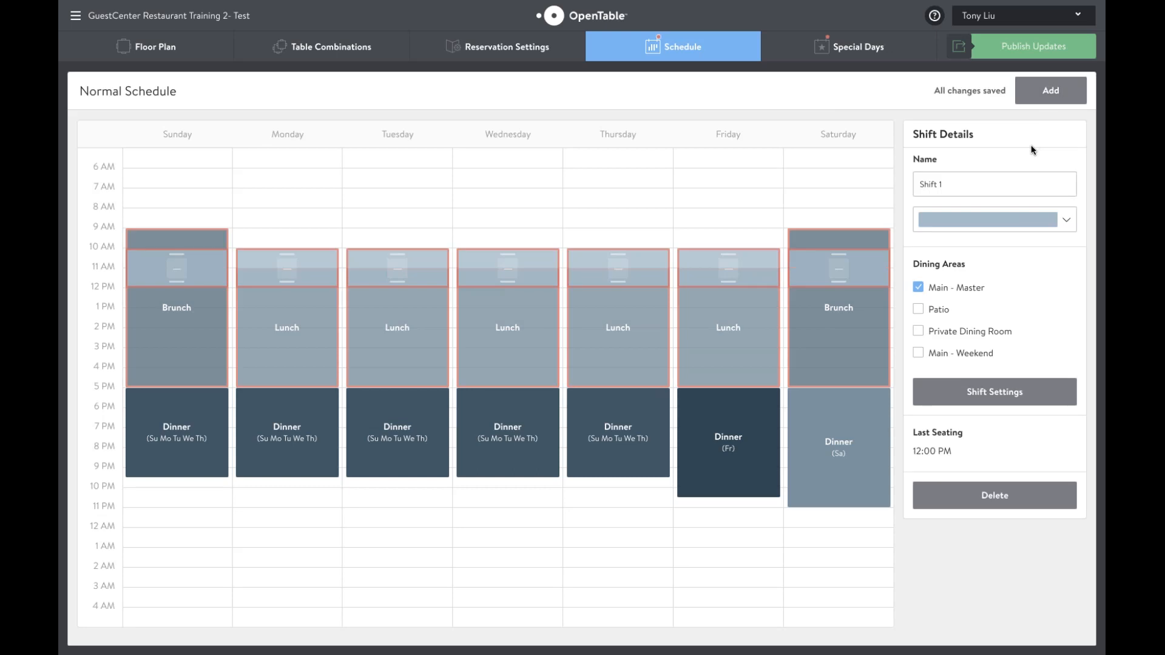
pyautogui.click(994, 495)
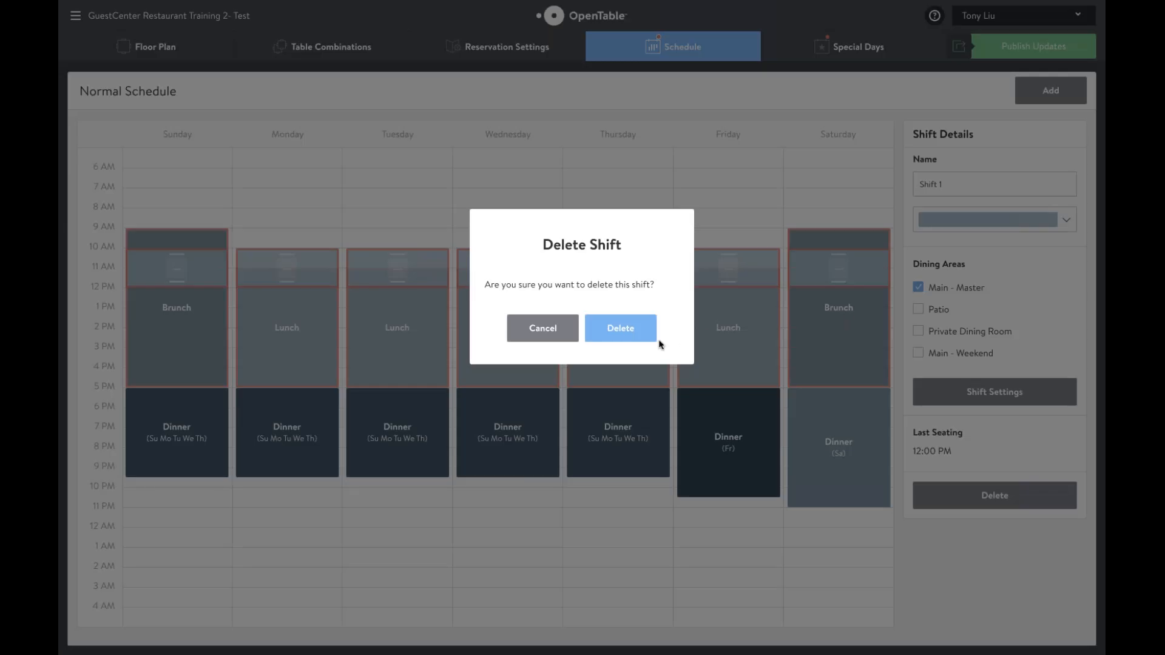
pyautogui.click(613, 328)
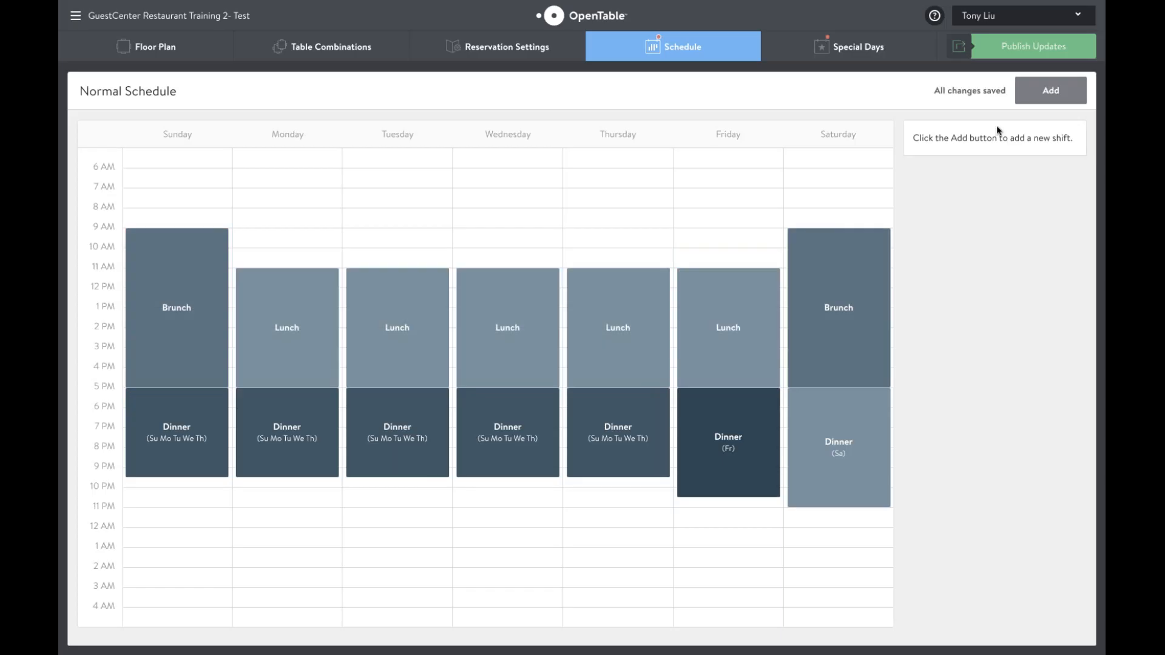
# - Revisit the large-party reservation setting and the Main - Master table combinations
pyautogui.click(495, 46)
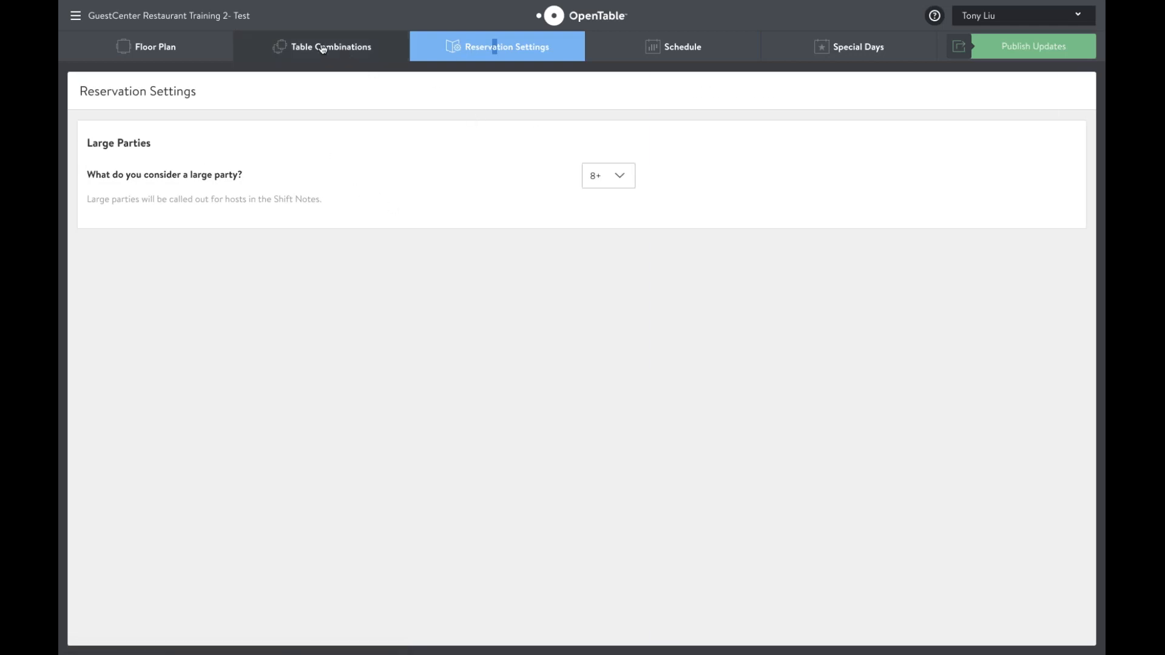
pyautogui.click(155, 47)
pyautogui.click(340, 48)
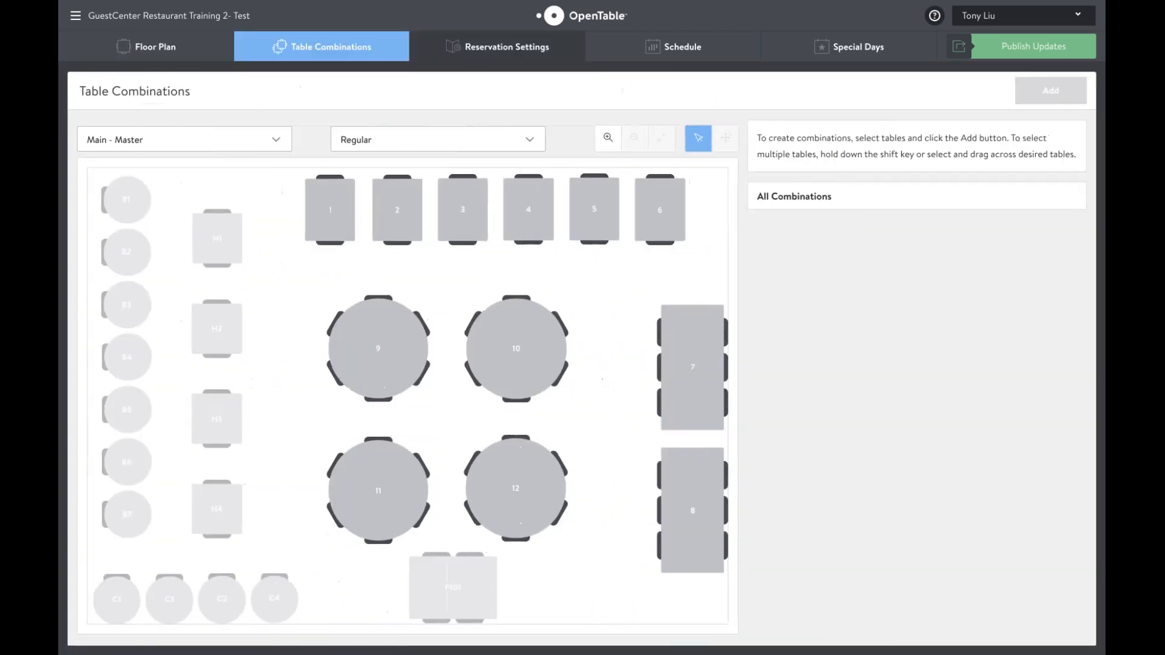
pyautogui.click(516, 53)
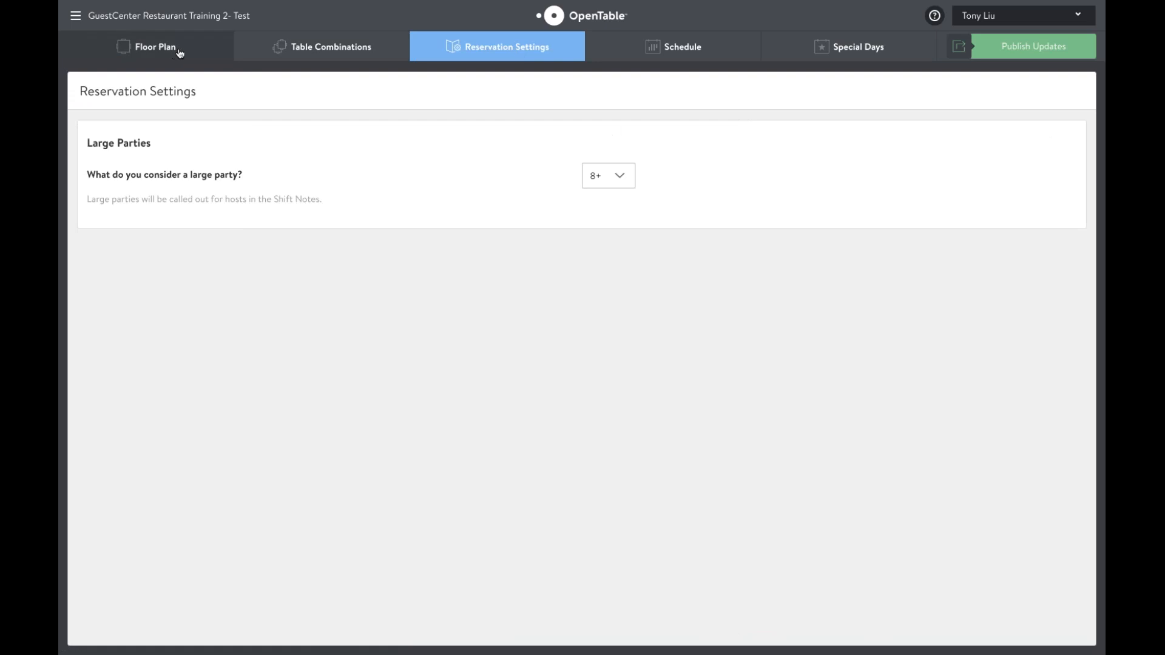
# - Switch the Saturday Dinner shift's regular tables to non-reservable and back to reservable, and save the shift settings
pyautogui.click(703, 58)
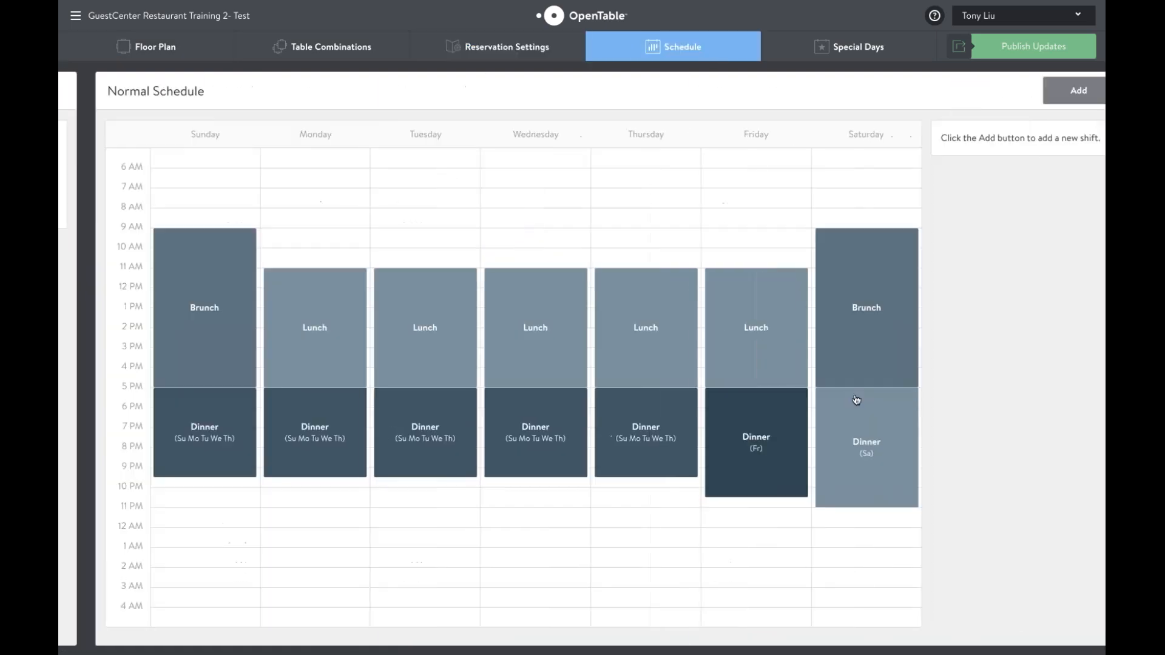
pyautogui.click(856, 402)
pyautogui.click(979, 412)
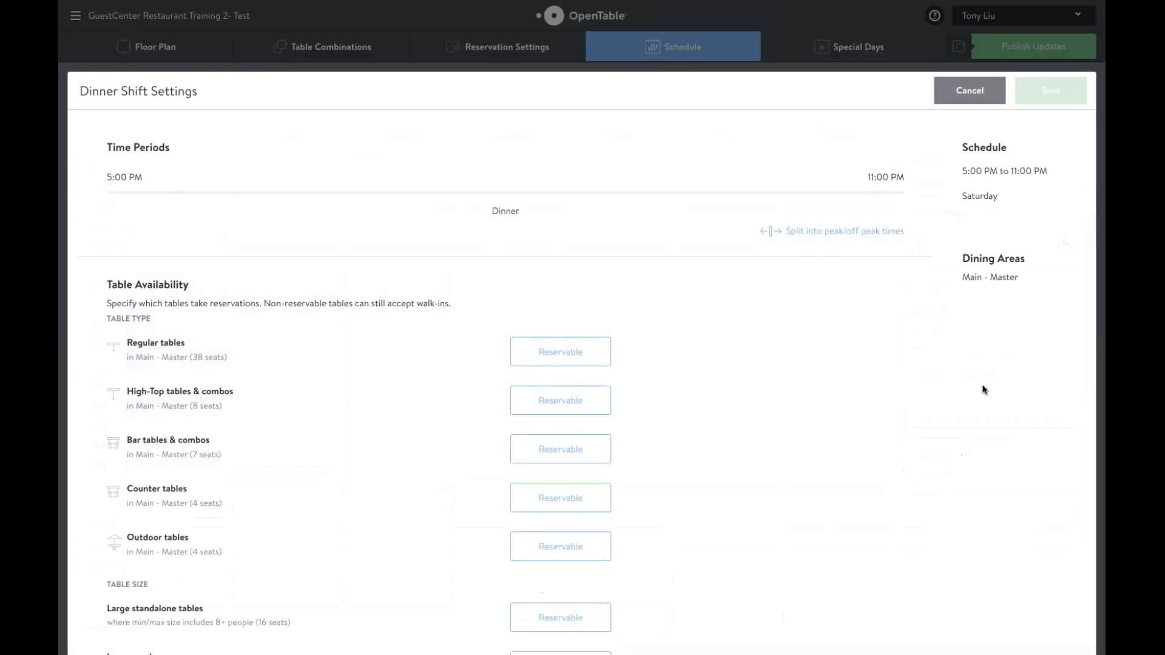
pyautogui.doubleClick(1052, 94)
pyautogui.click(565, 361)
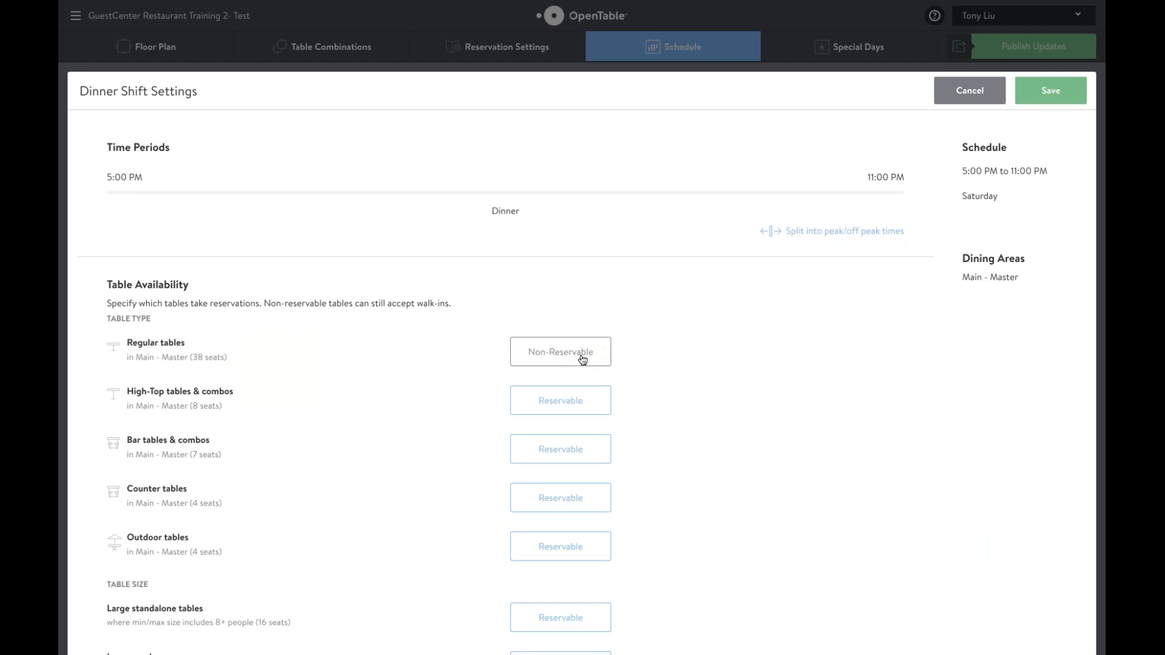
pyautogui.click(600, 351)
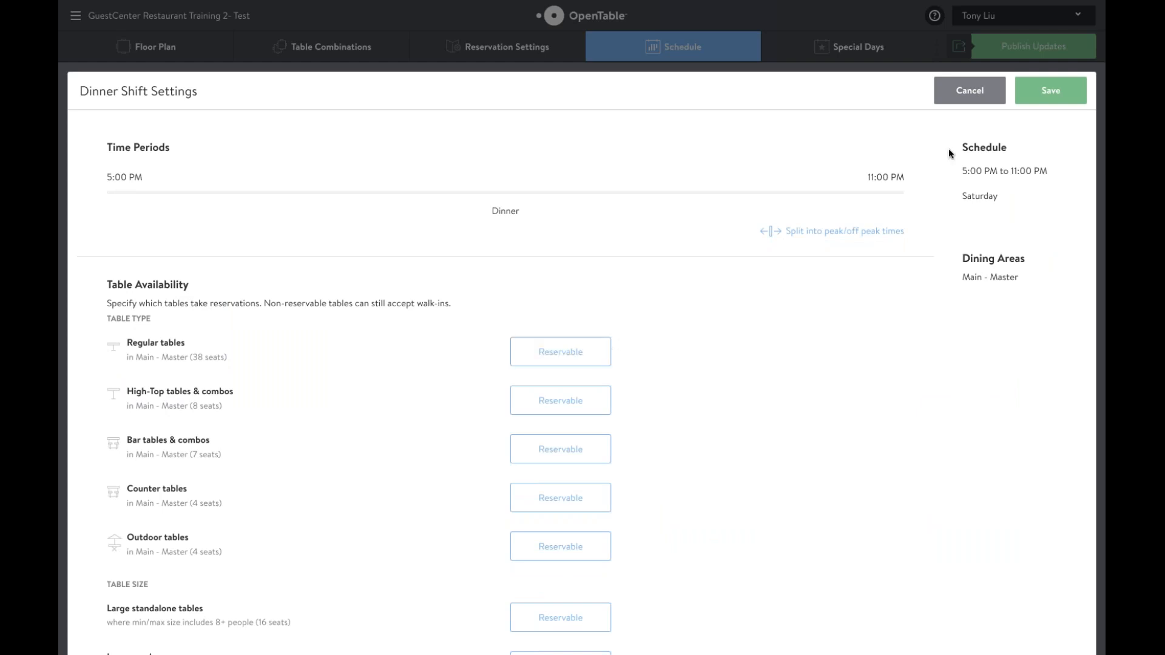
pyautogui.click(1049, 91)
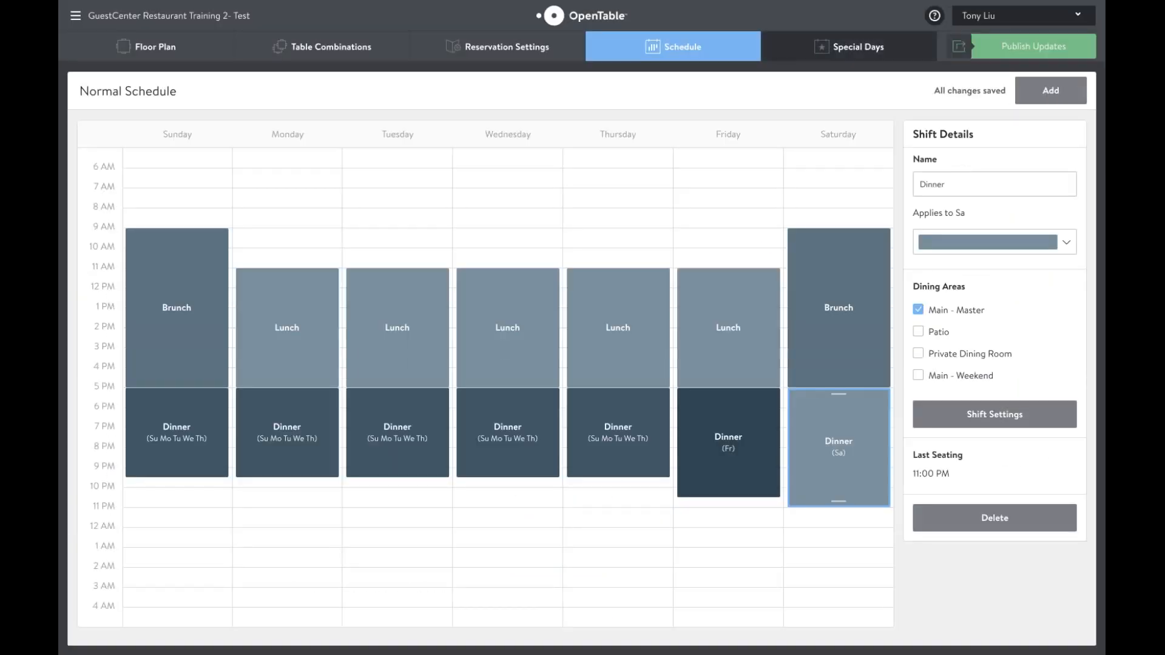
# - Look over the November 13 buyout special day and return to the special days list
pyautogui.click(849, 46)
pyautogui.click(617, 179)
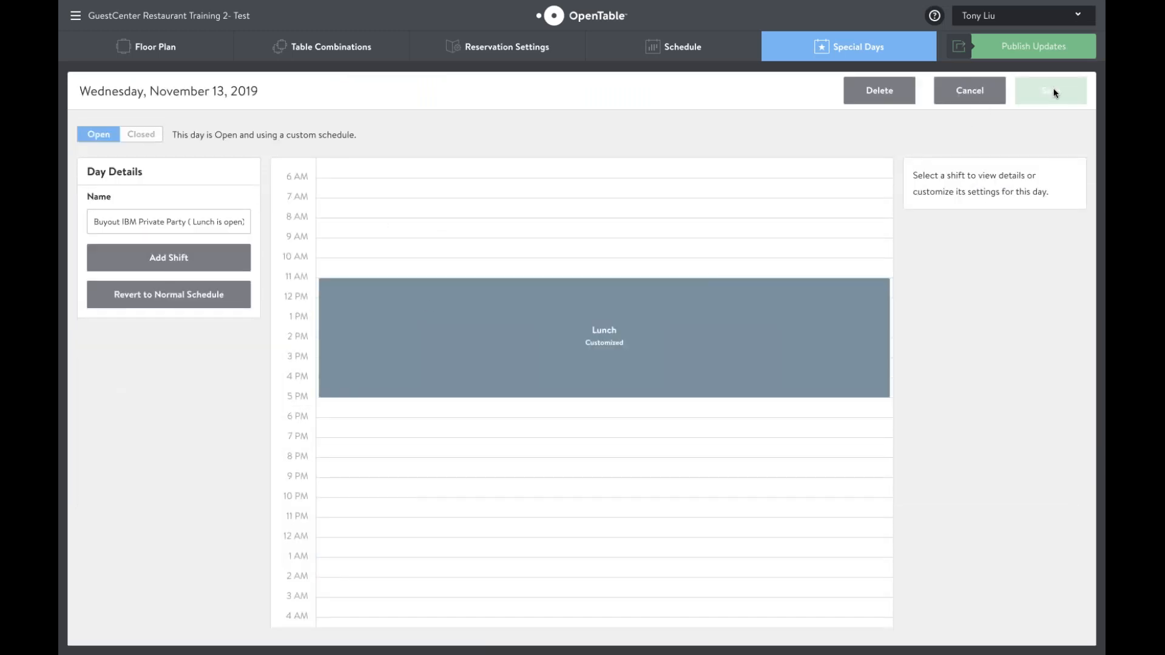
pyautogui.click(957, 95)
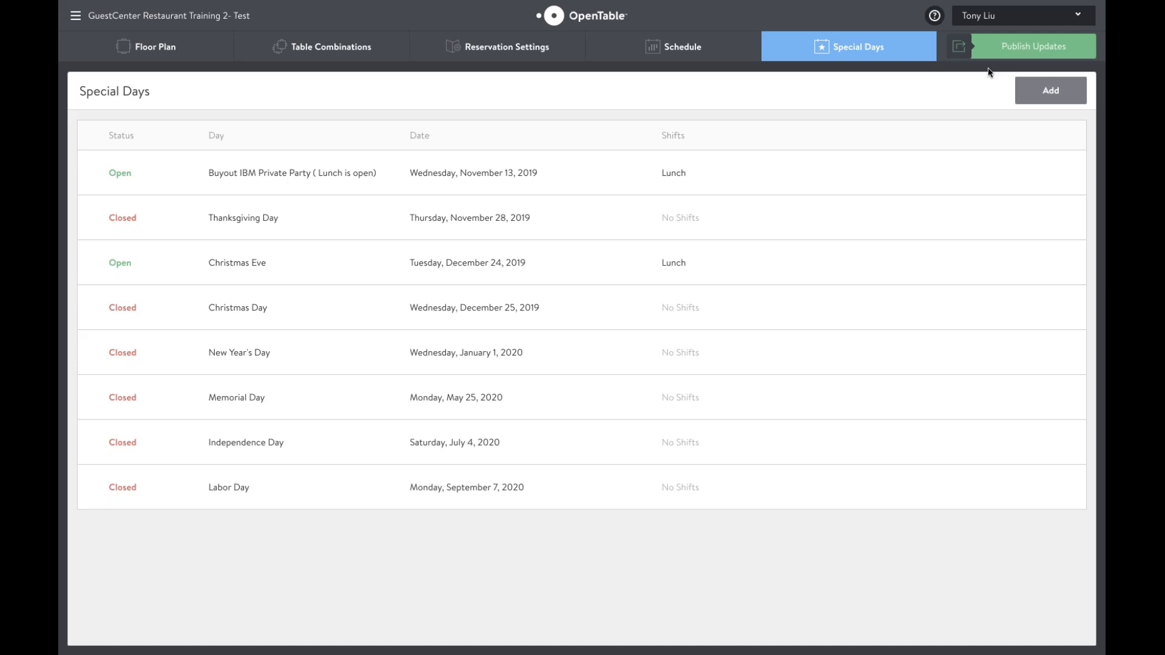
# - Publish the configuration updates and check the last published date and time
pyautogui.click(1010, 53)
pyautogui.click(578, 456)
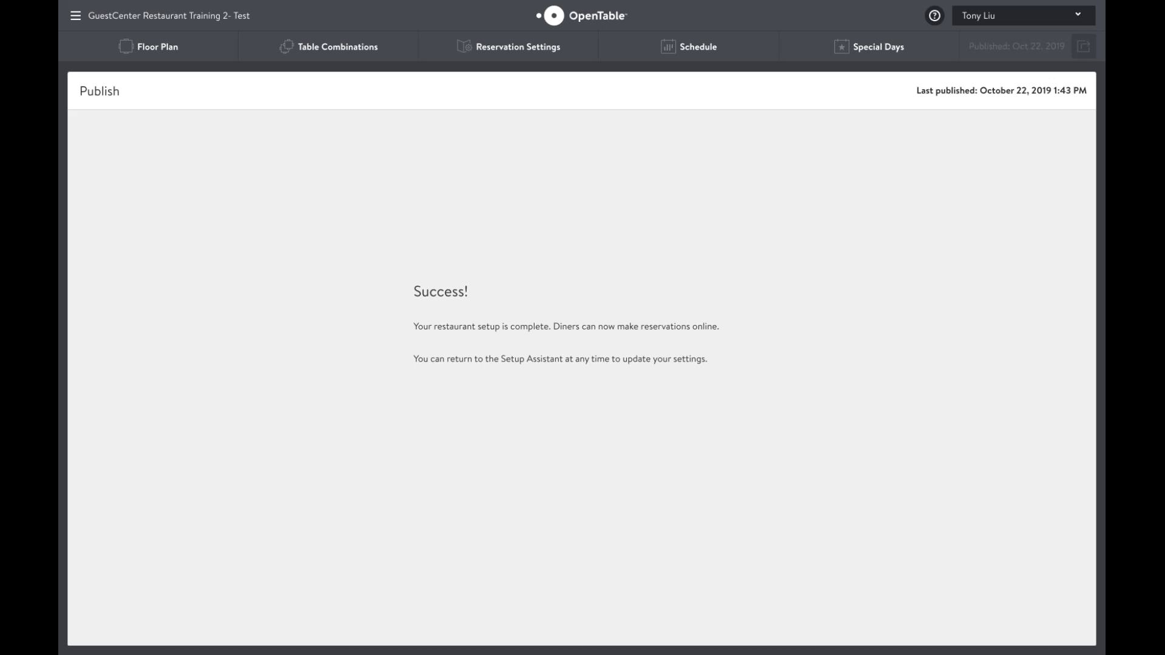
pyautogui.moveTo(914, 94); pyautogui.dragTo(1089, 79)
pyautogui.click(1090, 80)
pyautogui.moveTo(914, 95); pyautogui.dragTo(281, 184)
pyautogui.click(1097, 91)
pyautogui.click(288, 184)
# - Examine the access types in the restaurant accounts, particularly the Front of house permissions, and return to the user directory
pyautogui.click(75, 15)
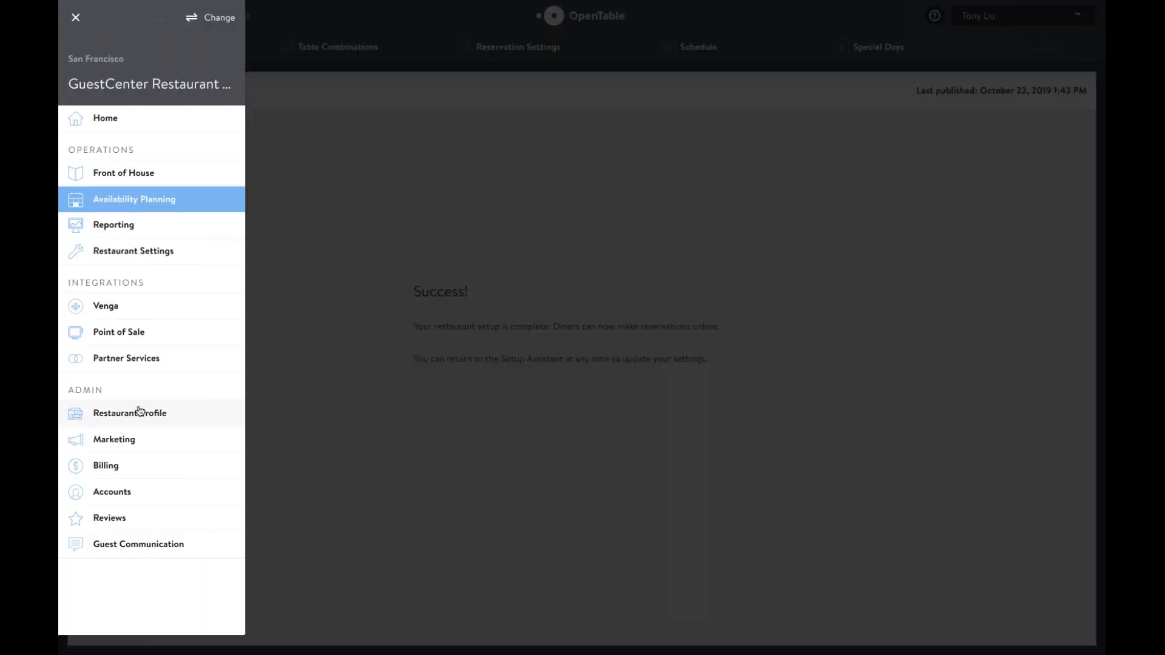
pyautogui.click(134, 492)
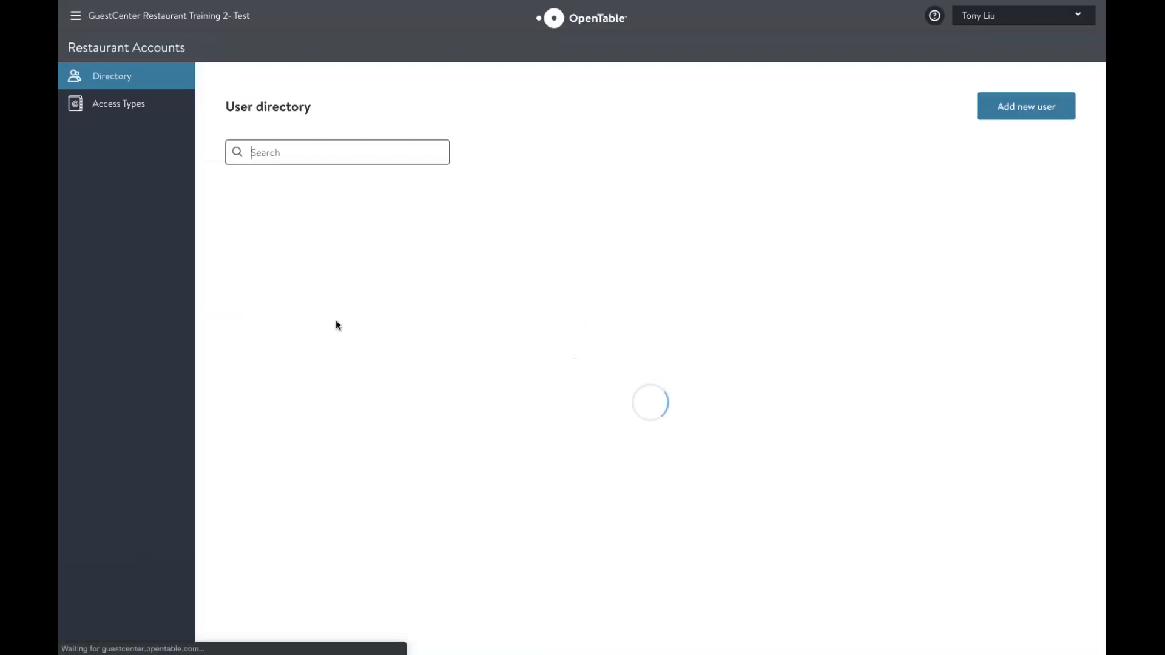
pyautogui.click(129, 110)
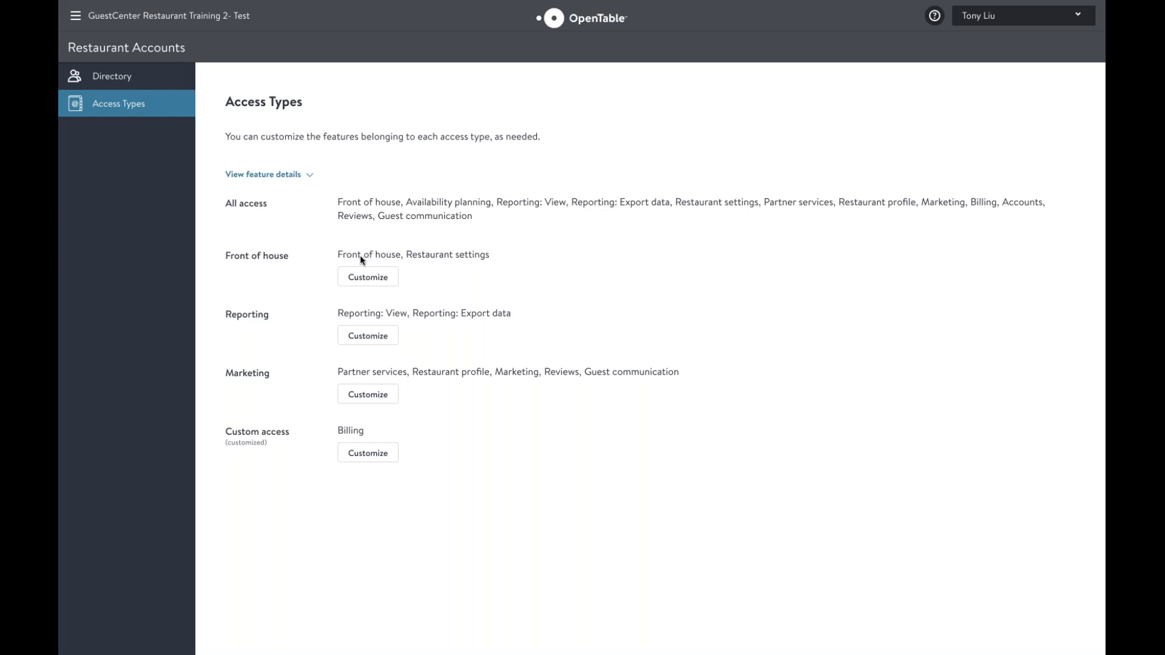
pyautogui.moveTo(246, 262); pyautogui.dragTo(575, 281)
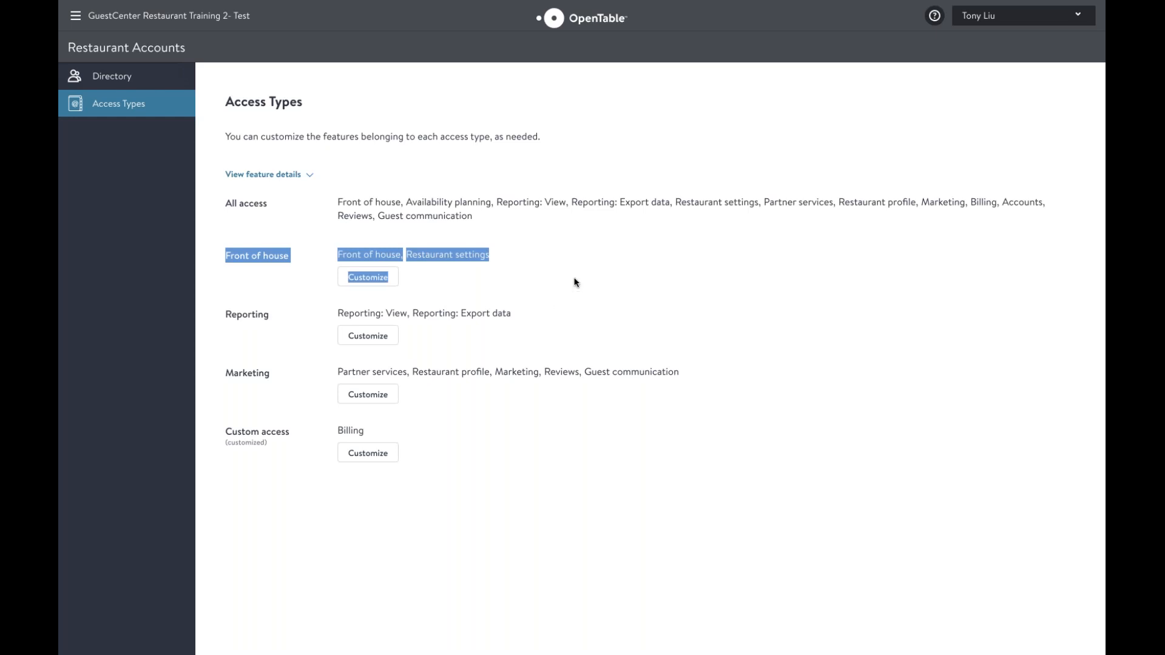
pyautogui.click(678, 296)
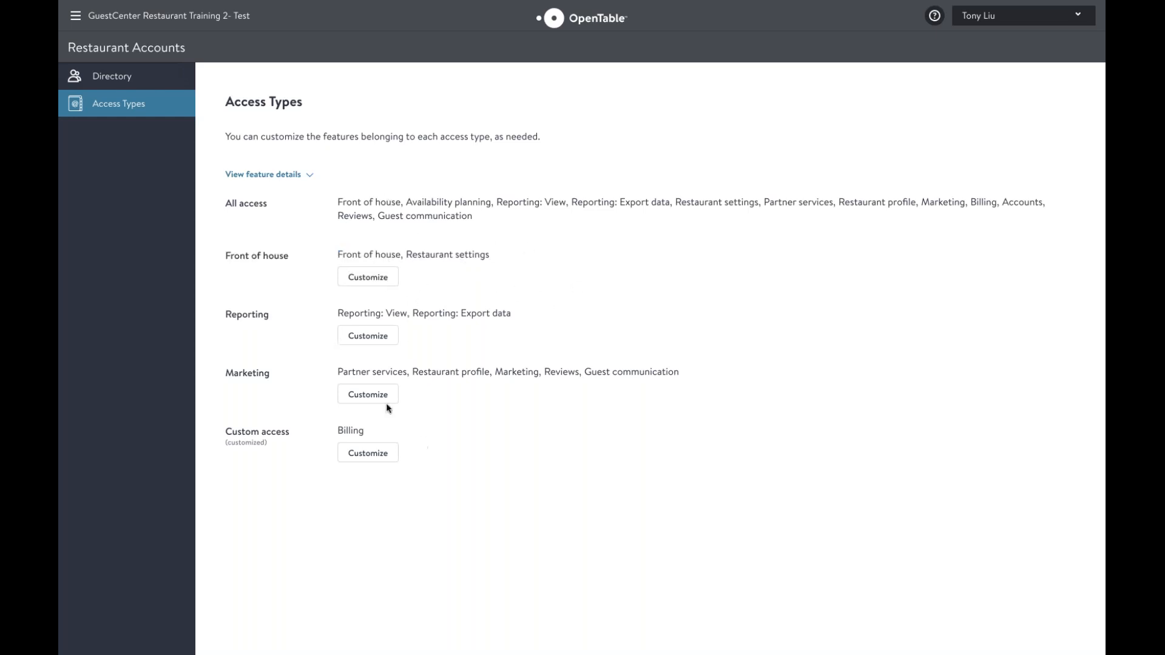
pyautogui.click(135, 80)
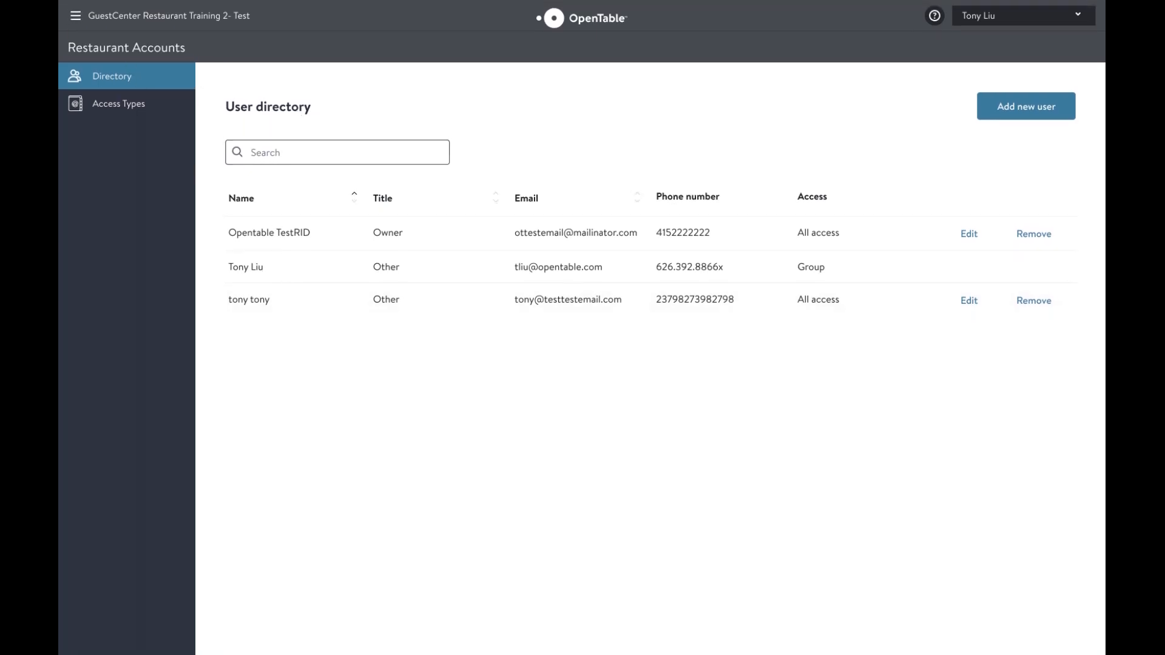
# - View the Front of House table map, and return to the floor plan in Availability Planning
pyautogui.click(75, 15)
pyautogui.click(140, 171)
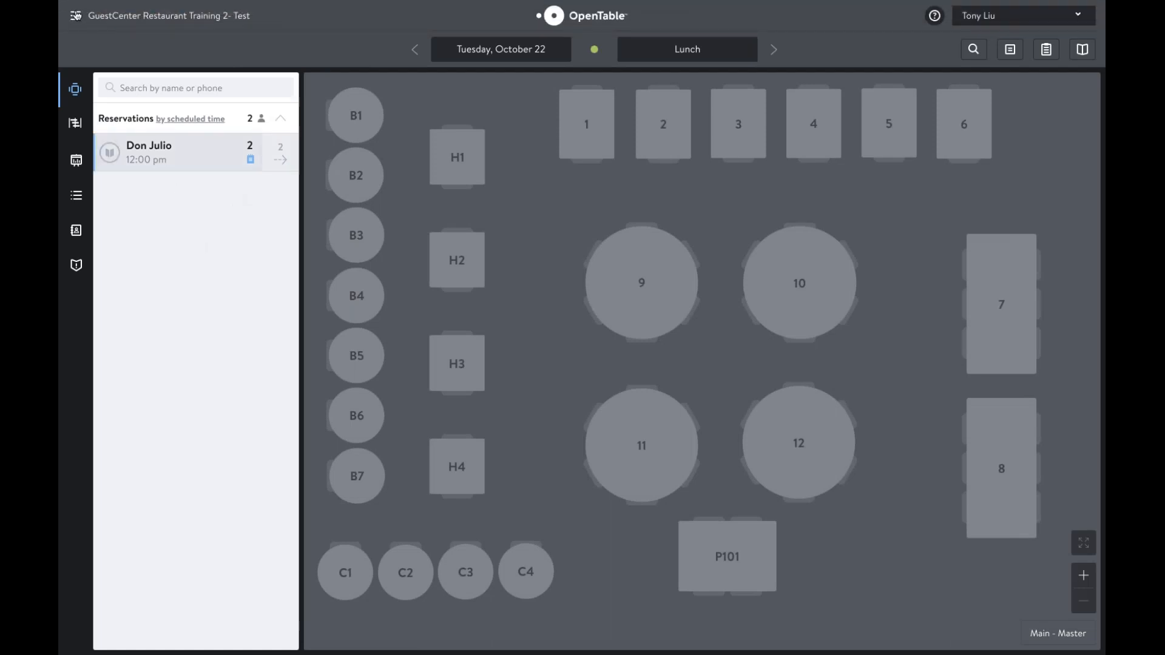
pyautogui.click(75, 16)
pyautogui.click(140, 204)
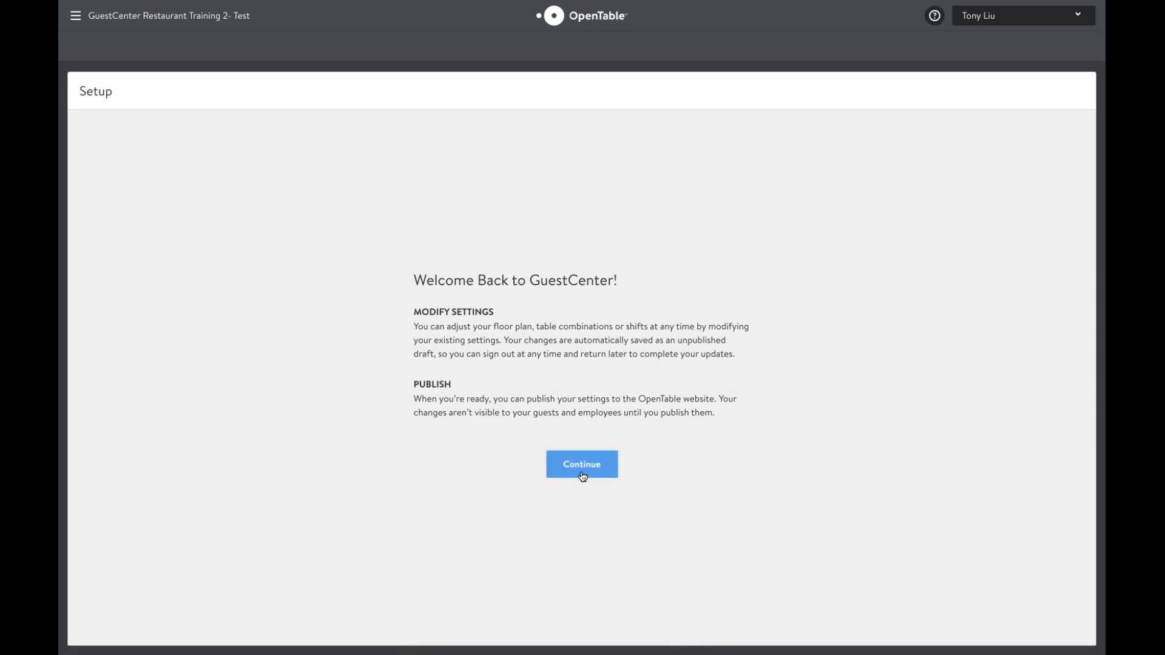
pyautogui.click(582, 465)
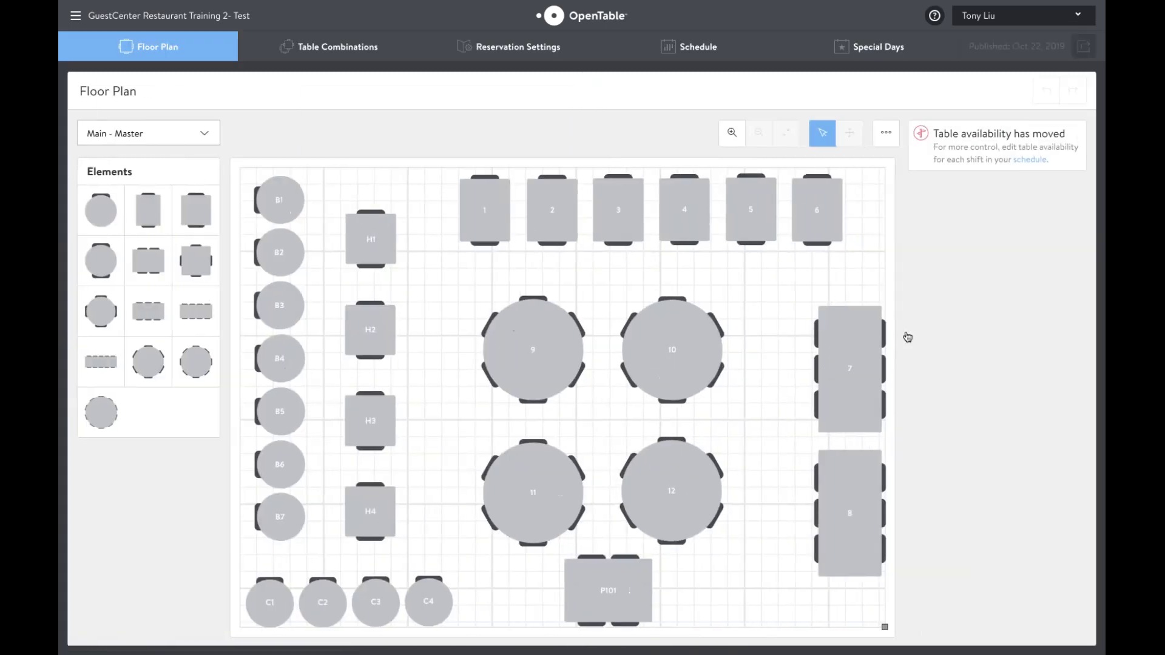